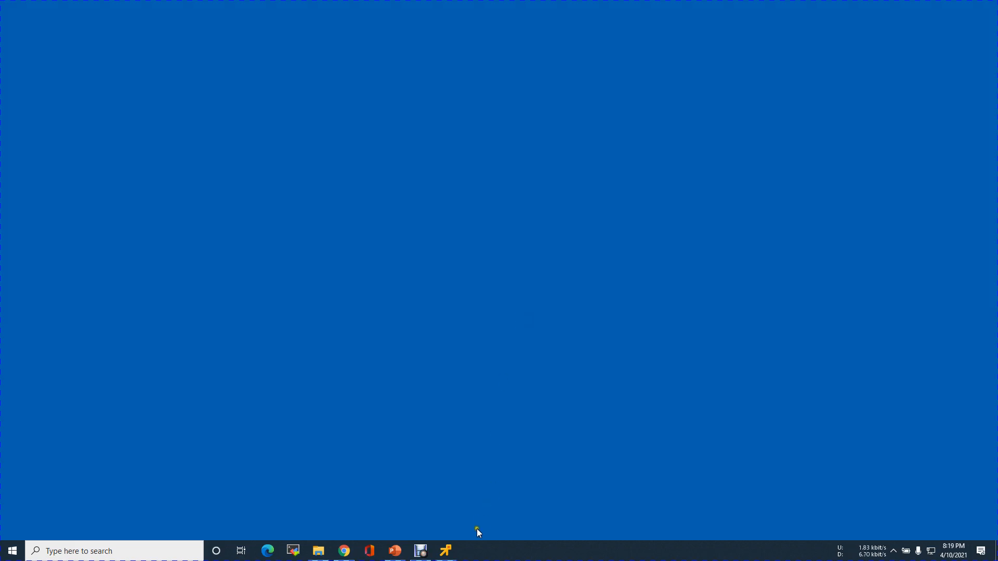
Review the Stage 1 success message and management address, then continue to Stage 2.
left_click(446, 550)
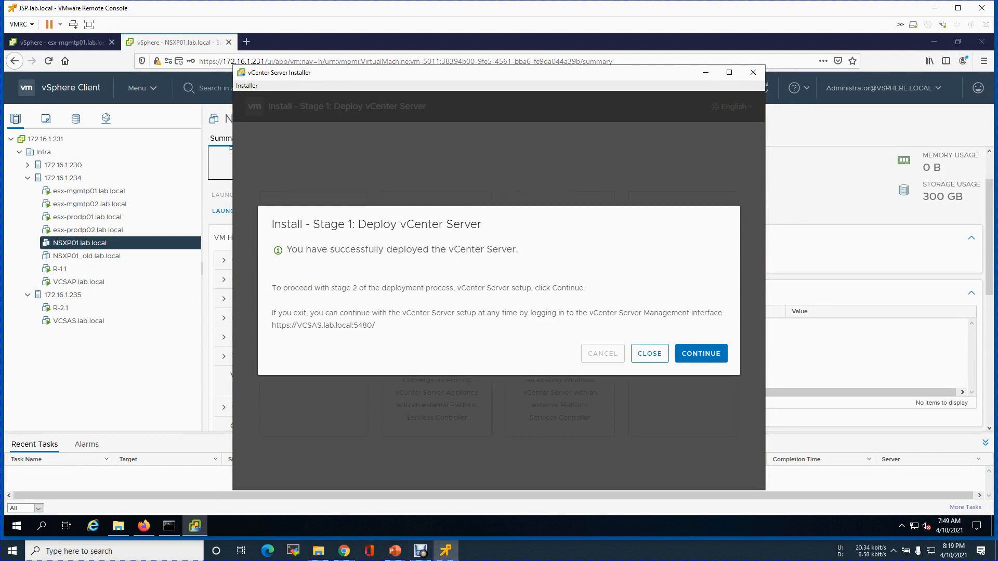
left_click_drag(297, 249, 525, 254)
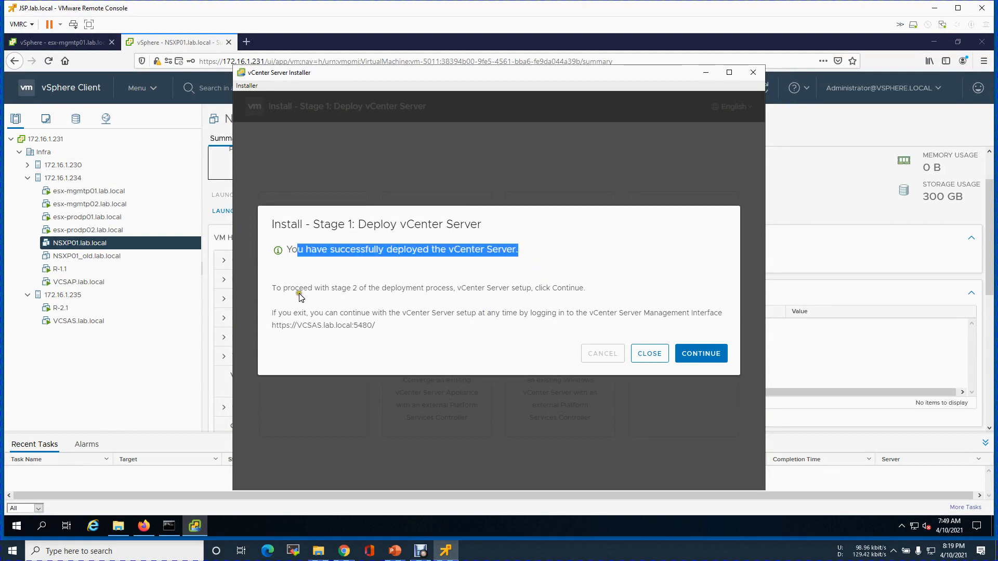
left_click_drag(302, 325, 381, 330)
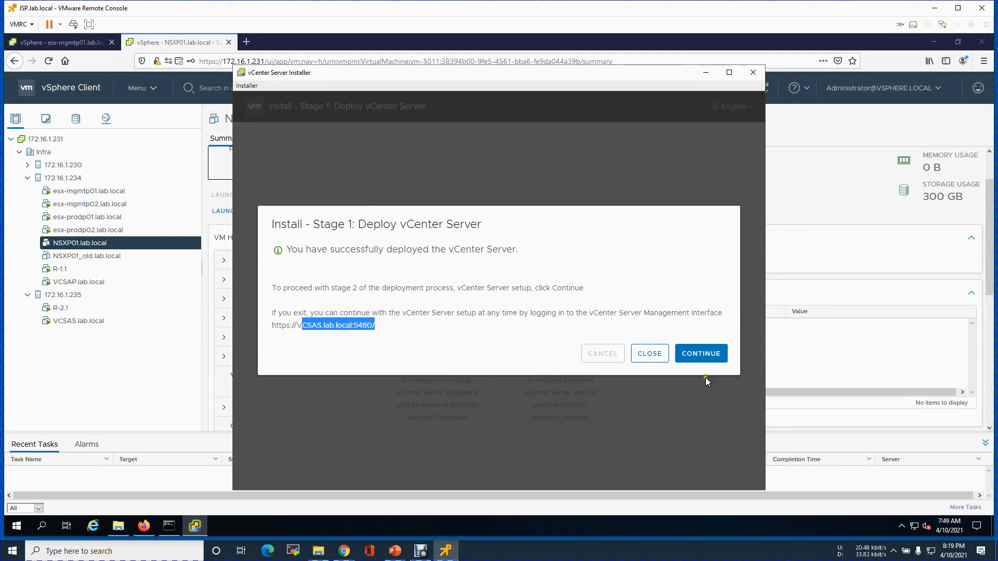
left_click(707, 355)
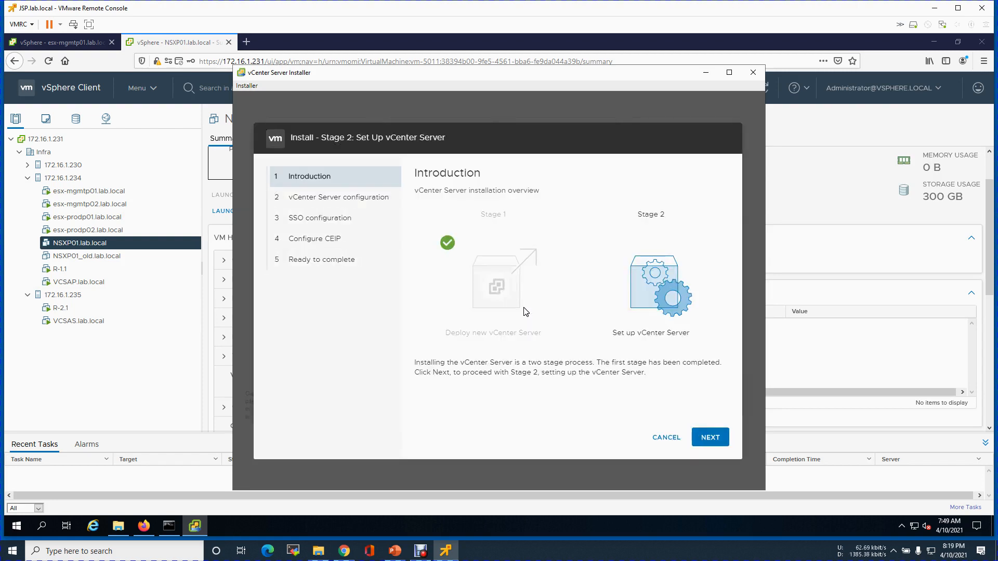
Set time synchronization to NTP server 216.239.35.4 and enable SSH access.
left_click(713, 438)
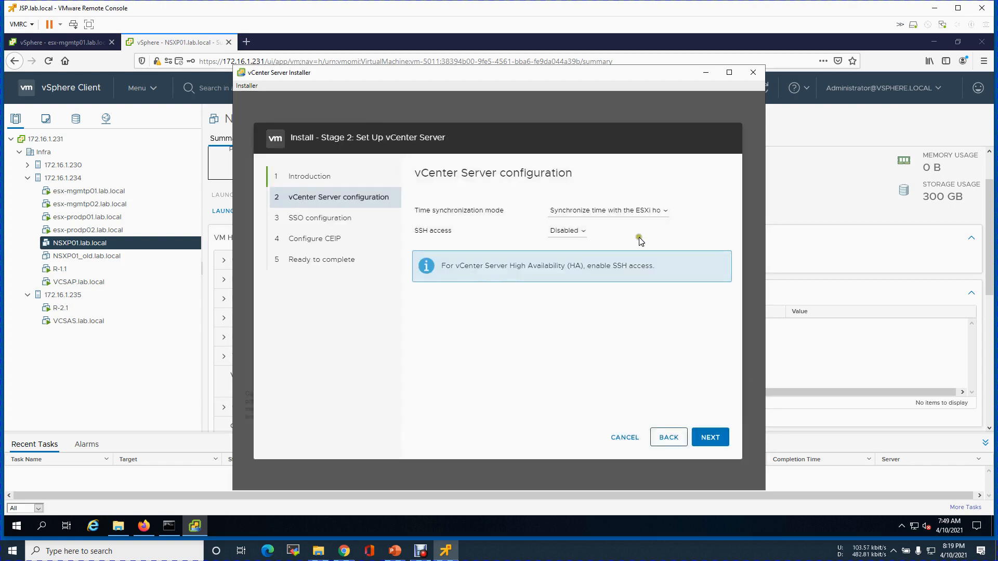
left_click(618, 217)
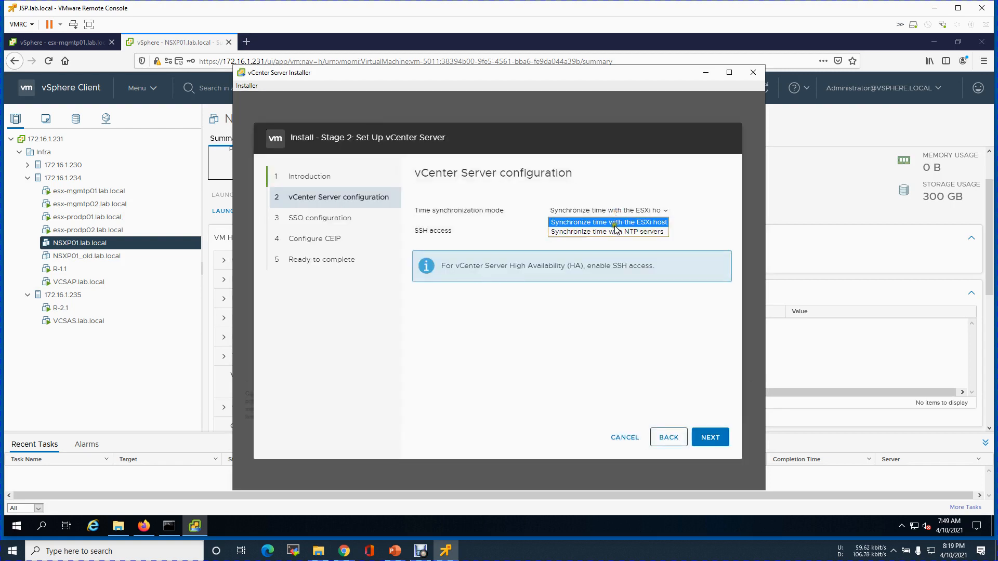
left_click(620, 235)
type("216.23")
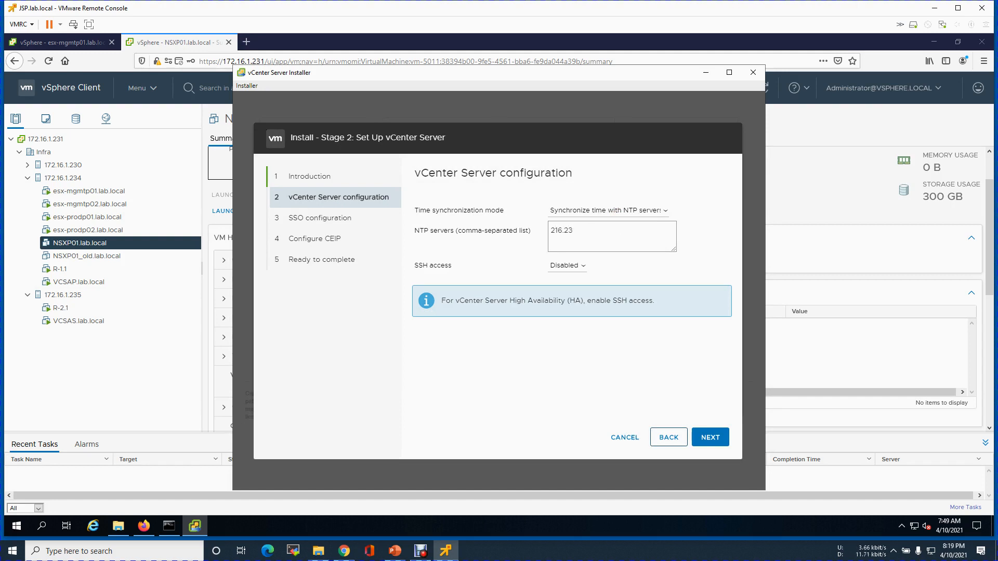
type("9.35.4")
left_click(580, 265)
left_click(566, 287)
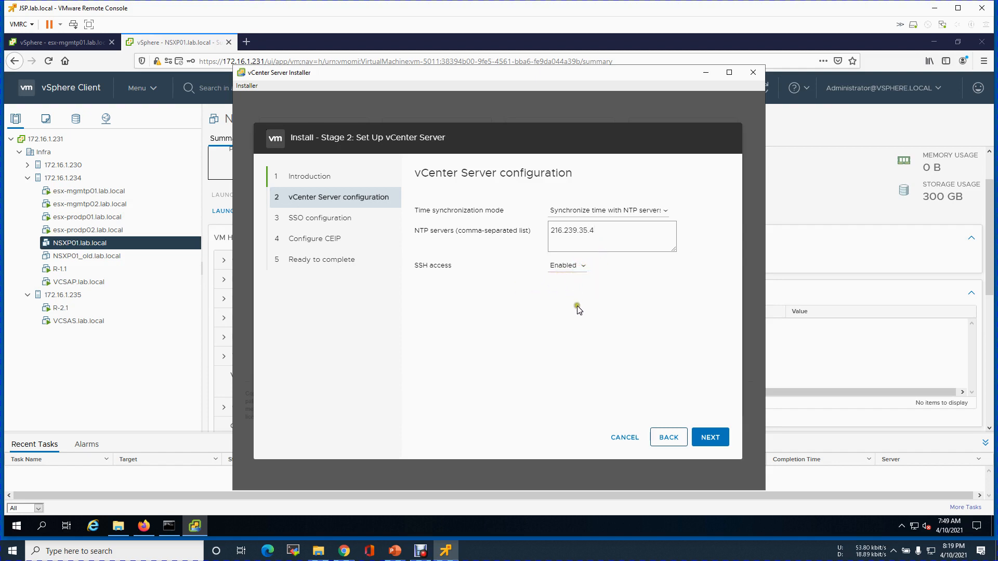
left_click(691, 379)
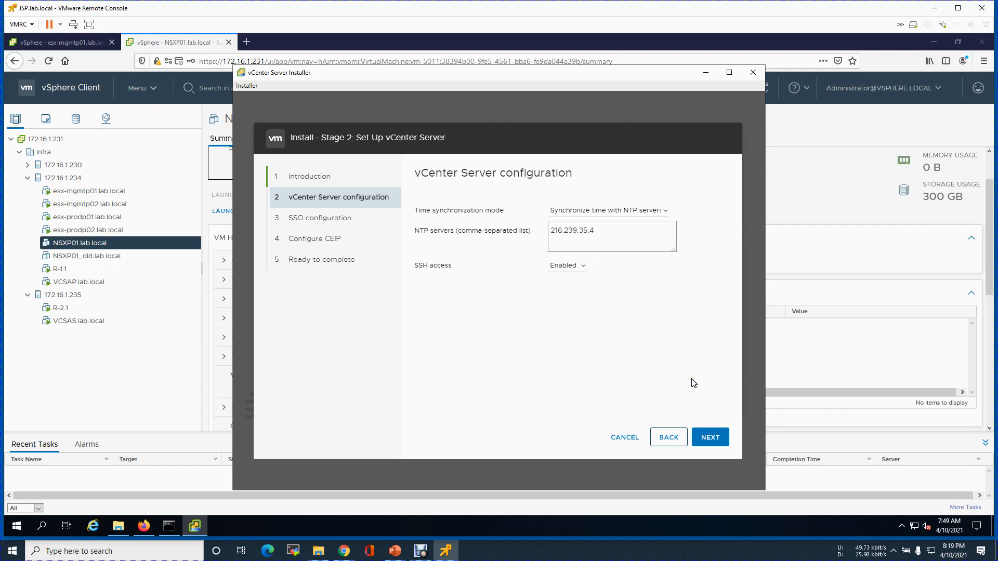
left_click(722, 439)
Accept the IP change warning, log back in as root, and continue to SSO setup.
left_click(519, 319)
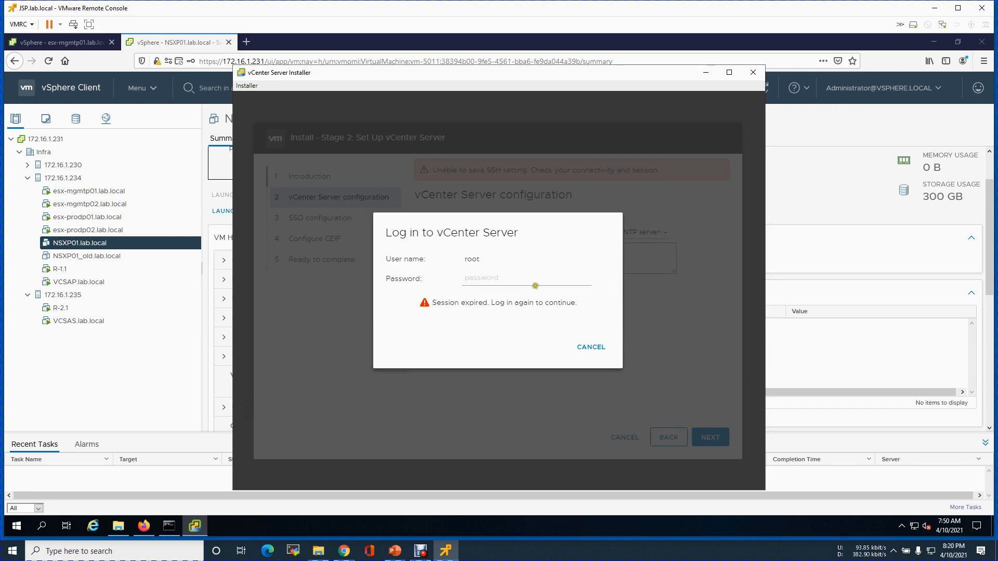
type("VMware")
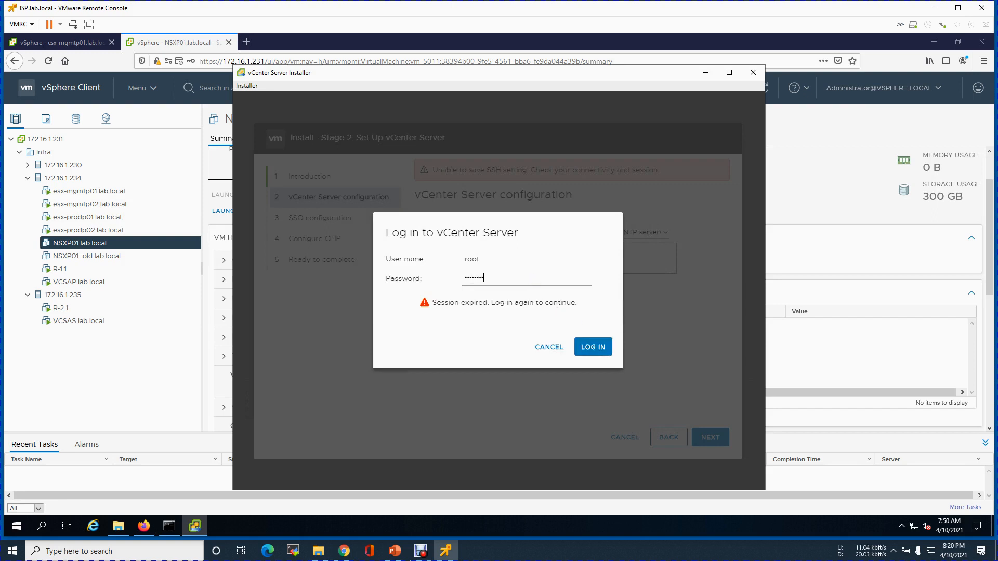
left_click(579, 346)
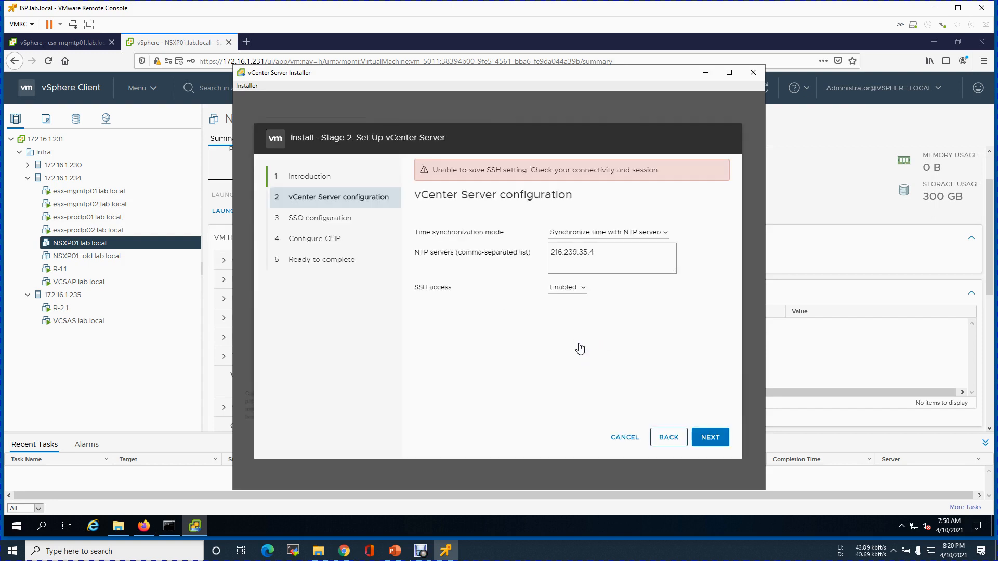
left_click(715, 445)
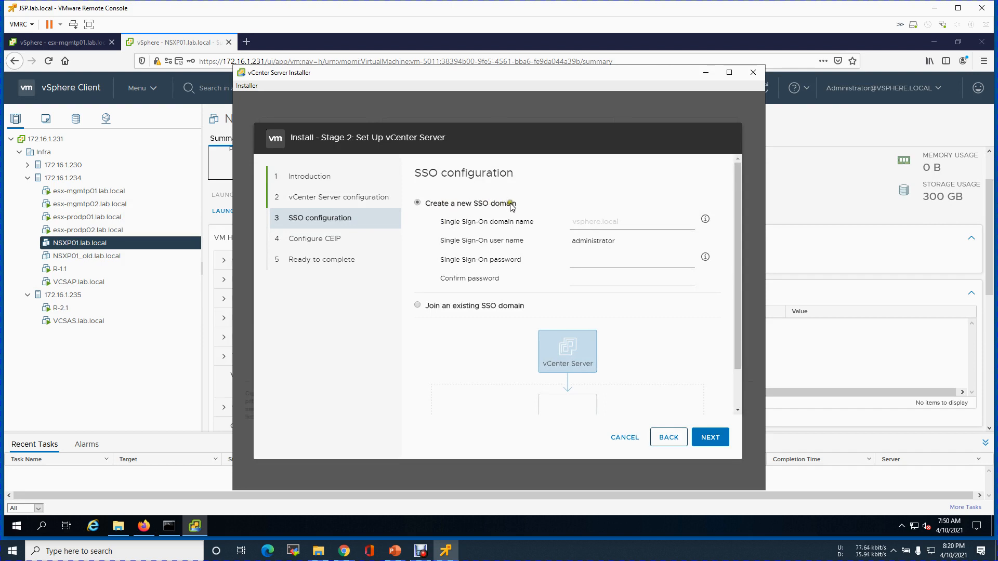
Join the existing vsphere.local SSO domain on VCSAP.lab.local, entering the SSO password.
left_click(455, 306)
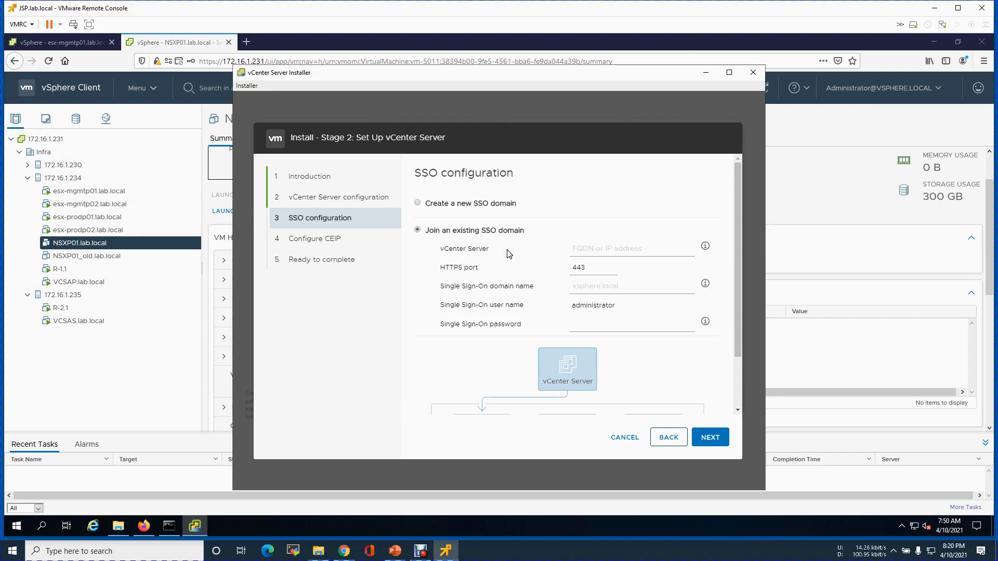
left_click_drag(737, 326, 729, 284)
left_click(594, 248)
type("vcSAP.lab.local")
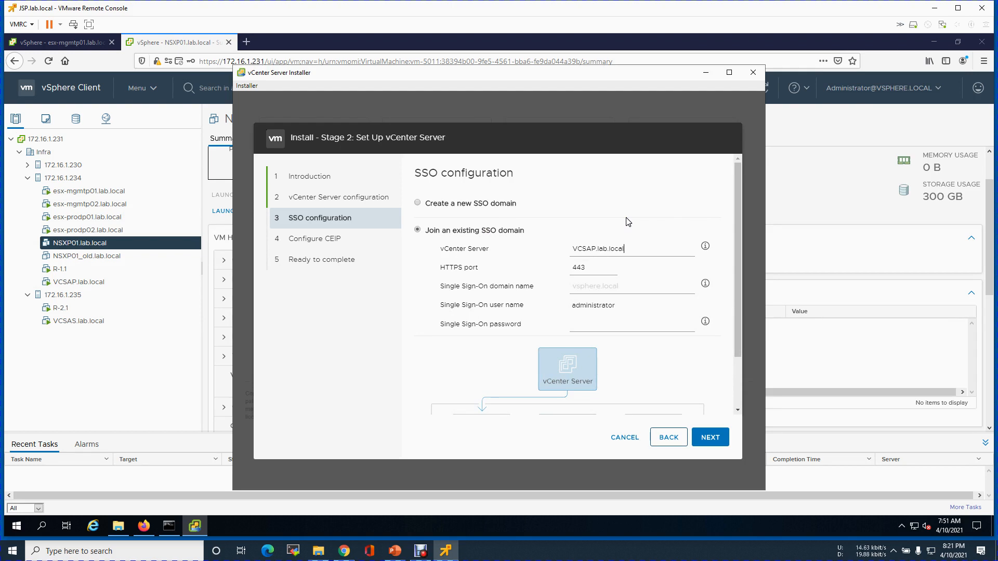
left_click(592, 275)
type("vsphere.local")
left_click(621, 322)
type("VMware1!")
left_click_drag(739, 349, 724, 422)
left_click(711, 442)
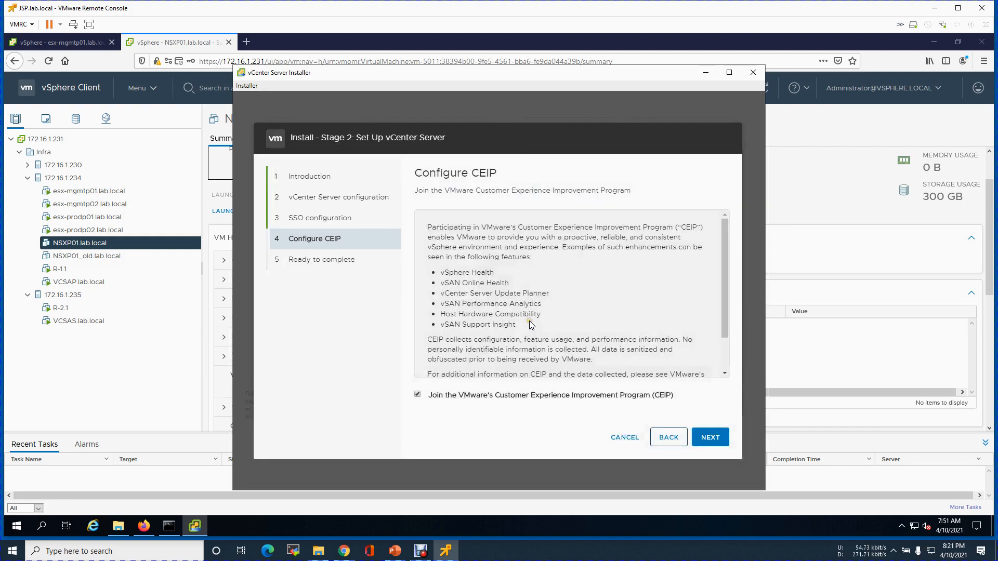
Decline CEIP, review the summary, finish, and confirm the cannot-pause warning.
left_click(468, 406)
left_click(699, 435)
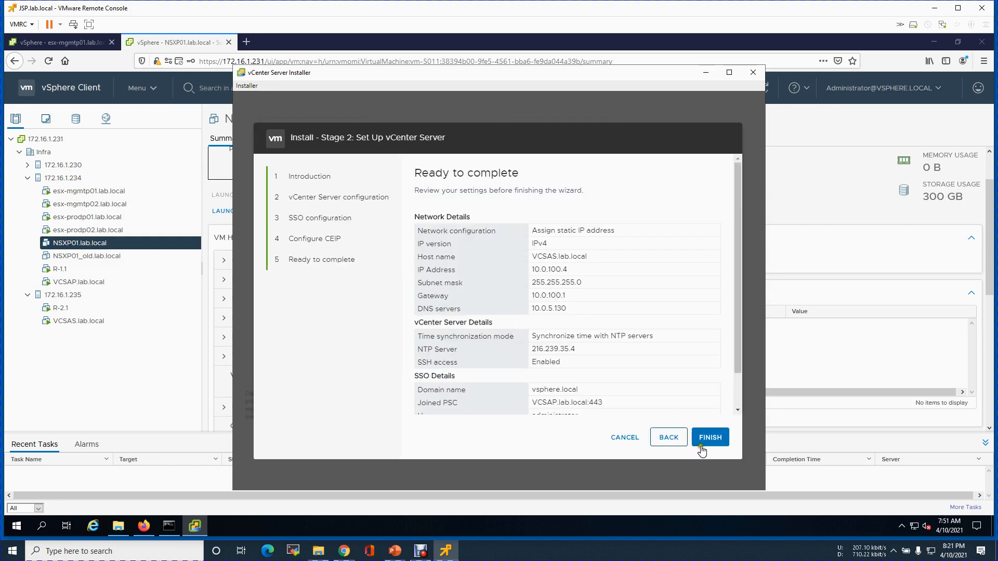
left_click(704, 441)
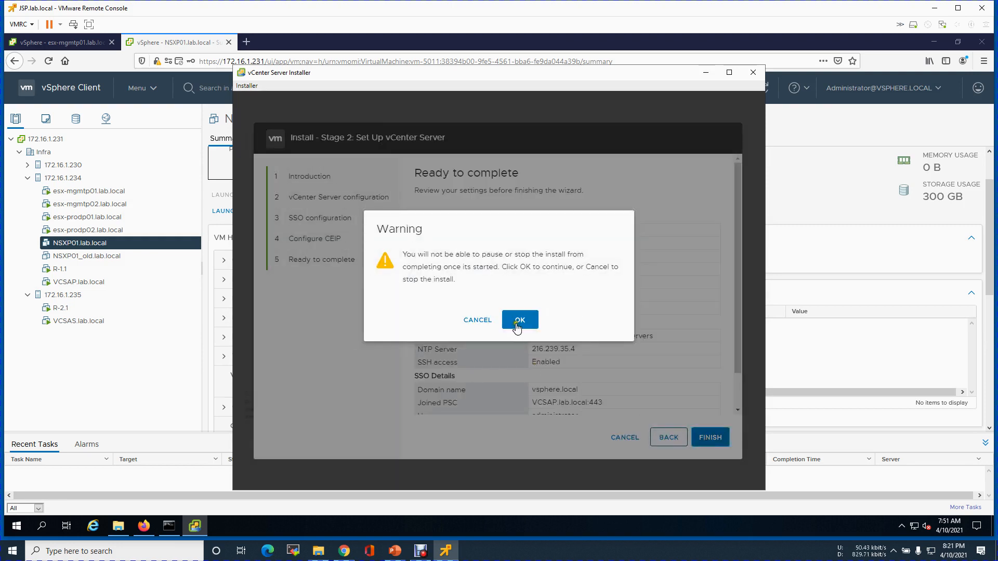
left_click(517, 326)
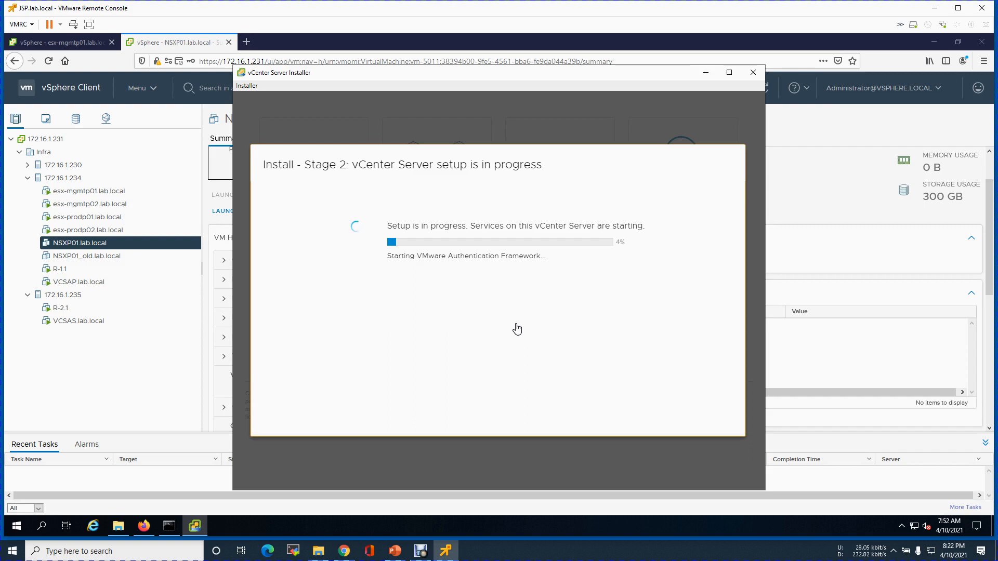
Look up the Site-B IP scheme on PowerPoint slide 9, then go to the DC01.lab.local console tab.
left_click(706, 72)
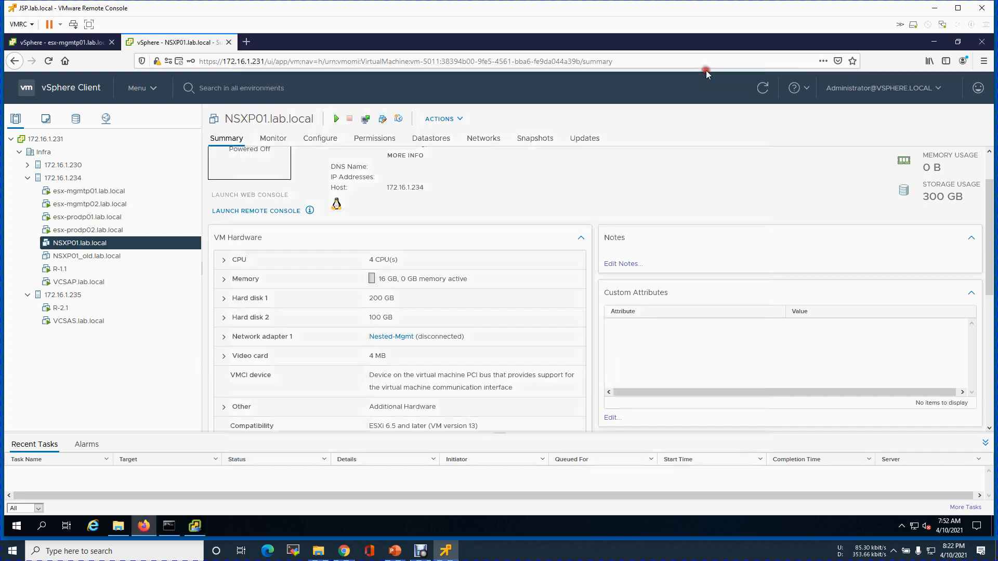
left_click(397, 552)
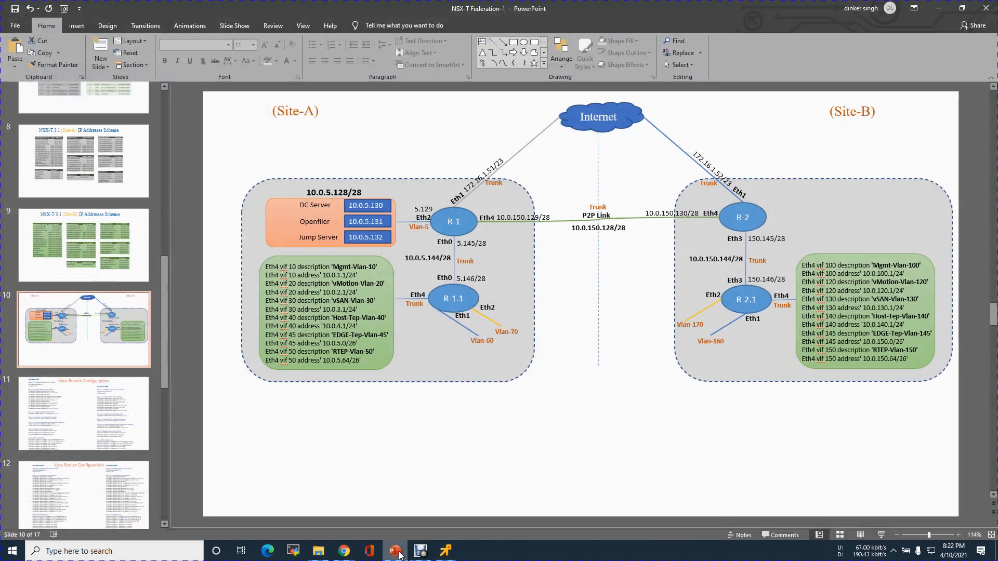
left_click_drag(167, 369, 154, 335)
left_click(67, 347)
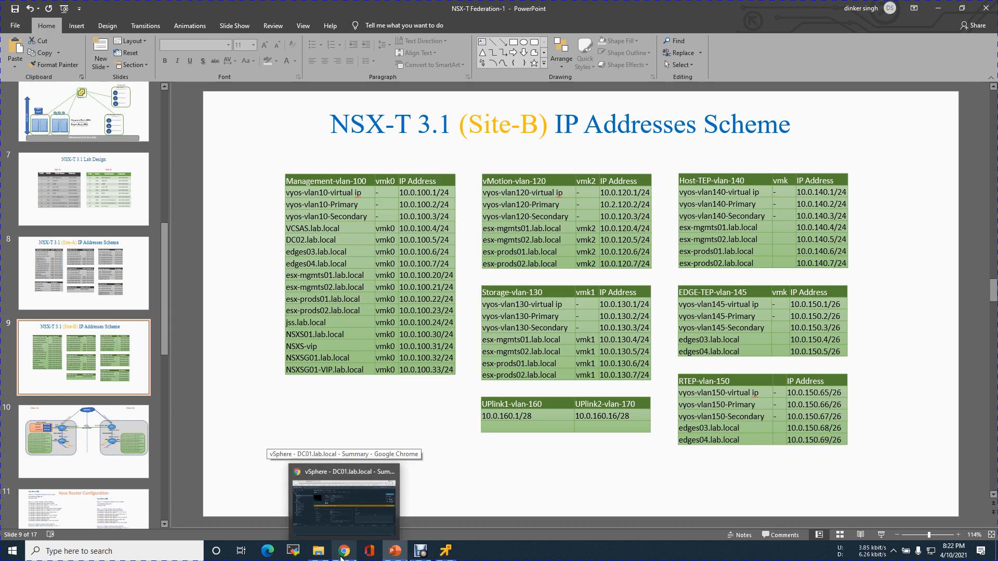
left_click(341, 554)
left_click(203, 8)
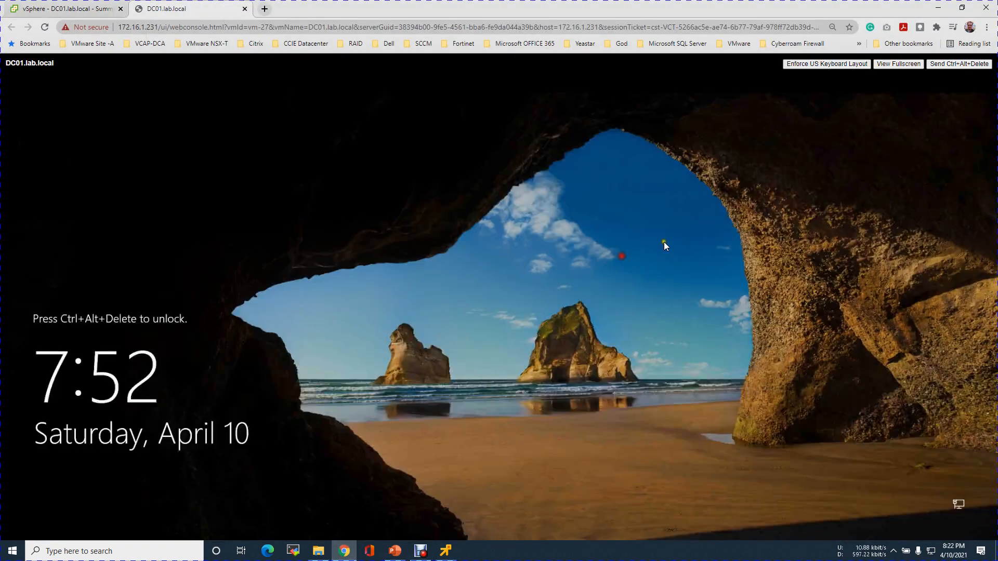
Sign in to DC01 and start a Lab.local host record esx-mgmts01 at 10.0.100.20, then check the slide.
left_click(959, 64)
type("••")
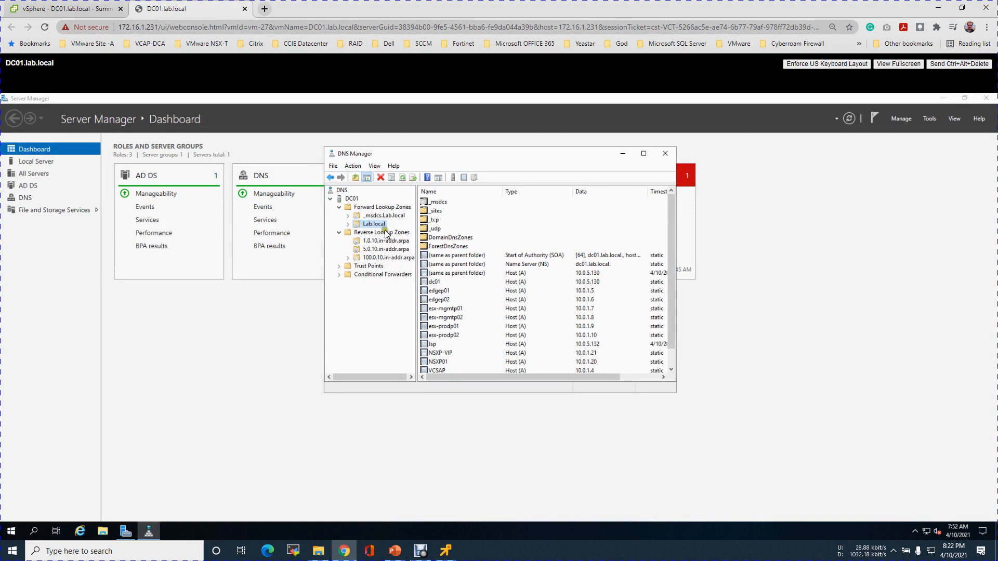
right_click(382, 224)
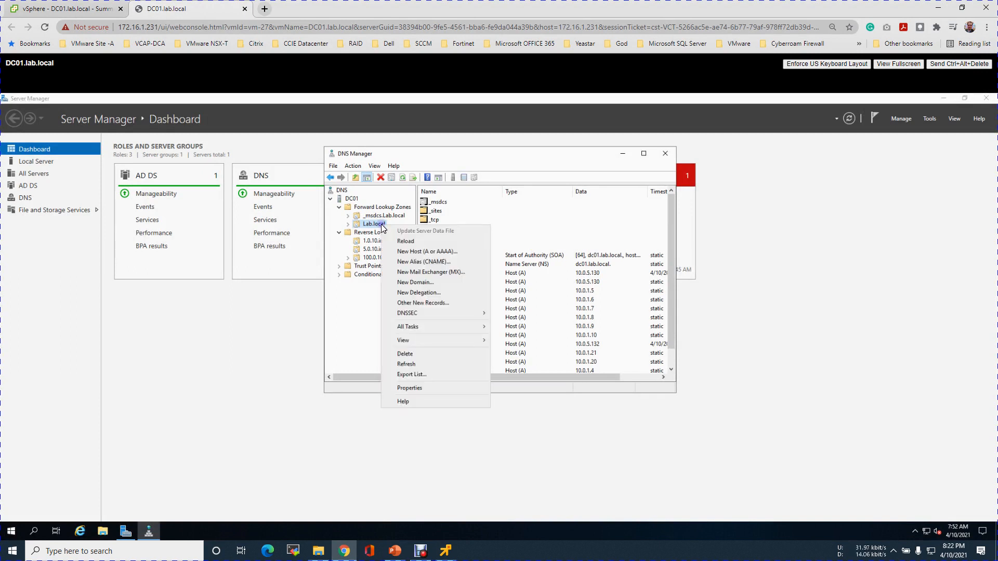
left_click(412, 252)
type("esx")
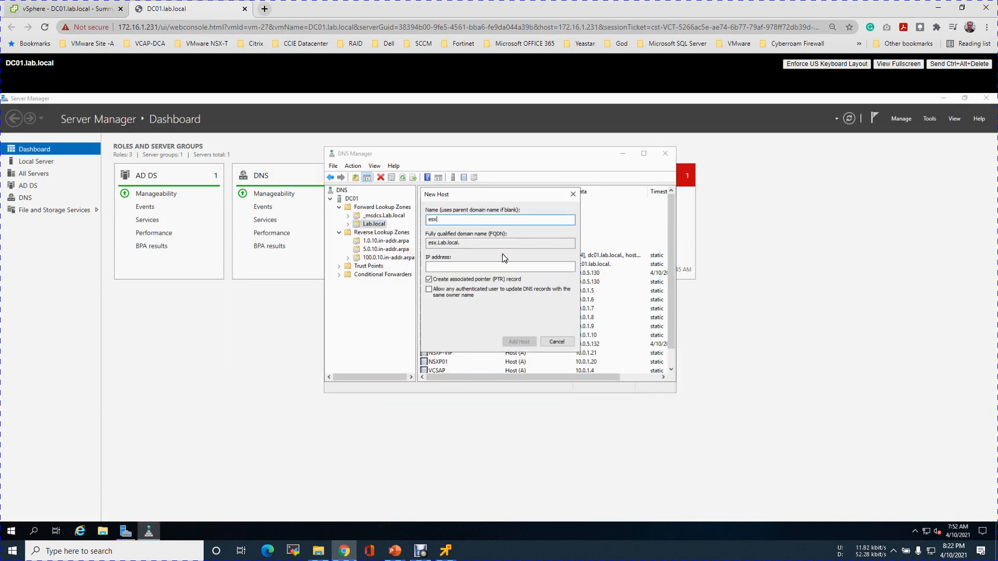
type("-mgmts01")
left_click(497, 269)
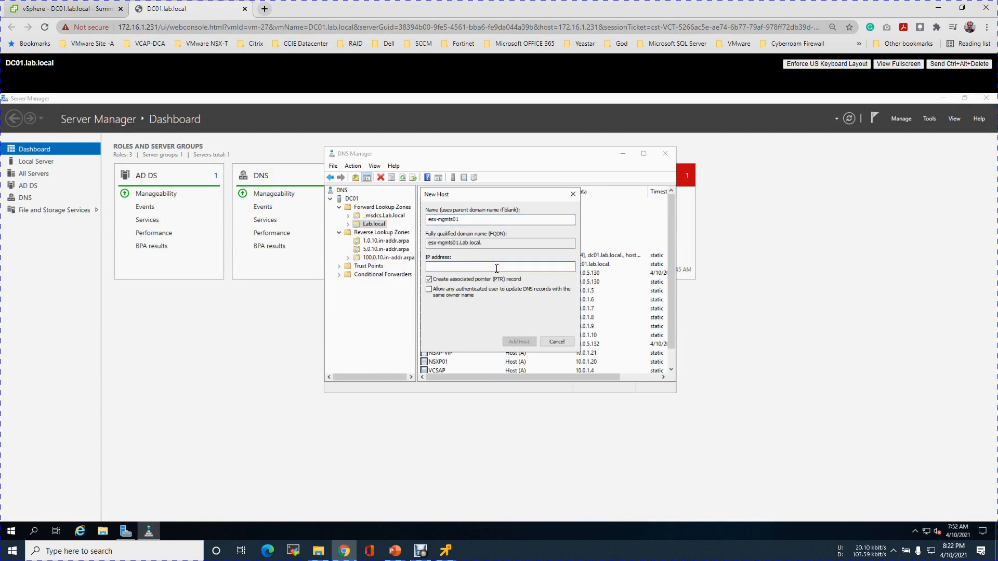
type("10.0.100.20")
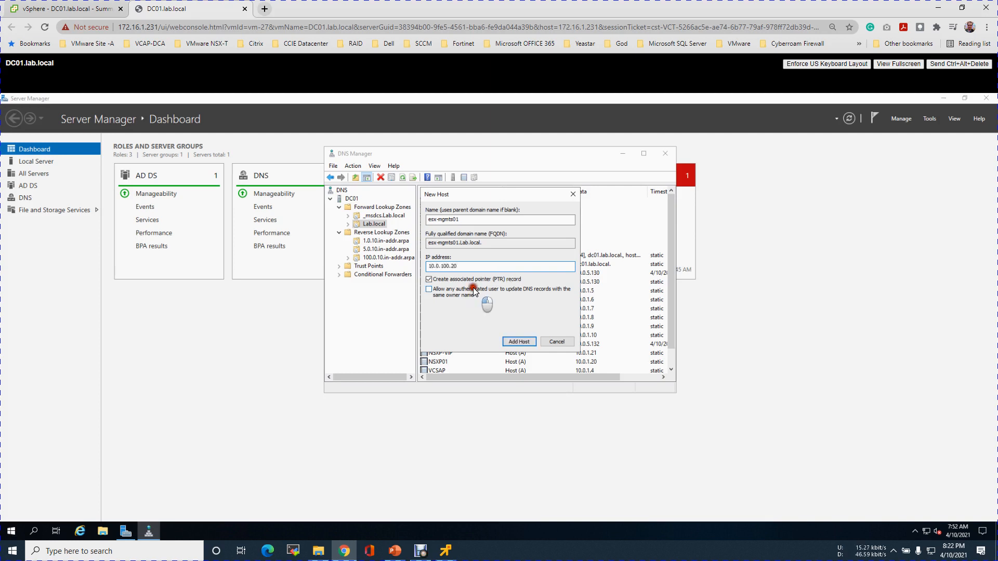
left_click(394, 551)
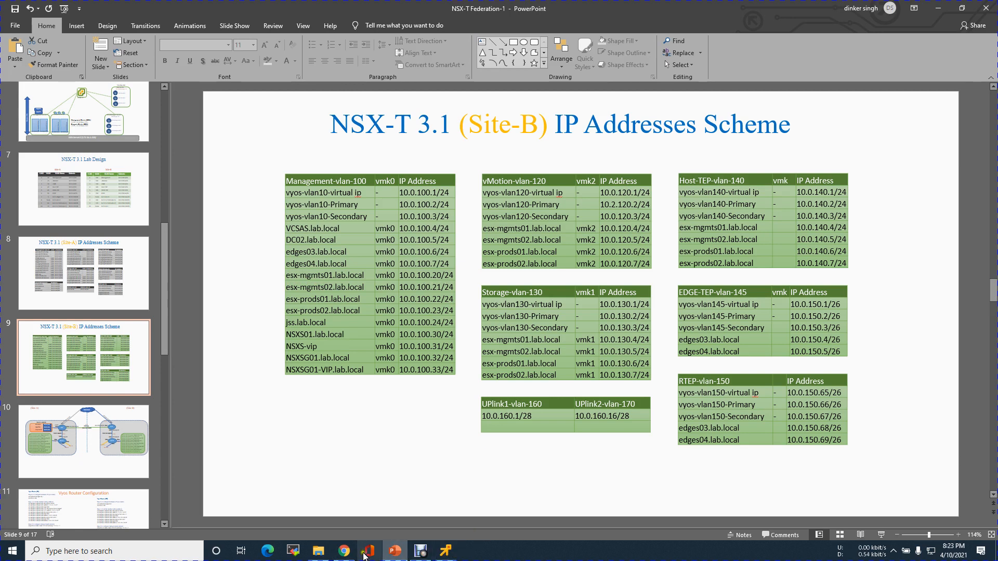
Add host records esx-mgmts01 (10.0.100.20) and esx-mgmts02 (10.0.100.21).
left_click(342, 550)
left_click_drag(481, 220, 420, 219)
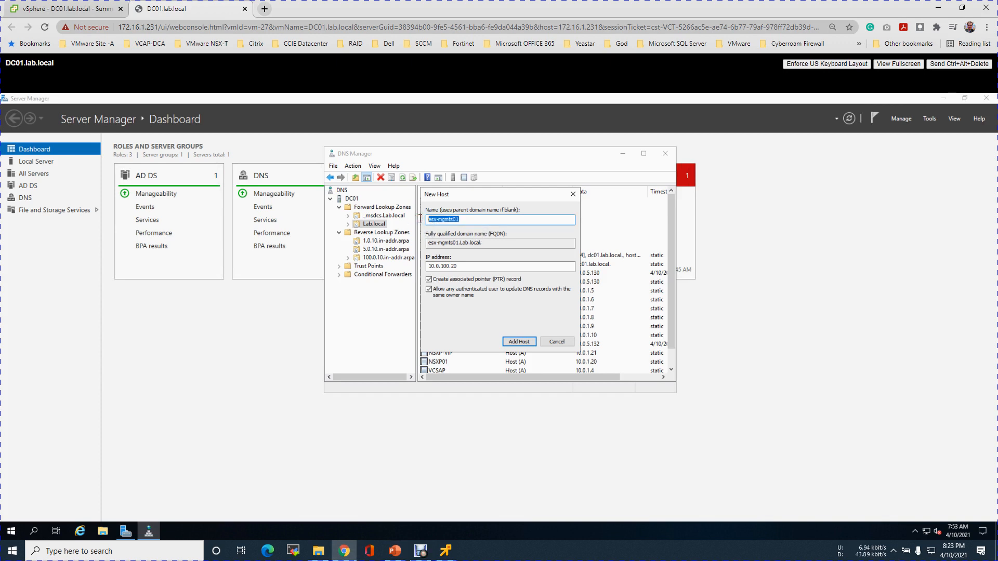
left_click(519, 343)
left_click(563, 348)
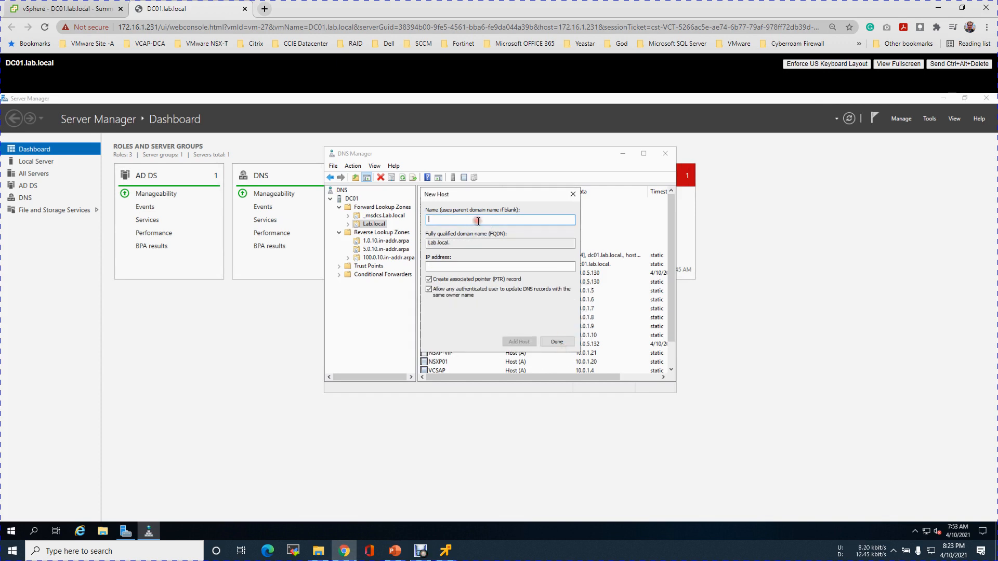
type("esx-mgmts01")
left_click(452, 266)
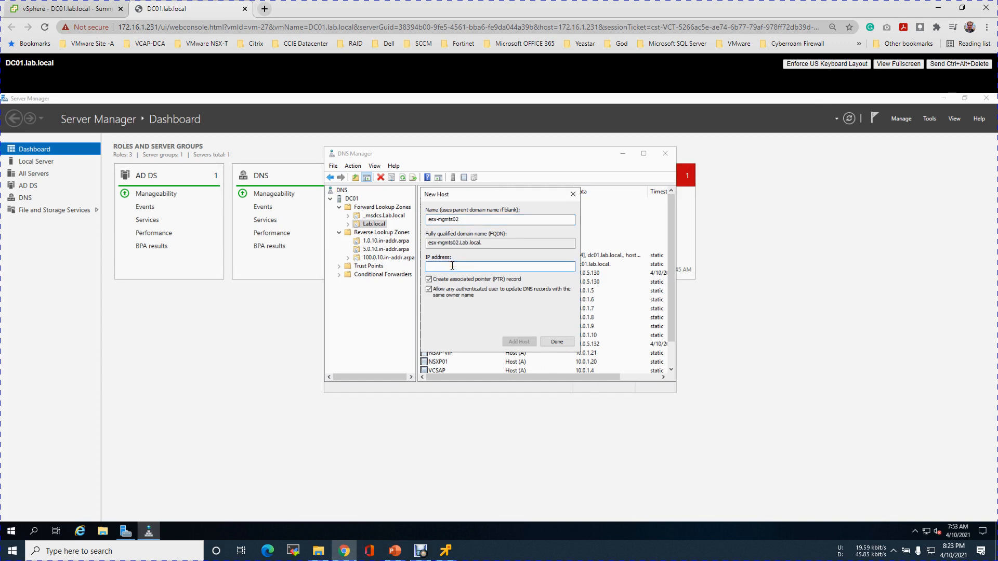
type("10.0.100.1")
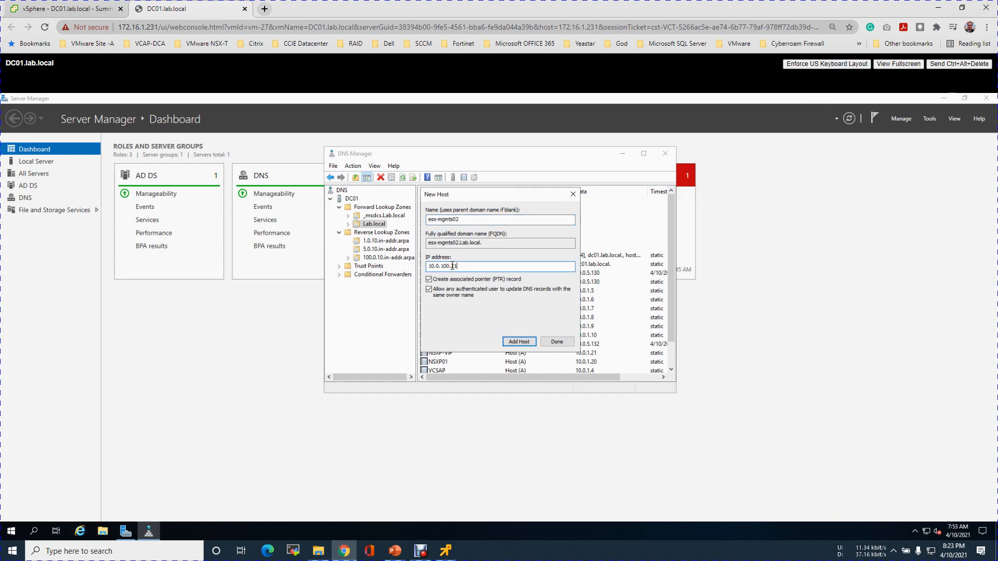
left_click(519, 341)
left_click(566, 346)
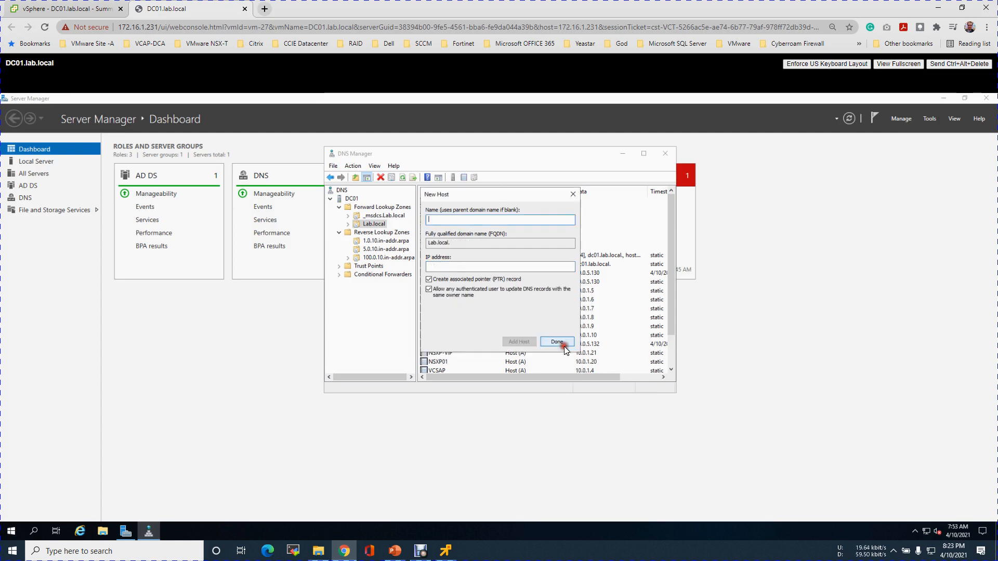
After checking the IP slide, enter the esx-prods01 host name and its 10.0.100.22 address.
left_click(395, 551)
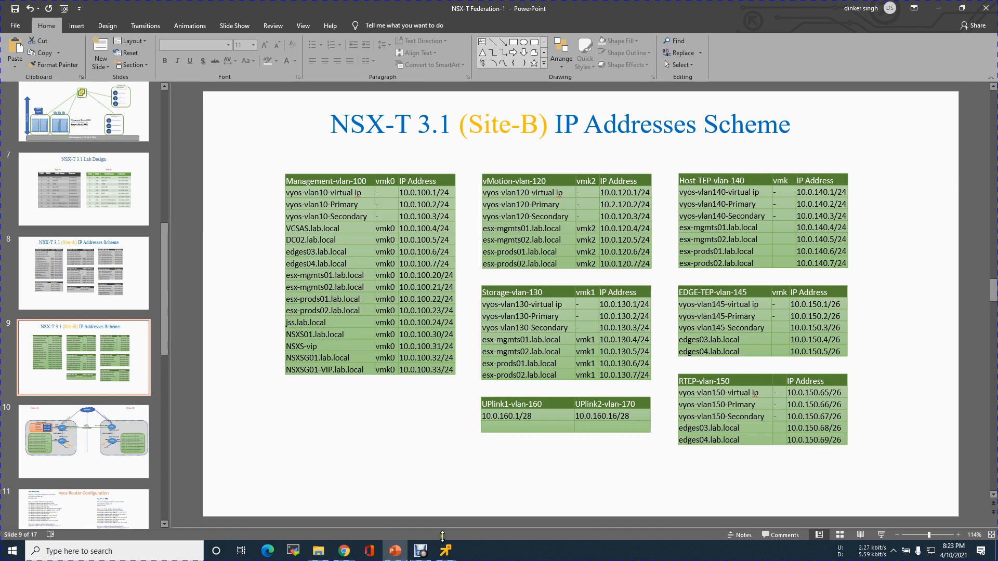
left_click(342, 551)
type("esx-pro")
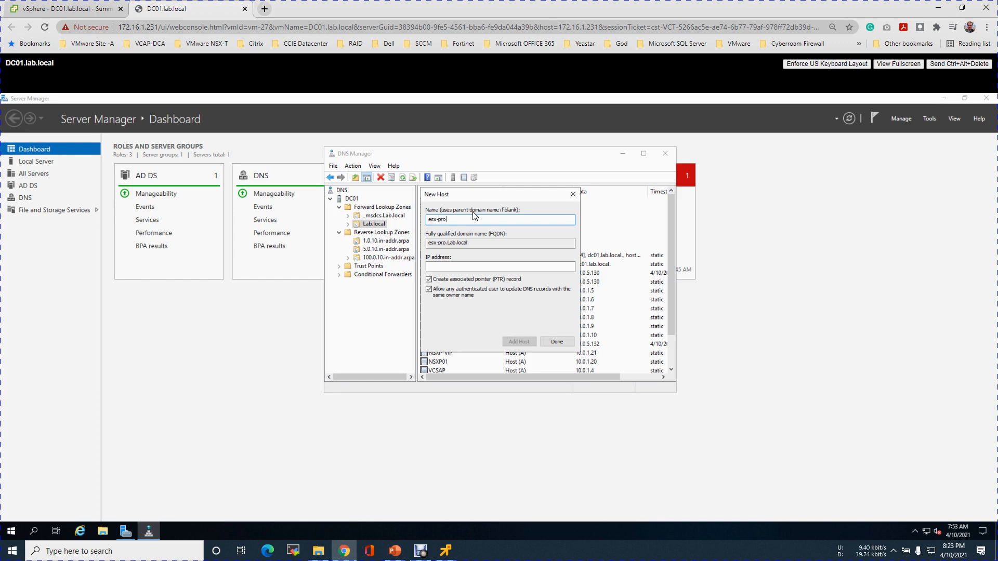
type("ds01")
key("BackSpace")
type("1")
left_click(454, 266)
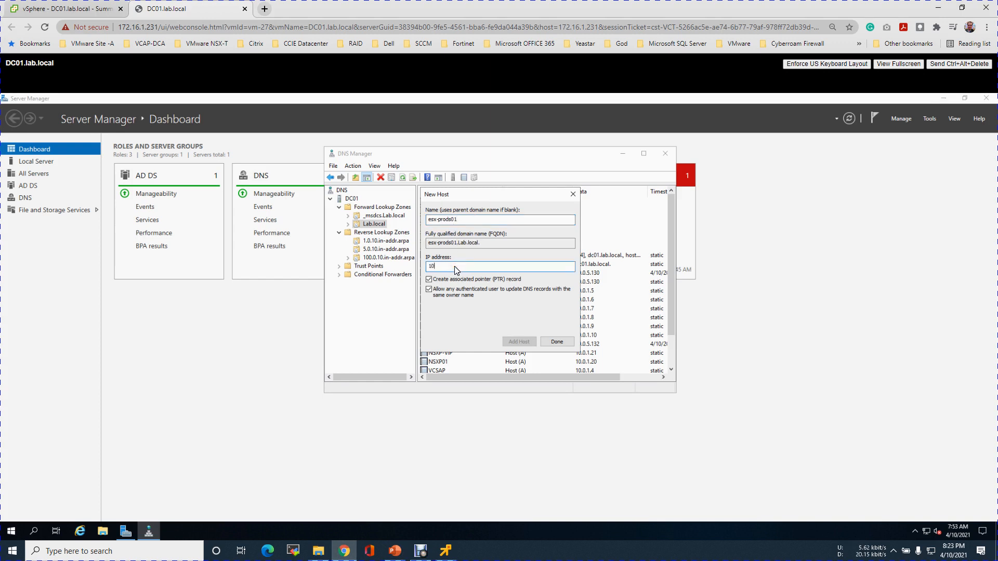
type("10.0.100.21")
left_click(394, 551)
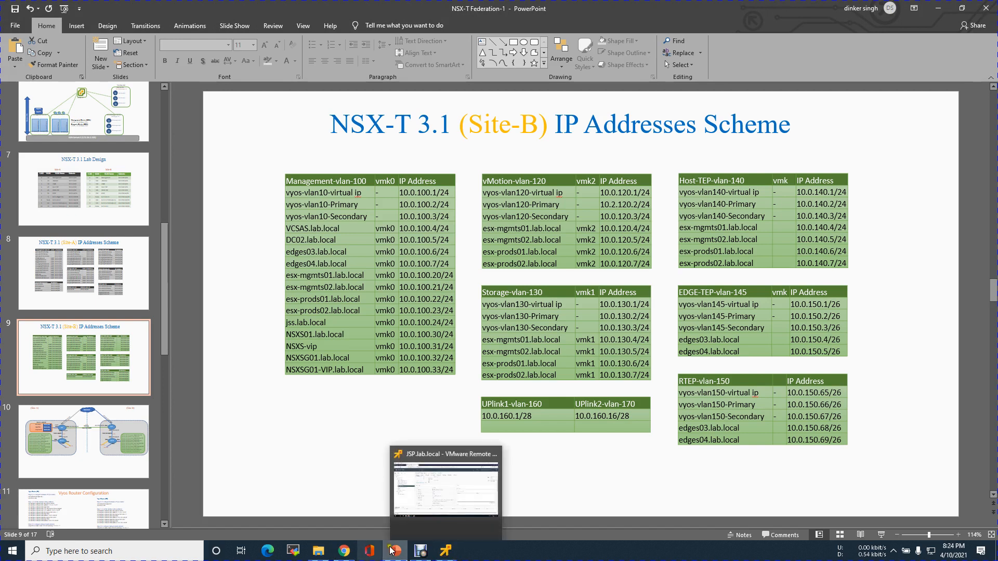
Add host records esx-prods01 (10.0.100.22) and esx-prods02 (10.0.100.23), then finish adding hosts.
left_click(344, 554)
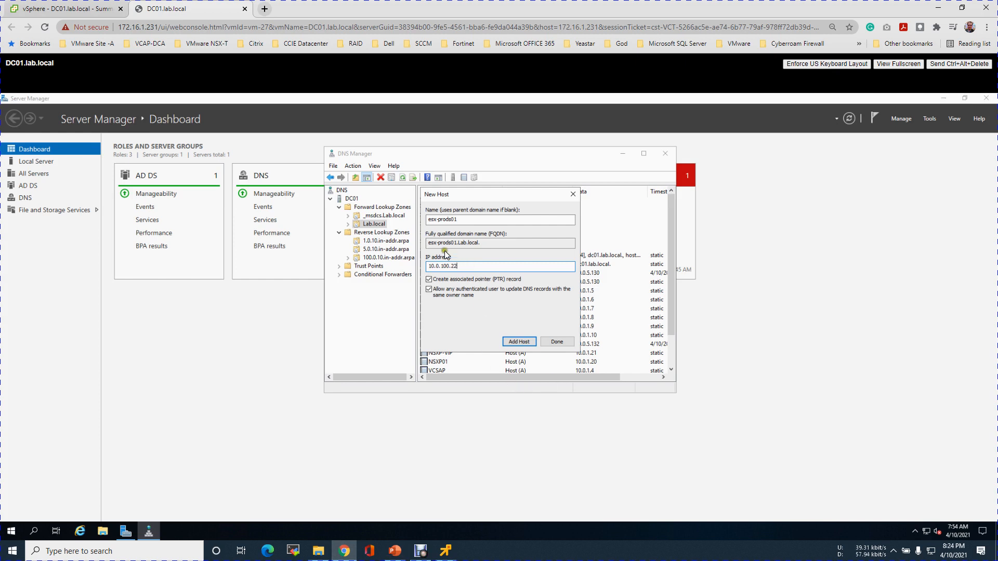
double_click(477, 220)
key("ctrl+c")
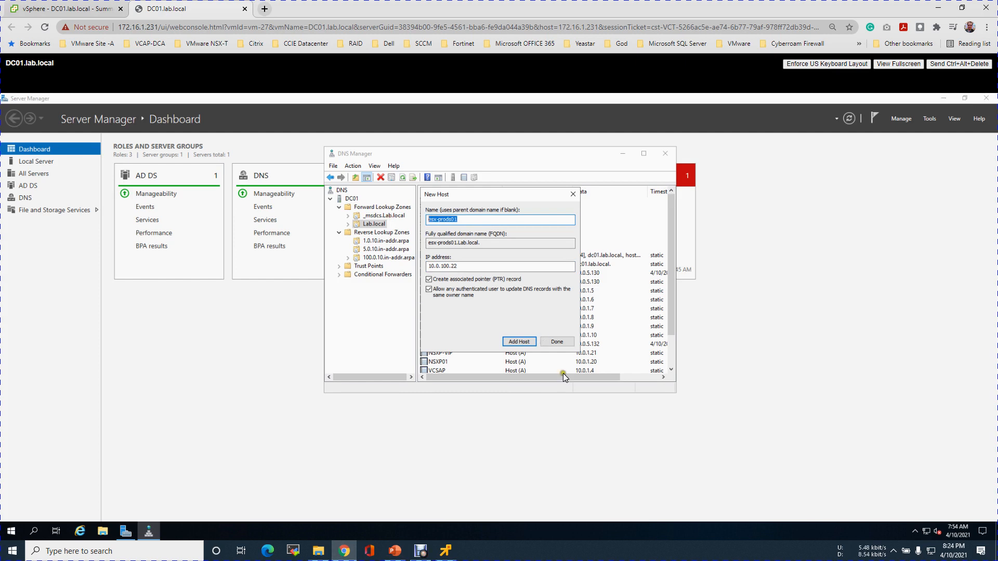
left_click(519, 341)
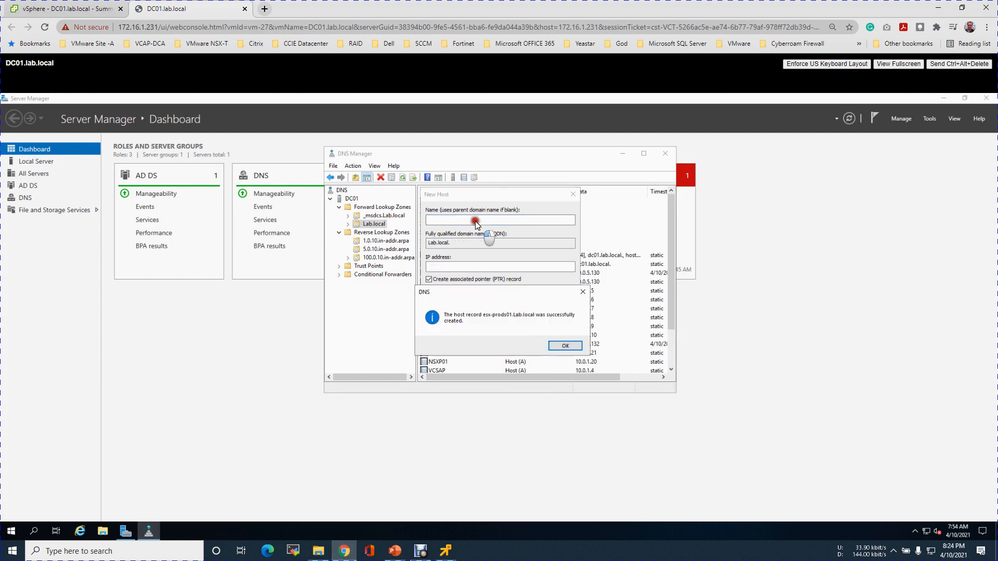
left_click(566, 345)
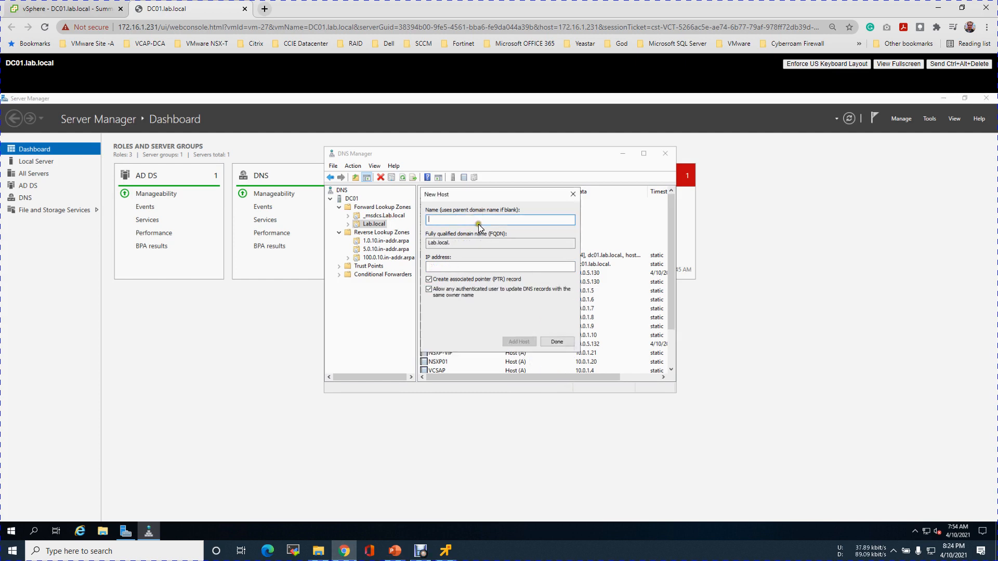
key("ctrl+v")
key("BackSpace")
type("2")
left_click(484, 265)
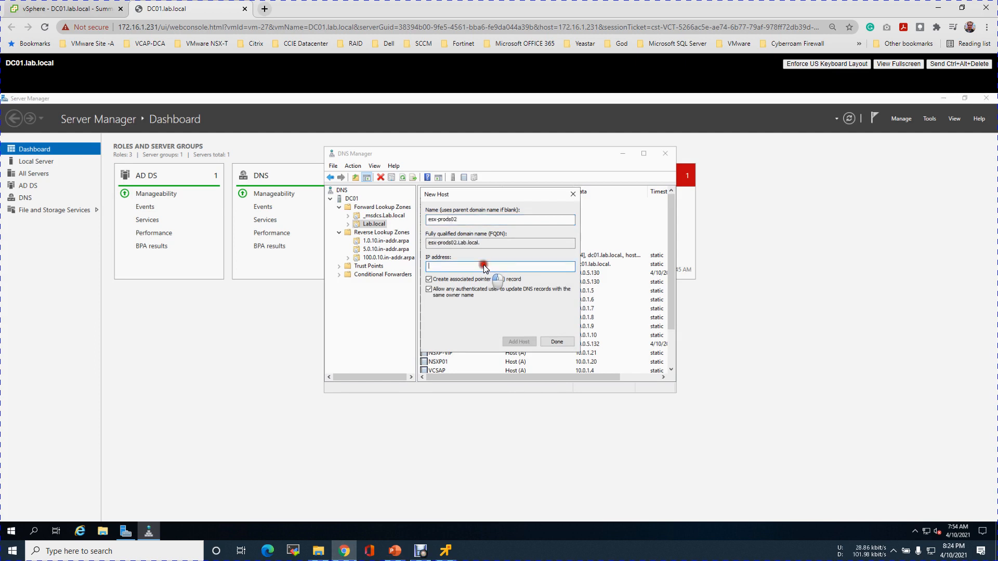
type("10.0.100.23")
left_click(524, 342)
left_click(564, 328)
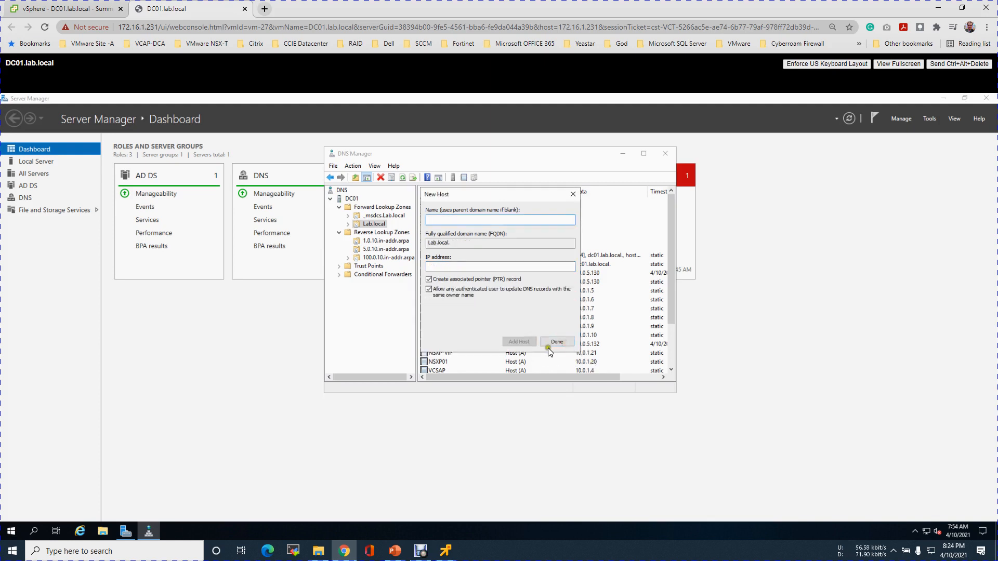
left_click(558, 345)
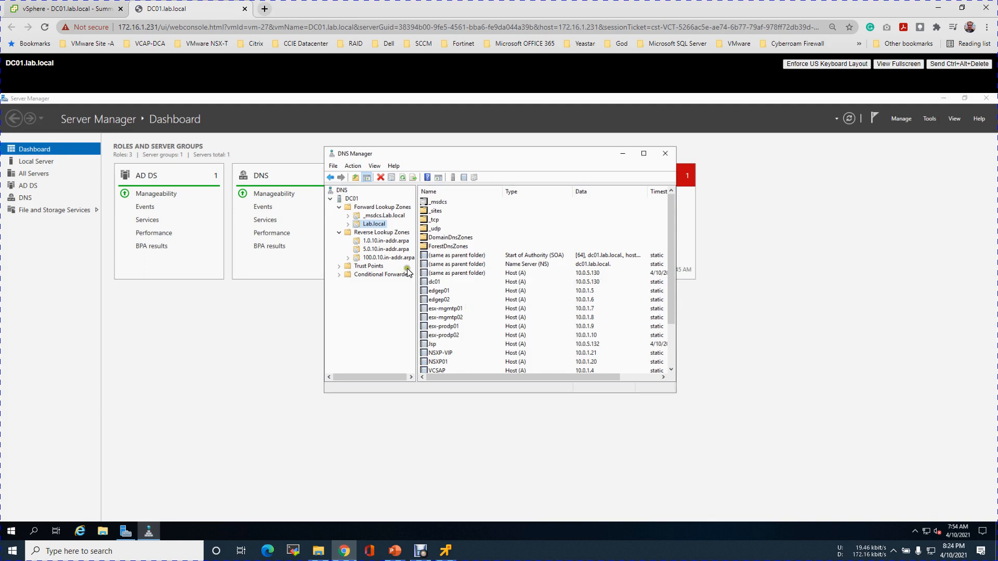
Switch to the JSP.lab.local console and recall the previous nslookup command in Command Prompt.
right_click(14, 530)
left_click(445, 550)
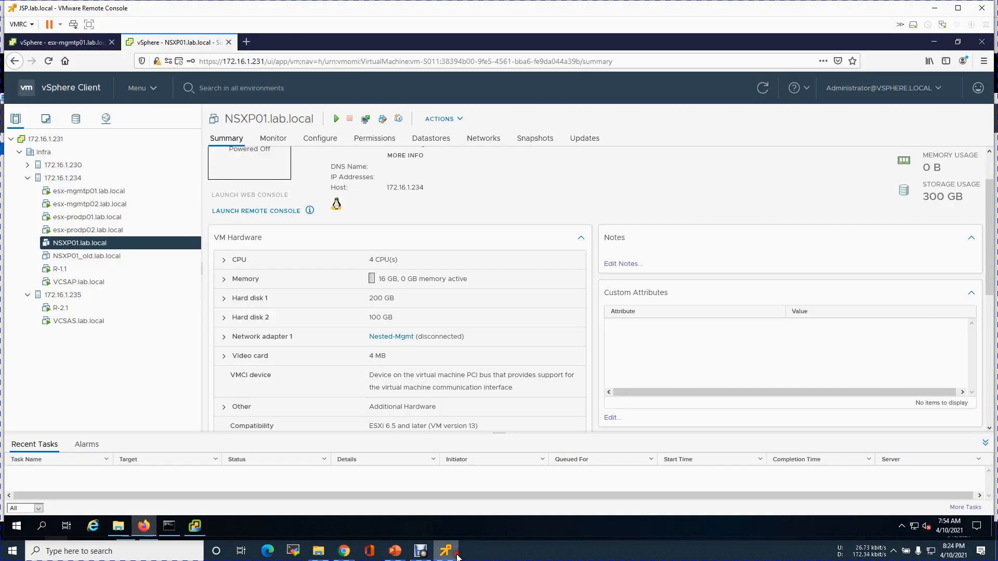
left_click(175, 526)
left_click(266, 305)
key("Escape")
key("Up")
Run nslookup on 10.0.100.21, .20, .22 and .23, confirming all four ESXi host names resolve.
type("1")
key("Return")
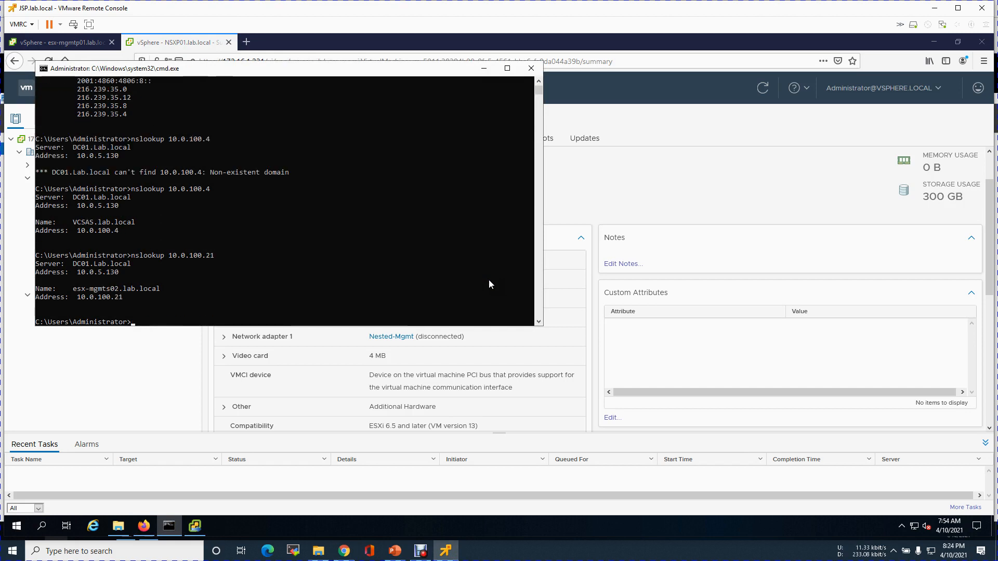
key("Up")
type("0")
key("Return")
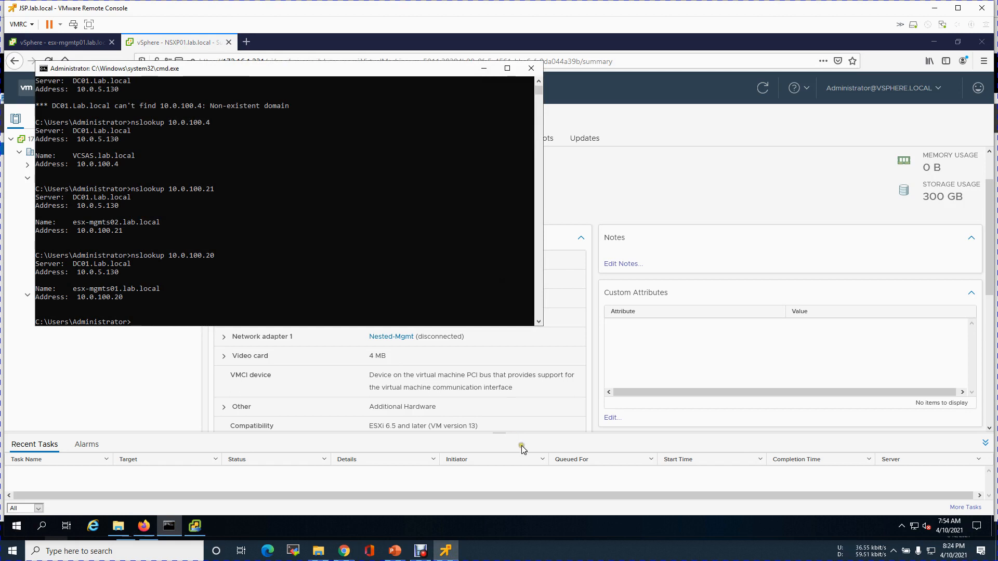
left_click(395, 550)
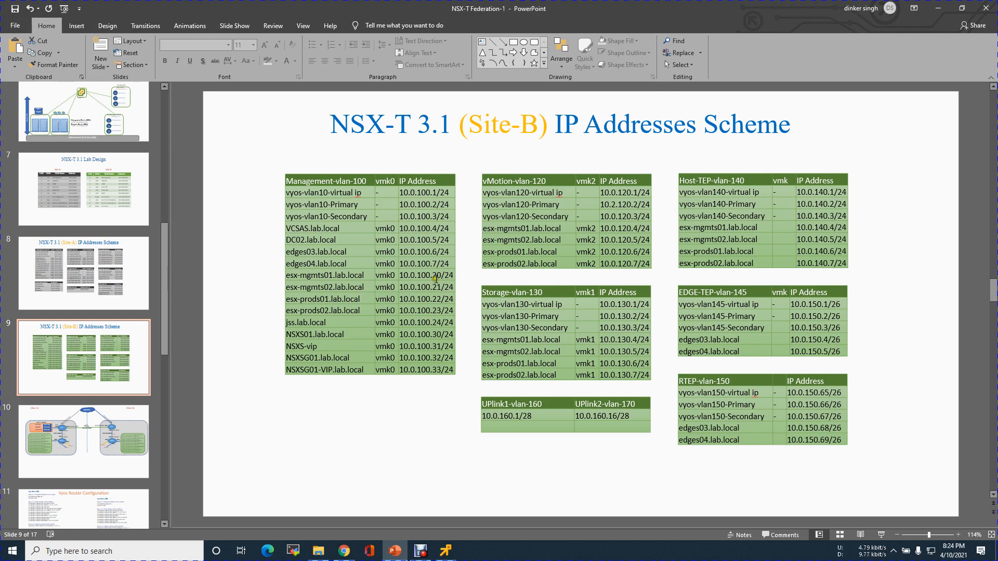
left_click(446, 550)
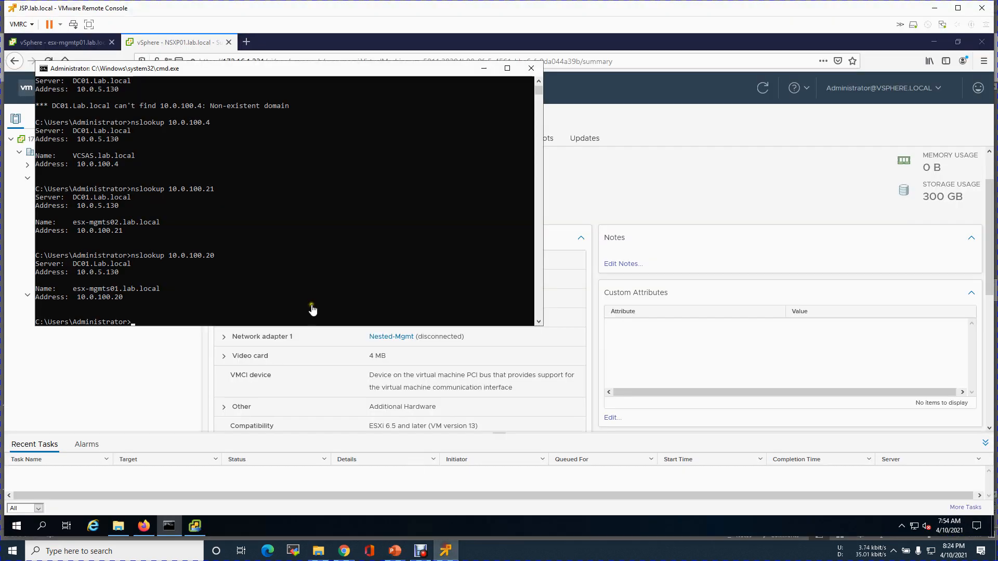
type("nslookup 10.0.100.22")
key("Return")
key("Up")
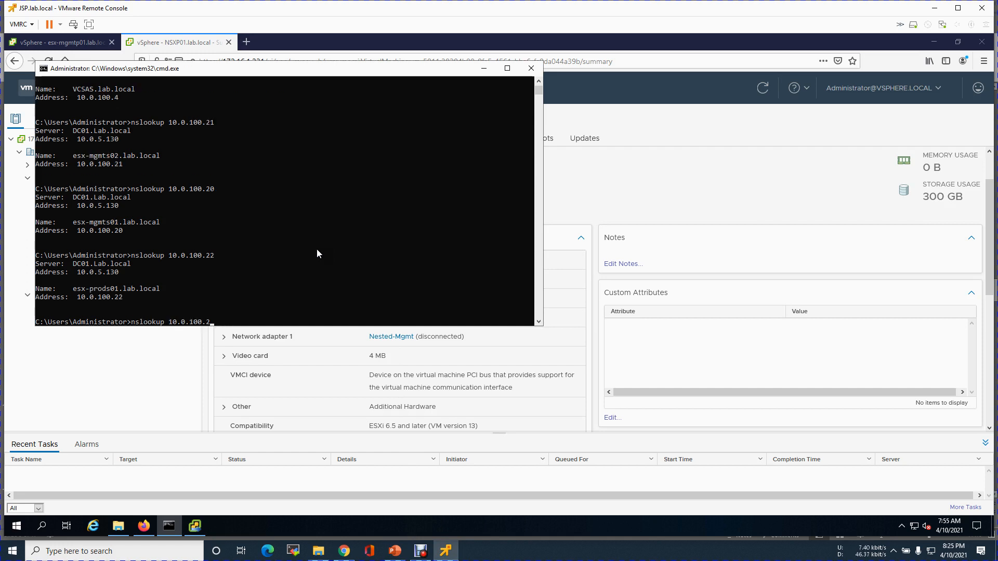
type("3")
key("Return")
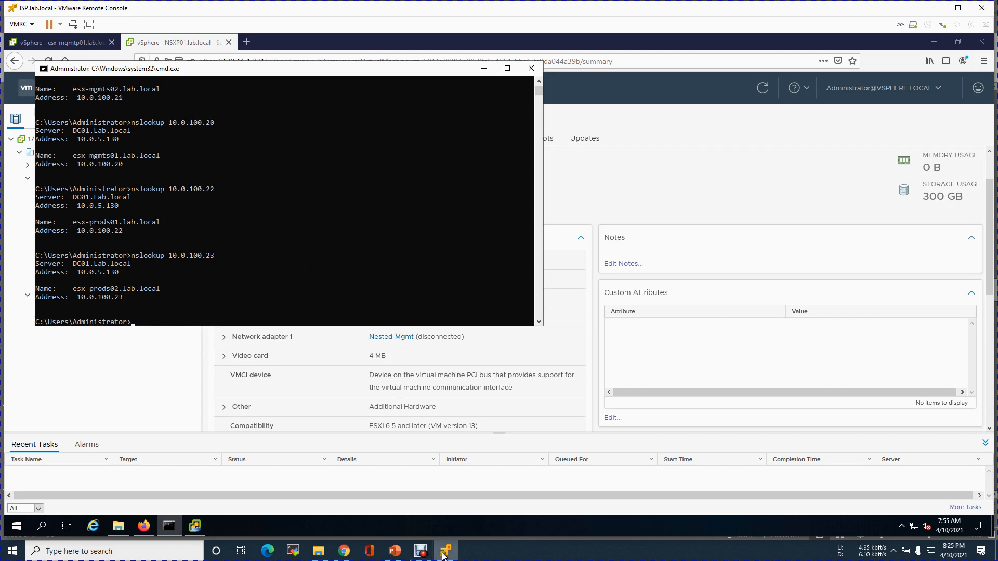
left_click(485, 68)
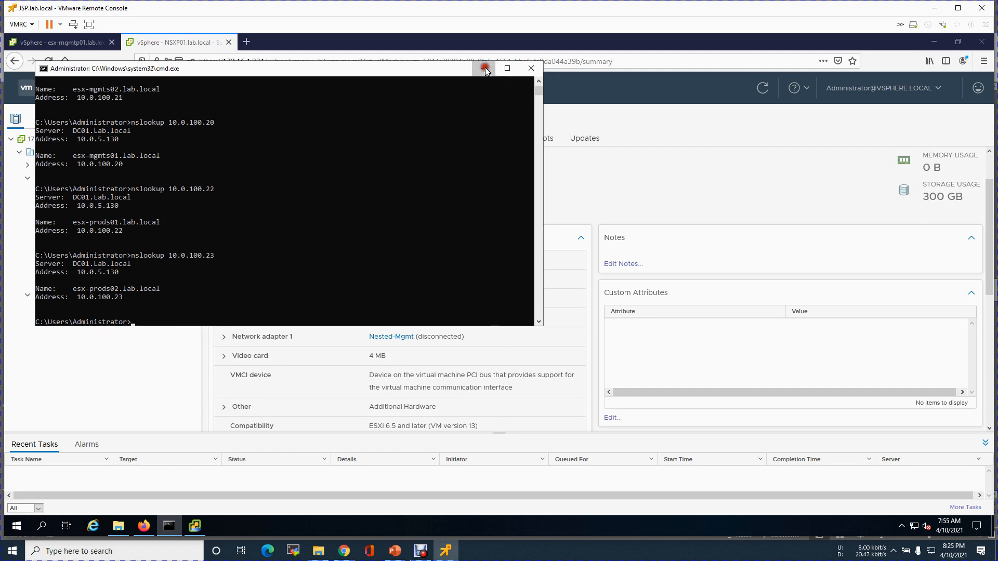
Start a new VM on host 172.16.1.235, named esx-mgmts02 in the Infra folder.
left_click(74, 298)
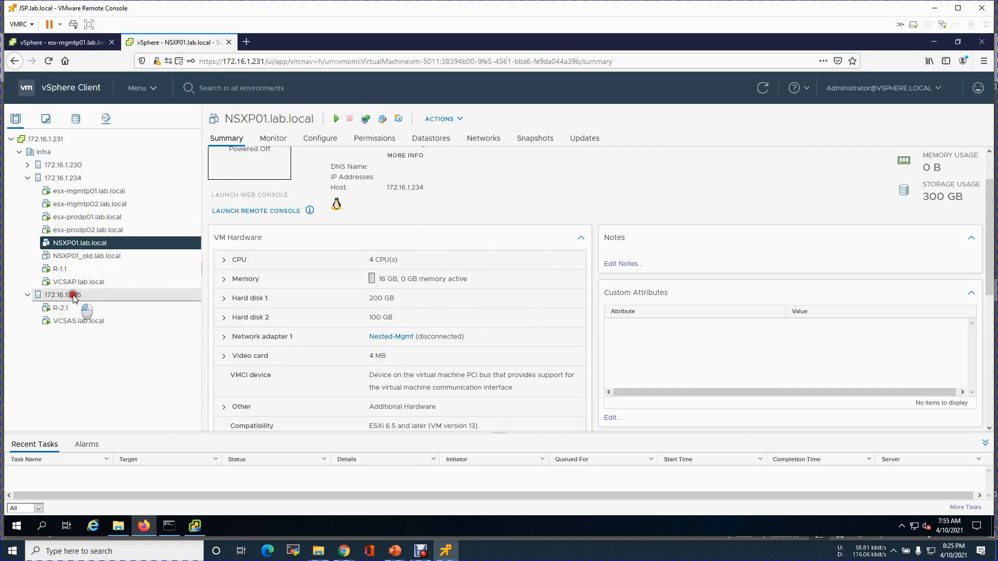
right_click(74, 298)
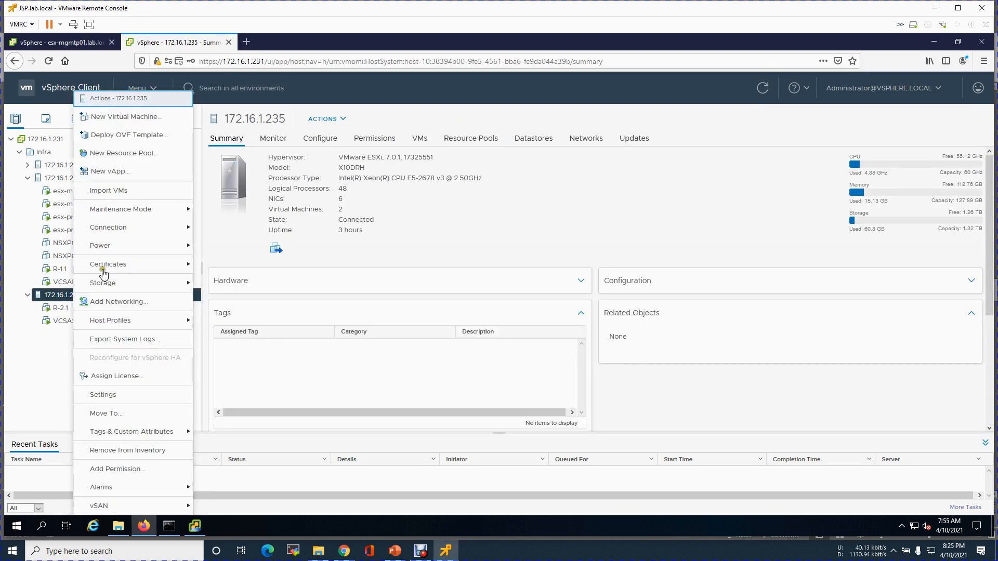
left_click(116, 116)
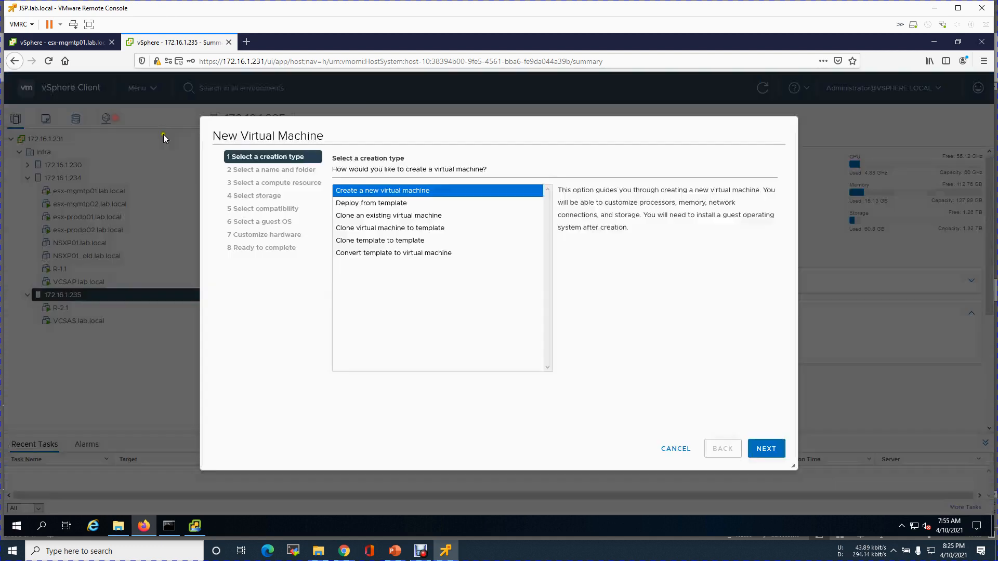
left_click(766, 449)
left_click_drag(528, 191, 449, 187)
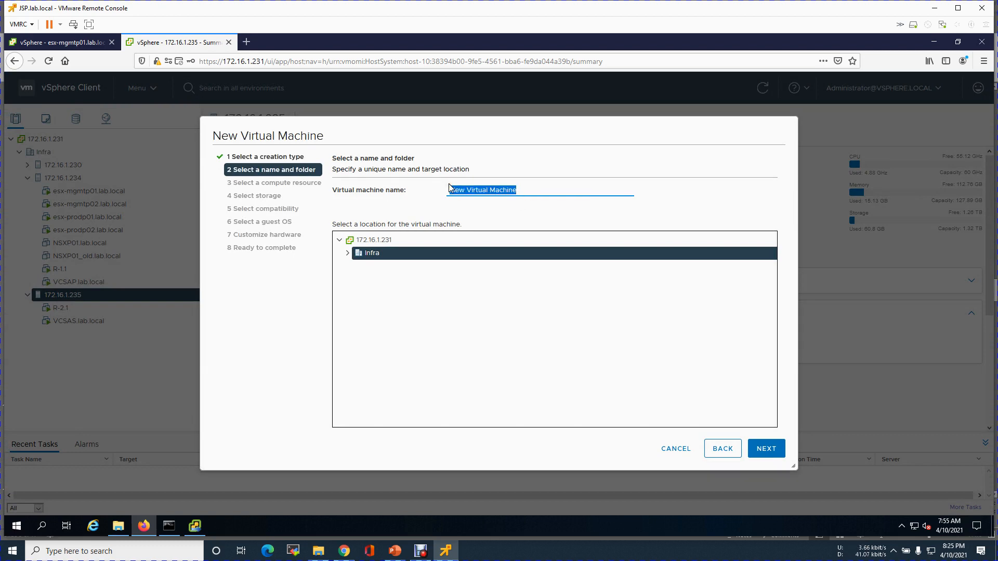
type("esx-mgmts01.lab.local")
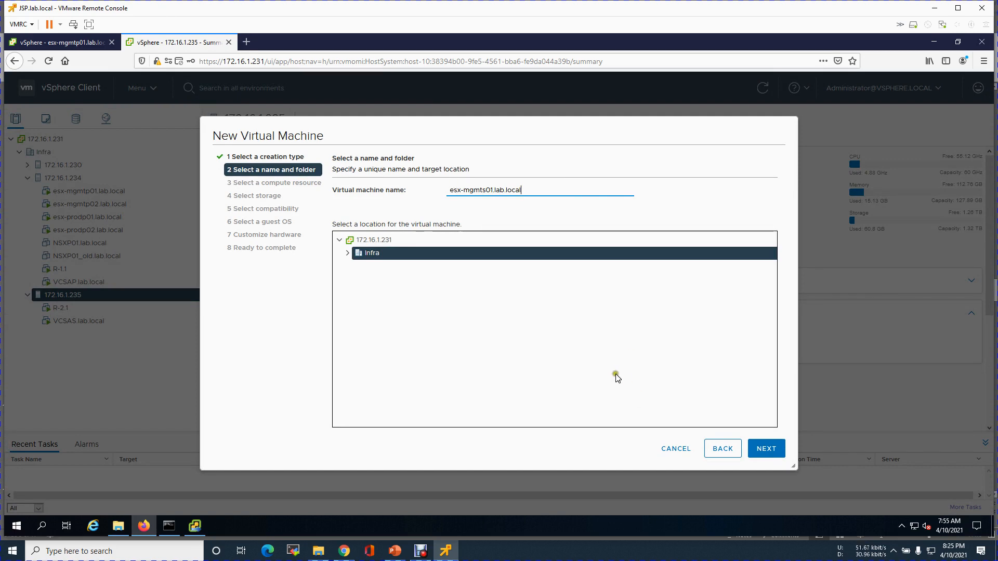
left_click(348, 254)
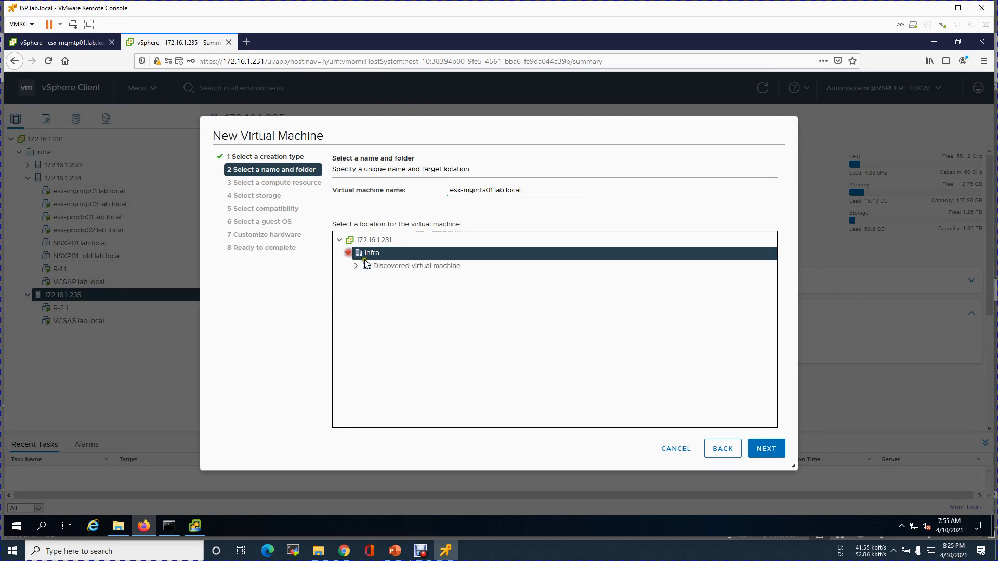
left_click(766, 448)
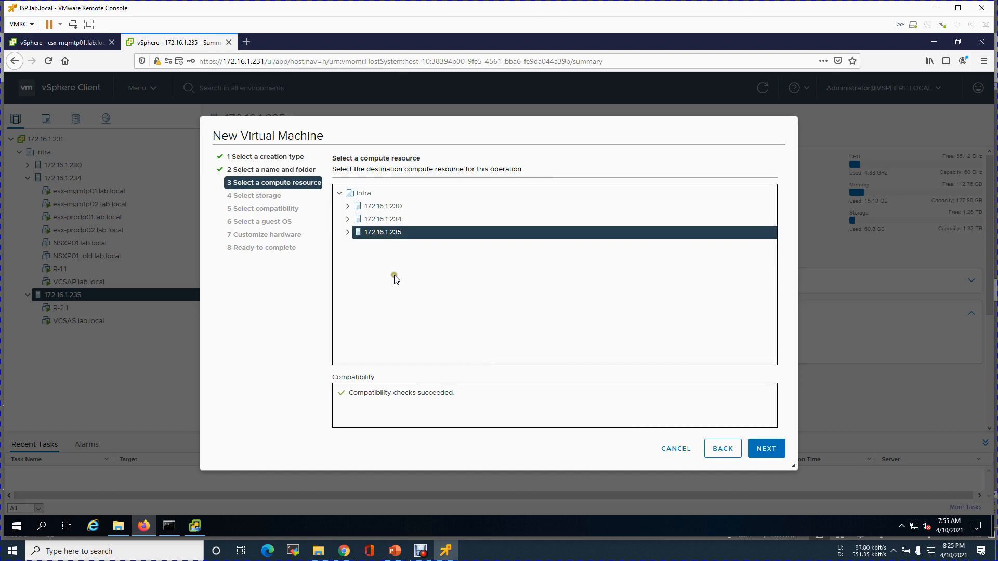
left_click(766, 449)
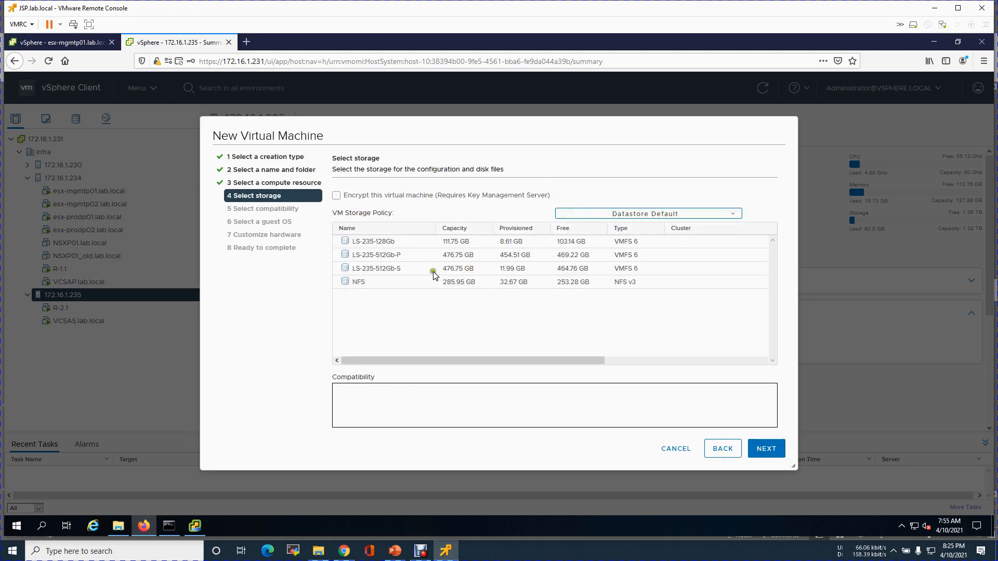
Choose datastore LS-235-512Gb-P, ESXi 7.0 U1 compatibility, and guest OS Other / VMware ESXi 7.0 or later.
left_click(400, 256)
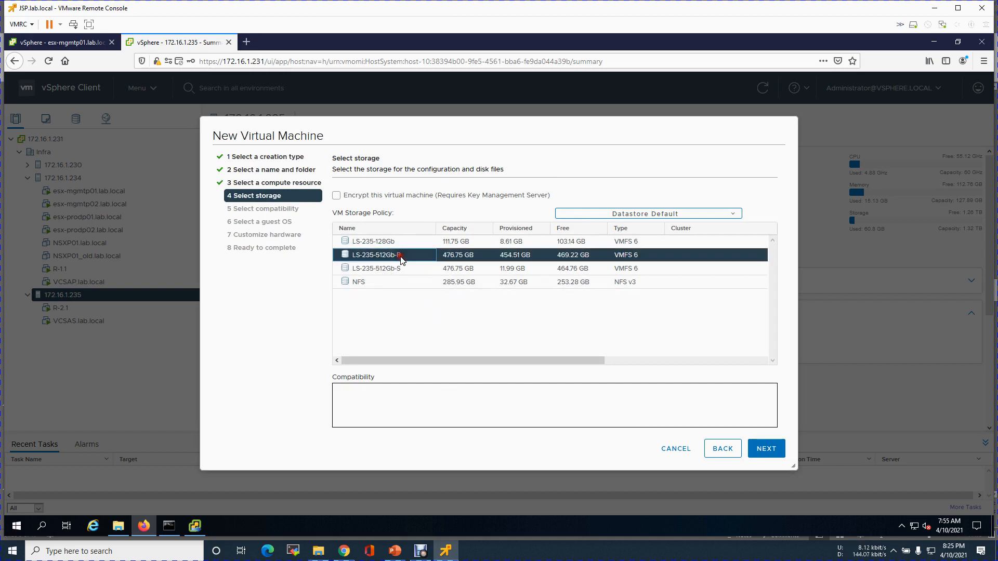
left_click(767, 452)
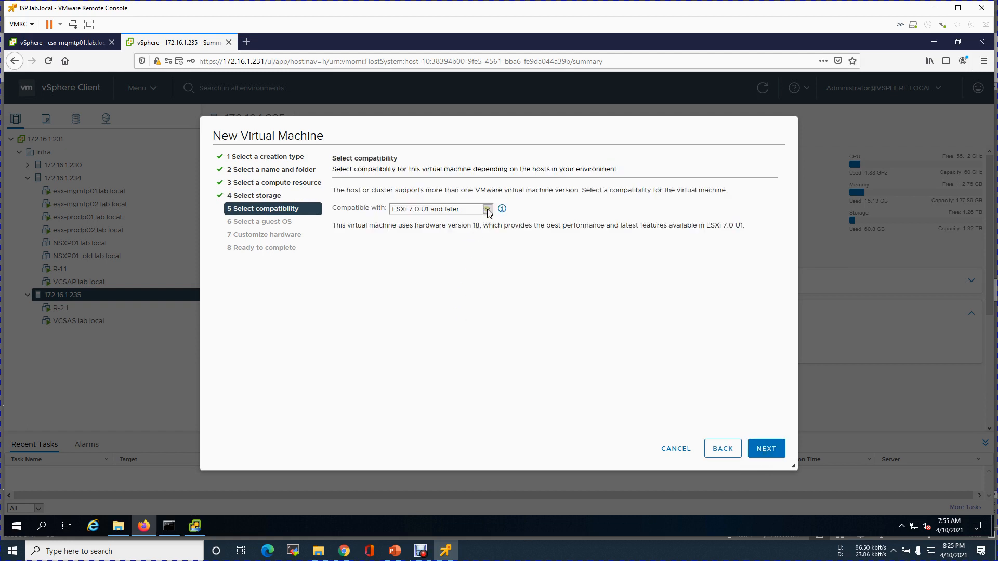
left_click(766, 450)
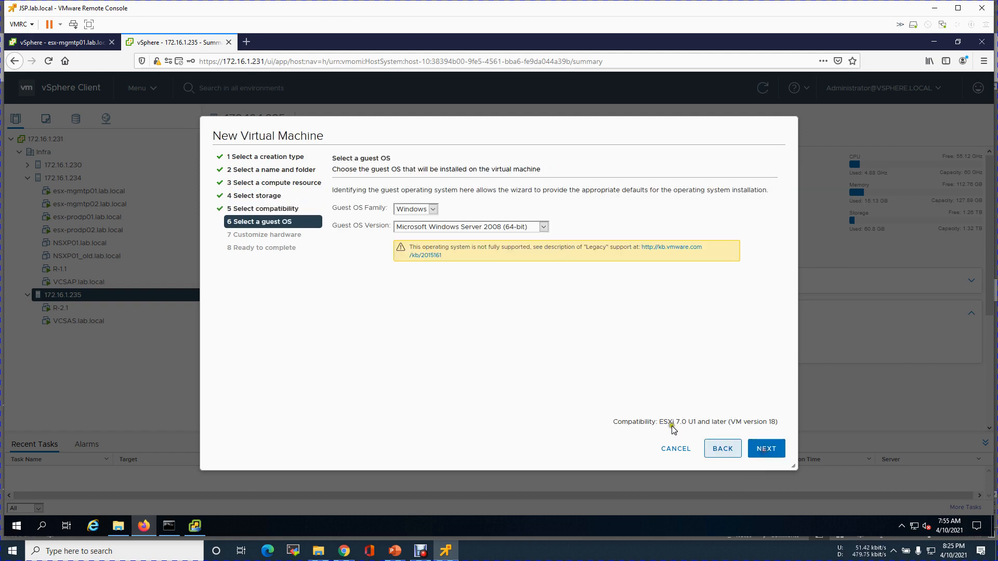
left_click(423, 209)
left_click(413, 245)
left_click(520, 227)
left_click_drag(519, 249, 510, 396)
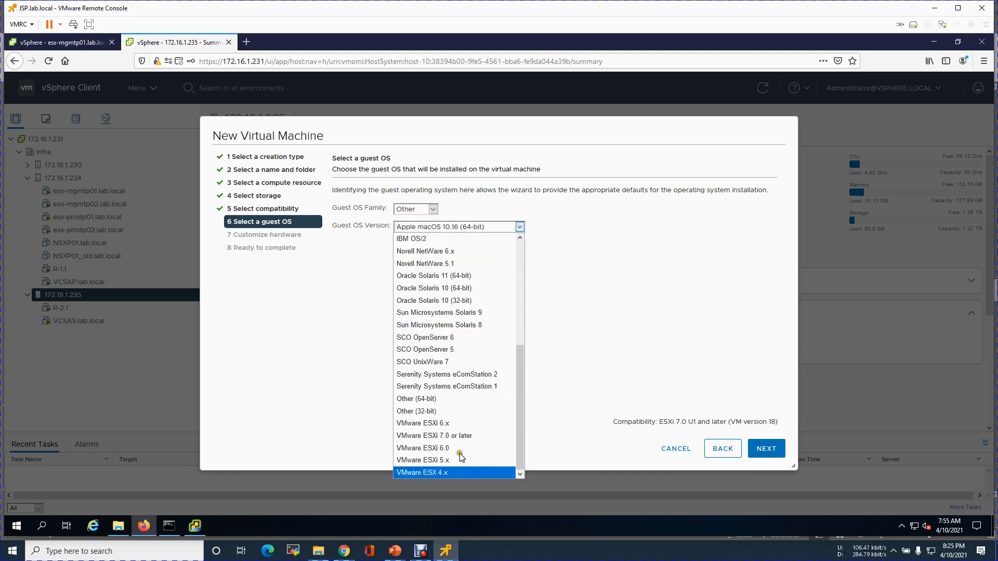
left_click(455, 435)
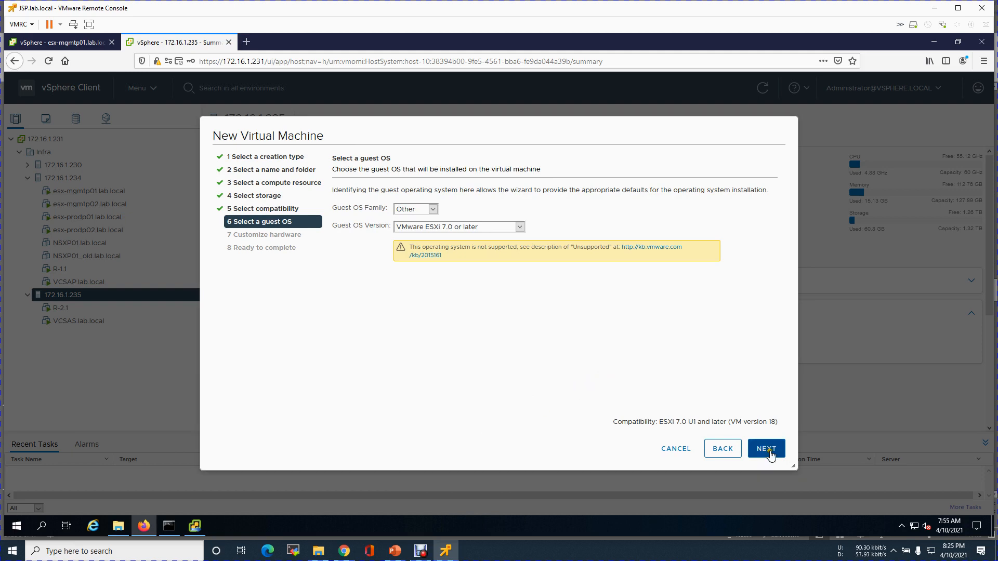
left_click(763, 448)
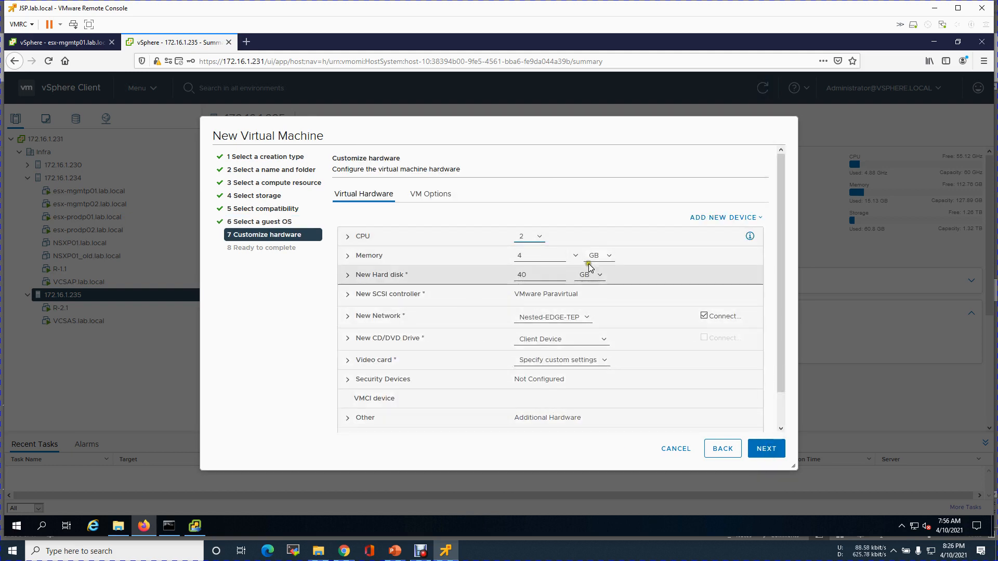
Set memory to 24 GB and the first disk to 15 GB, and add a second 200 GB hard disk.
double_click(541, 255)
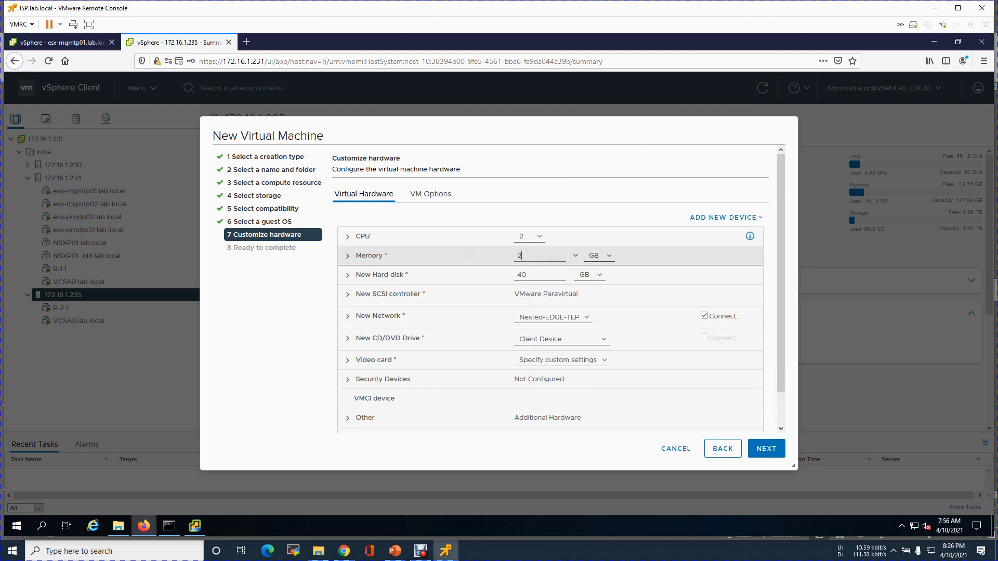
left_click_drag(534, 274, 486, 273)
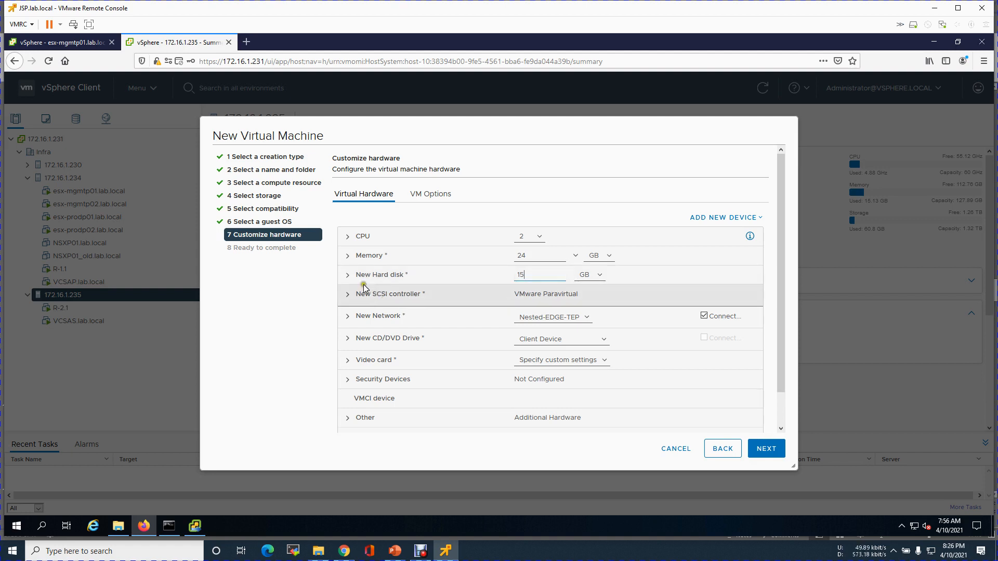
left_click(760, 217)
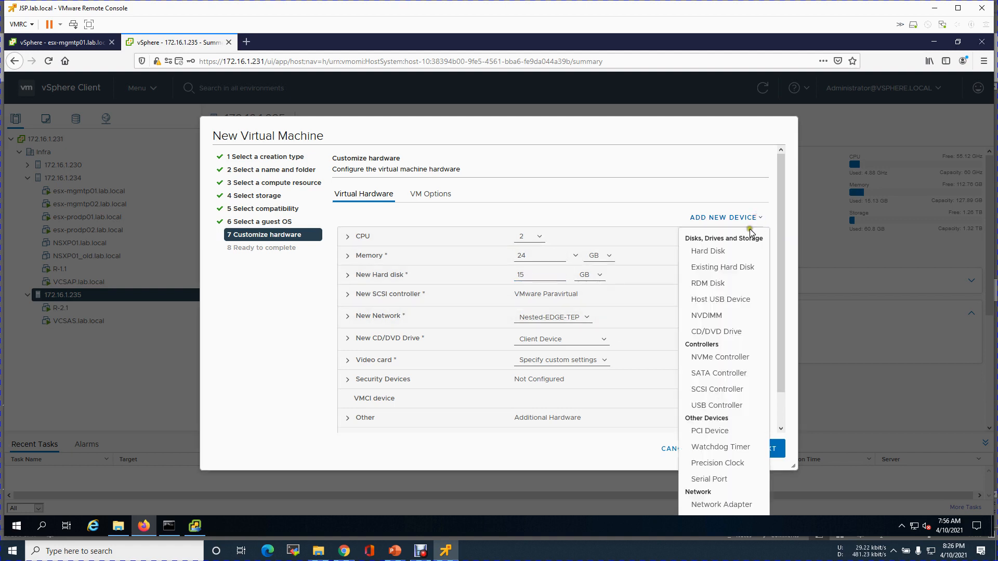
left_click(726, 251)
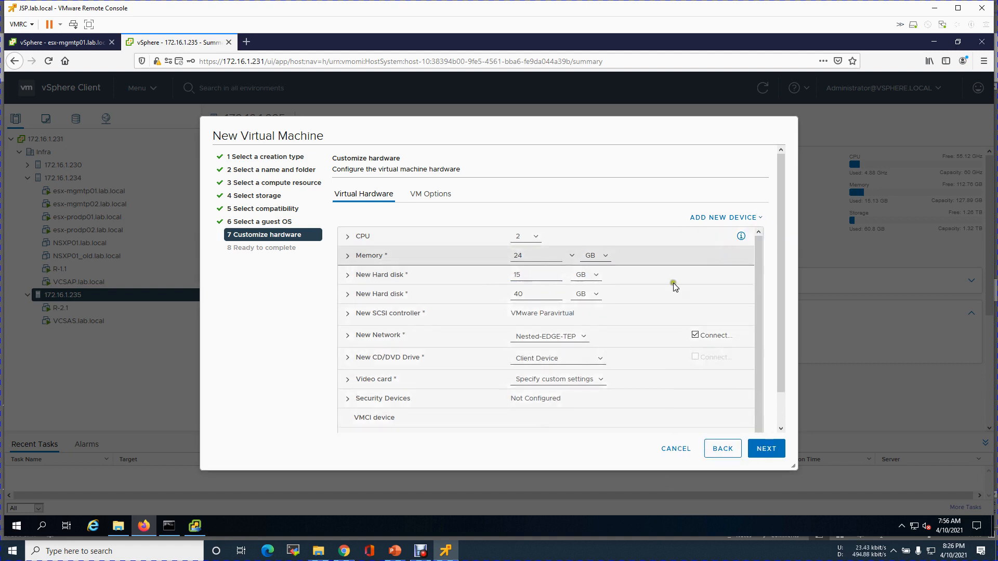
left_click(497, 294)
left_click_drag(497, 293, 472, 288)
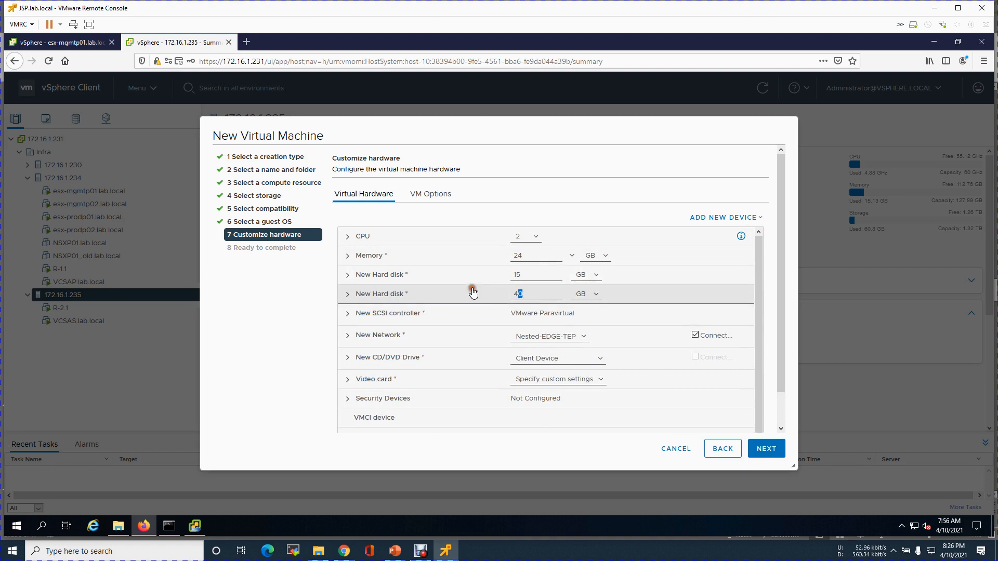
type("200")
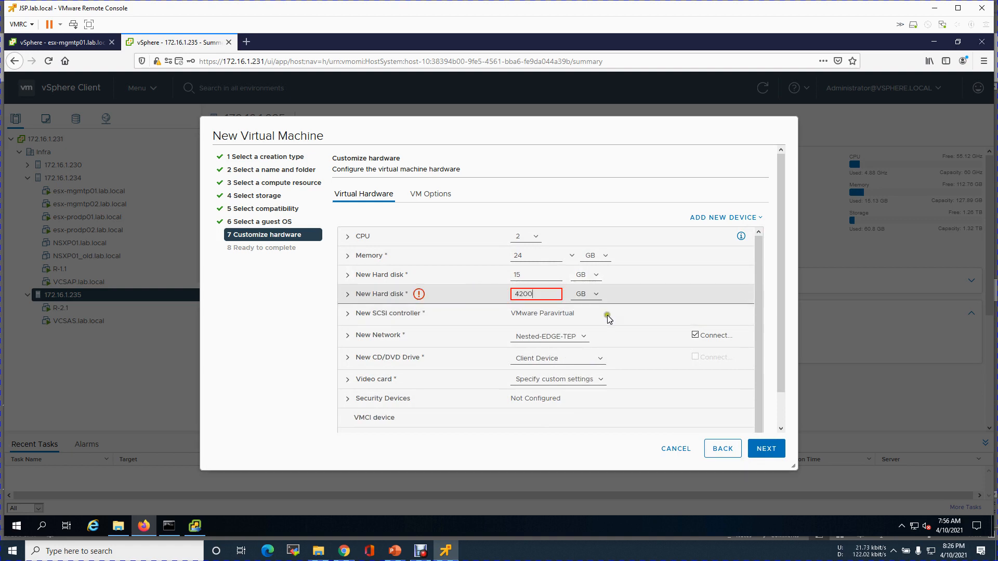
left_click_drag(546, 293, 507, 293)
type("200")
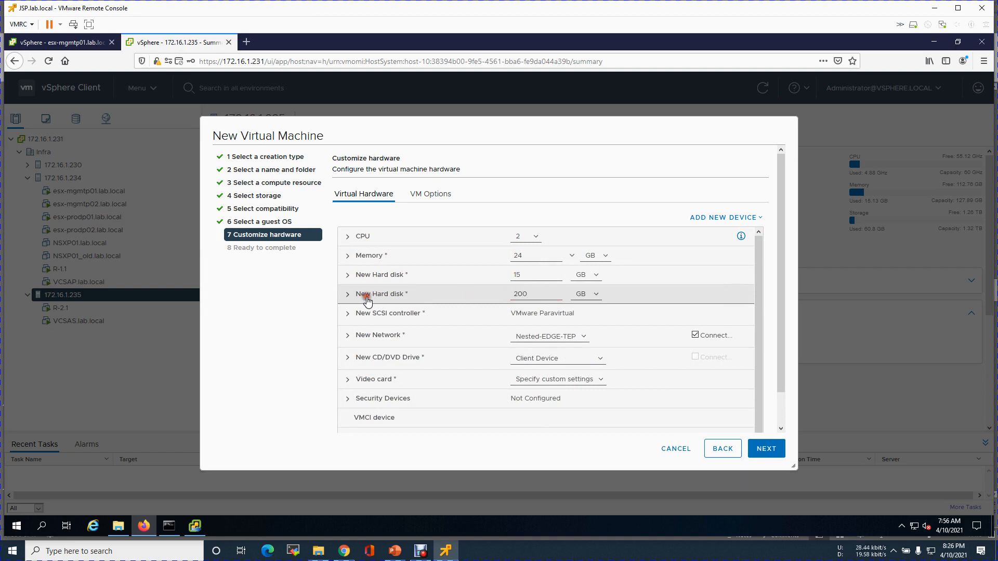
Make the second 200 GB disk thin provisioned.
left_click(369, 296)
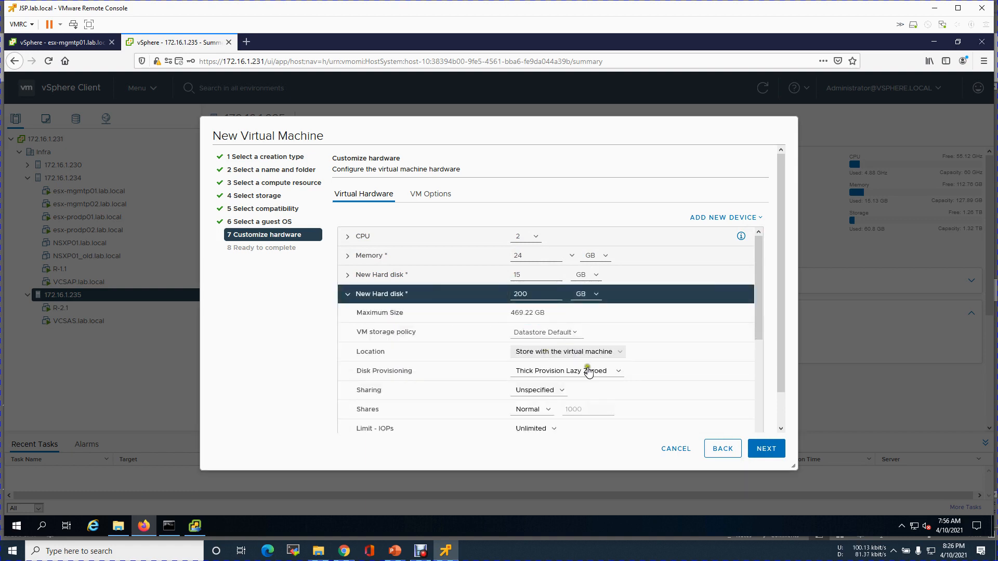
left_click(595, 371)
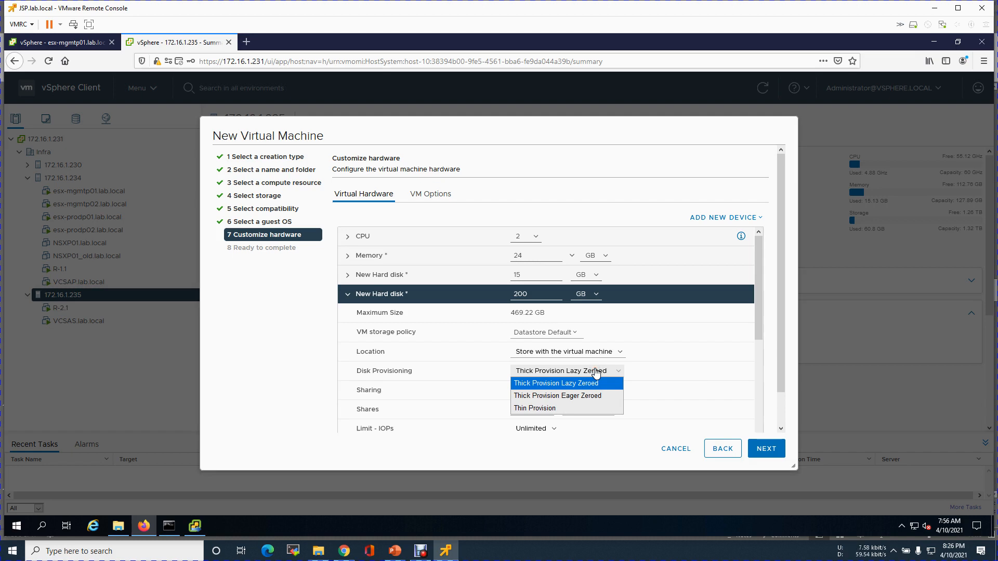
left_click(555, 409)
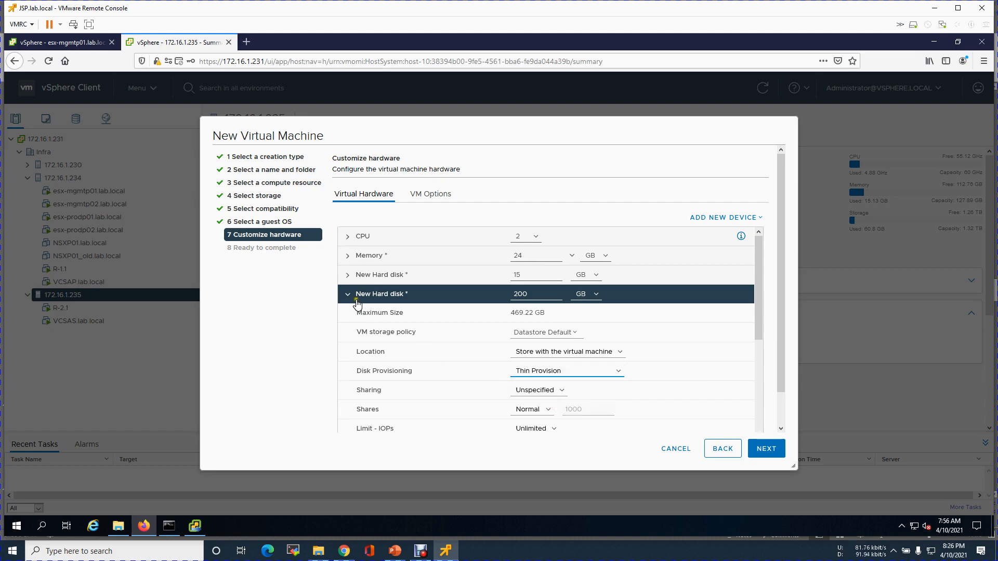
left_click(350, 295)
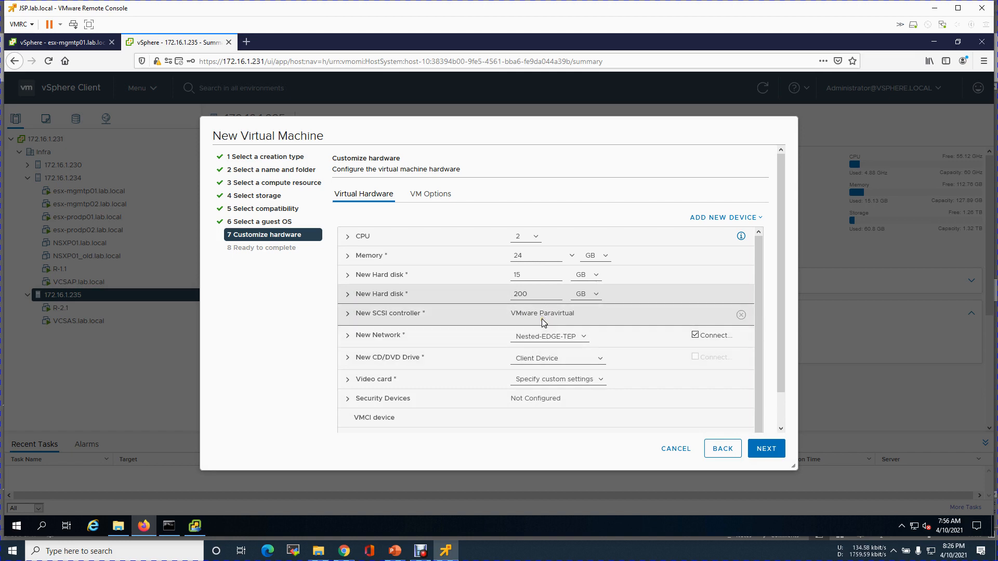
Connect the first network adapter to the Nested-Trunk network.
left_click(583, 336)
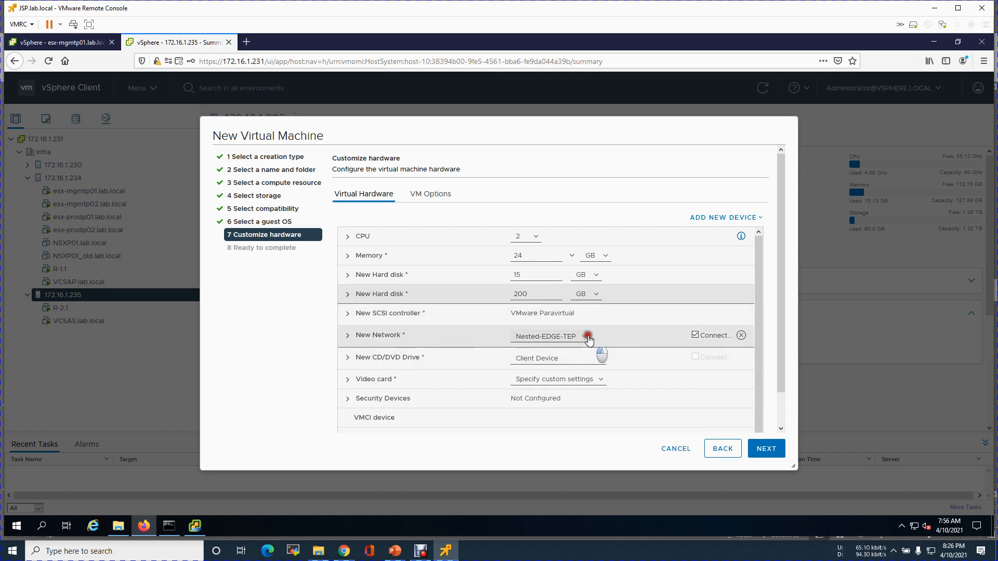
left_click(542, 363)
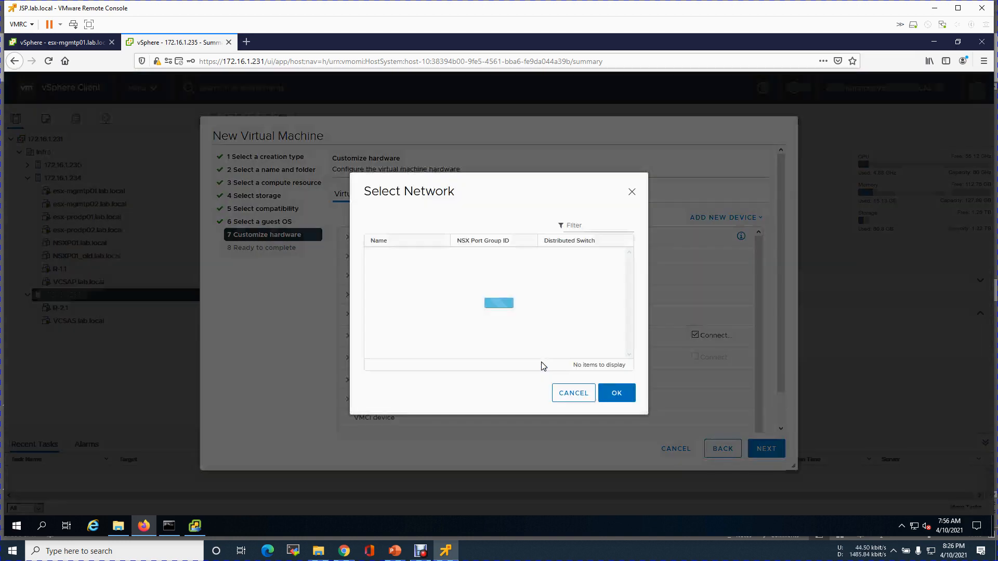
left_click(629, 263)
left_click_drag(631, 265, 630, 282)
left_click(498, 306)
left_click(616, 393)
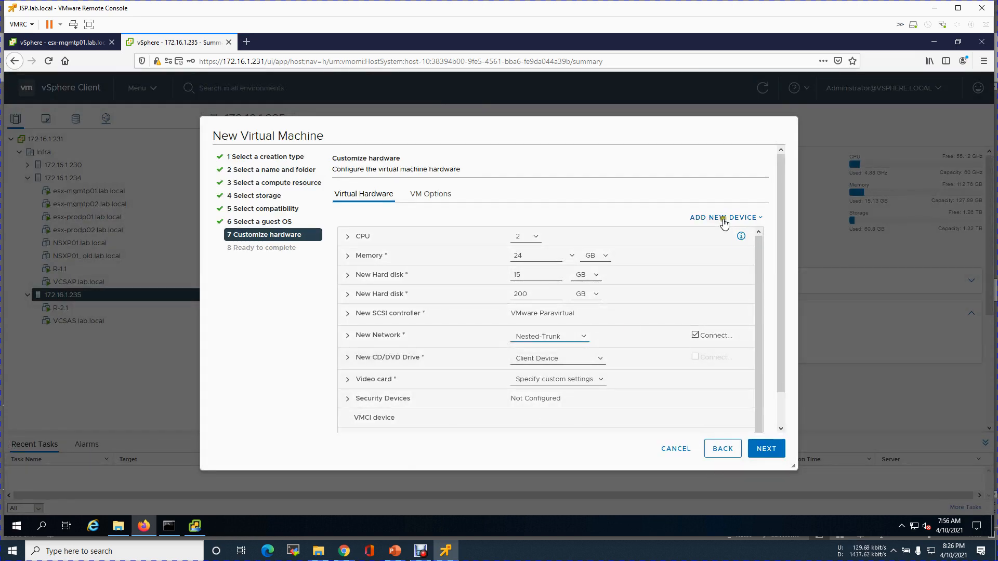
Add three more network adapters to the VM.
left_click(724, 218)
left_click(713, 504)
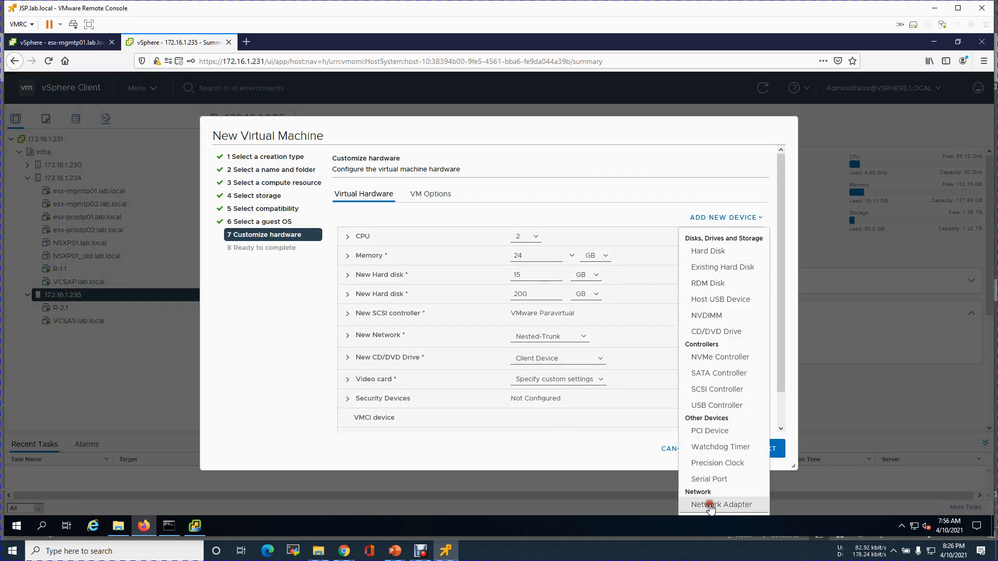
left_click(738, 217)
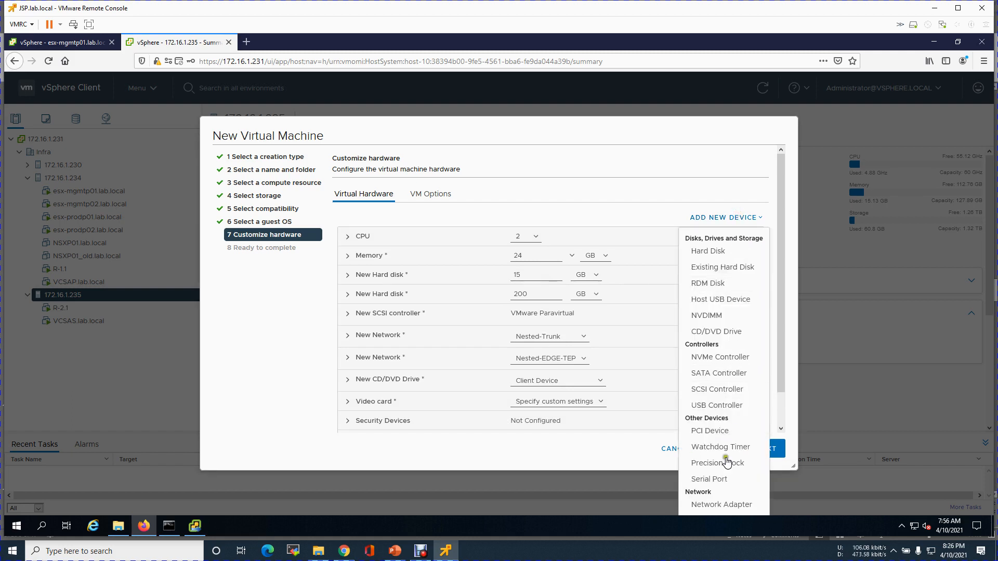
left_click(717, 507)
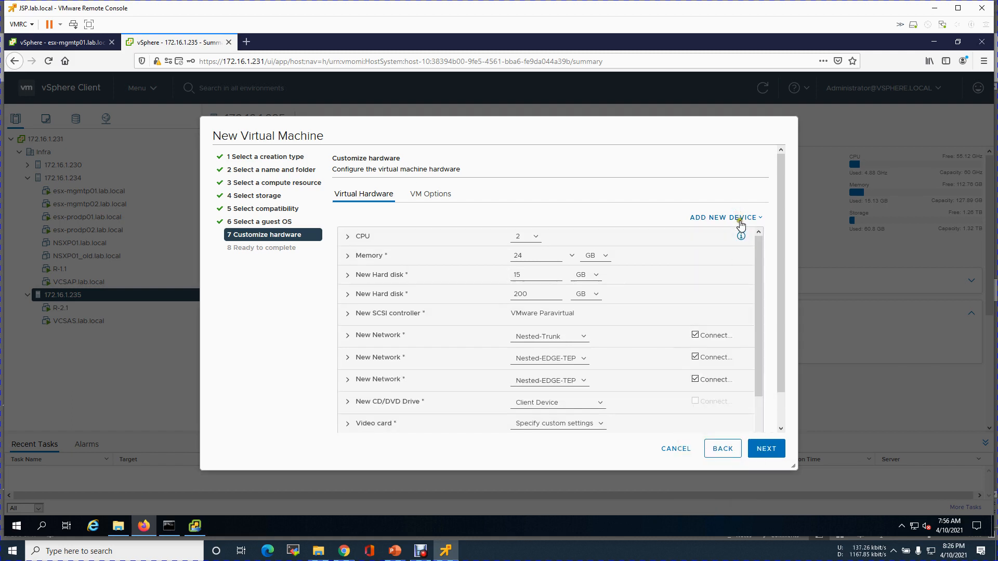
left_click(738, 218)
left_click(725, 508)
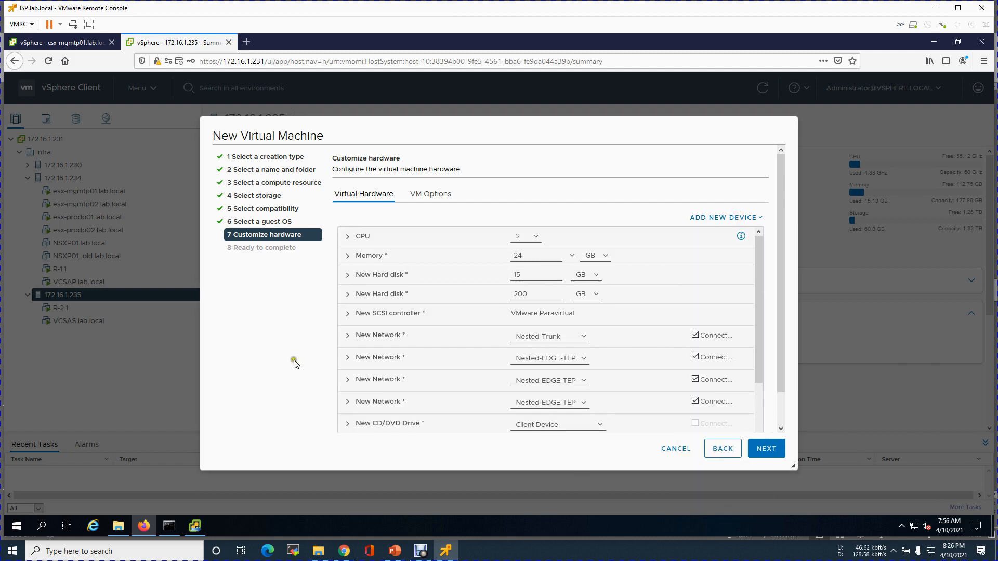
Connect the second network adapter to Nested-Trunk.
left_click(346, 336)
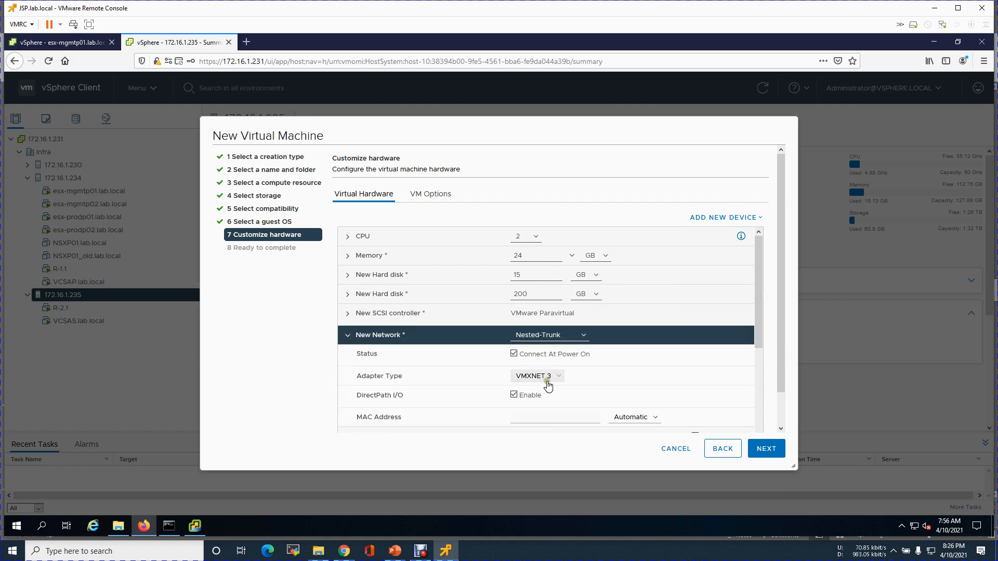
left_click(345, 338)
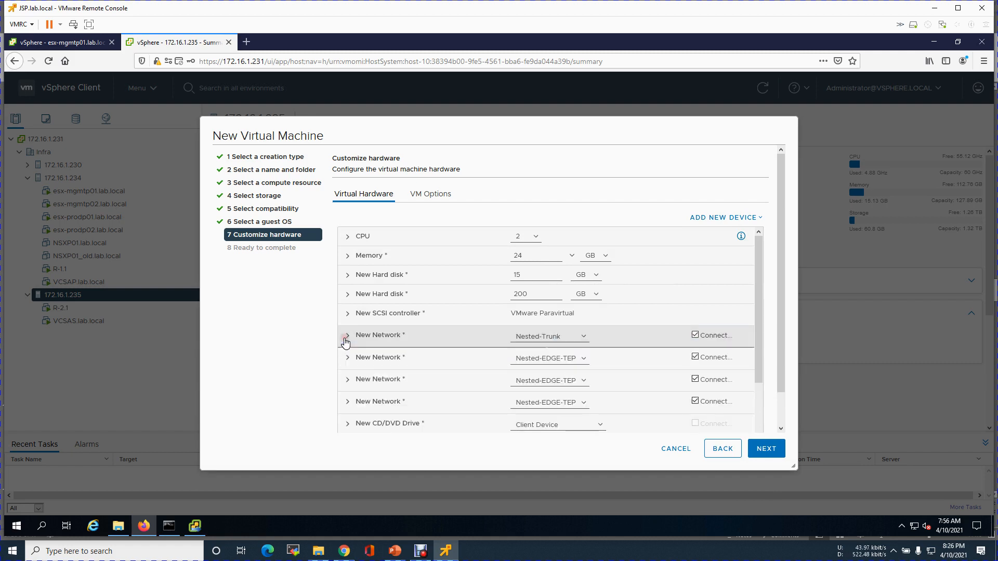
left_click(347, 357)
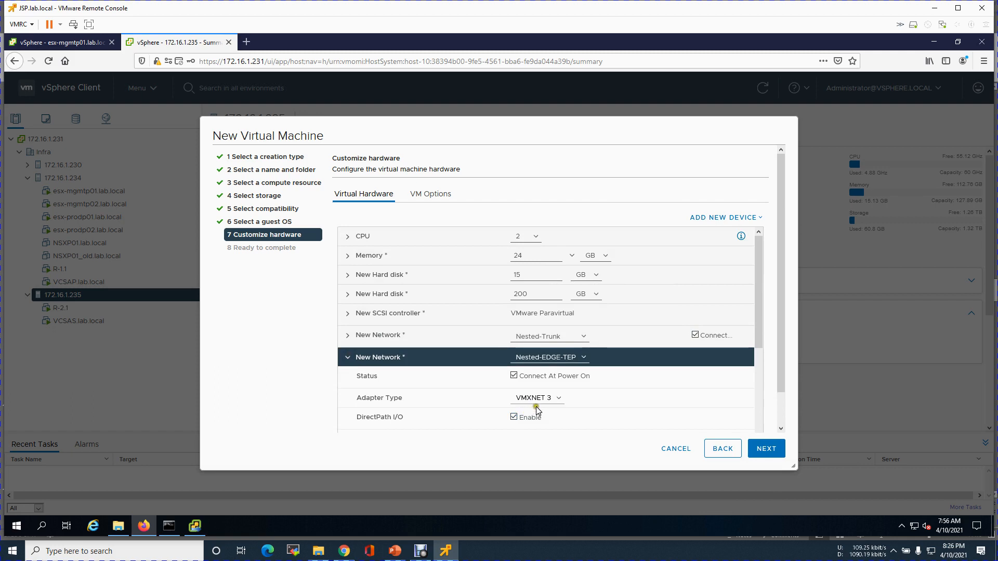
left_click(583, 358)
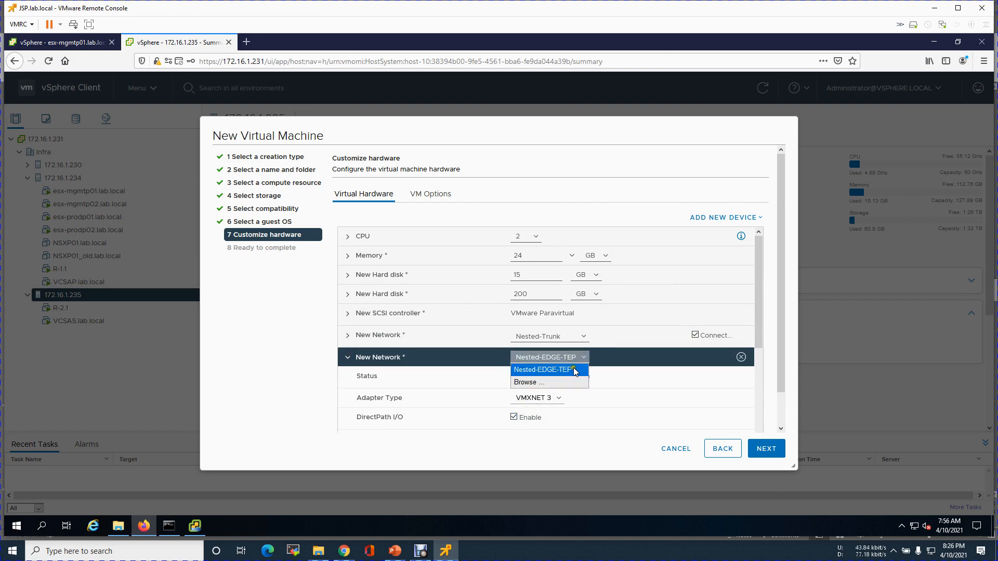
left_click(556, 381)
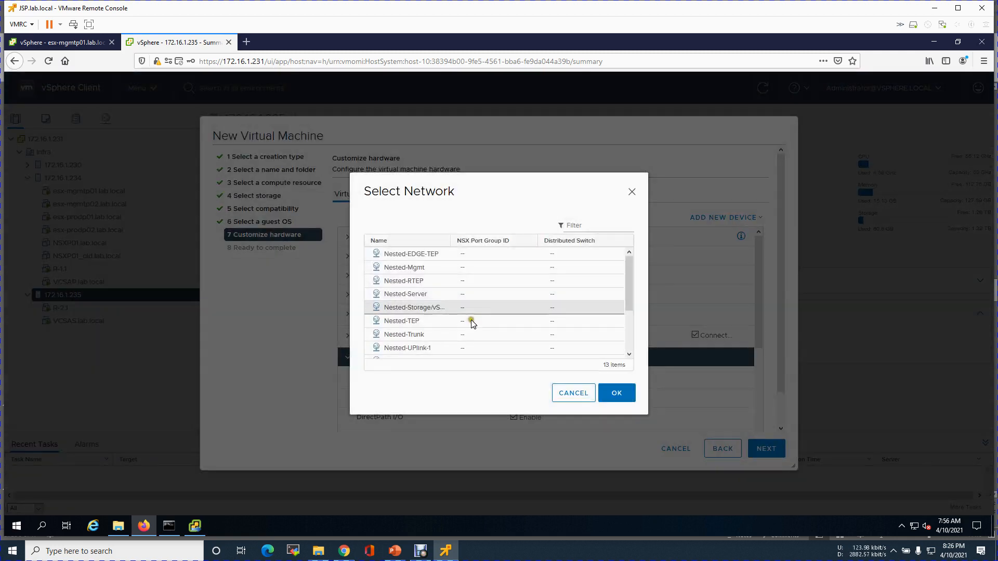
left_click(422, 334)
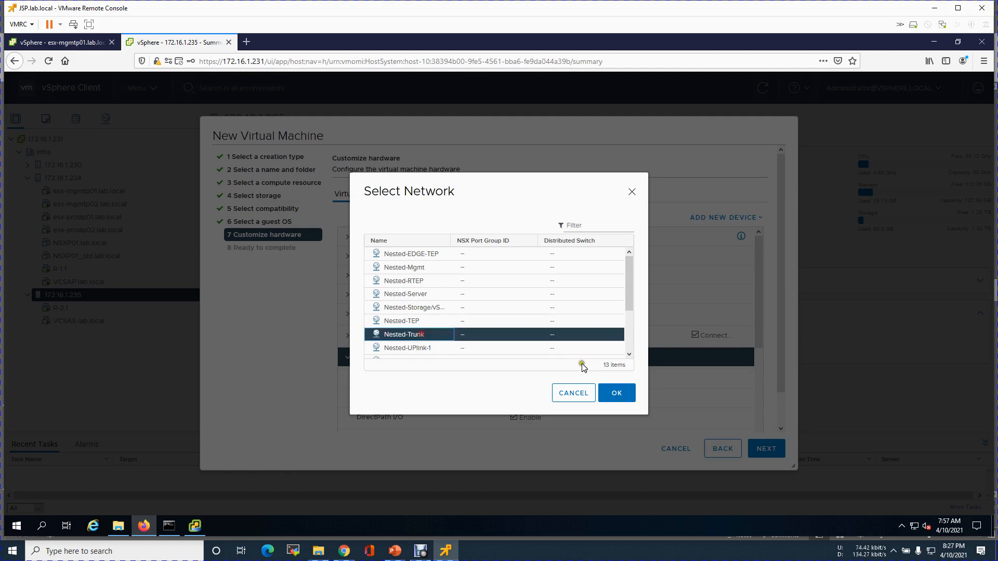
left_click(615, 393)
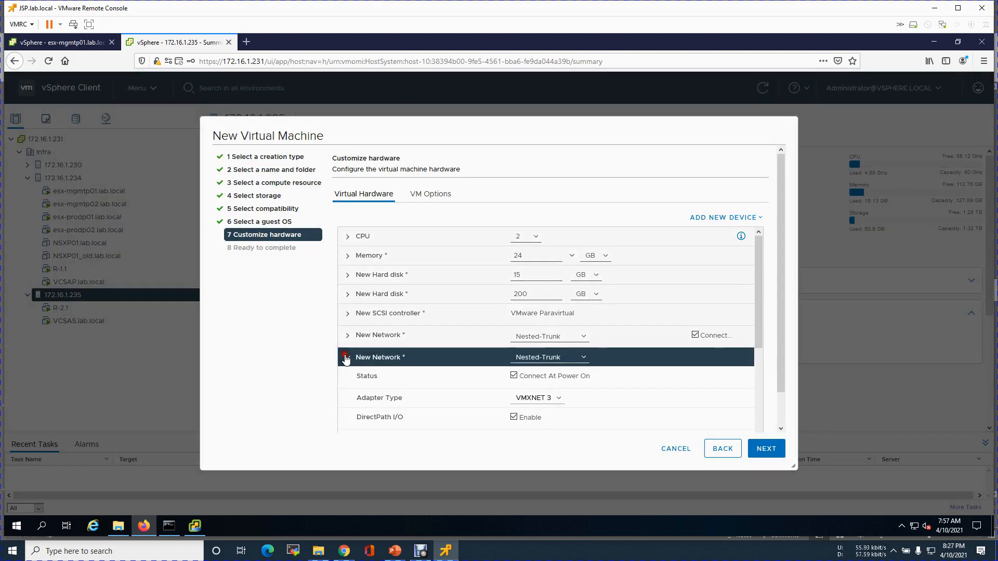
left_click(345, 358)
Connect the third network adapter to Nested-Trunk.
left_click(347, 380)
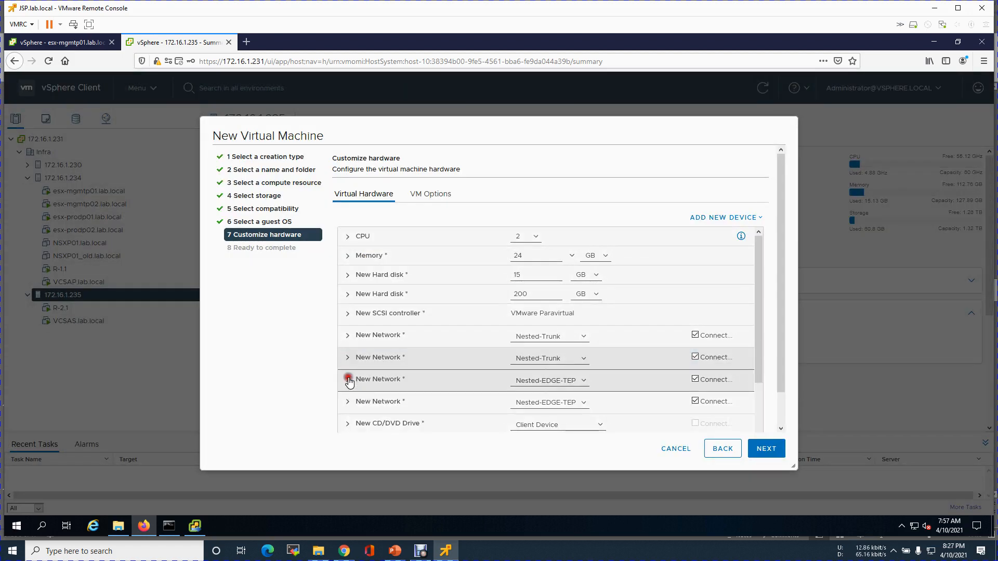
left_click(559, 383)
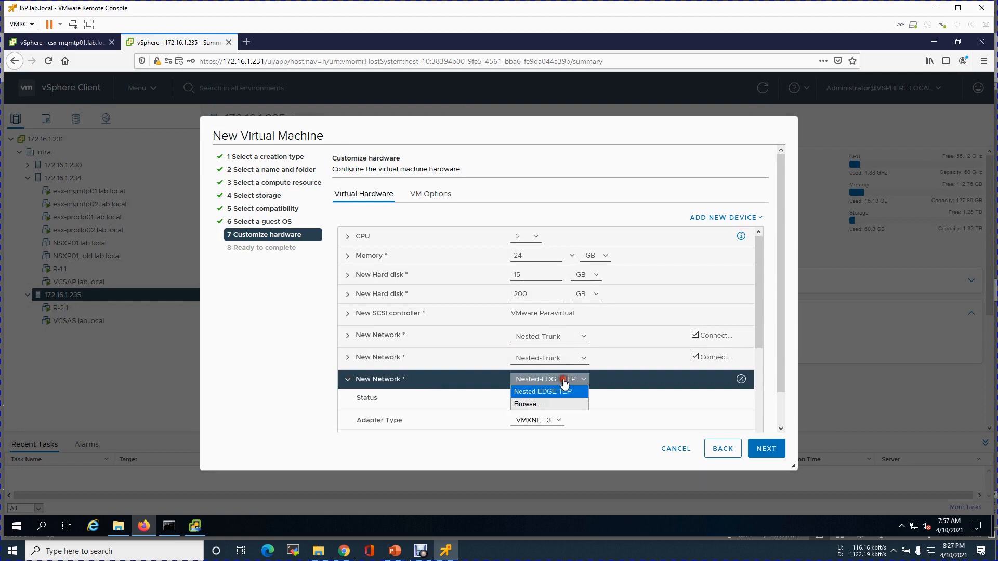
left_click(537, 398)
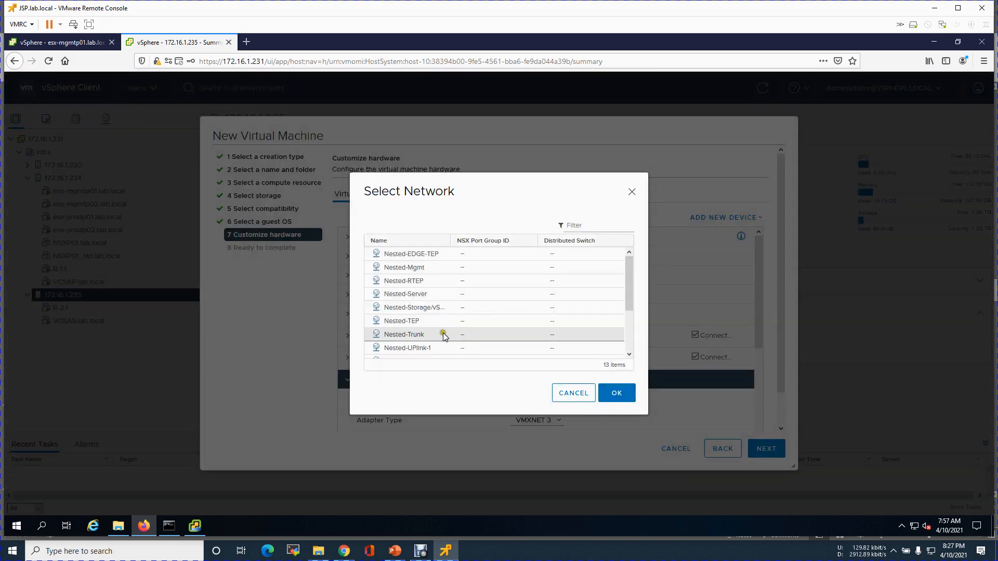
left_click(442, 333)
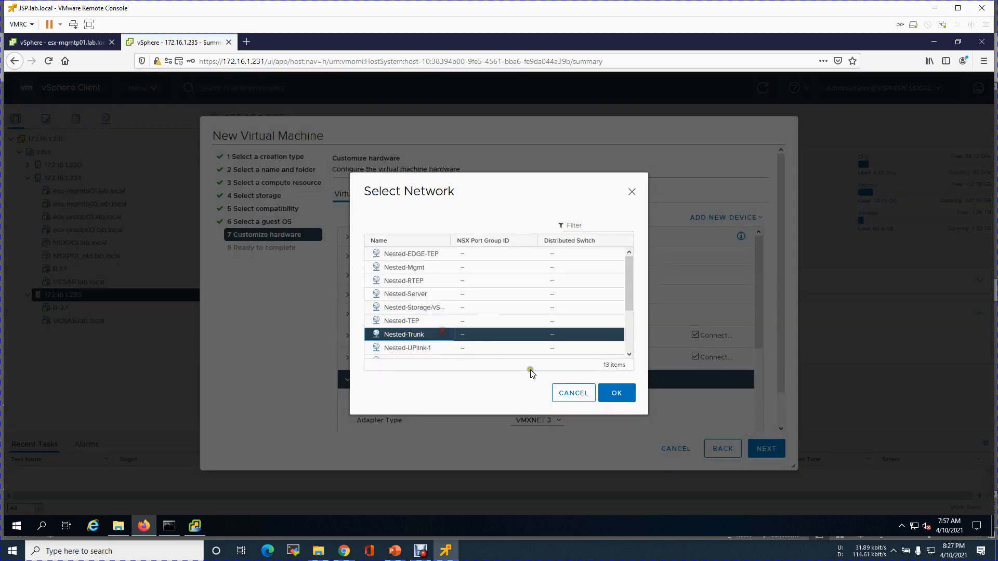
left_click(600, 390)
left_click(349, 382)
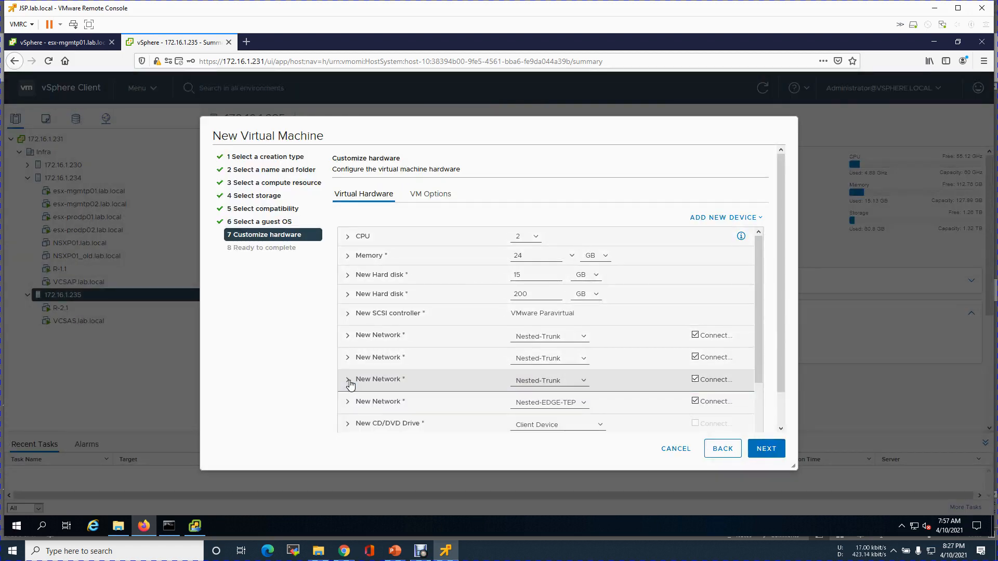
Connect the fourth network adapter to Nested-Trunk.
left_click(368, 403)
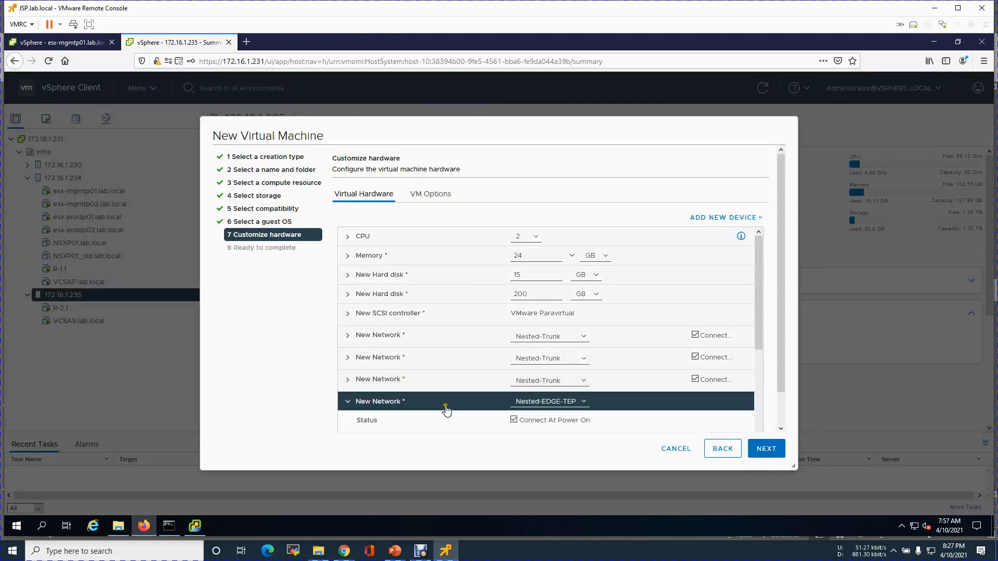
left_click(572, 405)
left_click(547, 423)
left_click(454, 334)
left_click(617, 395)
left_click(347, 402)
scroll(630, 335, "down", 2)
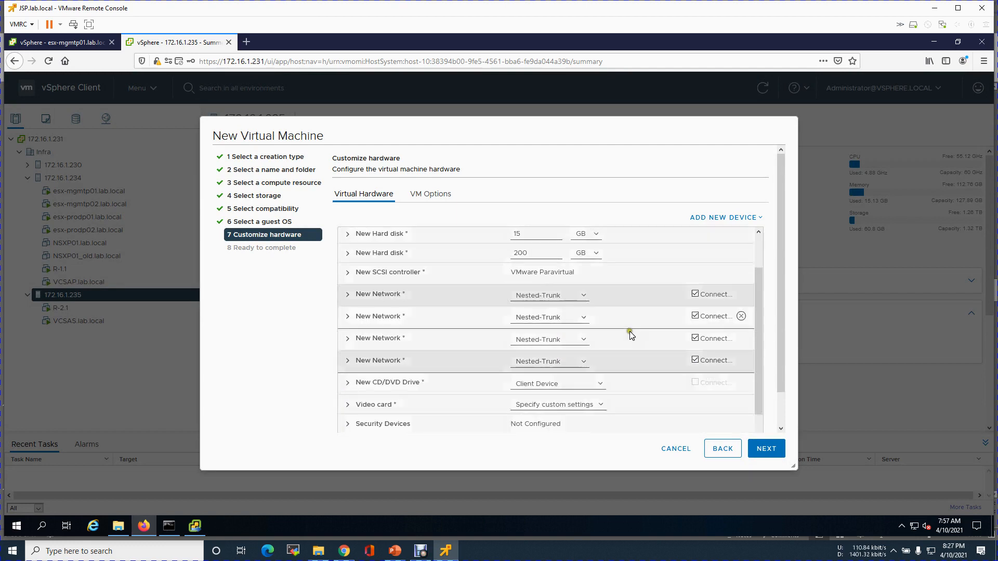
Mount VMware-VMvisor-Installer-7.0U1c-17325551.x86_64.iso from the NFS datastore's 1. VMware-Software folder as the CD/DVD.
left_click(596, 357)
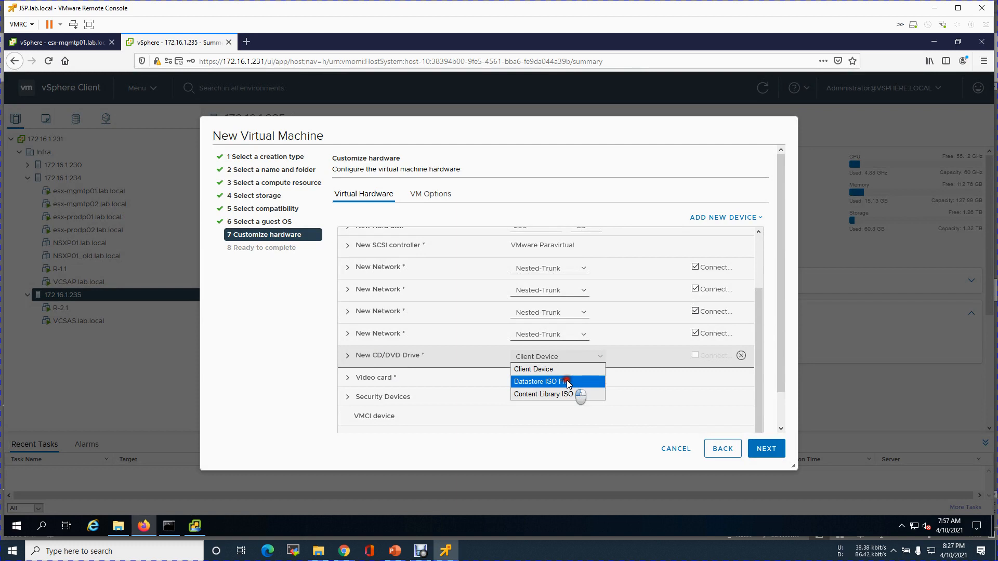
left_click(566, 380)
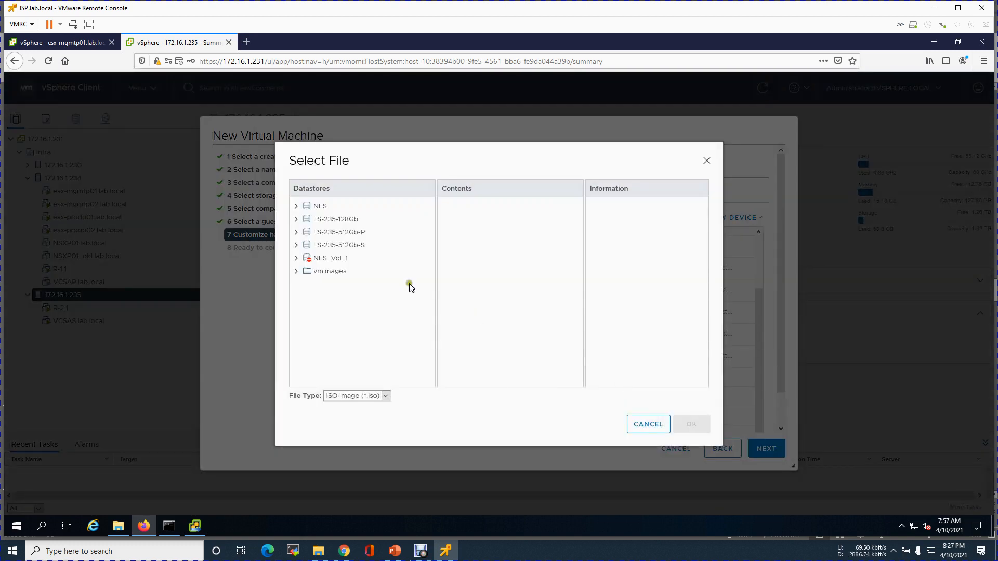
left_click(332, 263)
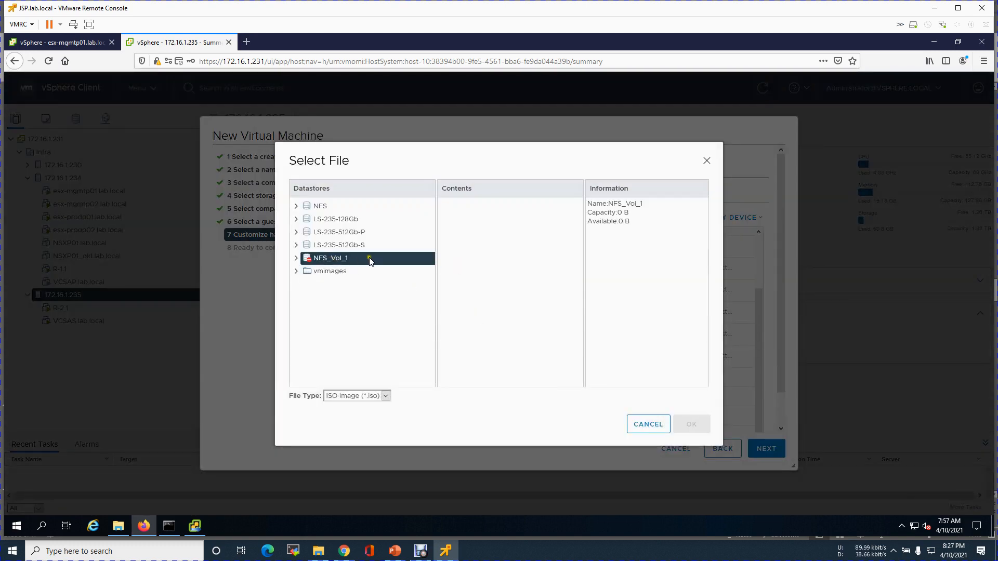
left_click(319, 205)
left_click(487, 204)
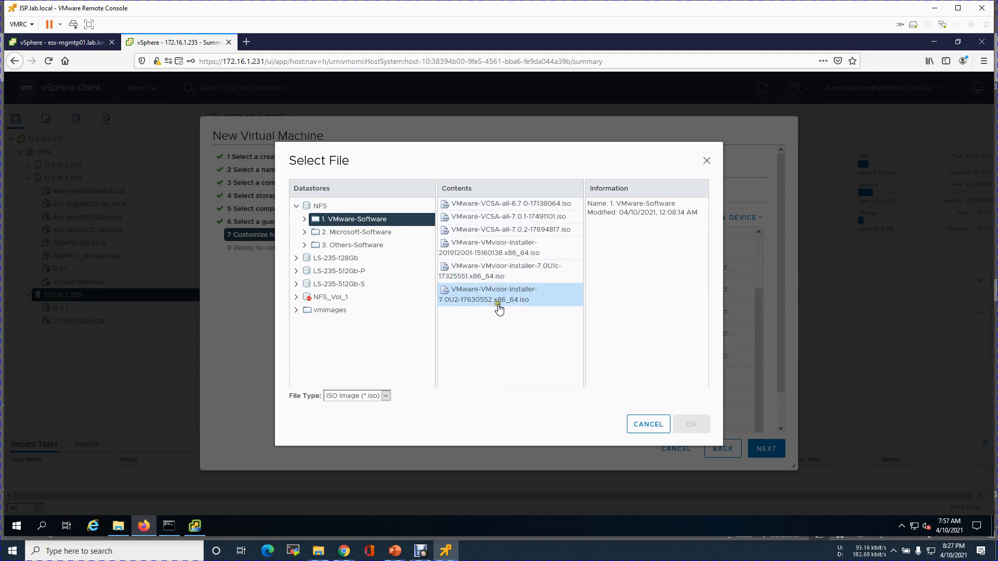
left_click(551, 271)
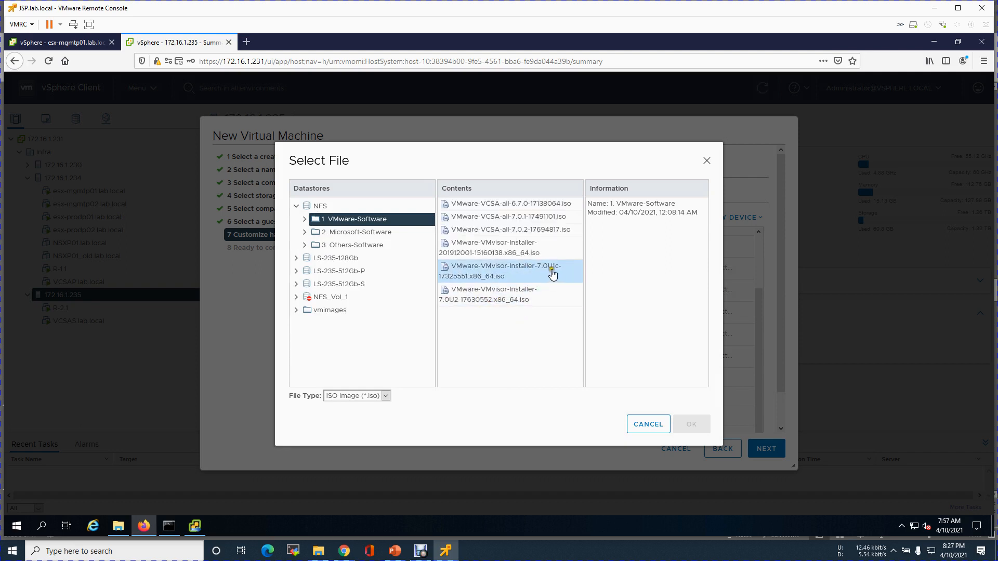
left_click(555, 273)
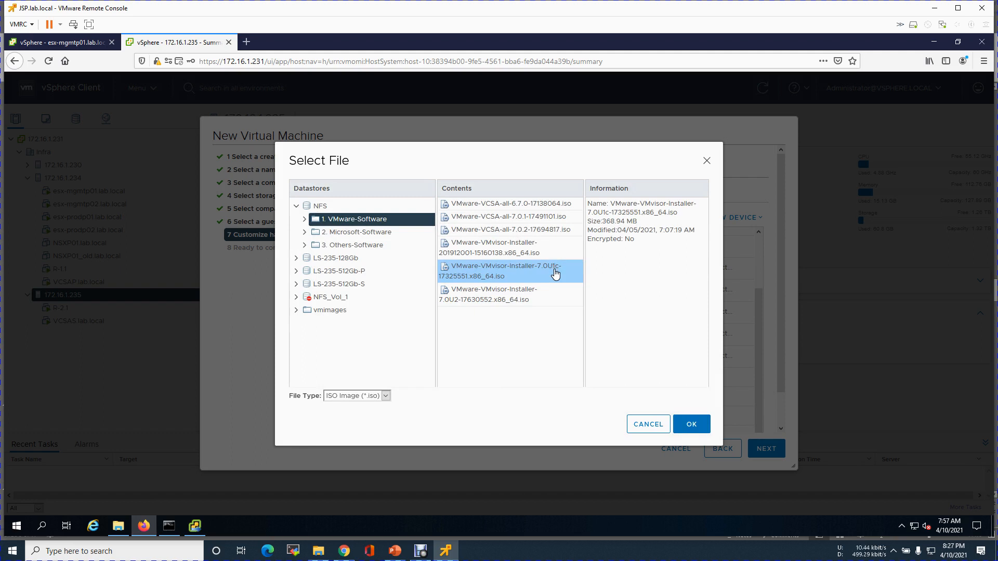
left_click(544, 270)
left_click(685, 416)
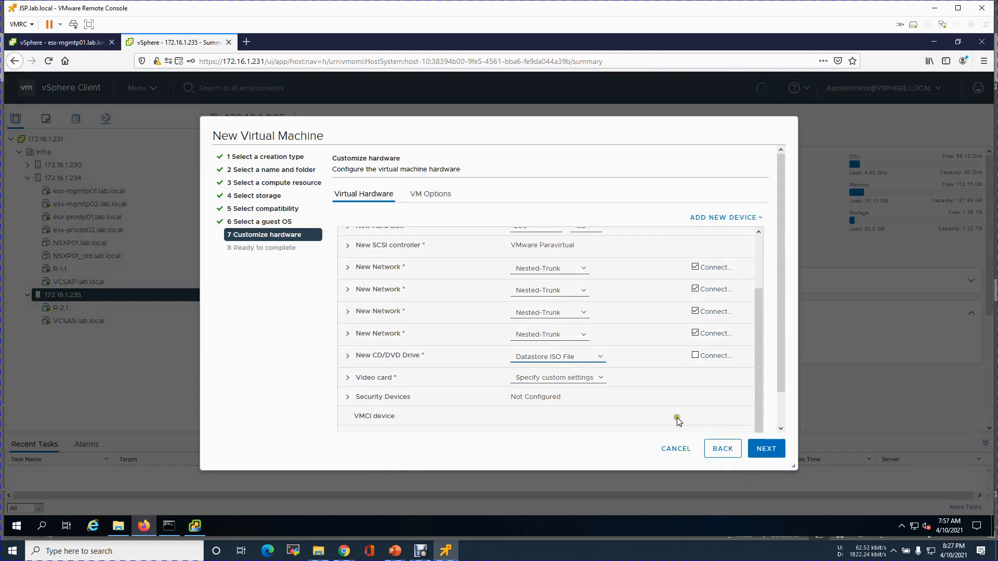
Set the CD/DVD drive to connect at power on.
left_click(696, 356)
left_click(356, 360)
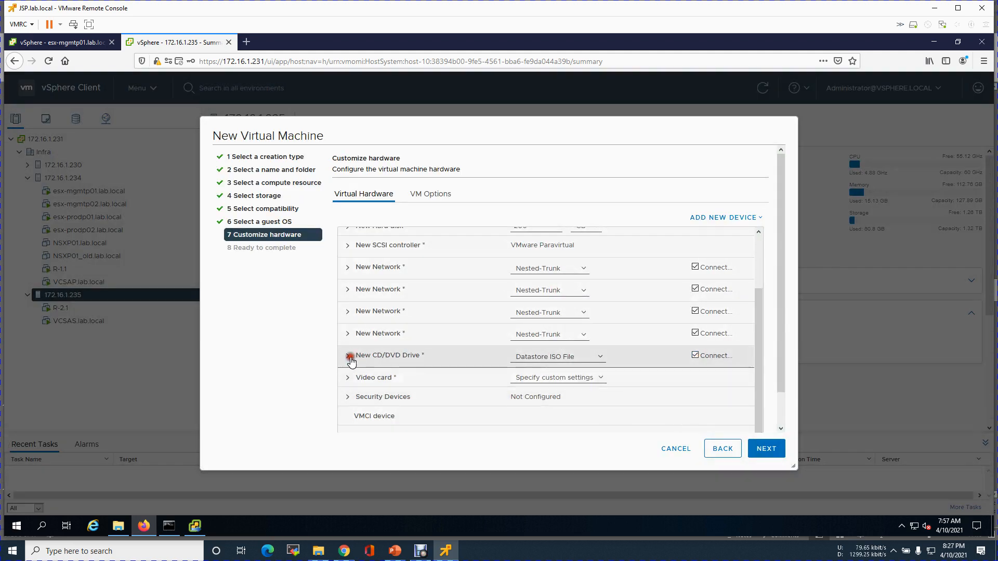
left_click(350, 359)
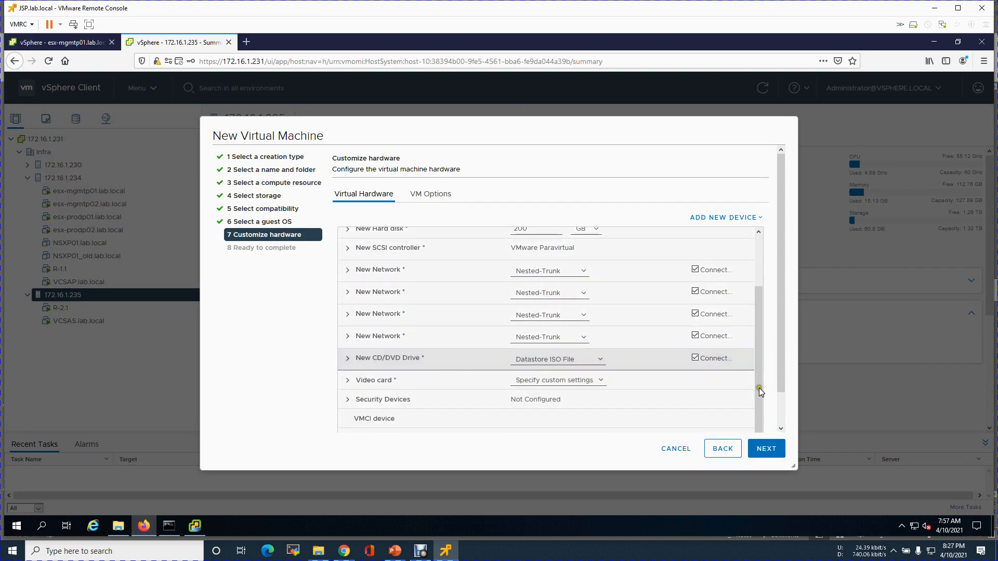
left_click_drag(762, 379, 772, 312)
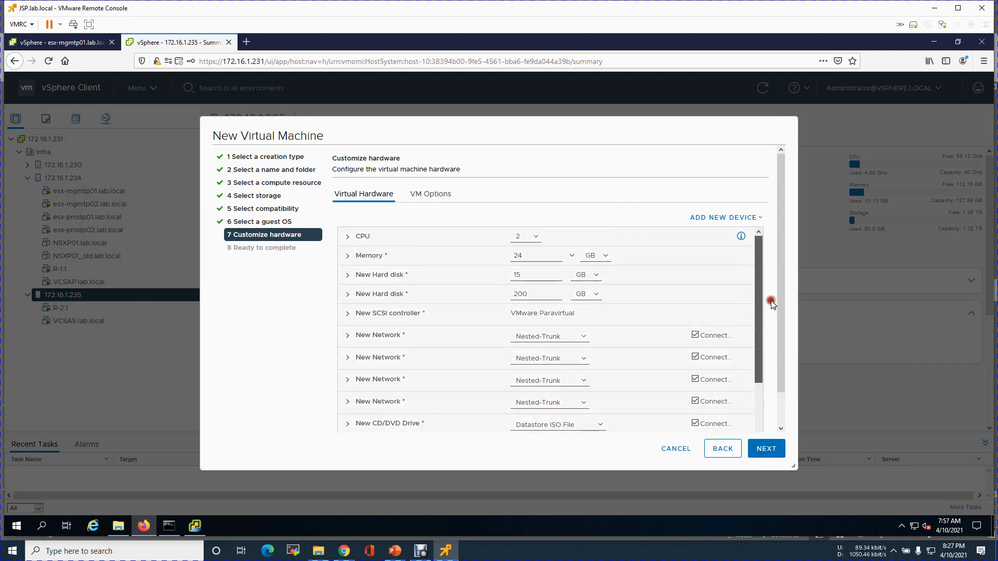
Expose hardware-assisted virtualization to the guest OS and advance to Ready to complete.
left_click(347, 236)
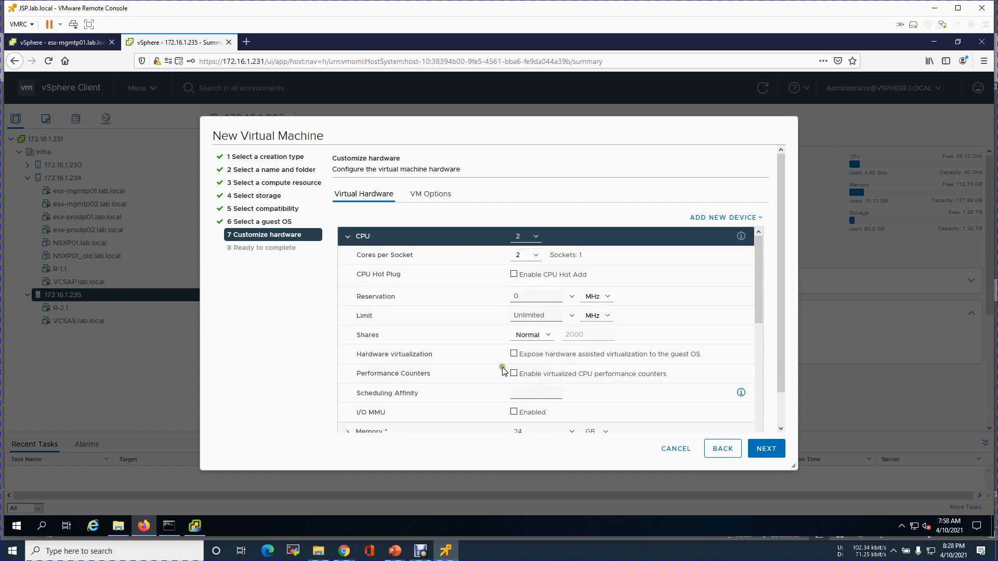
left_click(514, 356)
left_click(348, 238)
left_click(343, 255)
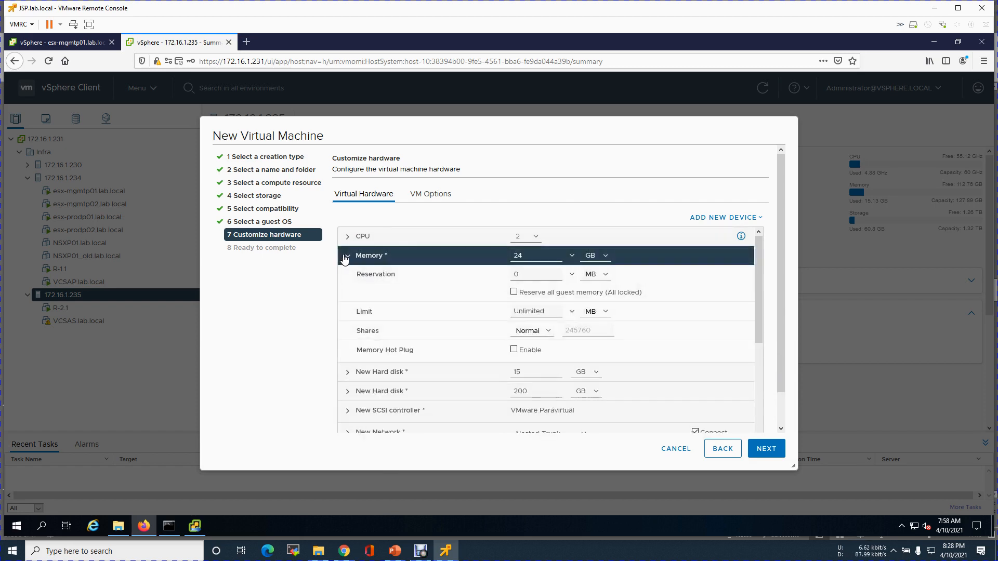
left_click(345, 256)
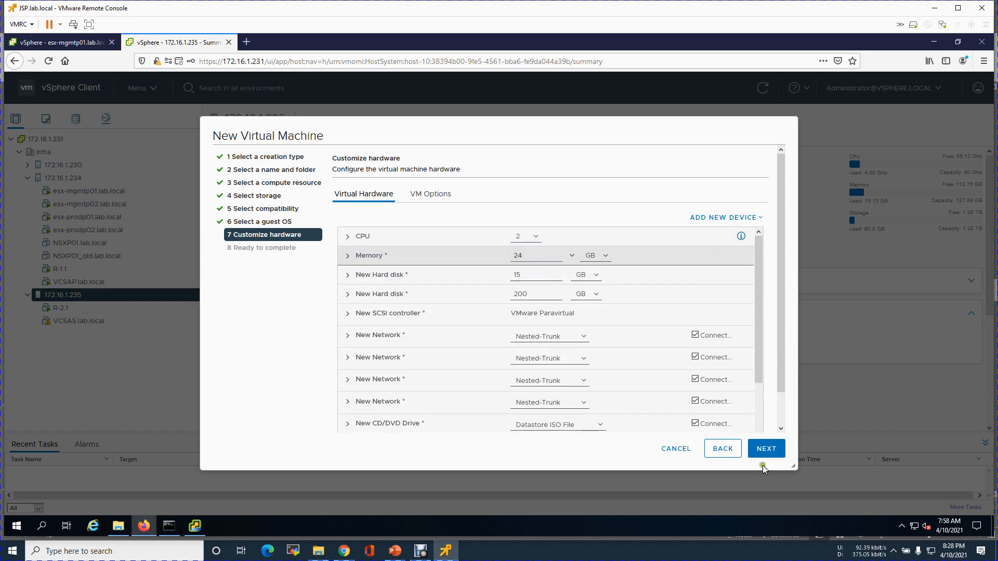
left_click(765, 449)
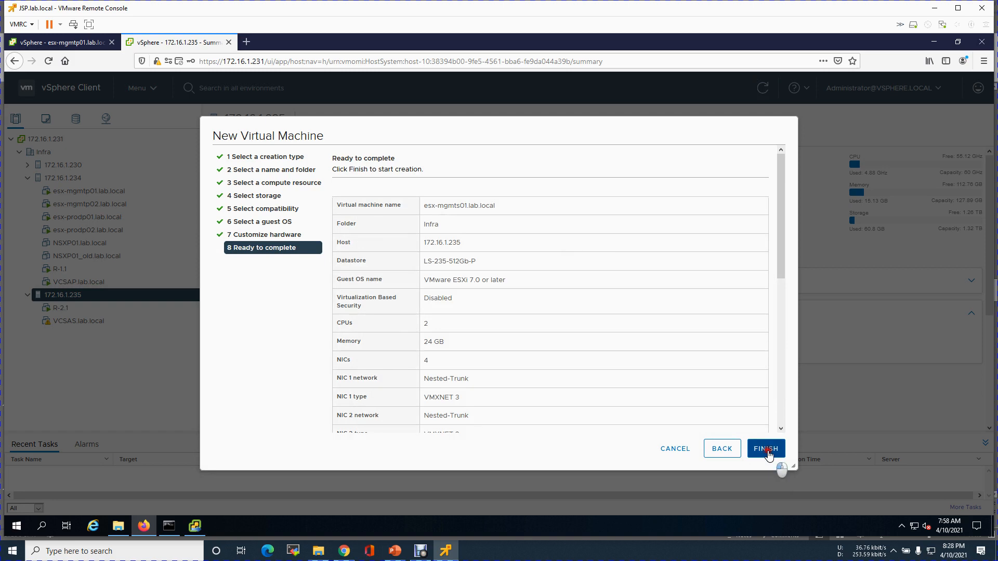
Finish creating esx-mgmts01.lab.local, power it on, and launch its web console.
left_click(766, 449)
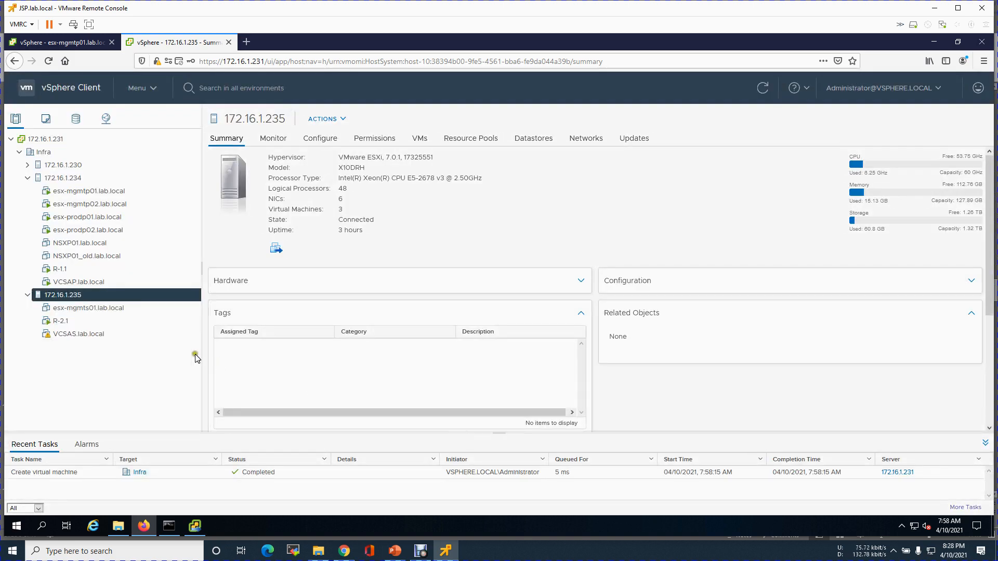
left_click(107, 310)
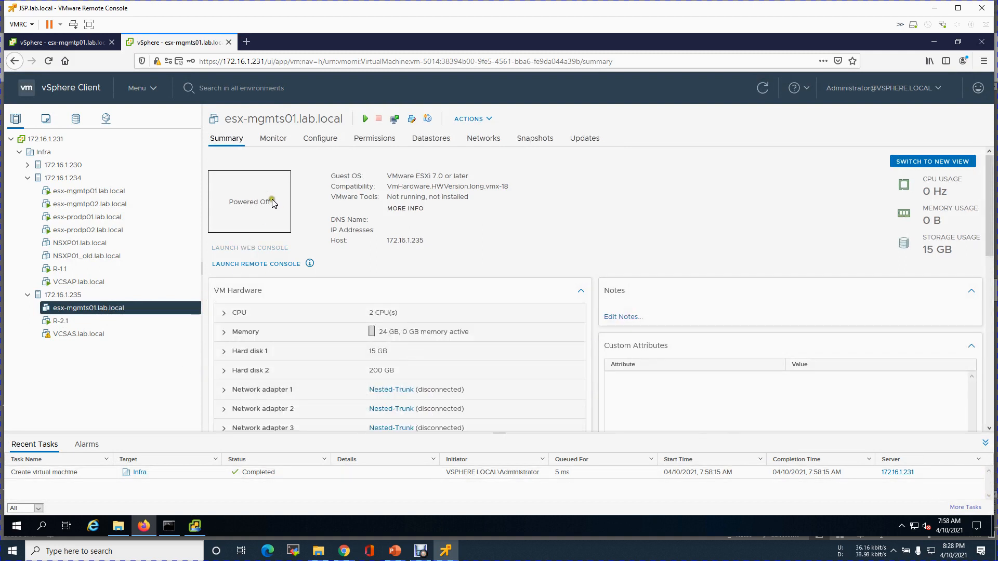
left_click(371, 121)
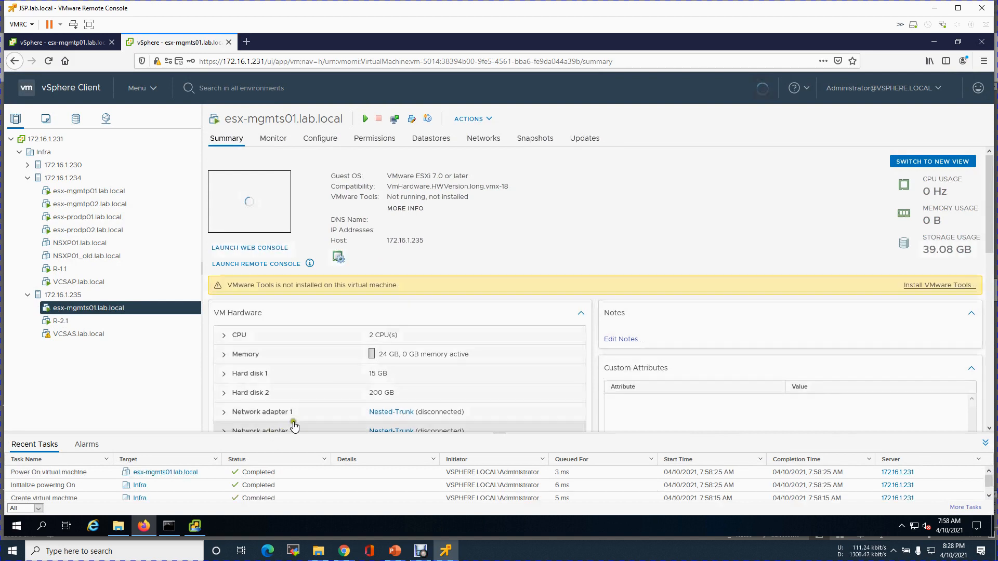
left_click(250, 248)
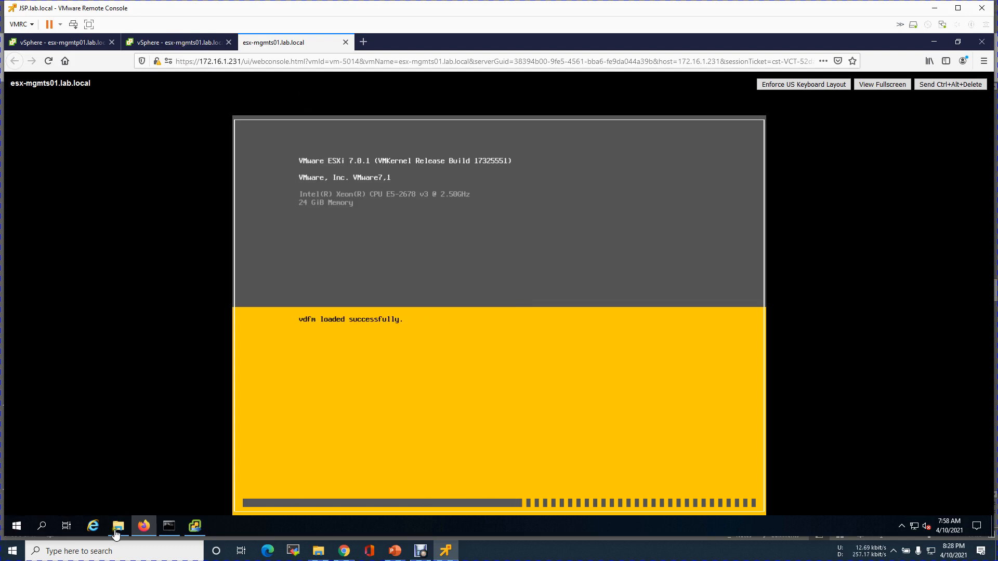
Check the vCenter Server installer's progress, then return to the booting ESXi console.
left_click(196, 526)
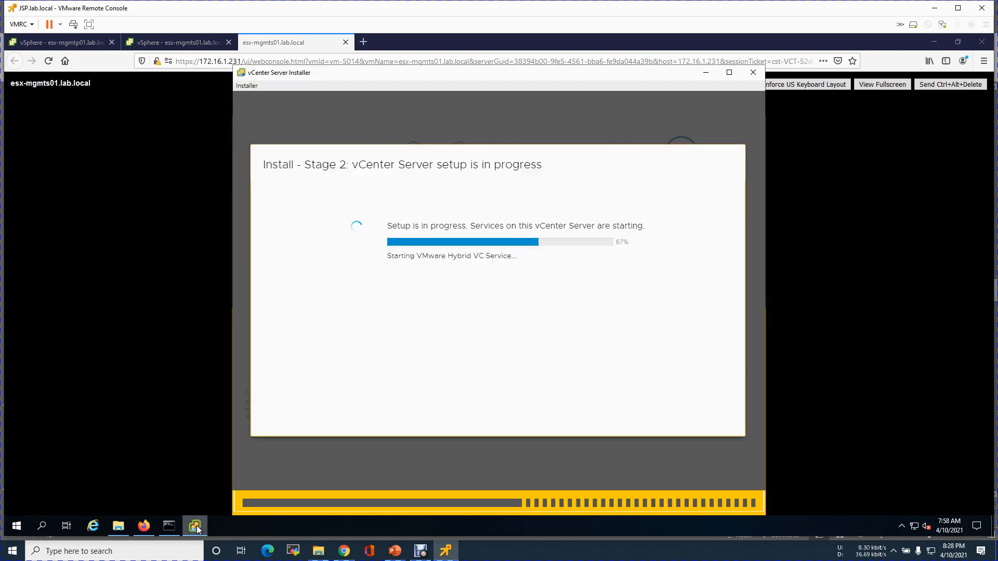
left_click(196, 526)
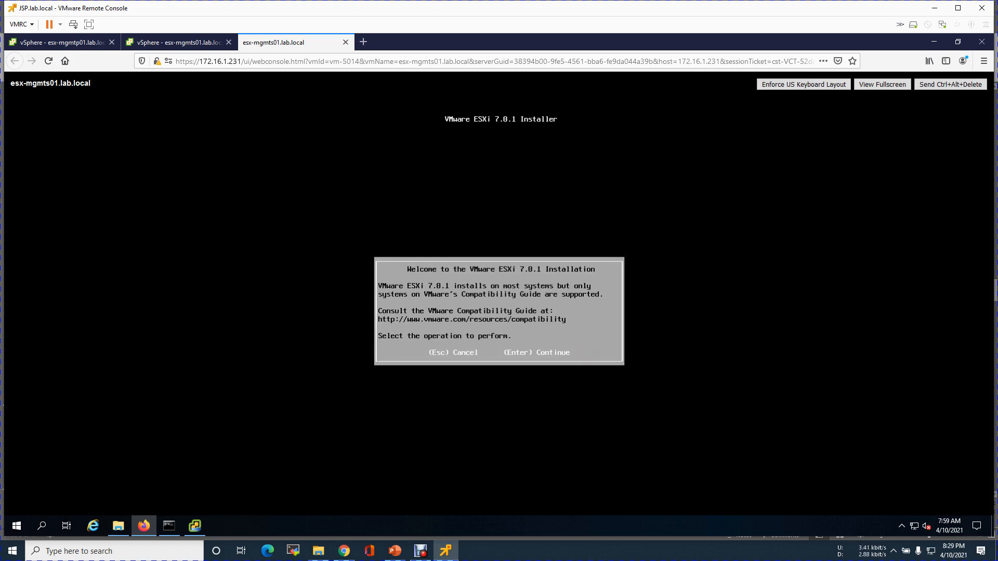
Accept the EULA and install ESXi on the 15 GB disk with US Default keyboard and a root password.
key("Return")
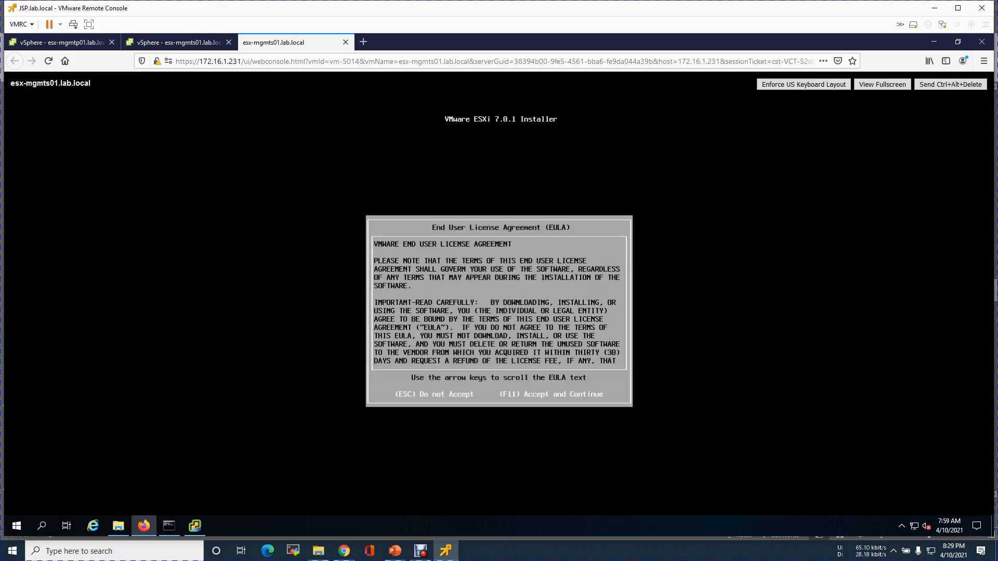
key("F11")
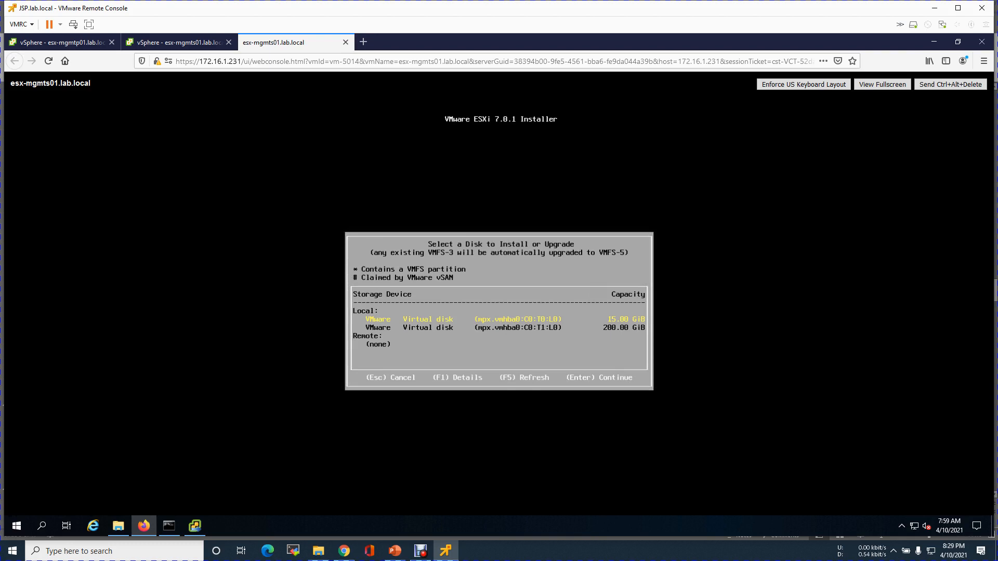
key("Return")
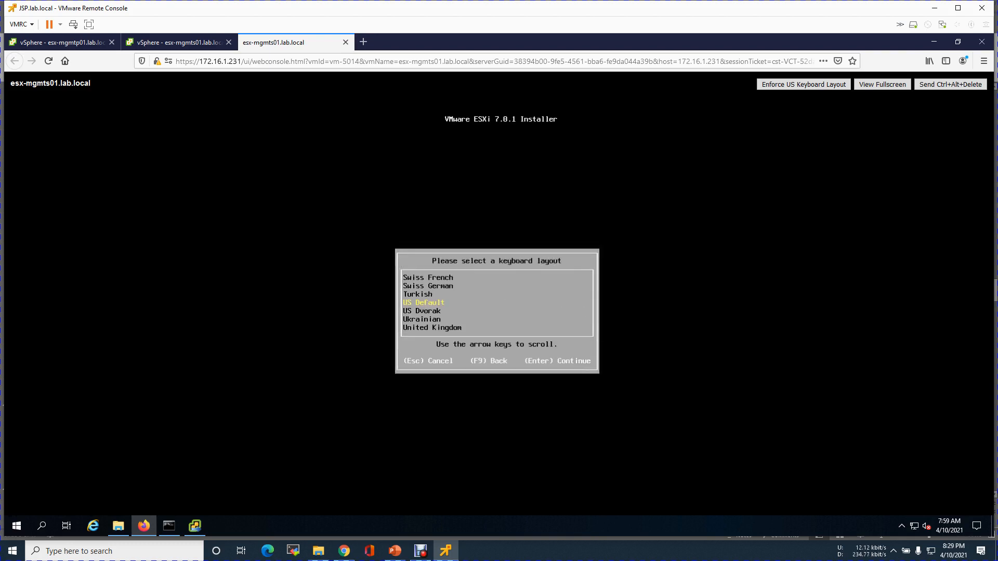
key("Return")
type("***")
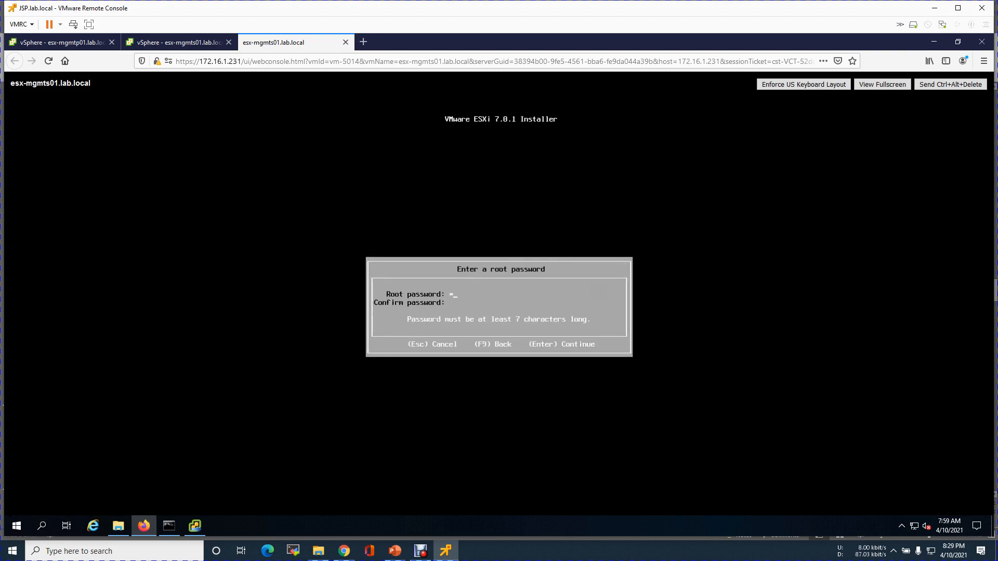
type("****")
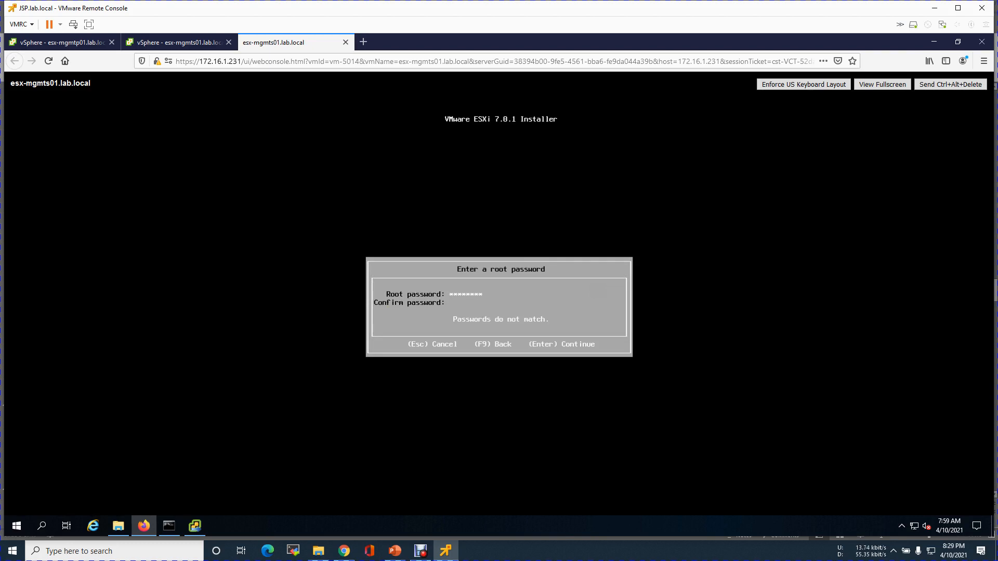
type("*******")
key("Return")
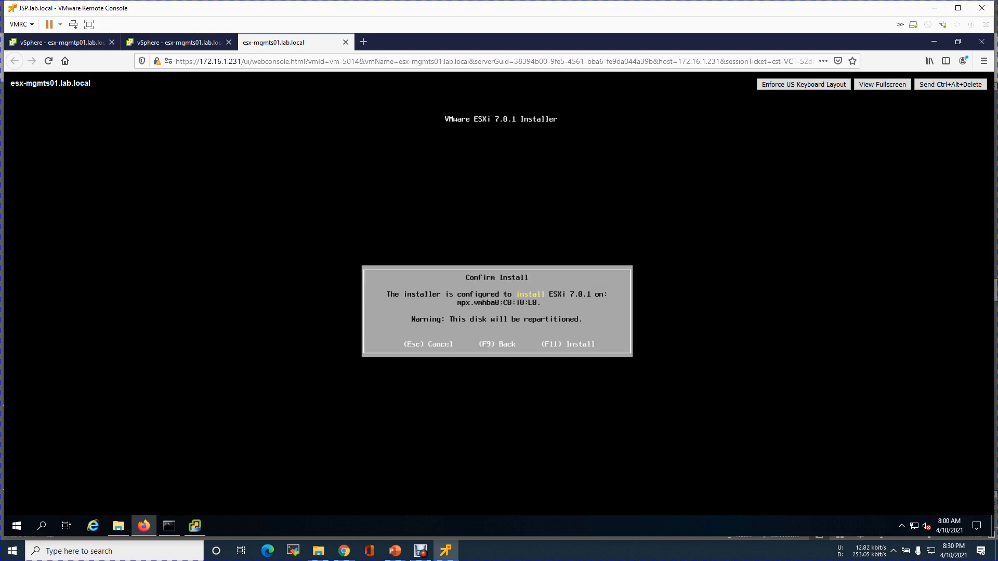
key("F11")
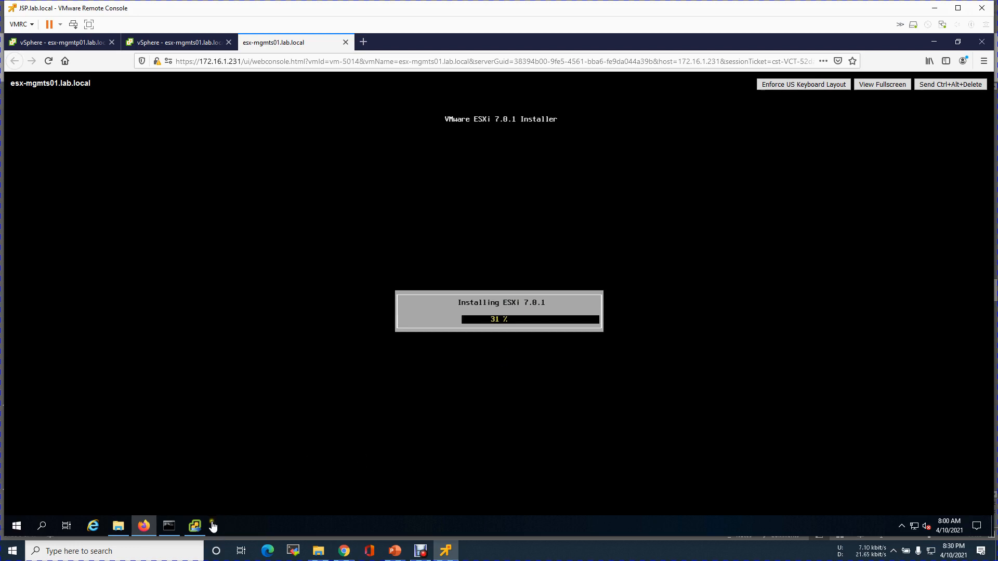
Check the vCenter installer, then reboot the host once ESXi installation completes.
left_click(196, 526)
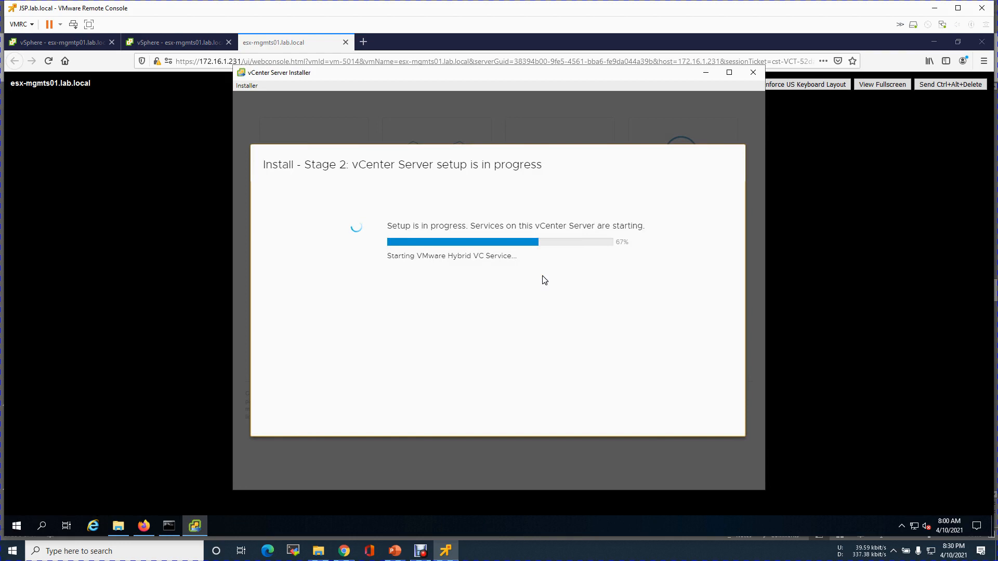
left_click(705, 76)
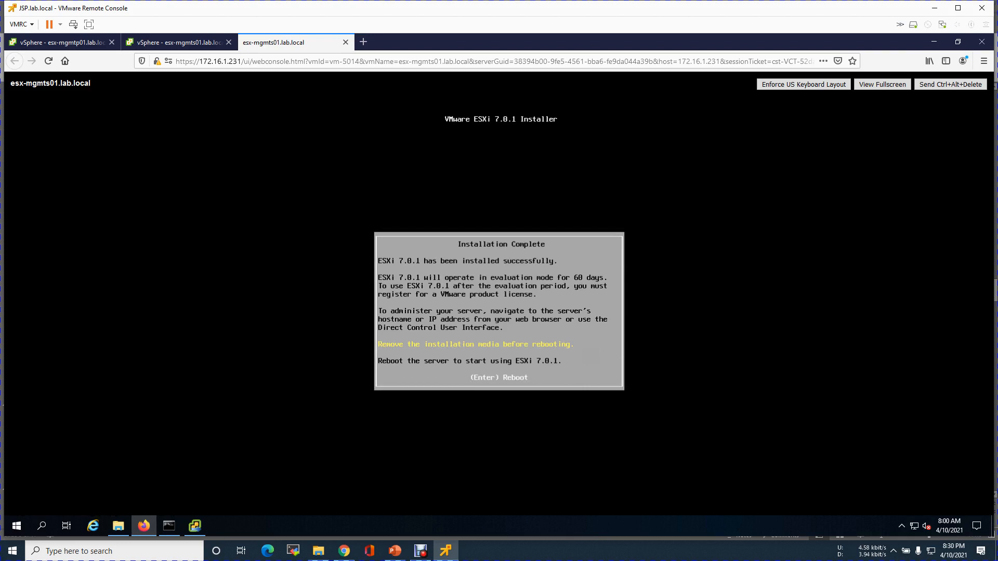
key("Return")
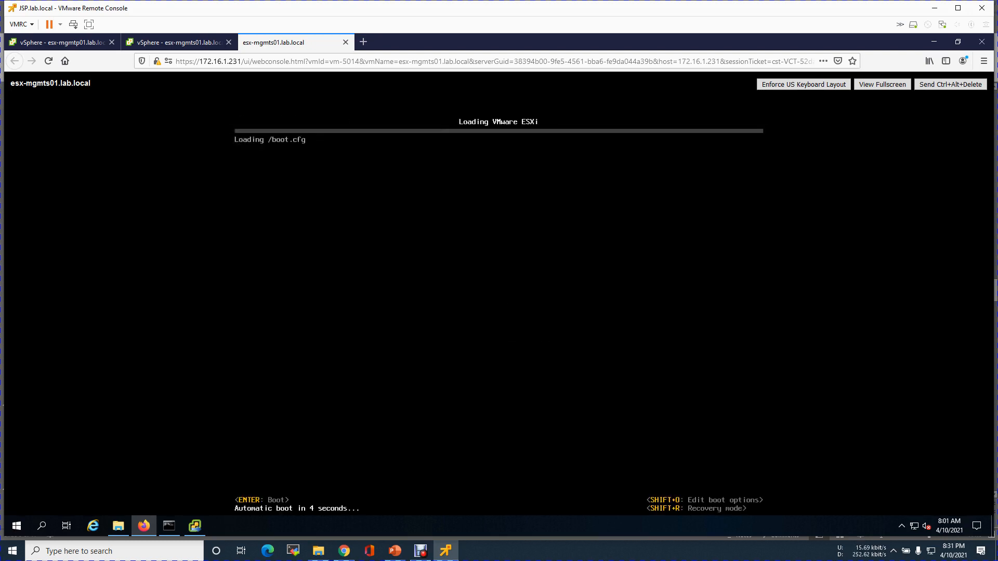
Skip the boot countdown so ESXi loads immediately.
key("Return")
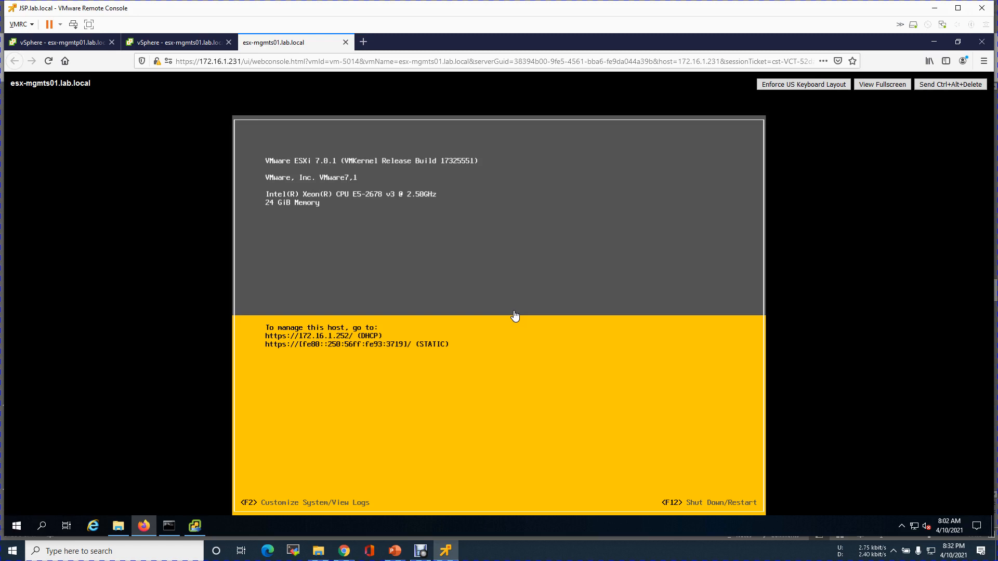
Bring up the DCUI login and start a continuous ping to 10.0.100.20 in the command prompt.
key("F2")
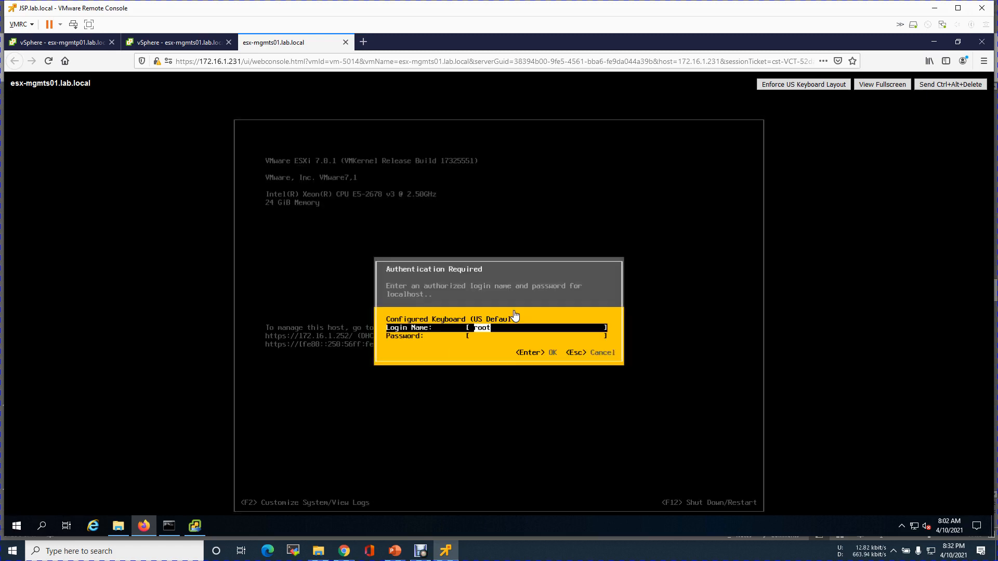
left_click(169, 527)
left_click(291, 288)
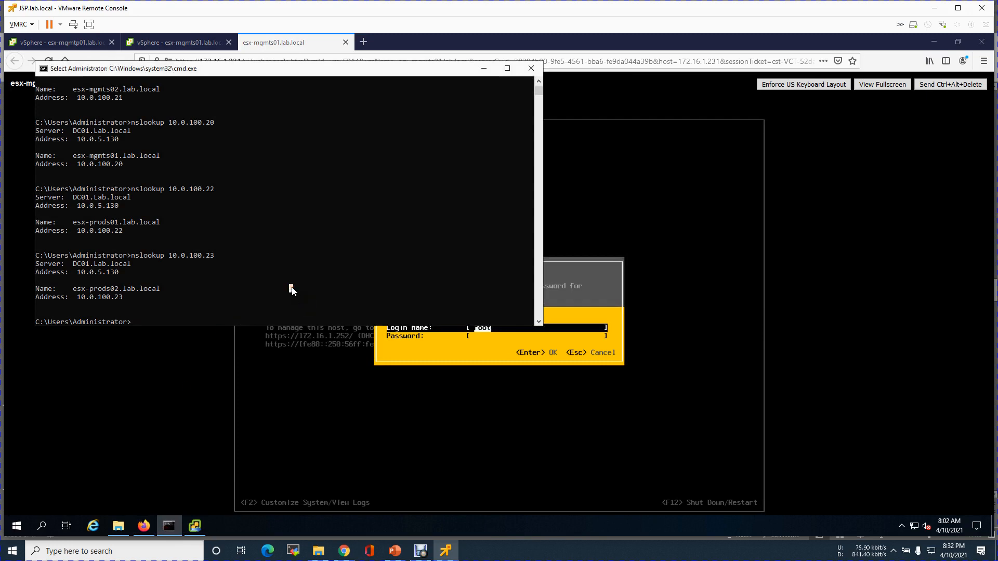
type("ping 10.0.100.")
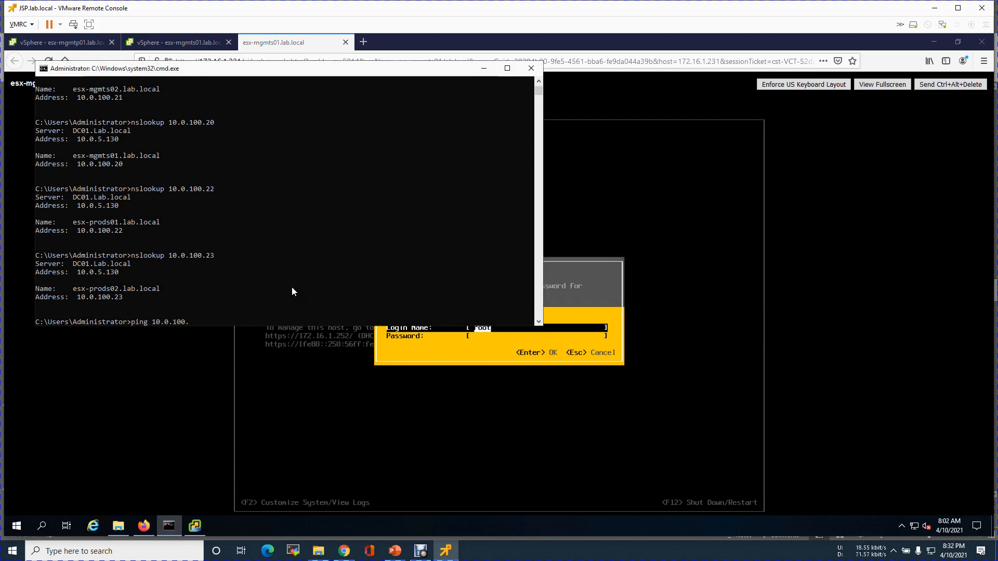
type("30")
key("BackSpace")
key("BackSpace")
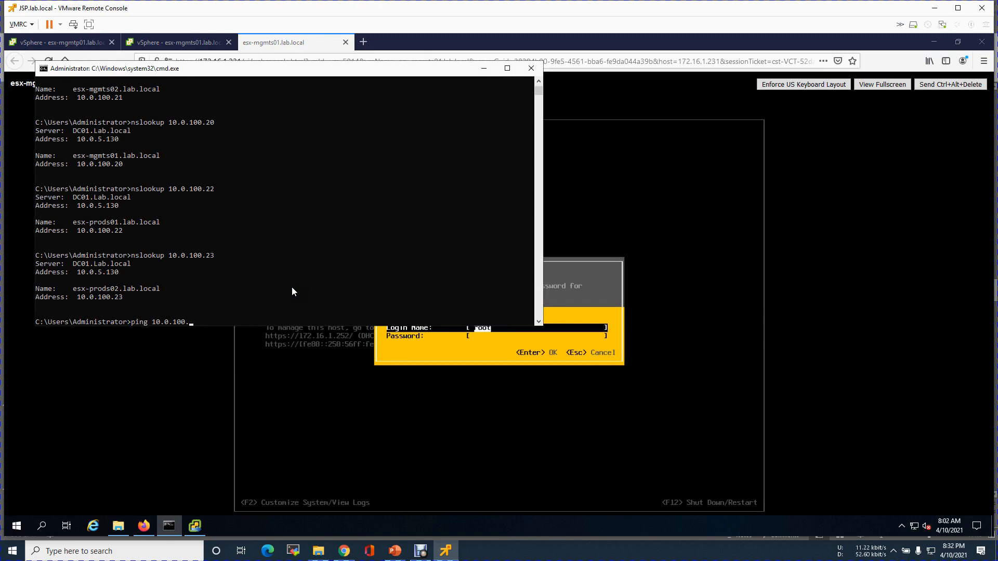
type("20 -t")
key("Return")
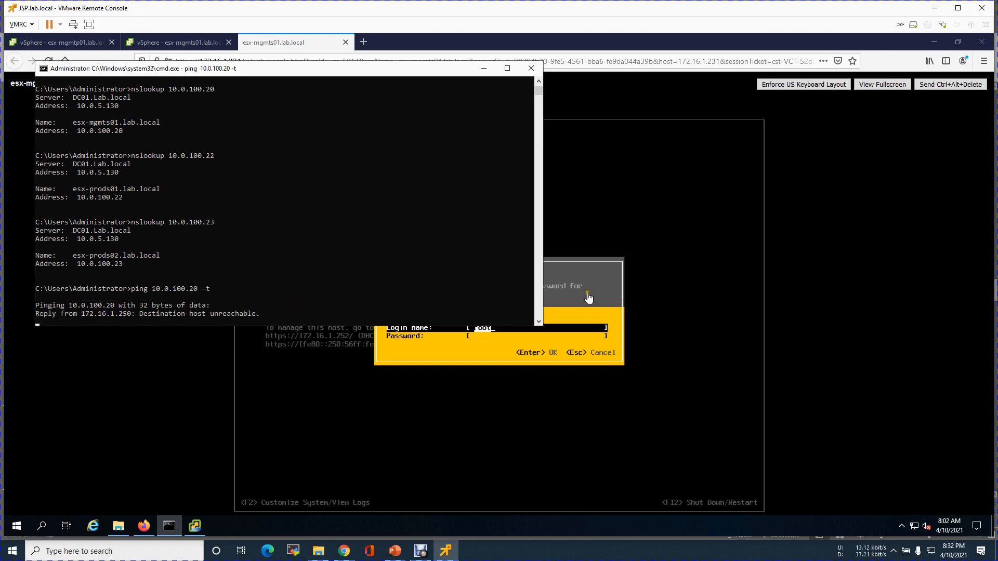
Log in to the ESXi console as root.
left_click(484, 68)
left_click(494, 296)
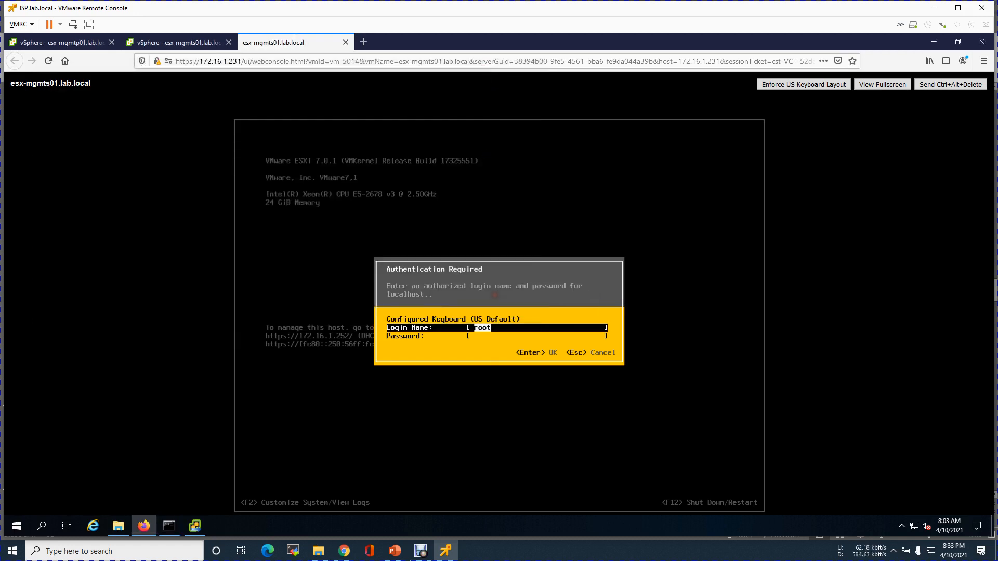
key("Tab")
type("*******")
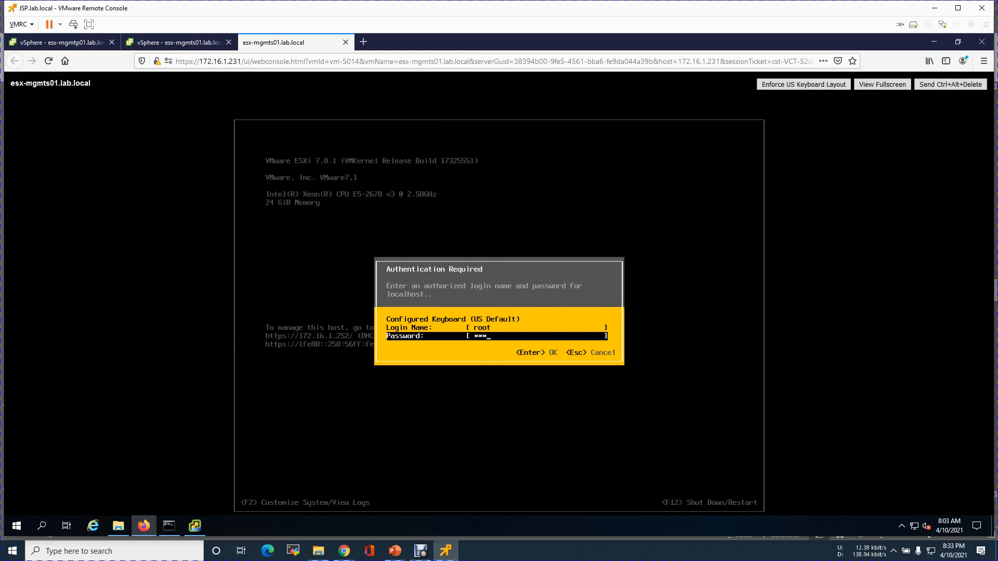
key("Return")
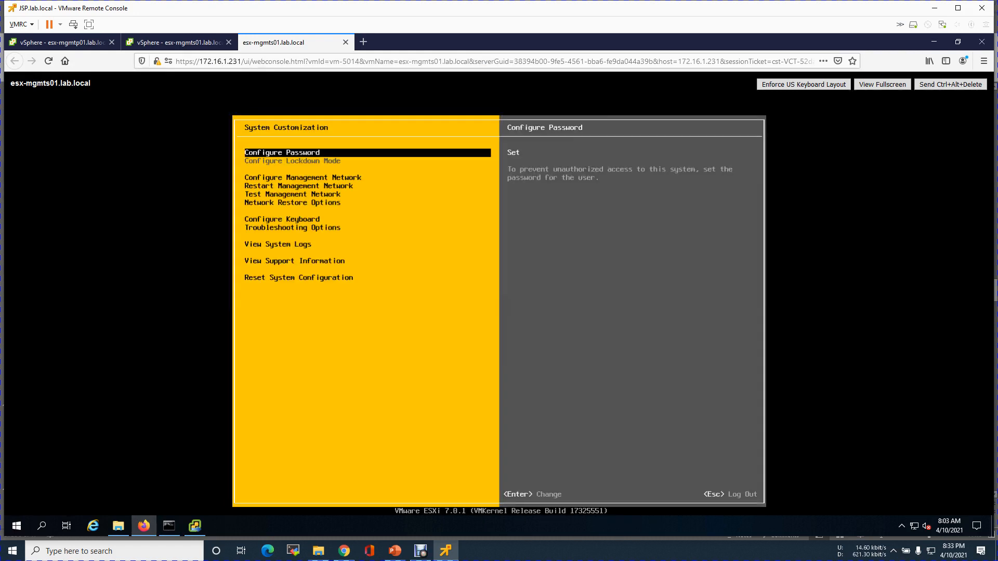
Add vmnic1 and vmnic2 to the management network's adapters.
key("Down")
key("Return")
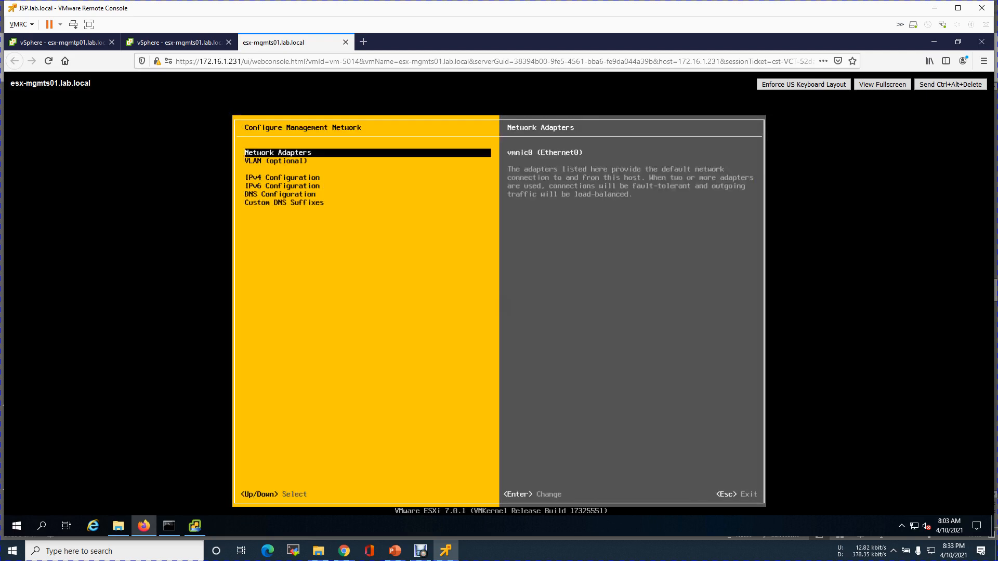
key("Return")
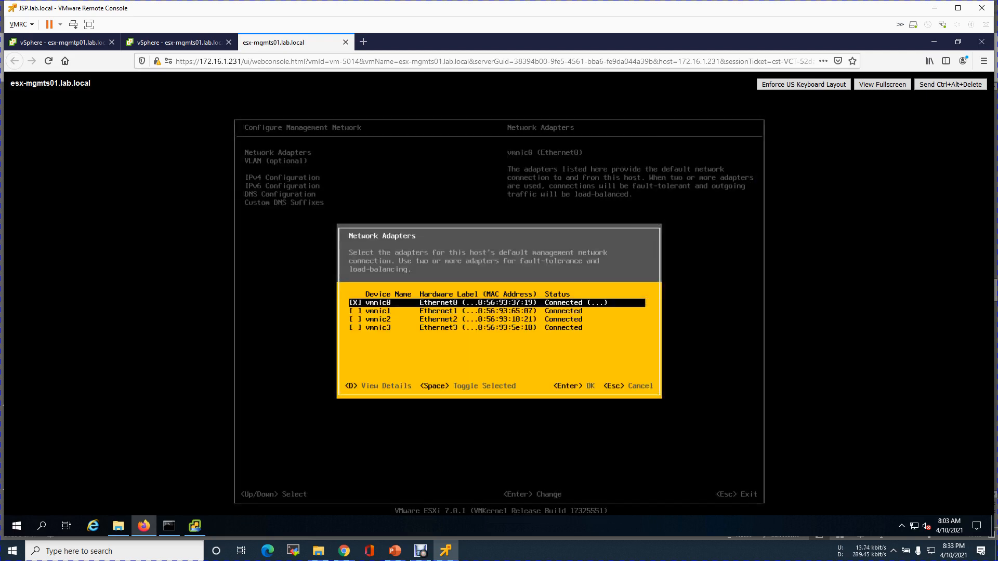
key("Down")
key("space")
key("Down")
key("space")
Add vmnic2 and vmnic3 to the management adapters and set the management VLAN ID to 100.
key("space")
key("Down")
key("space")
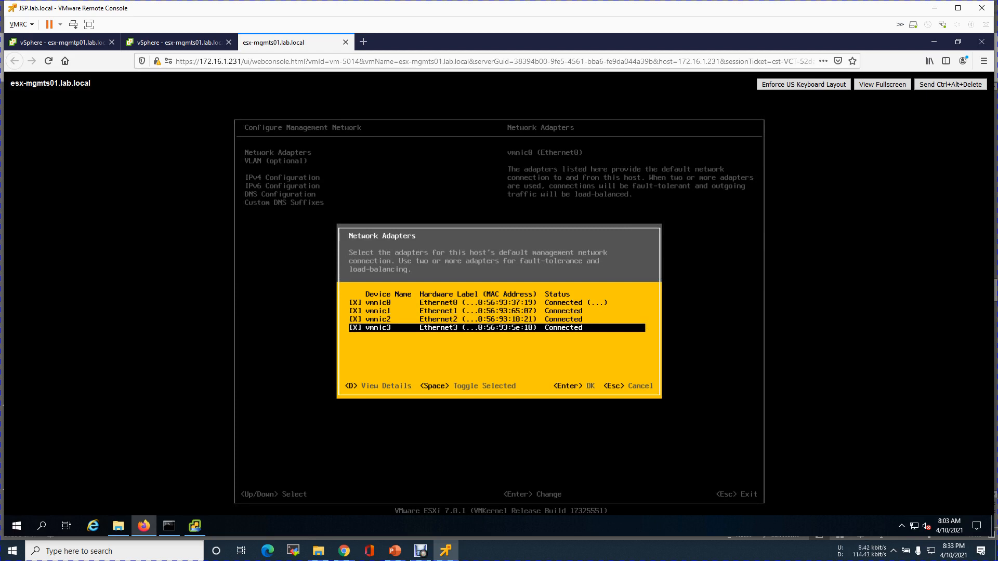
key("Return")
key("Down")
key("Return")
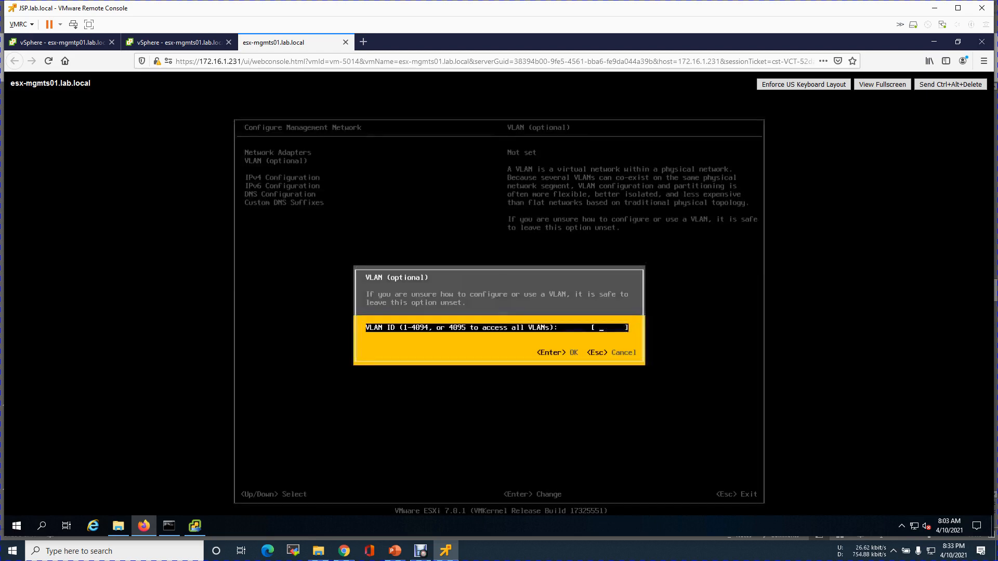
type("100")
key("Return")
Set static IPv4 10.0.100.20 with mask 255.255.255.0 and gateway 10.0.100.1.
key("Down")
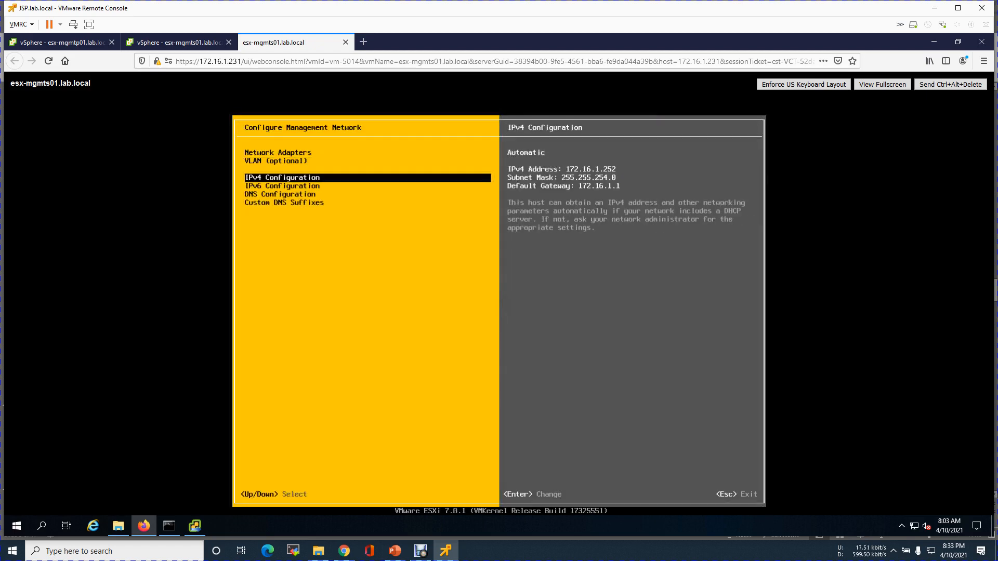
key("Return")
key("Down")
key("Down")
key("space")
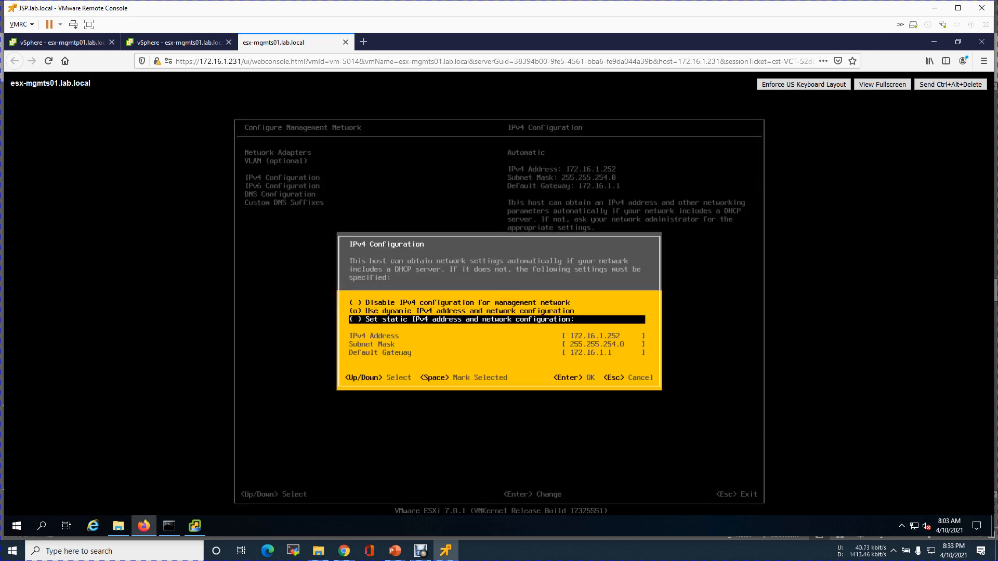
key("Down")
type("10")
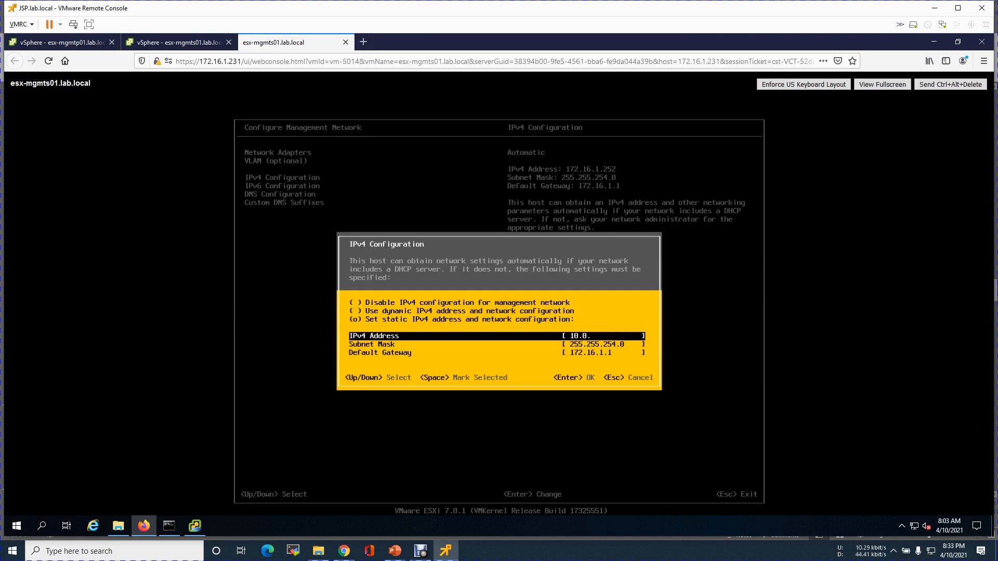
type(".0.100.20")
key("Down")
key("BackSpace")
key("BackSpace")
key("BackSpace")
type("5.0")
key("Down")
key("BackSpace")
key("BackSpace")
key("BackSpace")
key("BackSpace")
key("BackSpace")
key("BackSpace")
key("BackSpace")
key("BackSpace")
key("BackSpace")
key("BackSpace")
type("10.0.100.1")
key("Return")
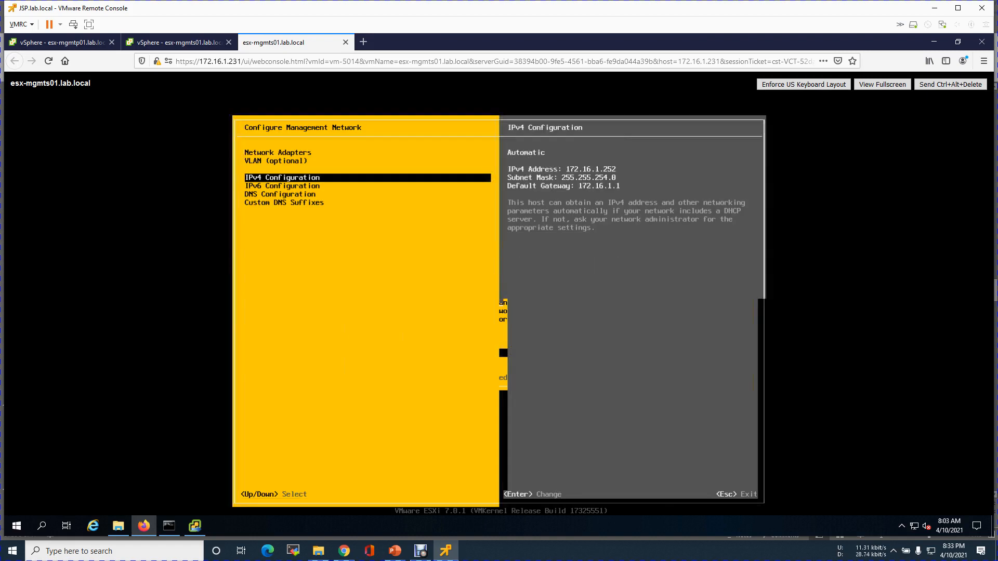
Switch DNS configuration to manually entered DNS servers and hostname.
key("Down")
key("Down")
key("Return")
key("Down")
key("space")
key("Down")
Set primary DNS 10.0.5.130, alternate DNS 8.8.8.8 and hostname esx-mgmts01.
type("10.0.")
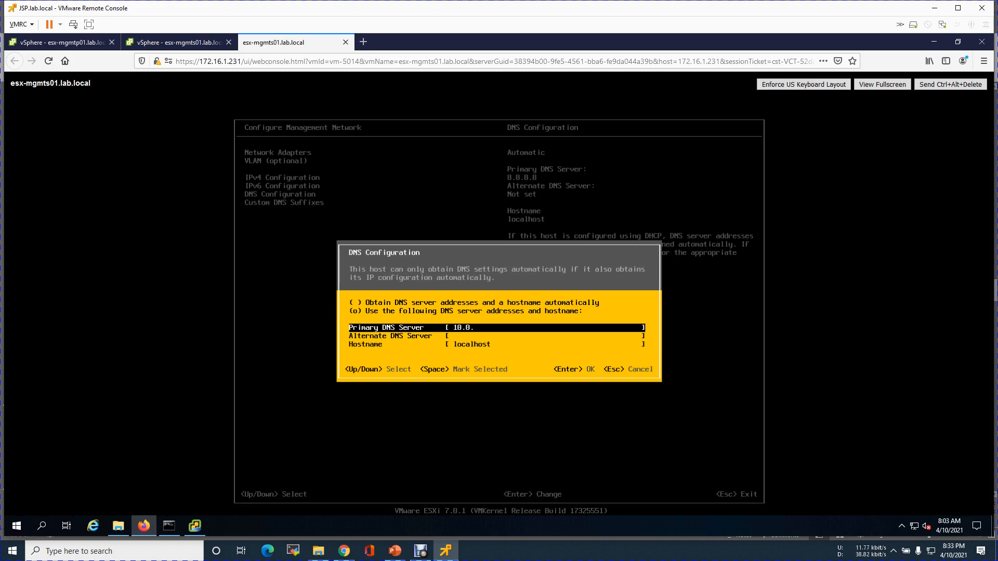
type("5.130")
key("Down")
type("8.8.8.8")
key("Down")
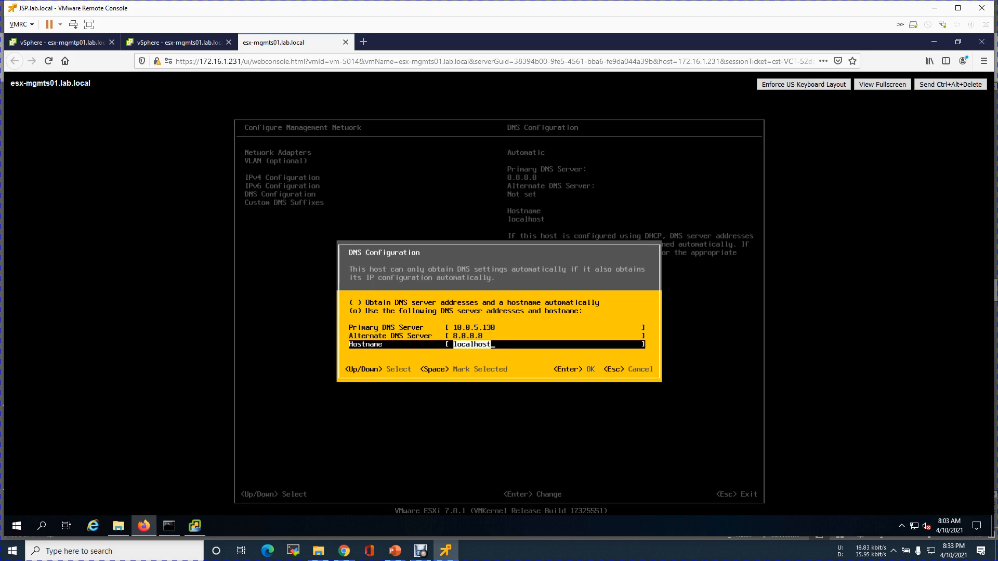
key("BackSpace")
type("esx-mgmts01")
key("Return")
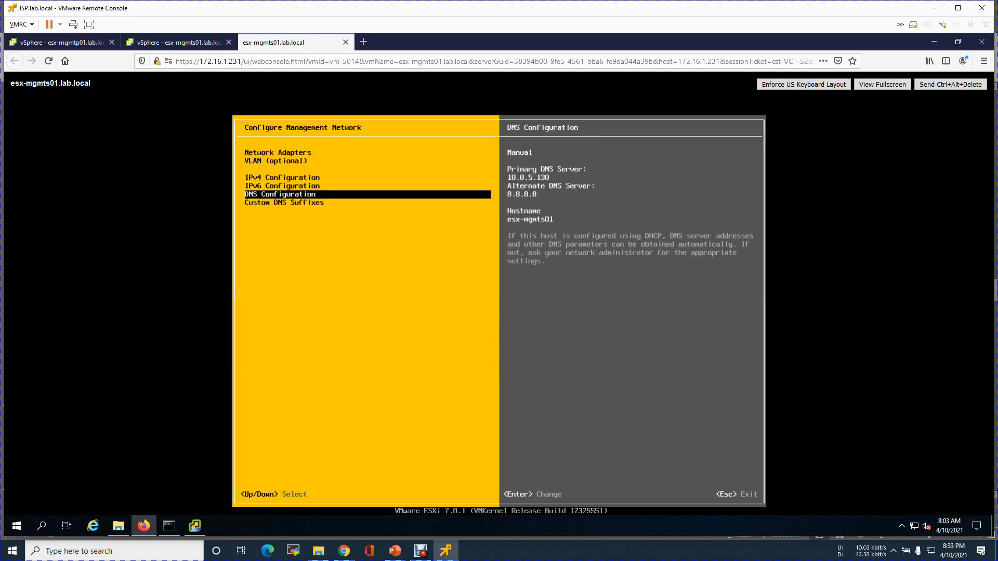
Leave network configuration, apply changes restarting the management network, and return to the main screen.
key("Down")
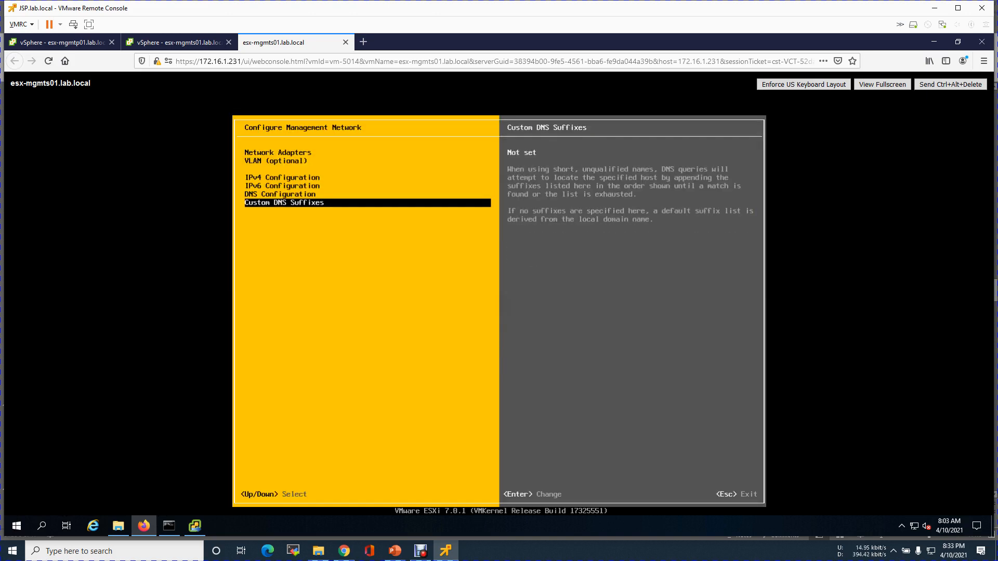
key("Escape")
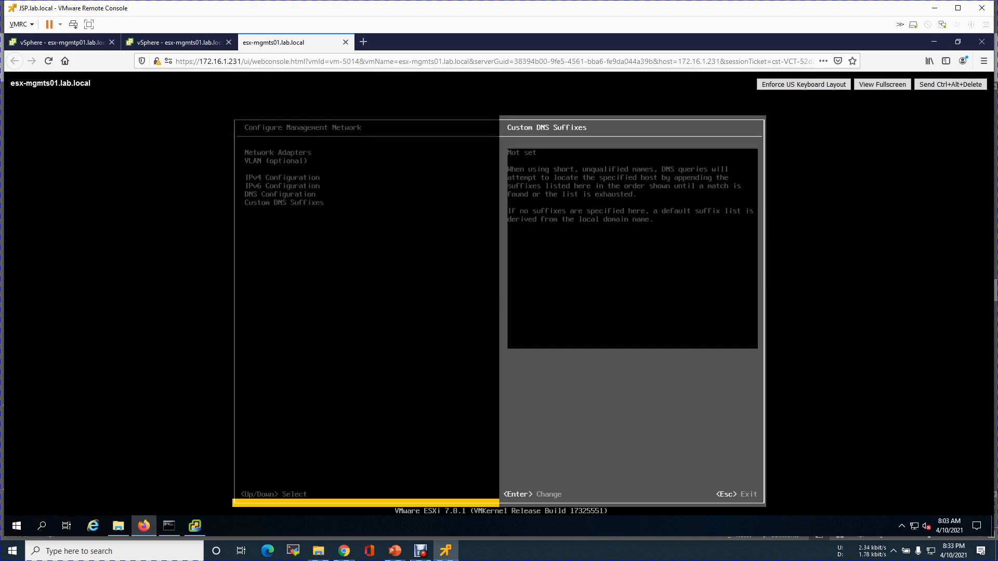
key("Escape")
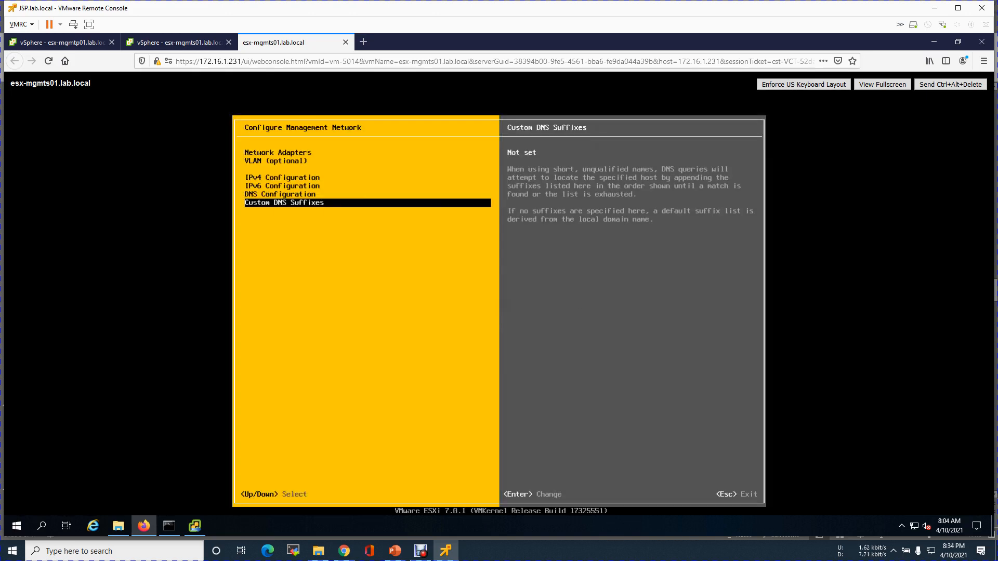
key("Escape")
key("Escape")
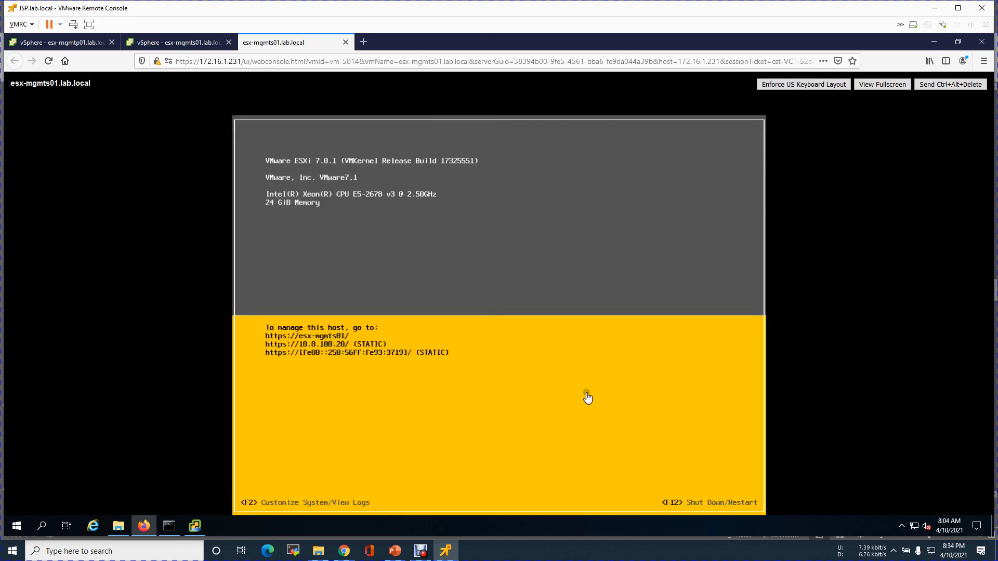
left_click(171, 528)
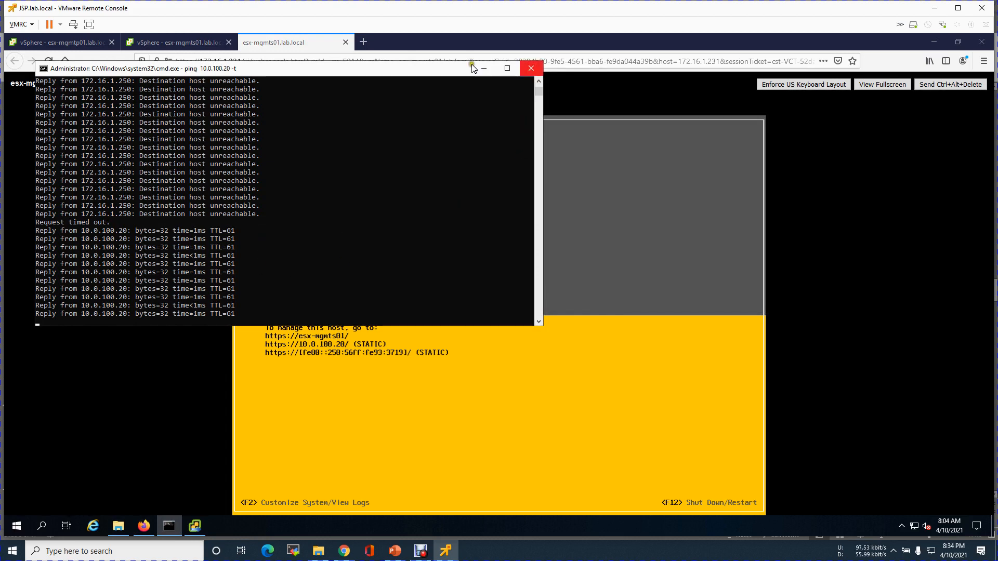
left_click(346, 42)
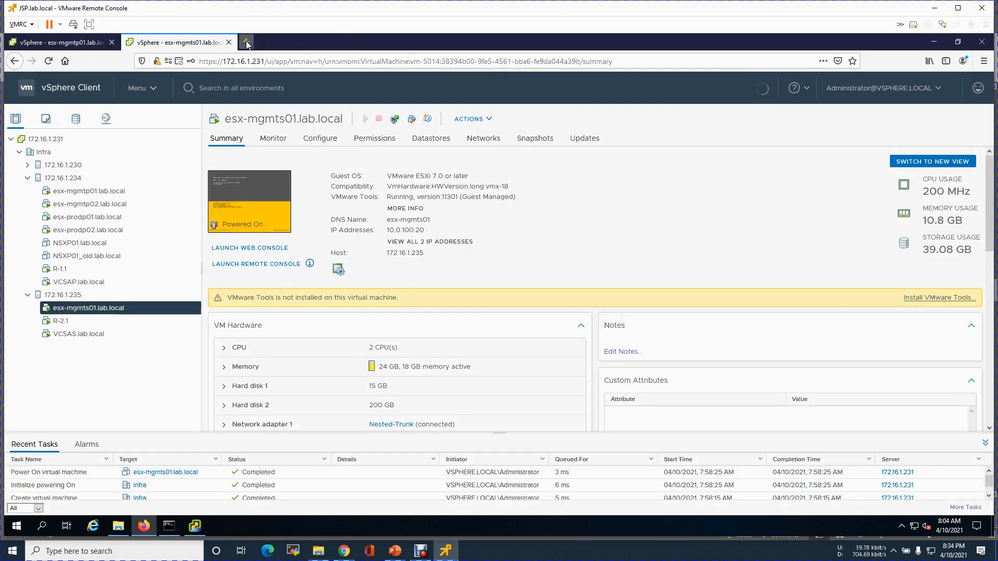
left_click(252, 44)
left_click(260, 61)
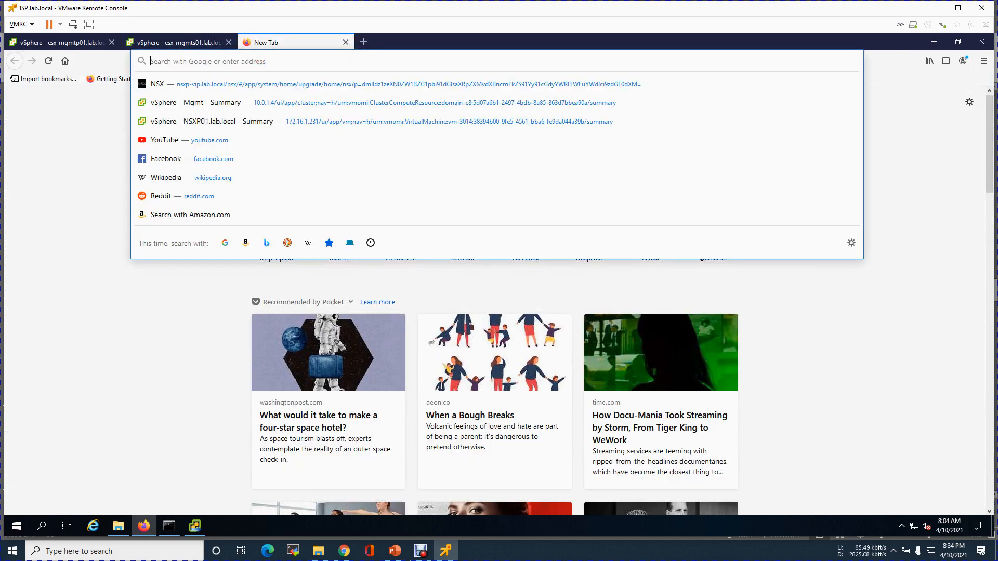
type("https://10.0.100.20")
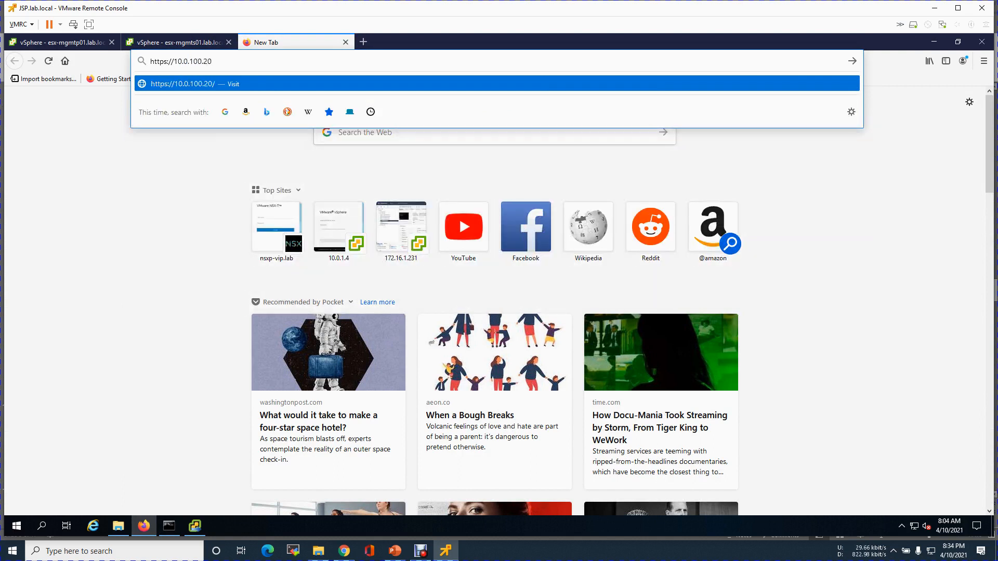
key("Return")
Accept the certificate warning and log in to the ESXi Host Client as root with the account password.
left_click(665, 392)
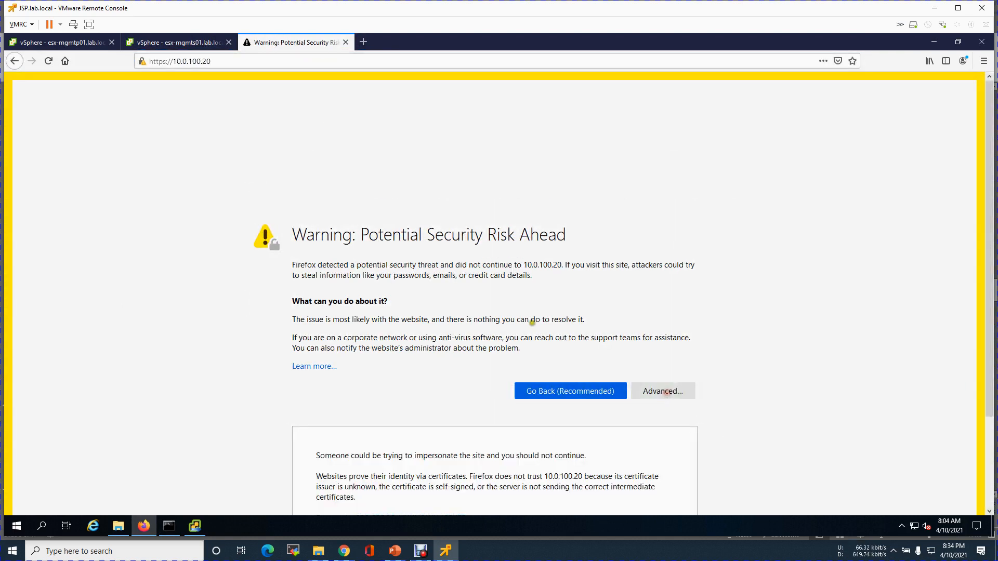
left_click(609, 468)
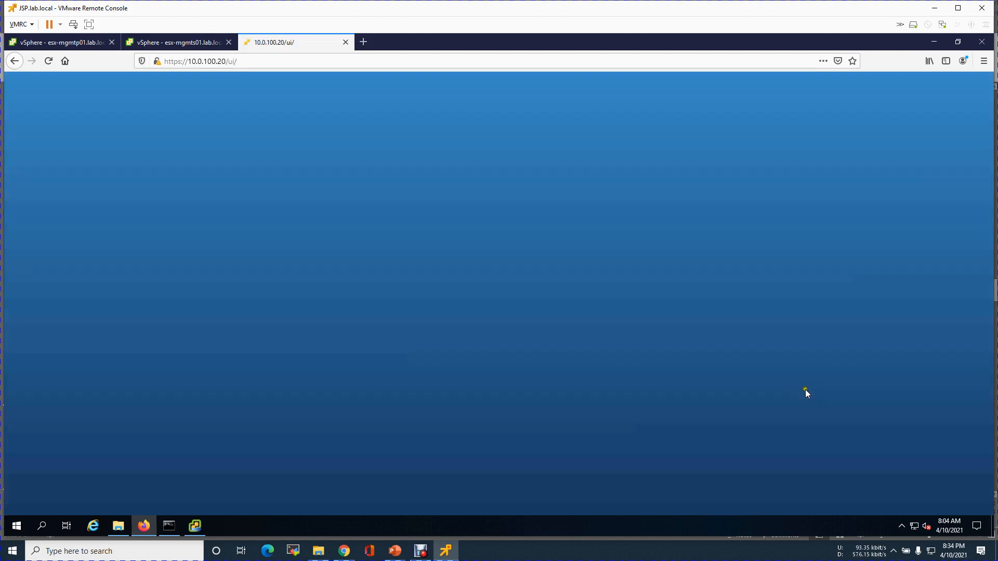
left_click(180, 252)
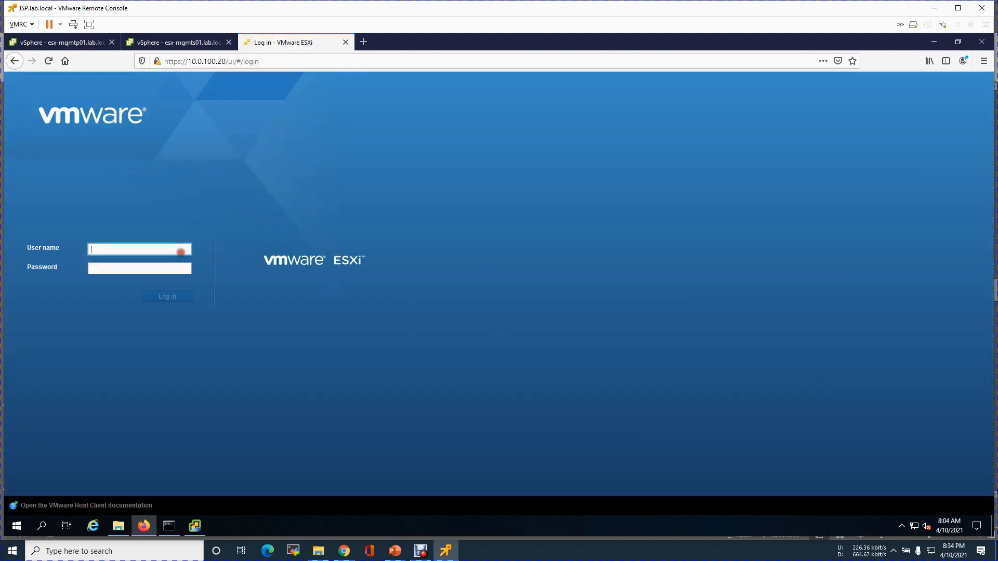
type("root")
key("Tab")
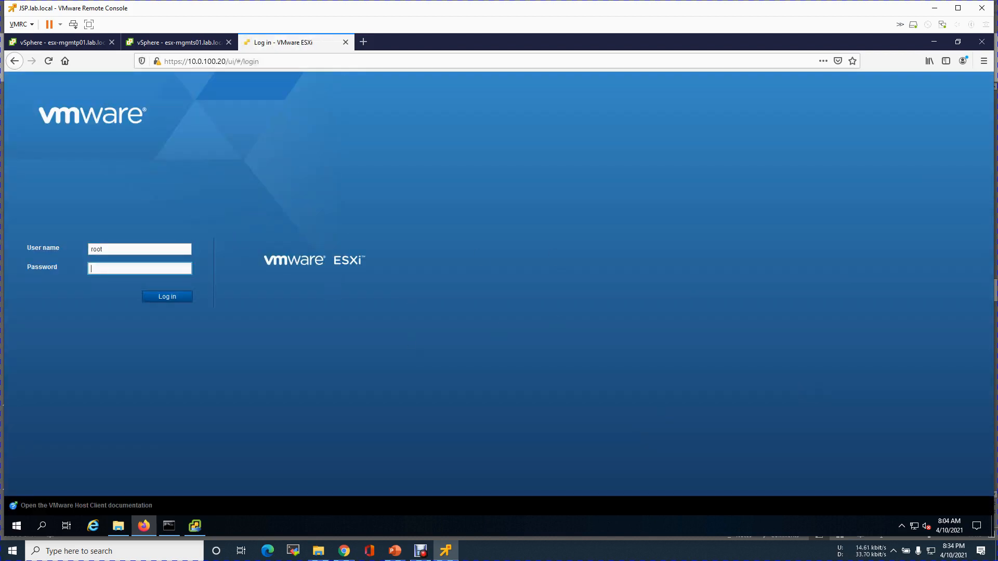
type("****")
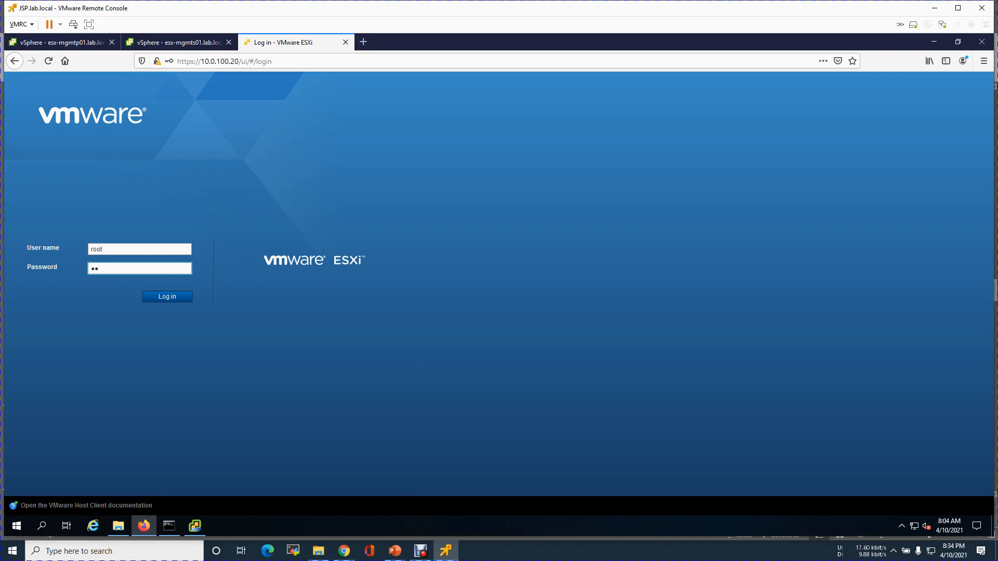
type("****")
key("Return")
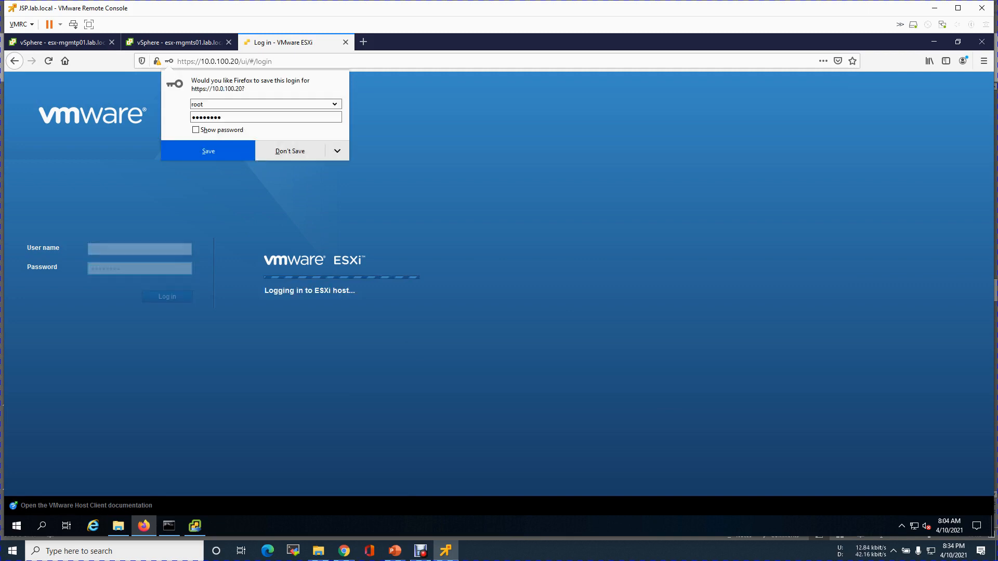
Dismiss the save-login and CEIP prompts, then close the host client tab.
left_click(228, 150)
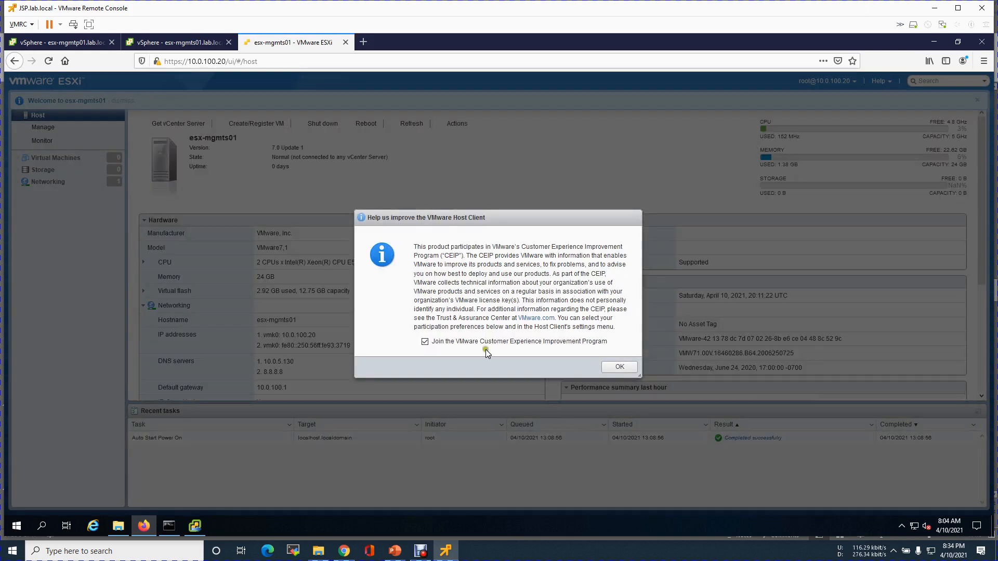
left_click(624, 367)
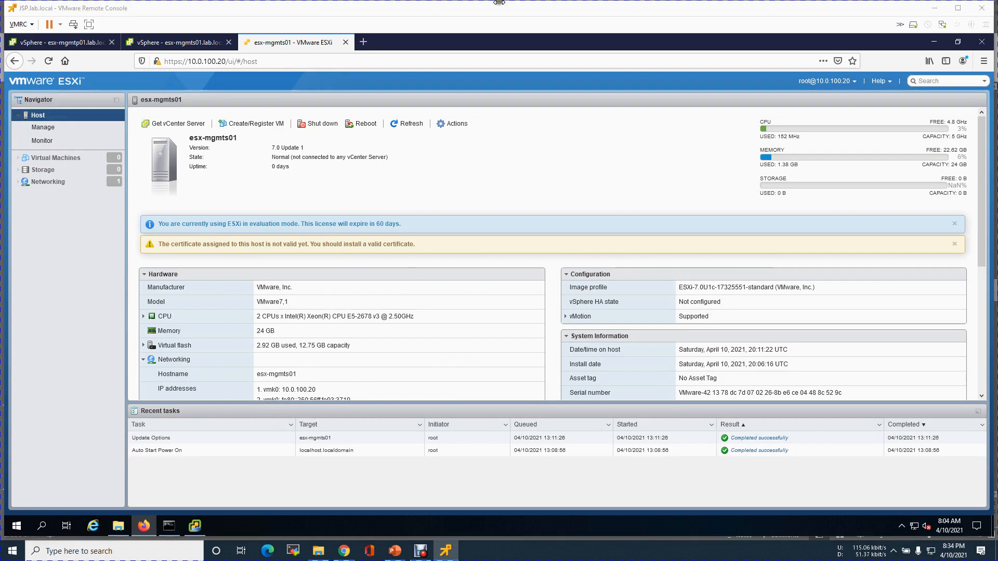
left_click(344, 43)
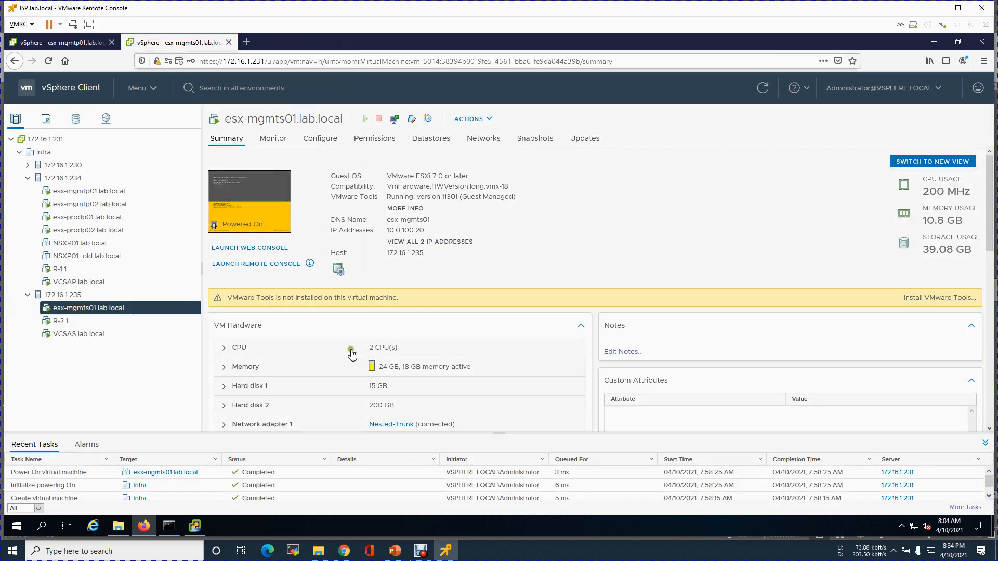
Minimize the vCenter installer and start a New Virtual Machine on host 172.16.1.235.
left_click(192, 526)
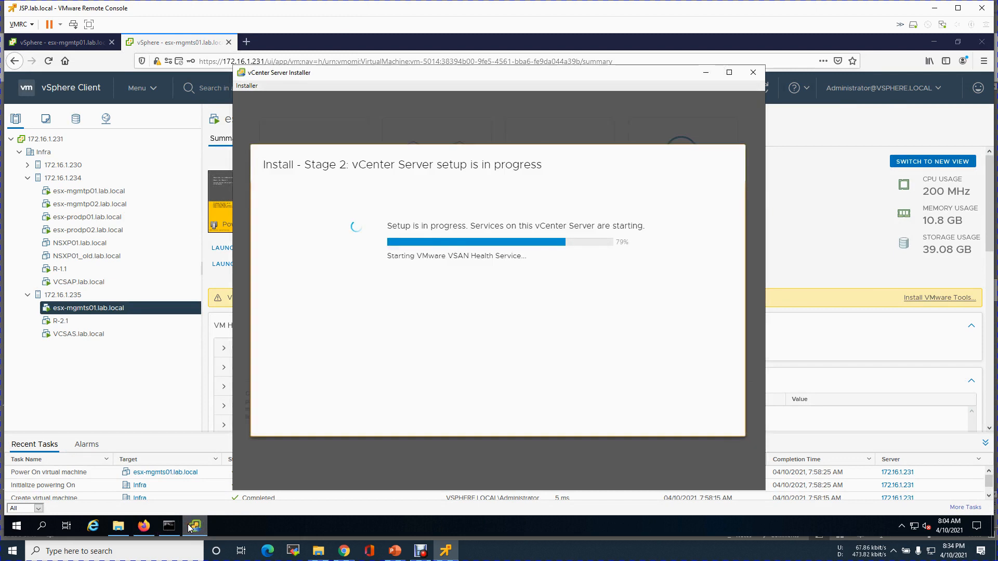
left_click(706, 73)
left_click(73, 295)
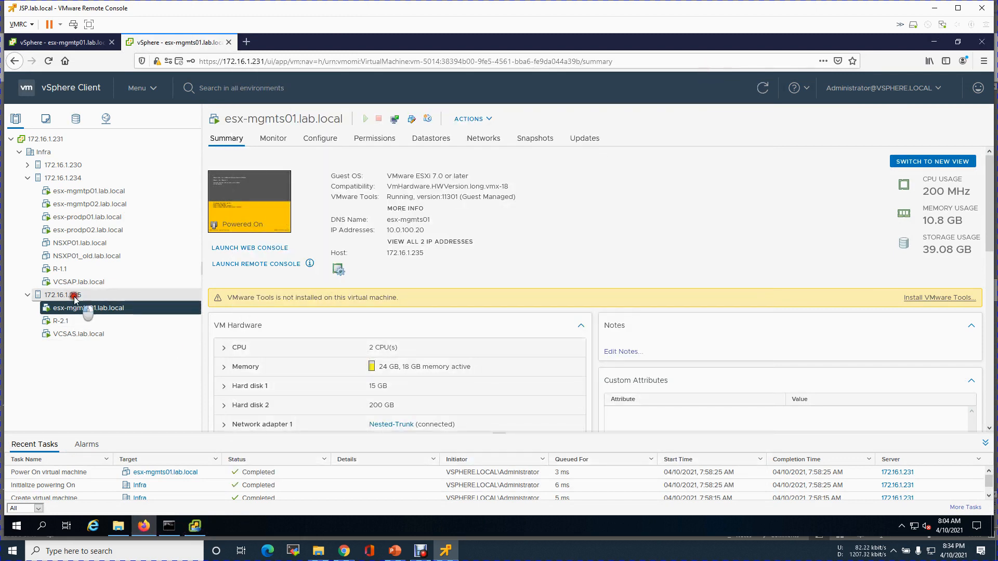
right_click(76, 300)
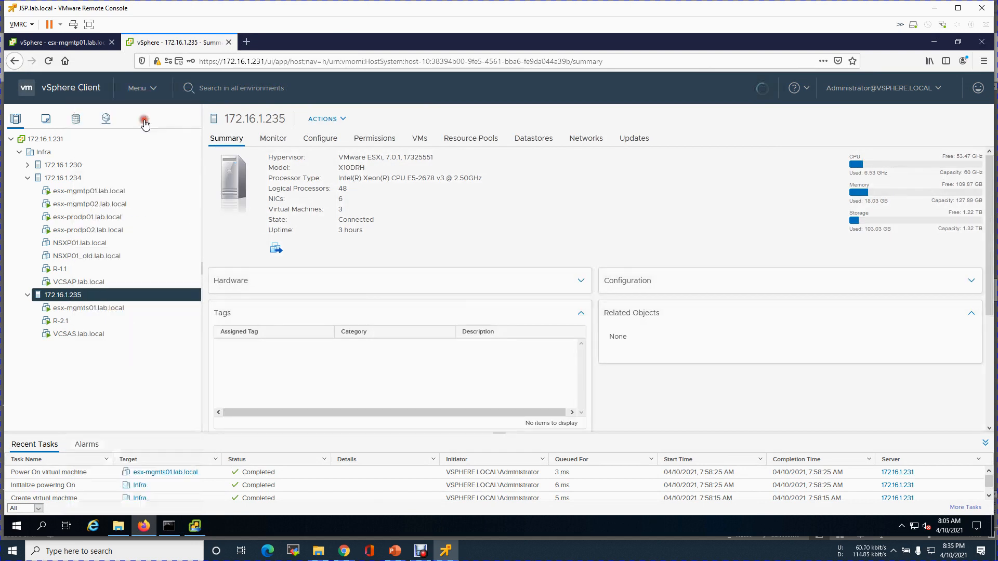
left_click(145, 123)
Keep the default creation type and name the VM esx-mgmts02.lab.local.
left_click(751, 458)
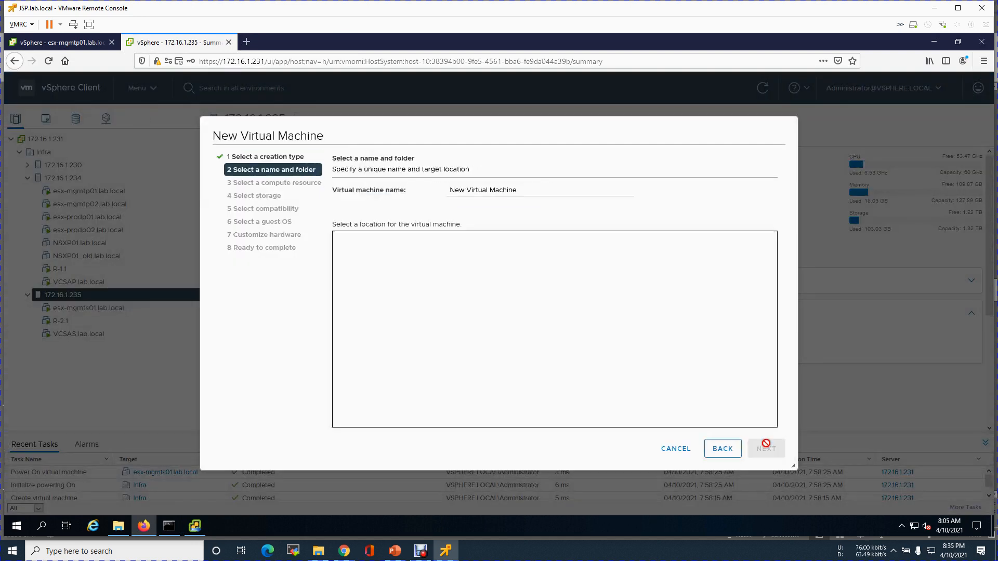
key("ctrl+a")
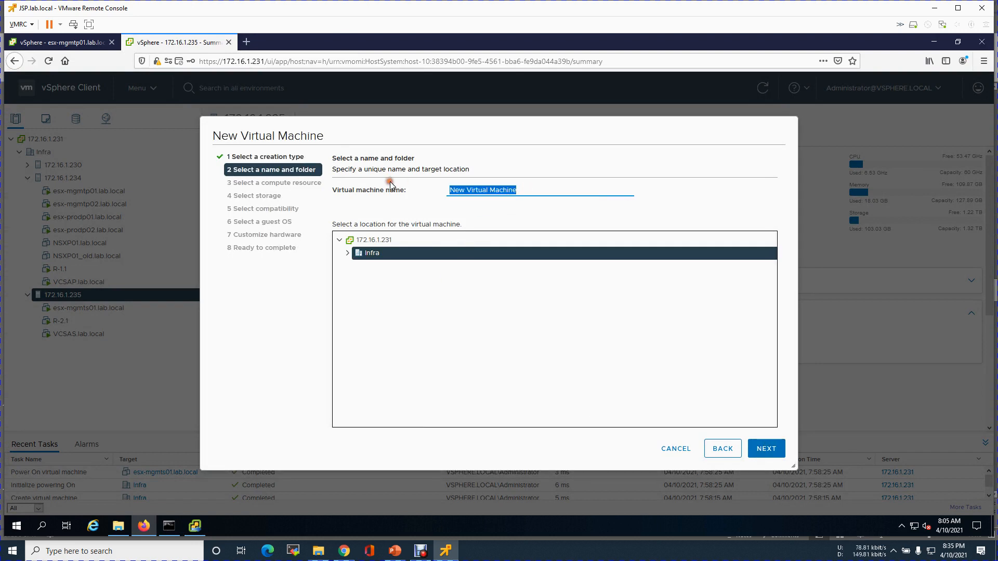
type("esx")
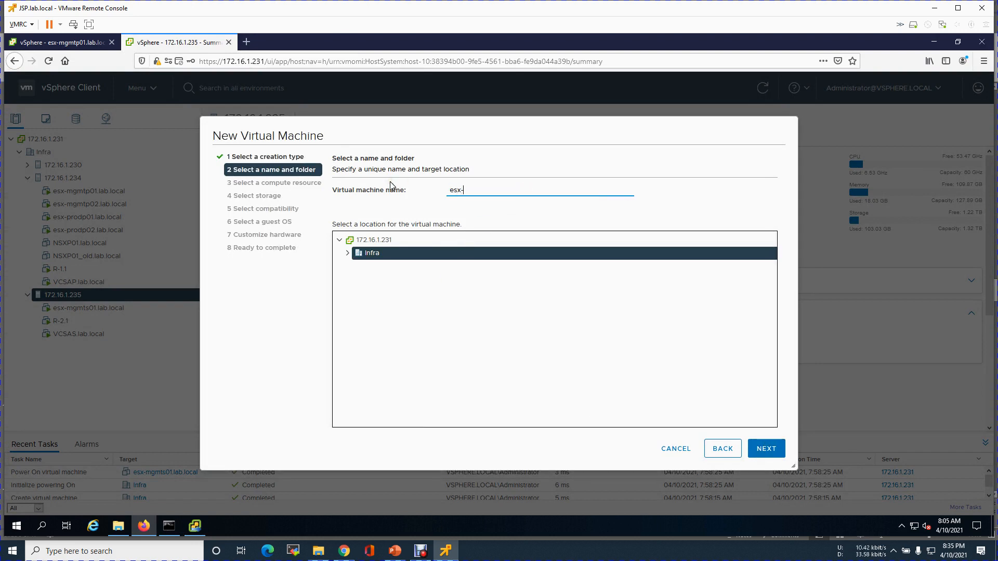
type("-mgmts02.lab.local")
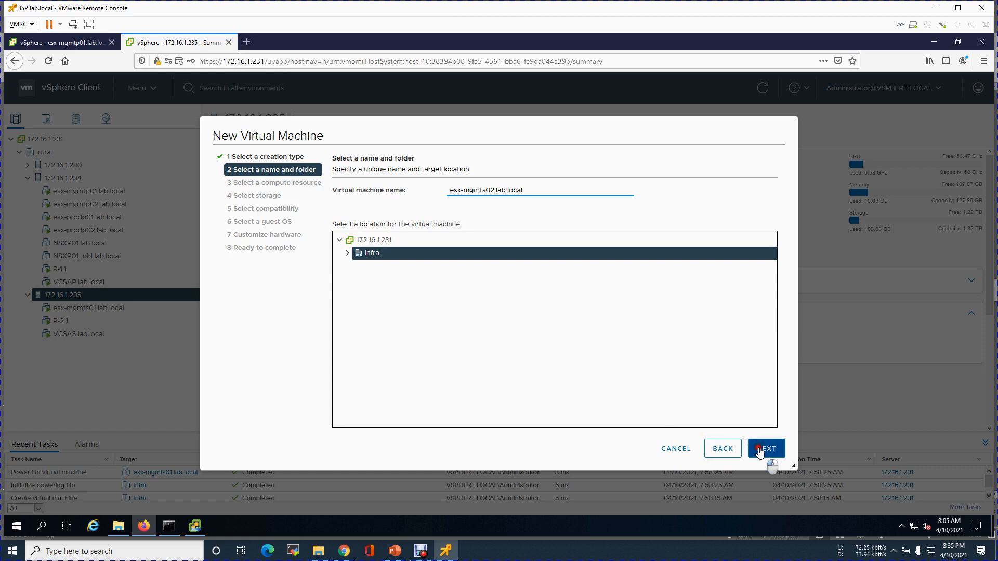
left_click(764, 450)
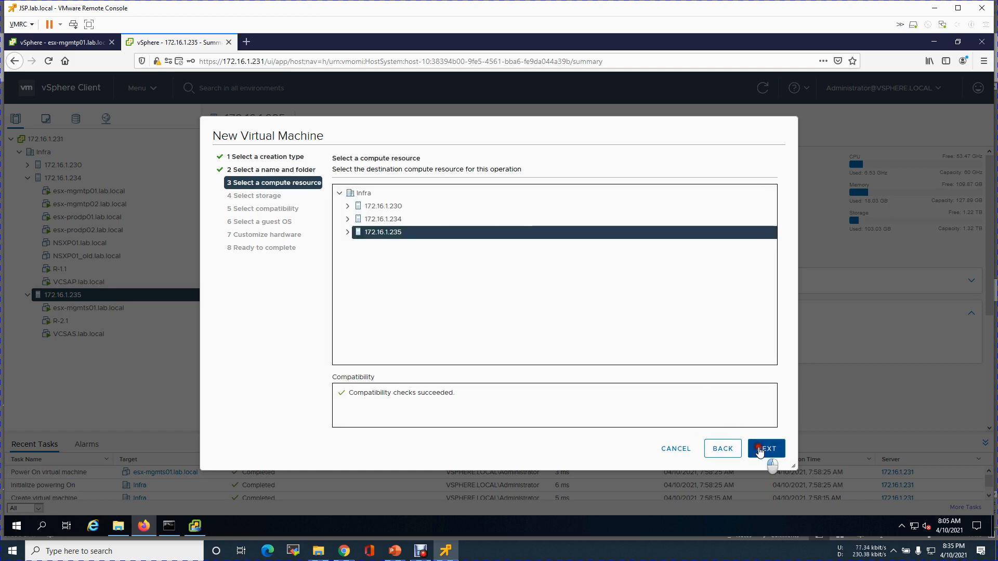
Use host 172.16.1.235, datastore LS-235-512Gb-P and ESXi 7.0 U1 compatibility.
left_click(766, 448)
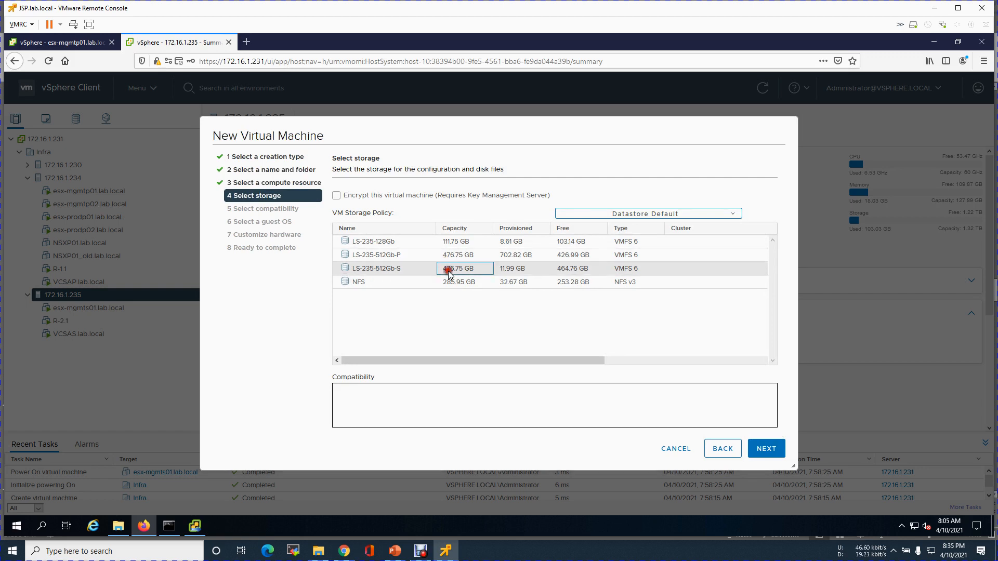
left_click(447, 269)
left_click(588, 257)
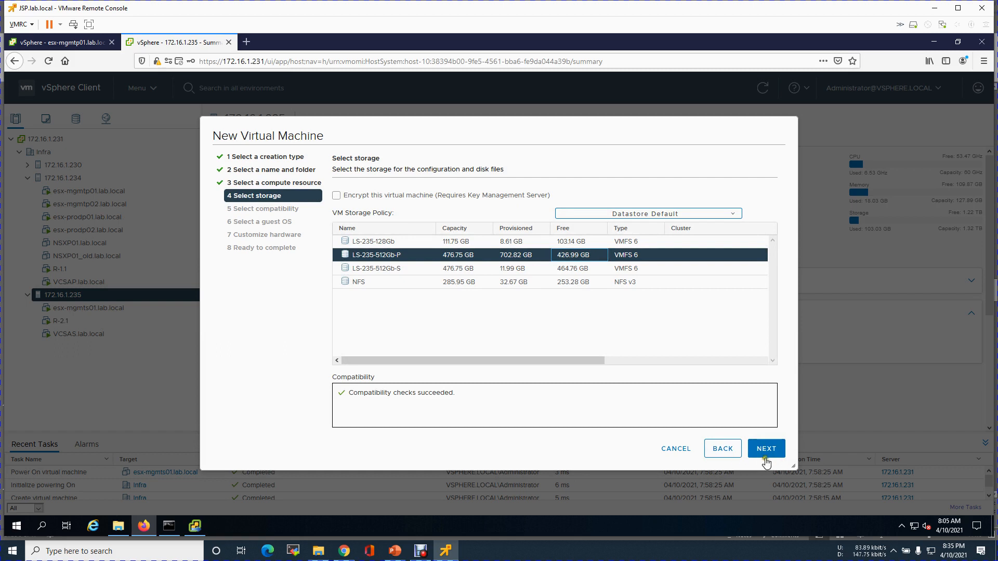
left_click(764, 454)
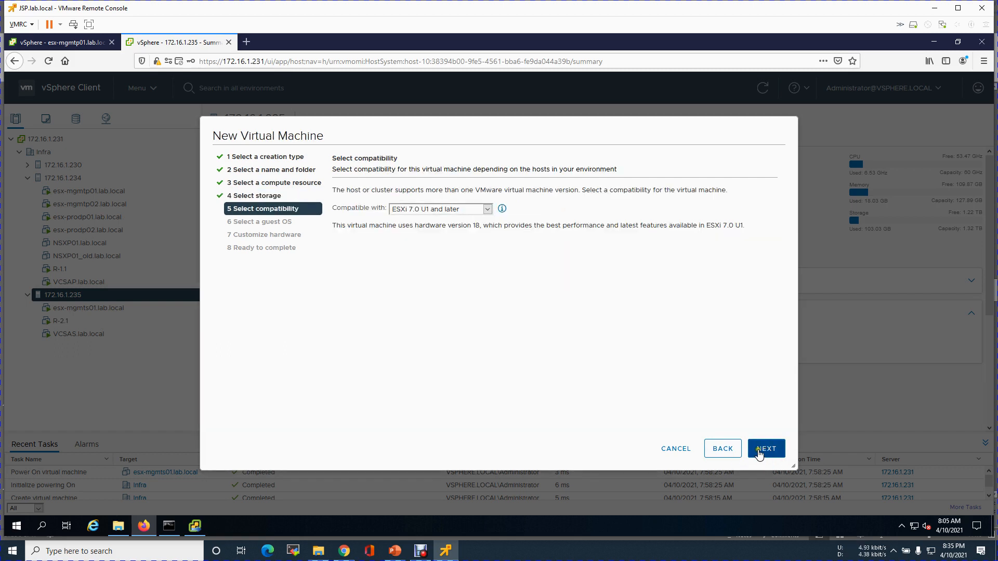
left_click(771, 453)
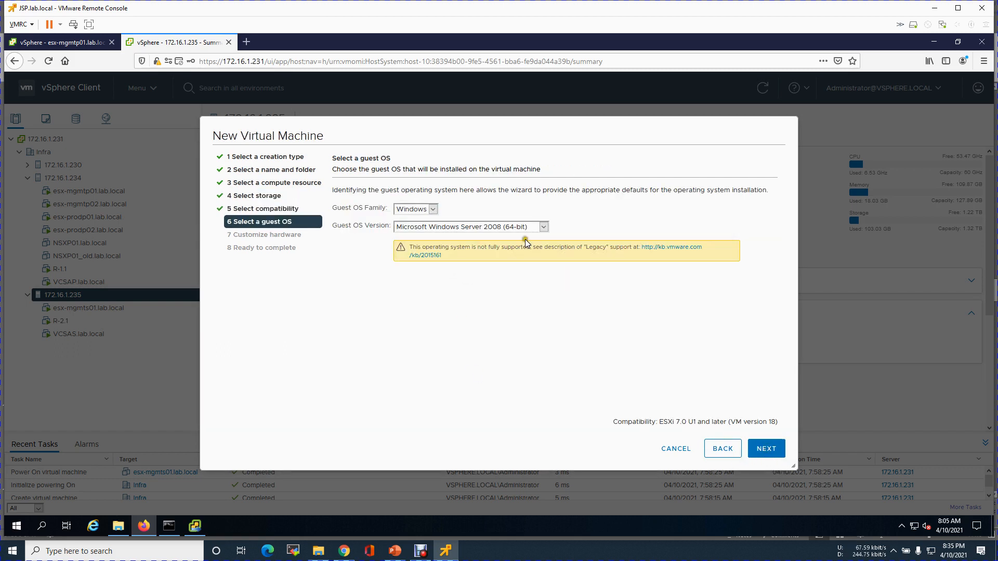
Set guest OS family Other with version VMware ESXi 7.0 or later.
left_click(433, 210)
left_click(423, 244)
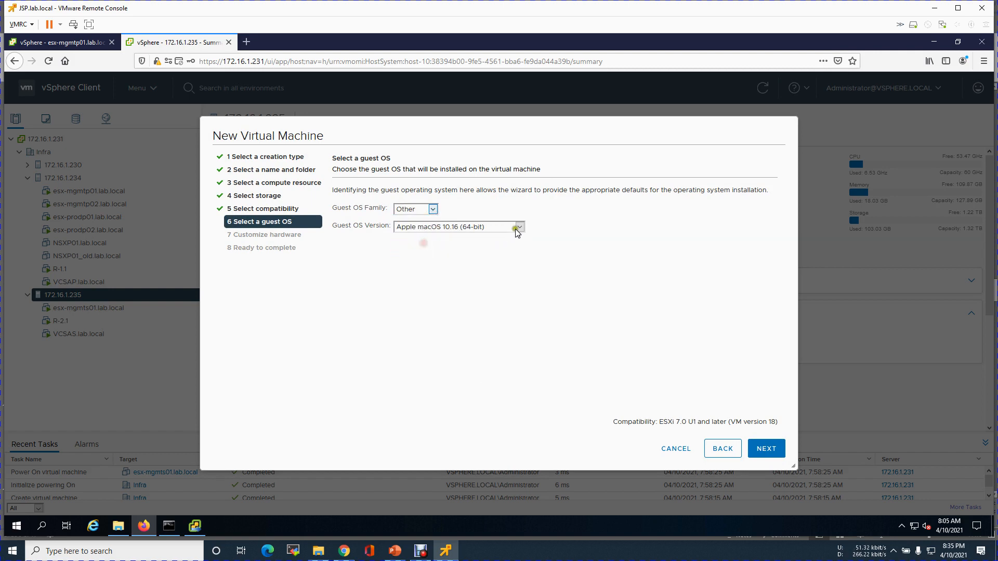
left_click(518, 227)
left_click_drag(519, 273, 519, 434)
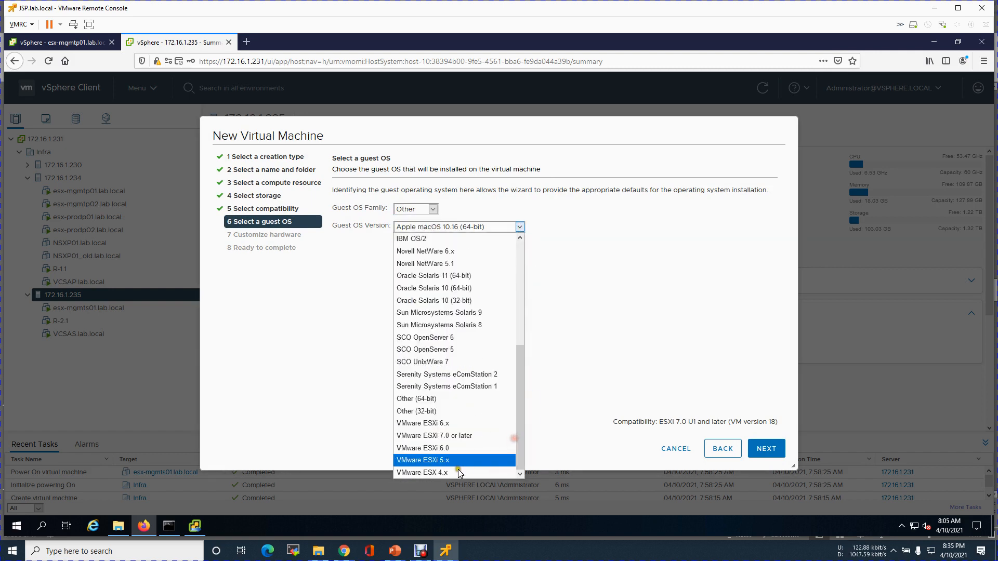
left_click(463, 436)
left_click(768, 450)
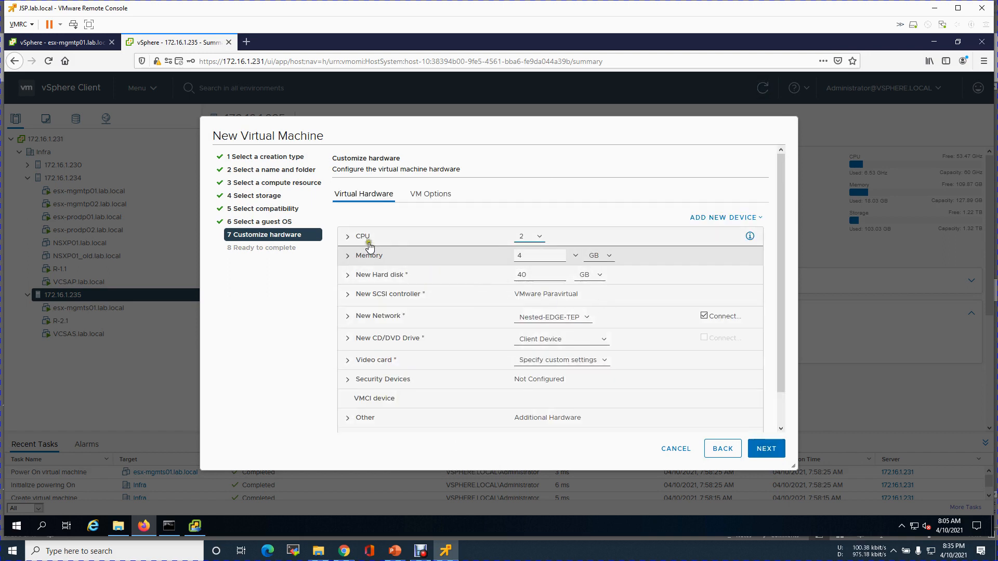
Expose hardware-assisted virtualization to the guest, set memory to 24 GB and disk to 15 GB.
left_click(364, 238)
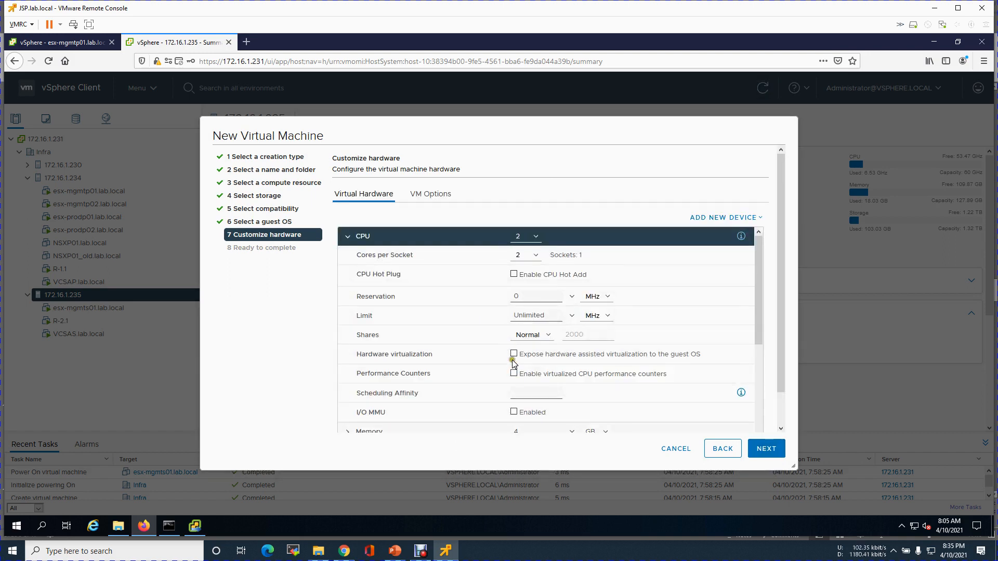
left_click(514, 356)
left_click(345, 237)
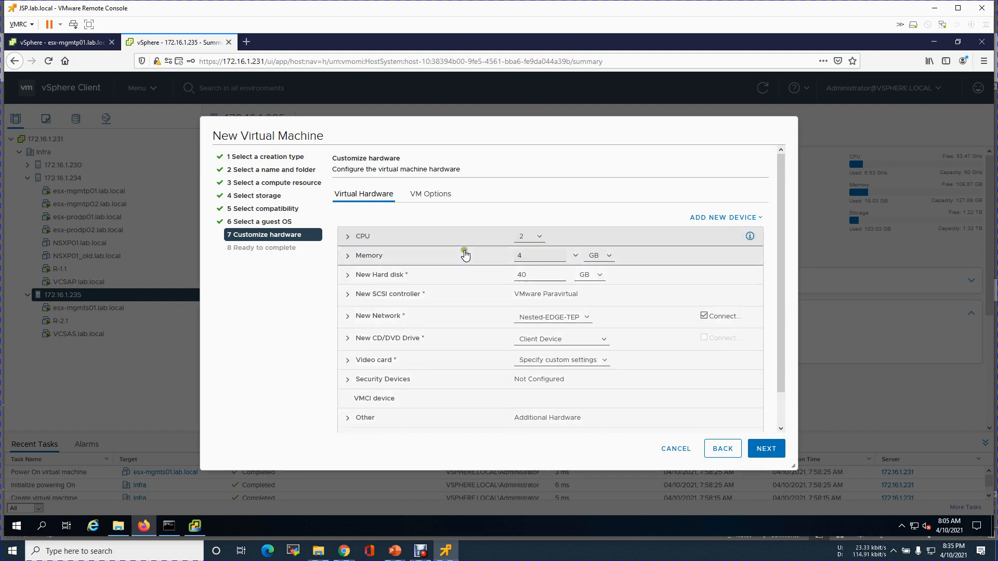
left_click(518, 254)
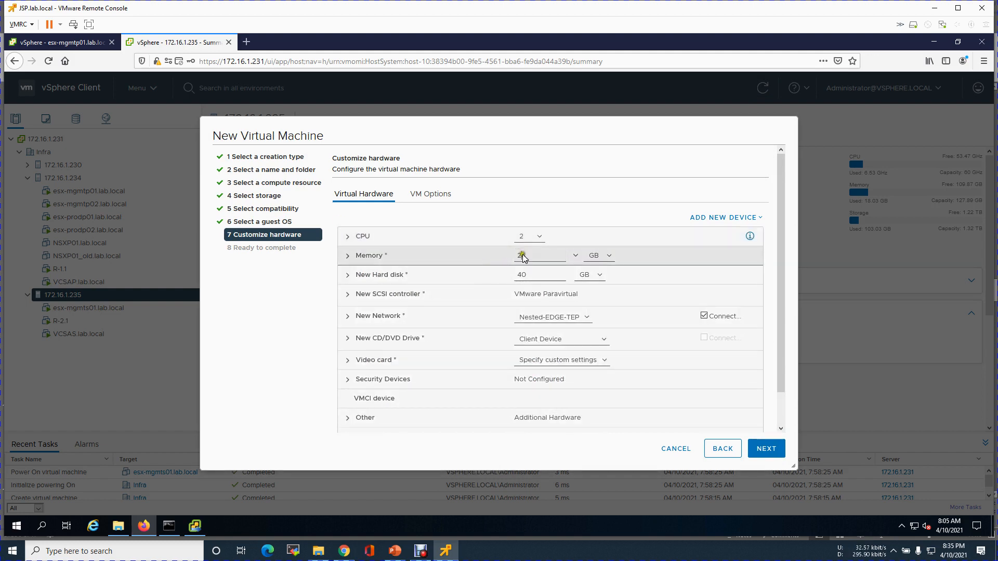
type("2")
left_click_drag(531, 277, 506, 276)
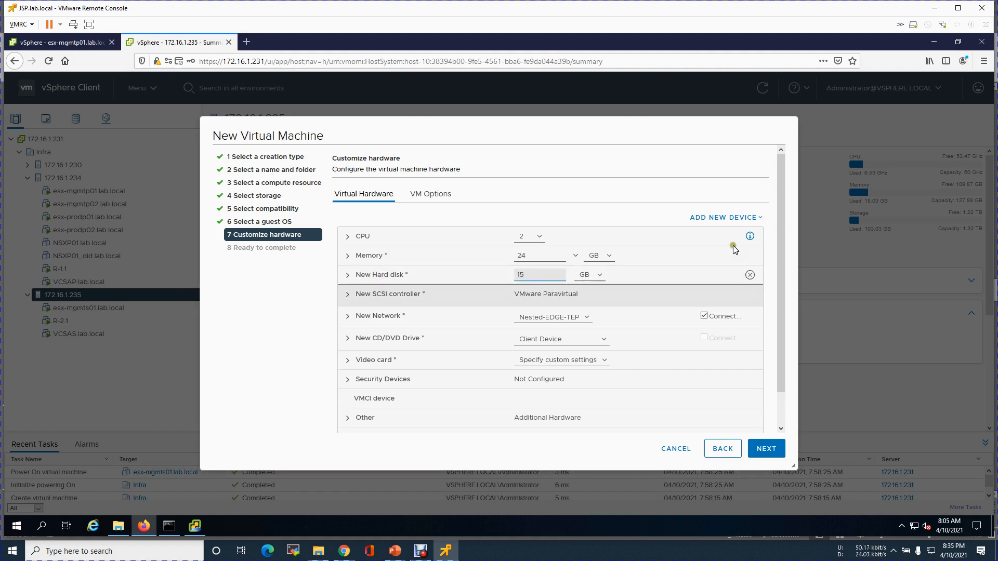
Add a second 200 GB hard disk with thin provisioning.
left_click(719, 218)
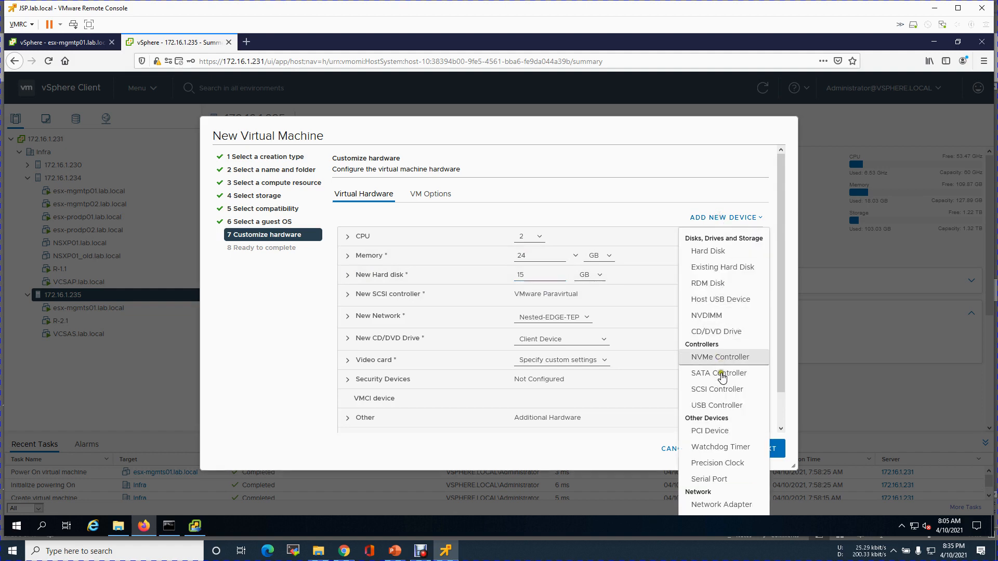
left_click(708, 251)
left_click(510, 294)
left_click_drag(511, 294, 479, 293)
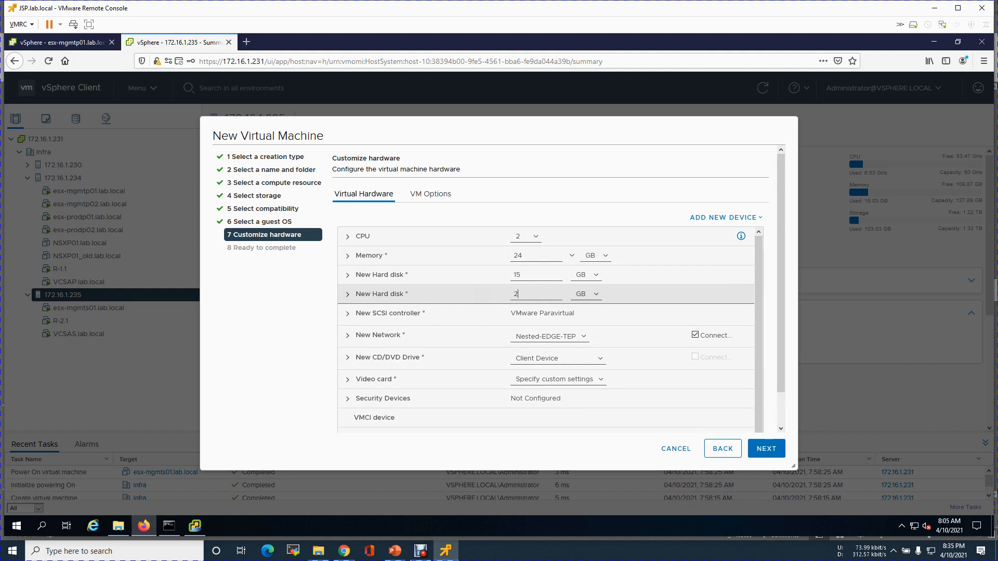
left_click(346, 294)
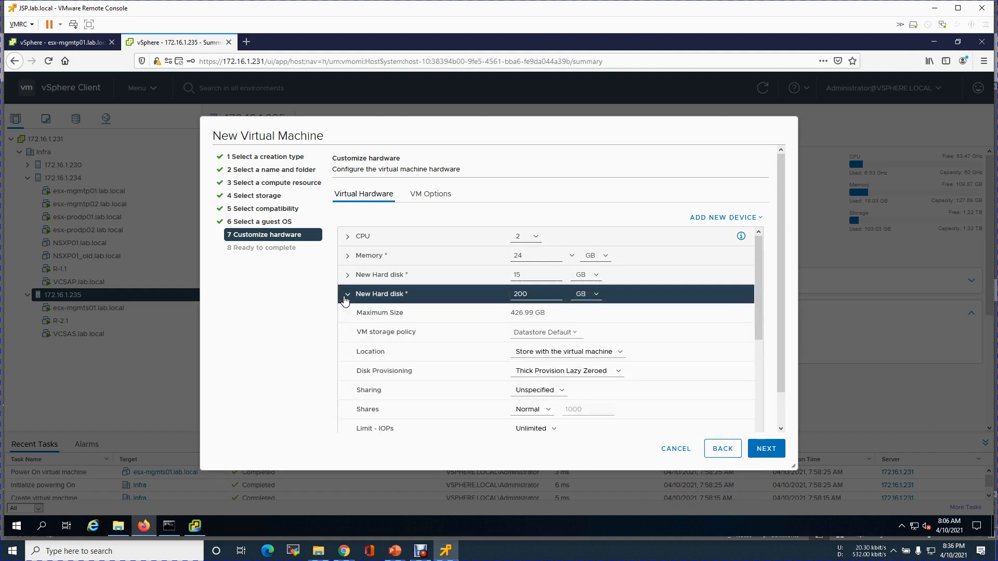
left_click(604, 376)
left_click(582, 408)
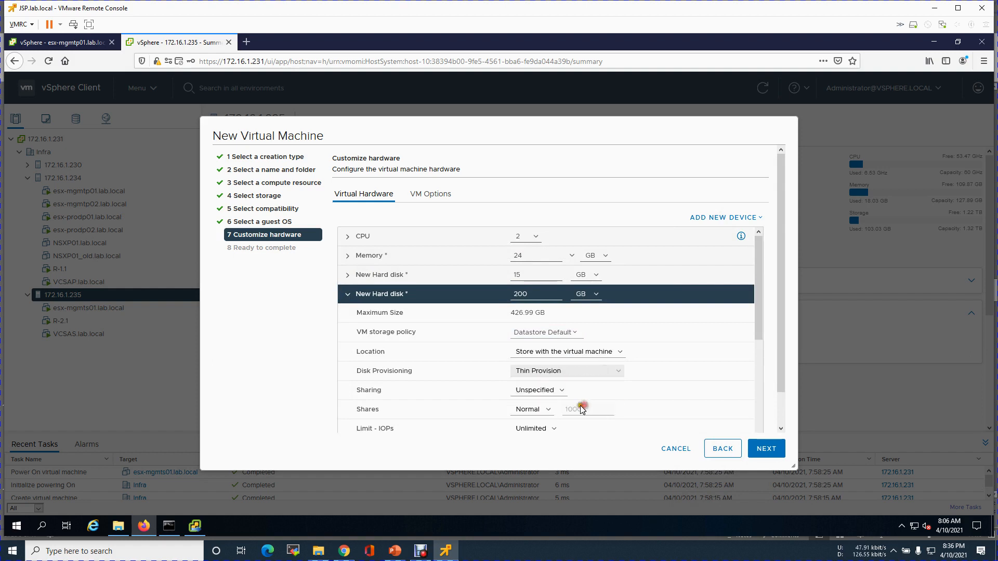
left_click(345, 295)
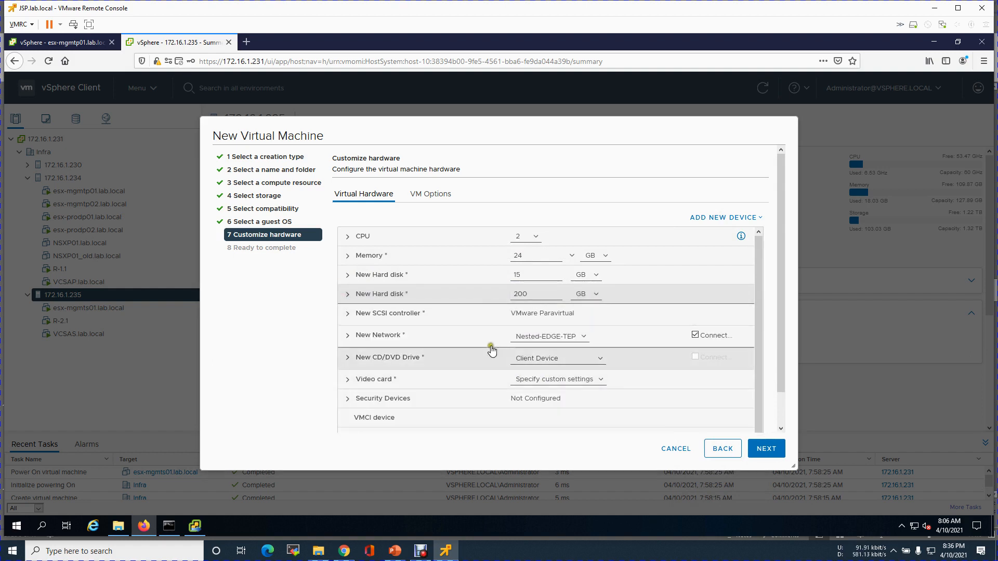
Connect the first network adapter to the Nested-Trunk network.
left_click(570, 337)
left_click(555, 361)
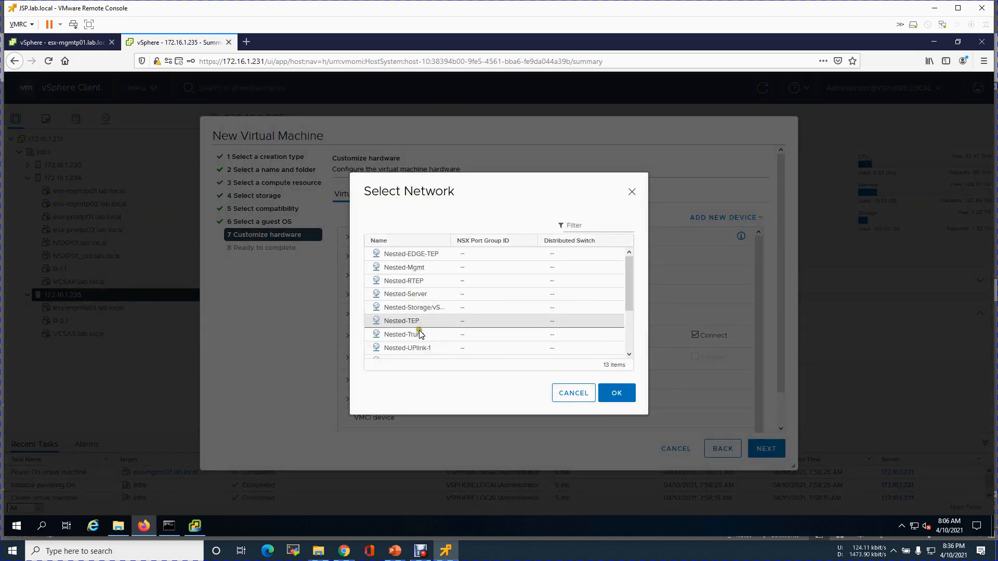
left_click(470, 336)
left_click(618, 394)
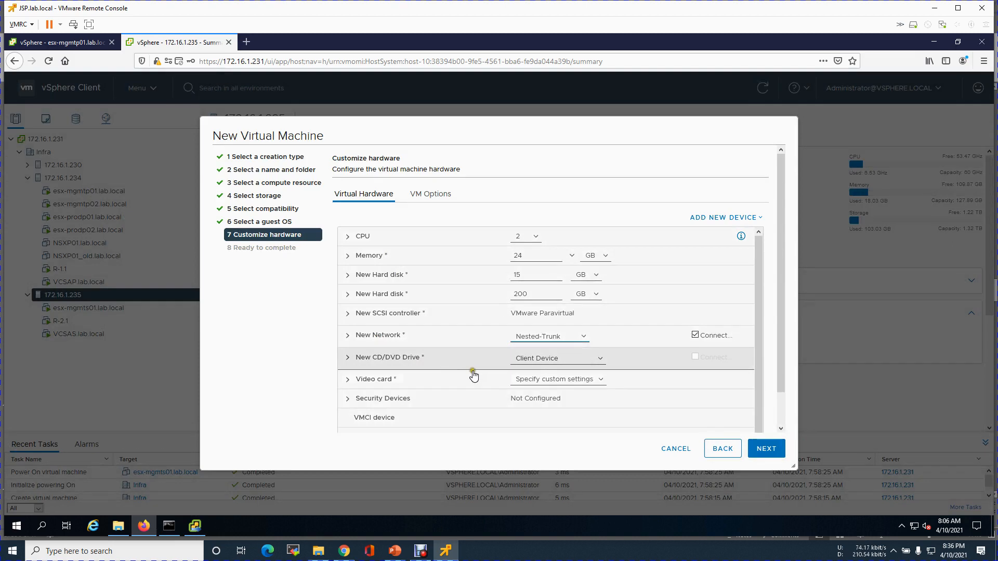
left_click(347, 336)
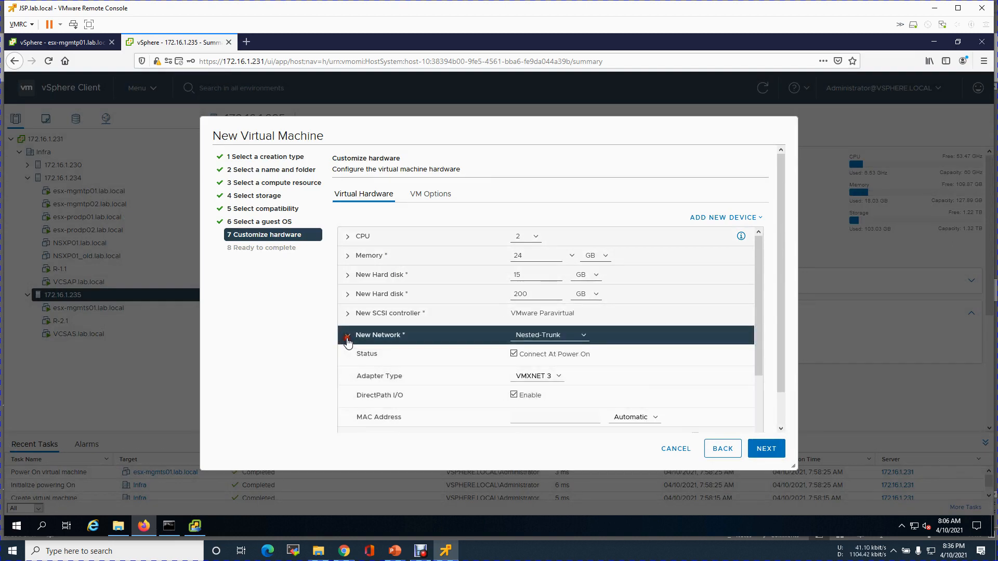
left_click(348, 337)
Add three more network adapters to the VM.
left_click(741, 217)
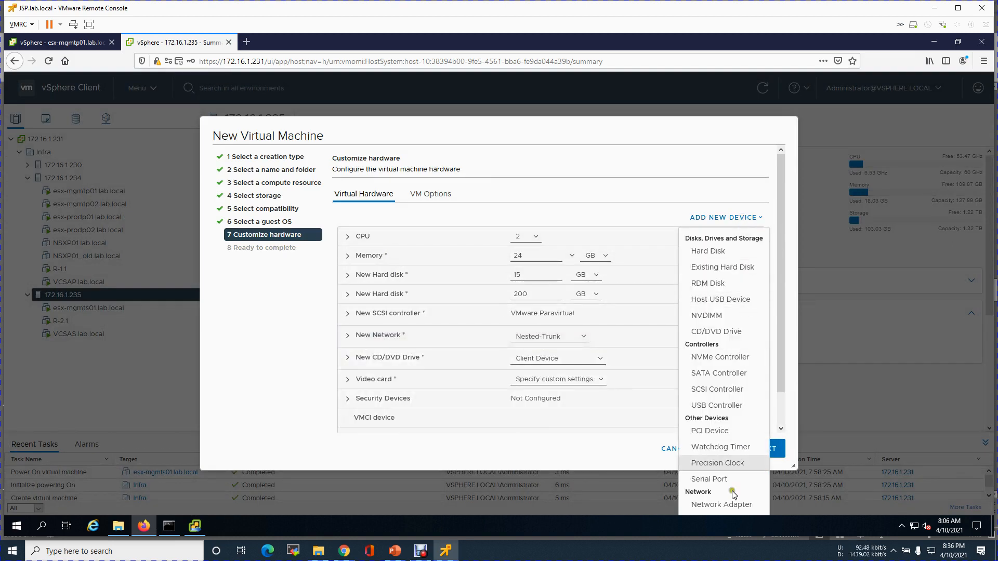
left_click(727, 505)
left_click(743, 218)
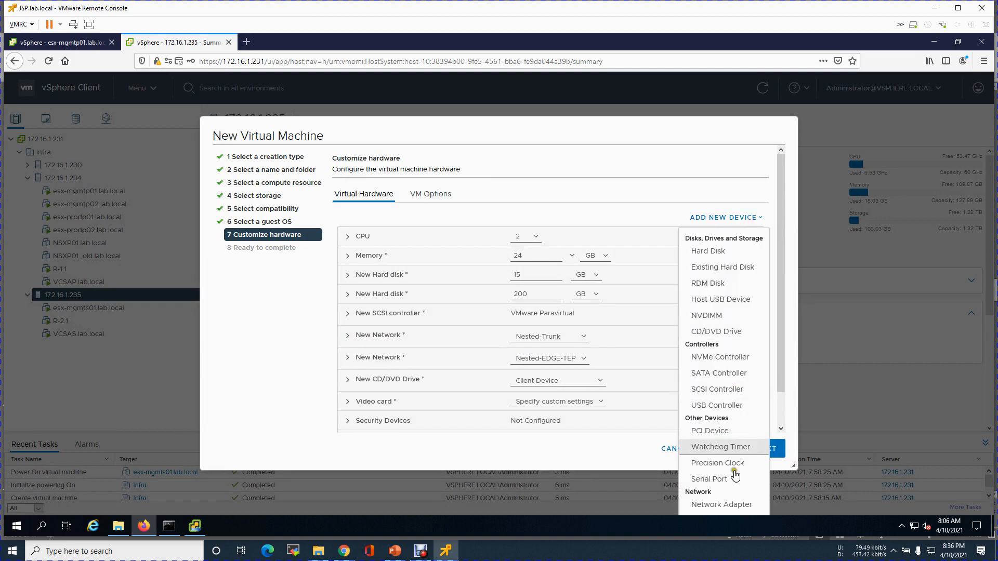
left_click(727, 506)
left_click(739, 218)
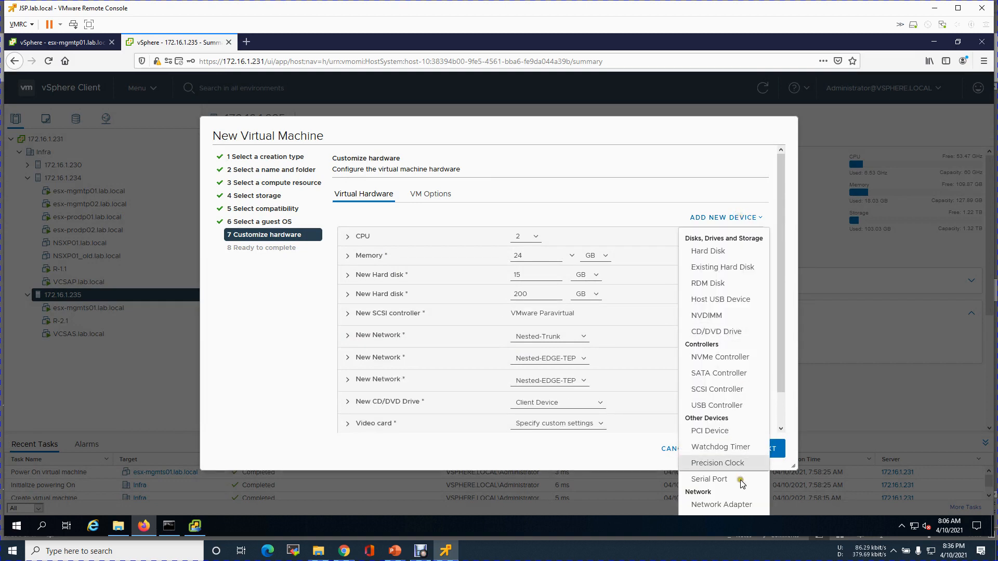
left_click(737, 505)
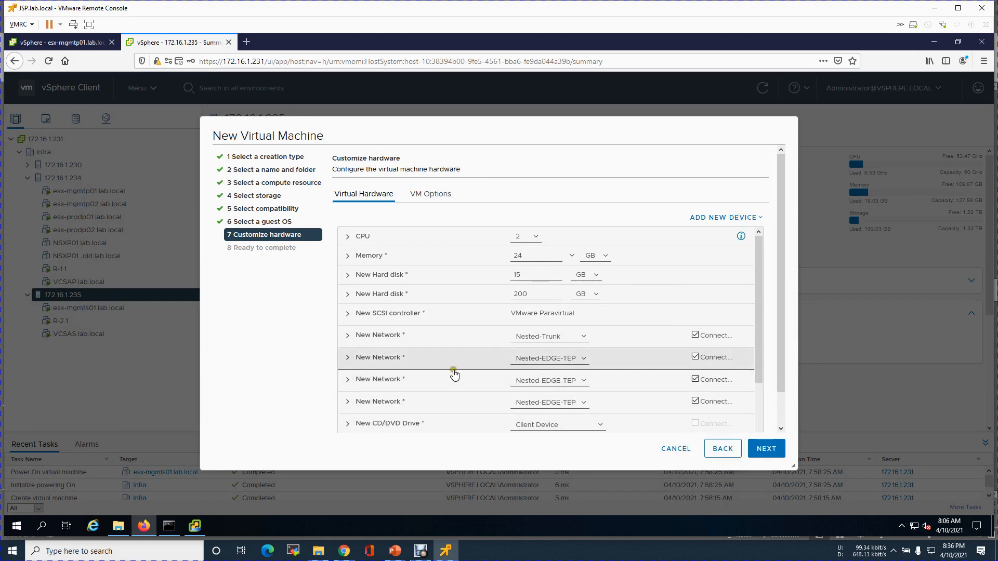
Assign Nested-Trunk to the second, third and fourth network adapters.
left_click(561, 364)
left_click(545, 384)
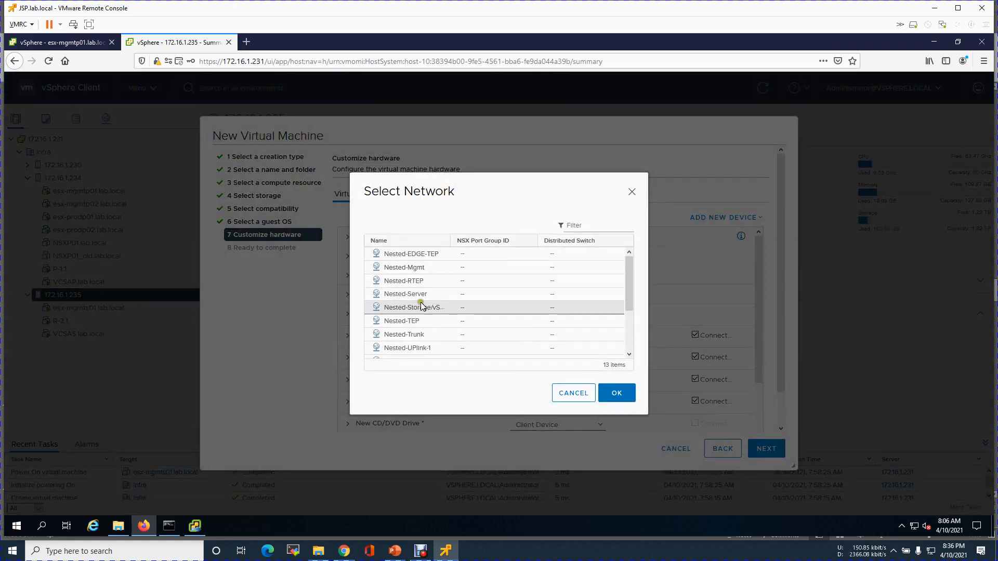
left_click(428, 335)
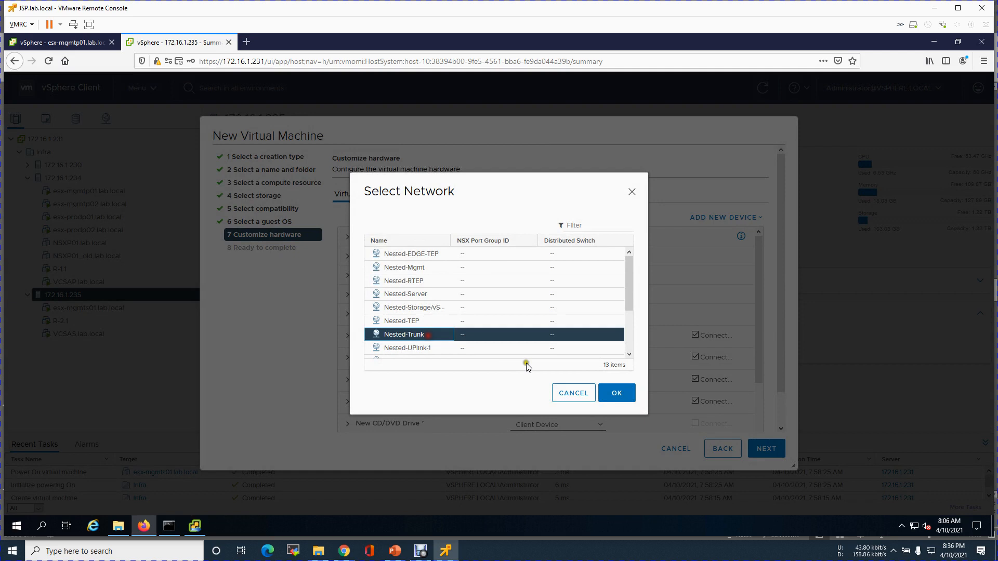
left_click(621, 395)
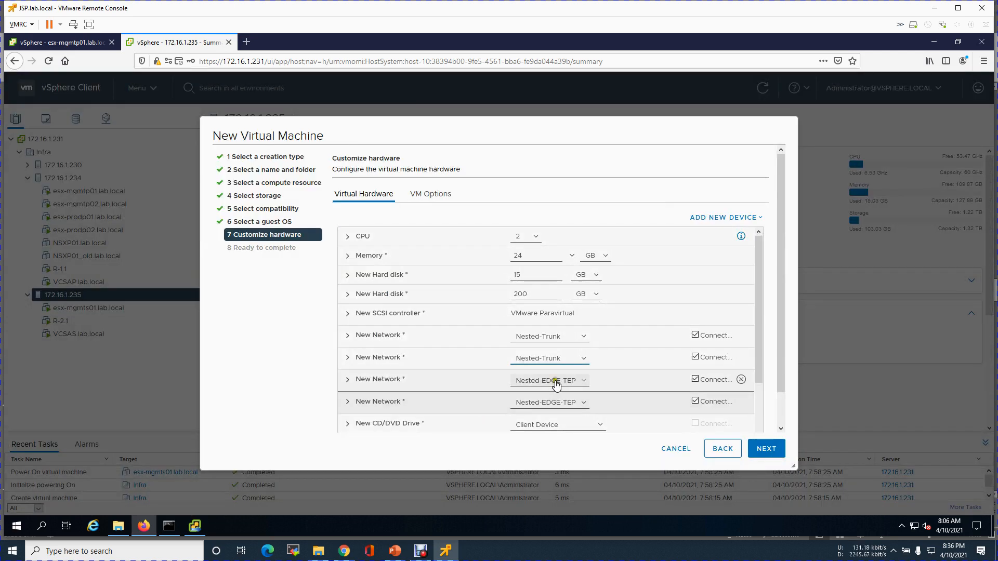
left_click(552, 380)
left_click(559, 406)
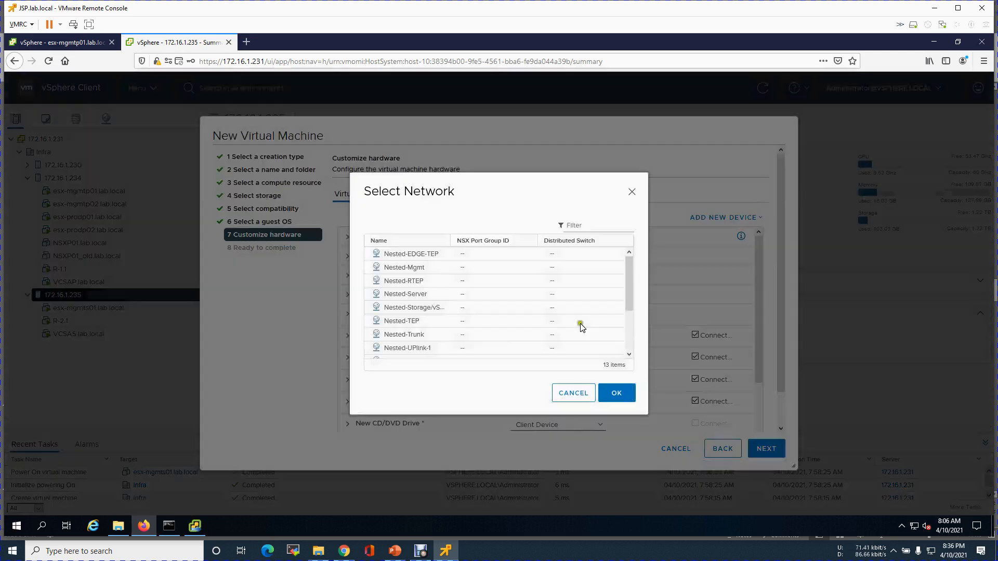
left_click(498, 335)
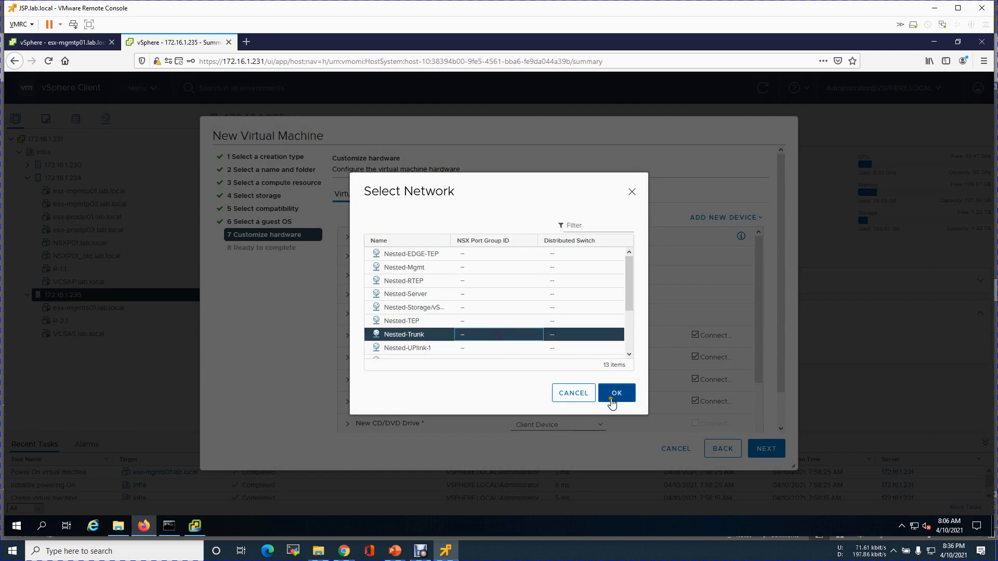
left_click(614, 398)
left_click(569, 404)
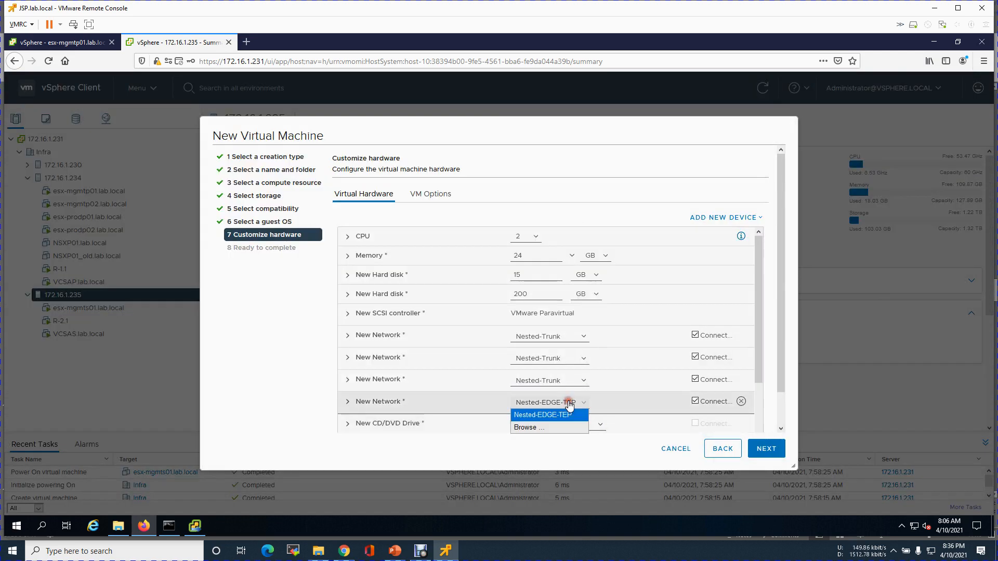
left_click(543, 428)
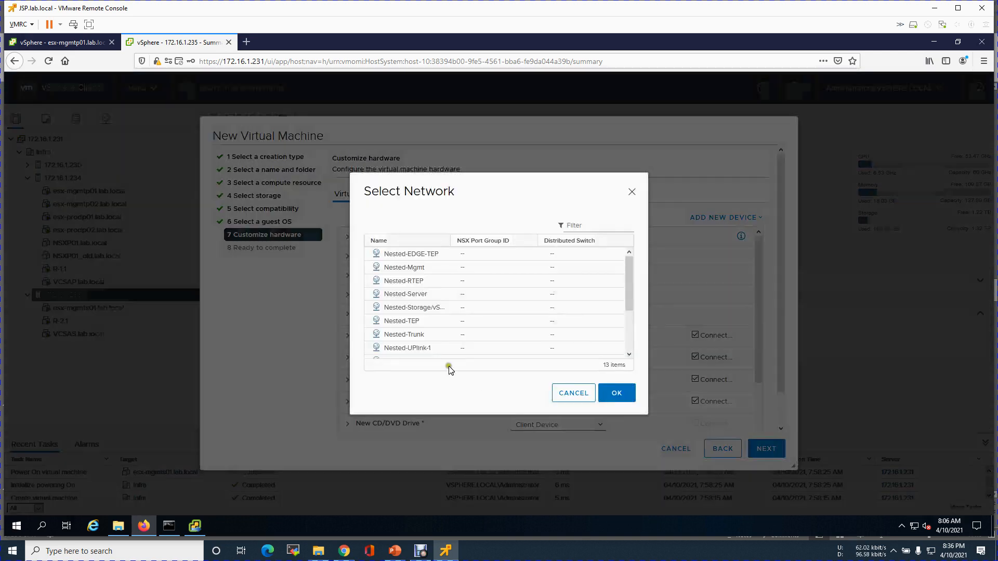
left_click(427, 335)
left_click(616, 395)
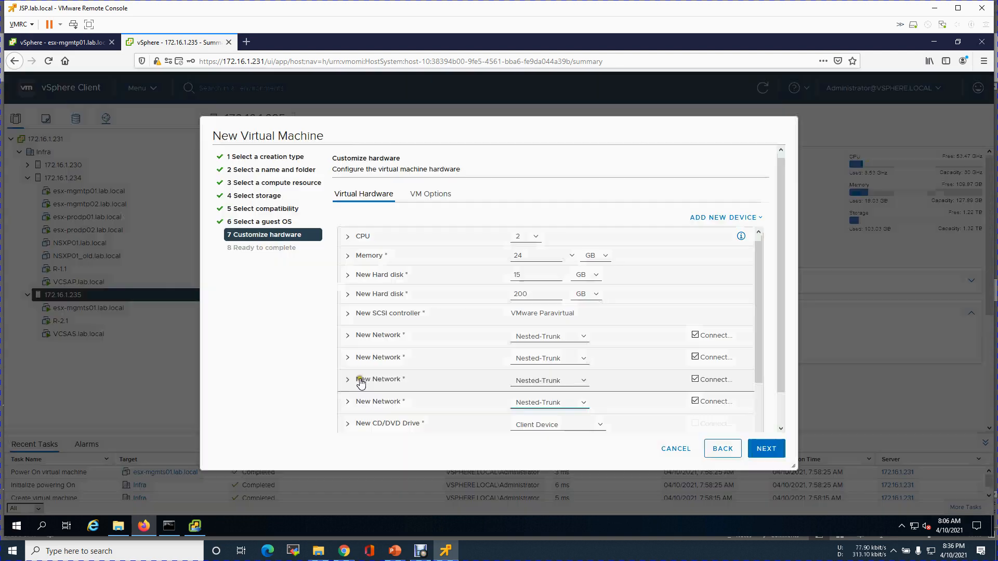
Review each network adapter's details to verify the Nested-Trunk assignments.
left_click(347, 383)
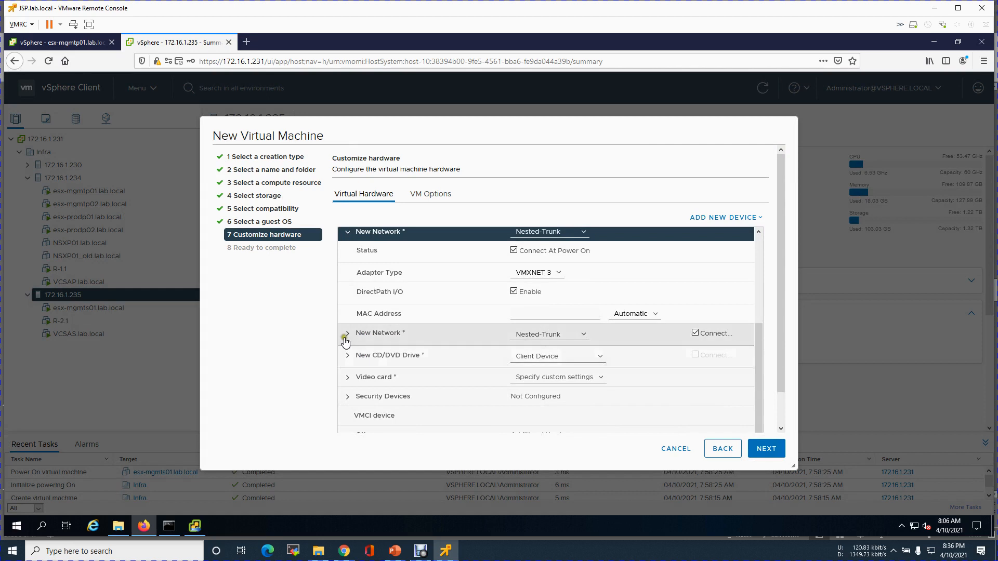
left_click(345, 333)
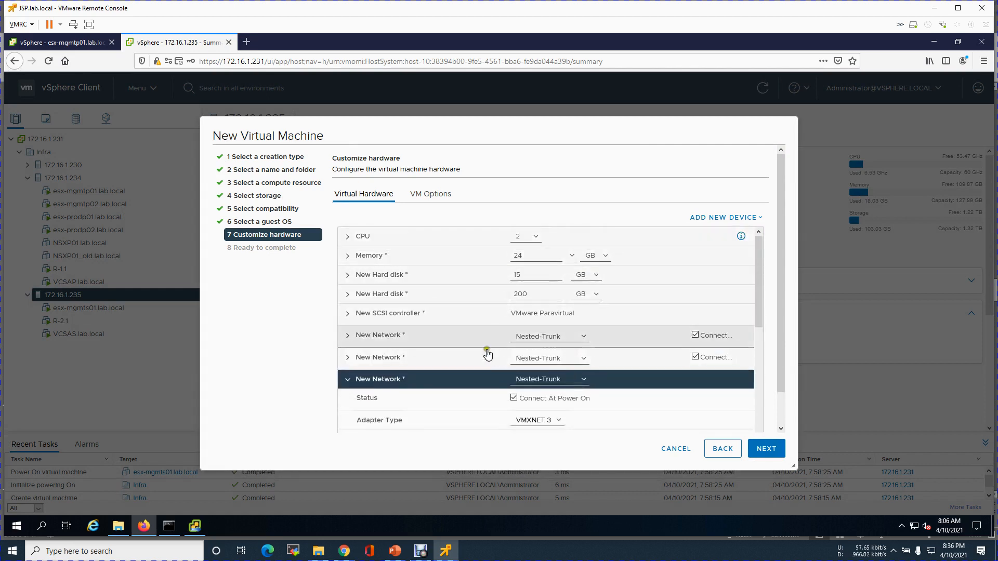
left_click(353, 356)
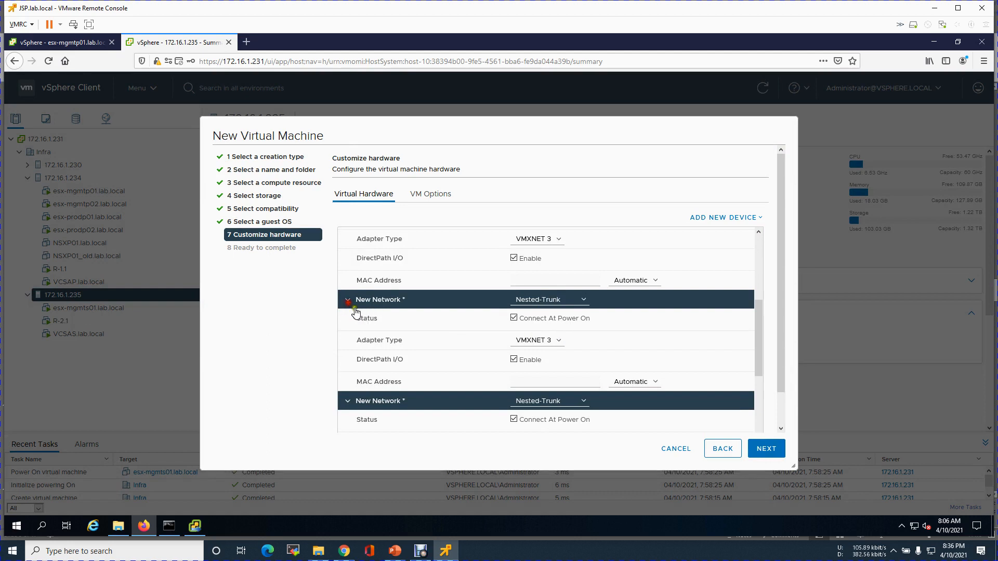
left_click(349, 300)
scroll(351, 337, "down", 2)
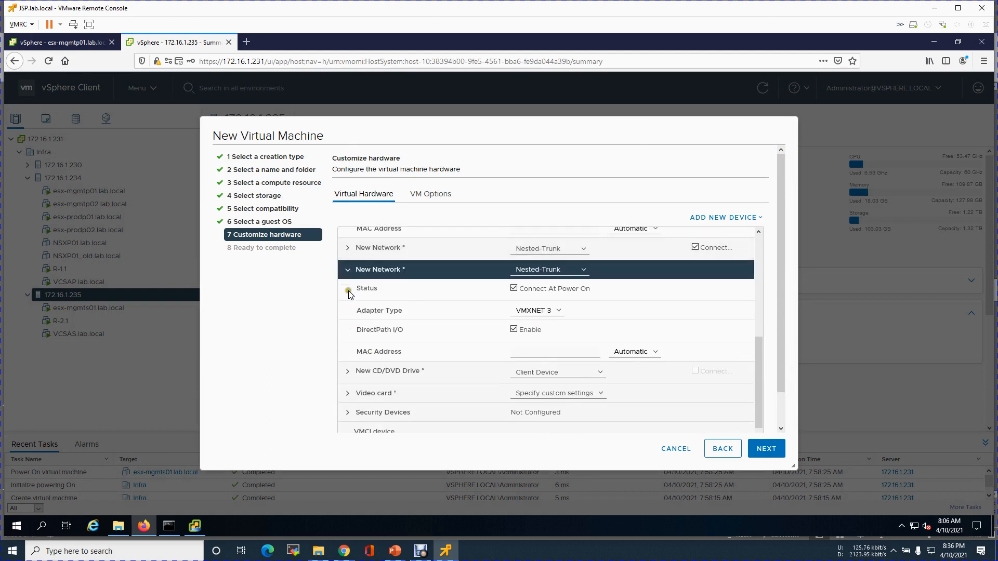
left_click(348, 273)
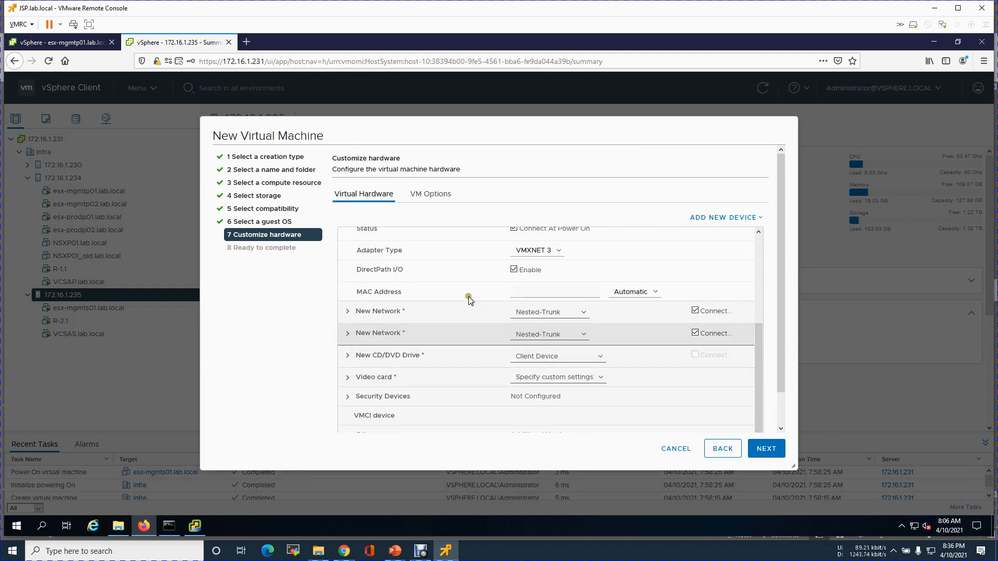
scroll(438, 296, "up", 5)
left_click(347, 356)
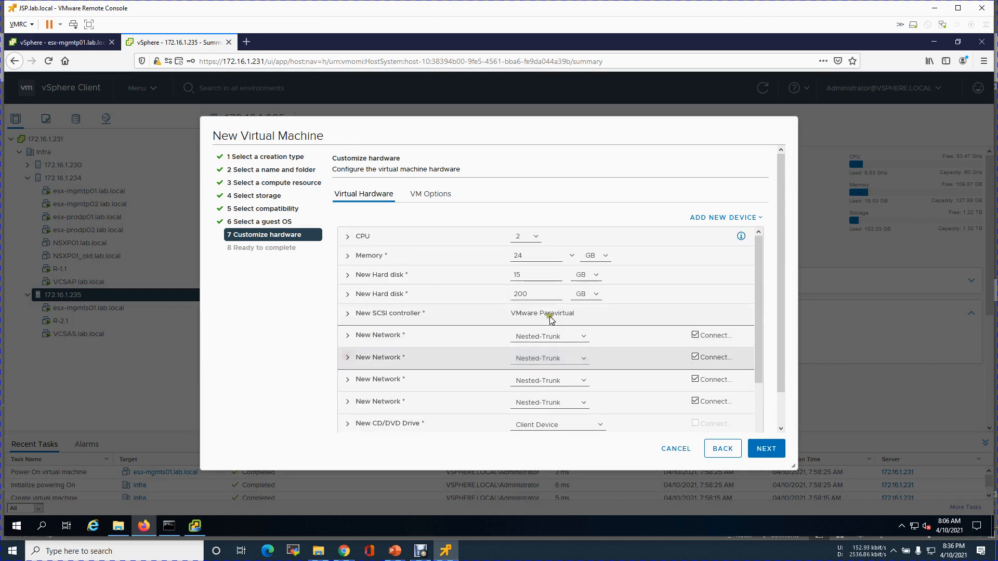
scroll(605, 311, "down", 3)
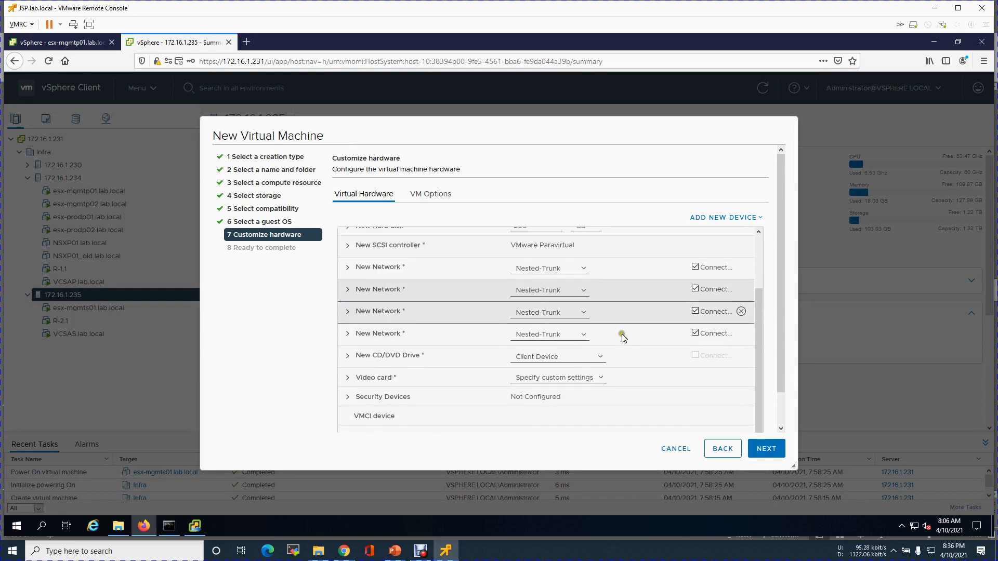
Mount the ESXi 7.0U1c installer ISO from NFS > VMware-Software on the new CD/DVD drive.
left_click(379, 358)
left_click(597, 357)
left_click(545, 385)
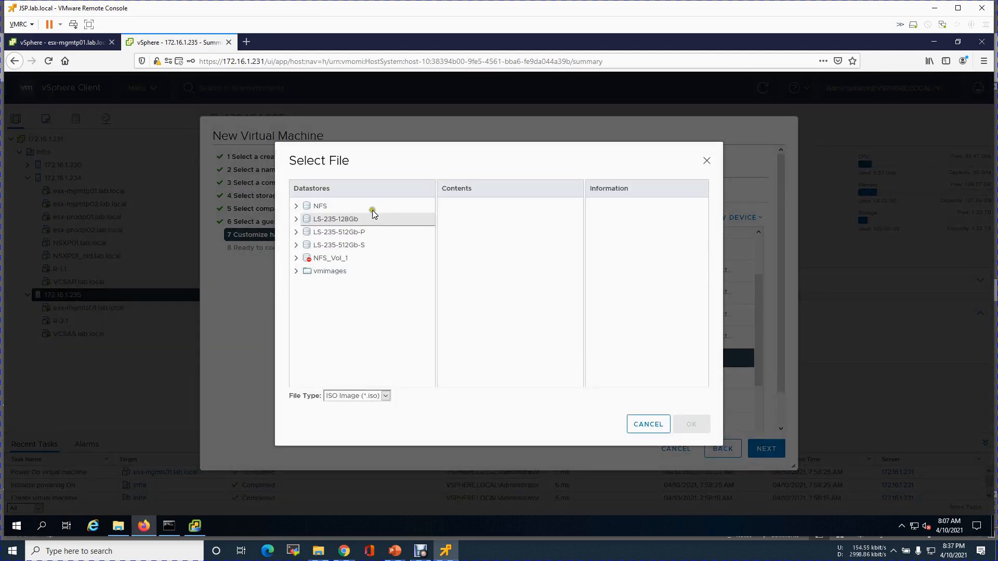
left_click(352, 207)
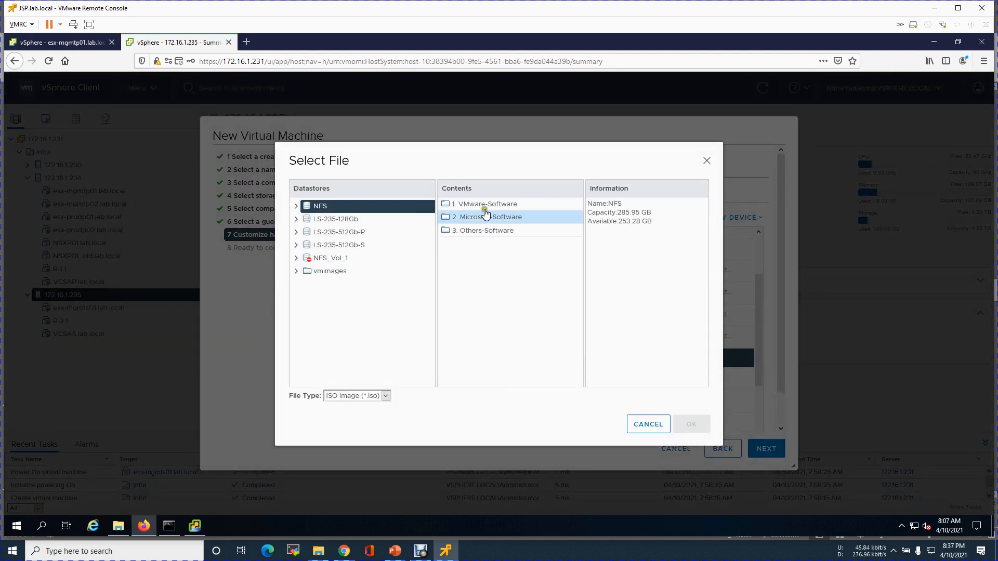
double_click(483, 204)
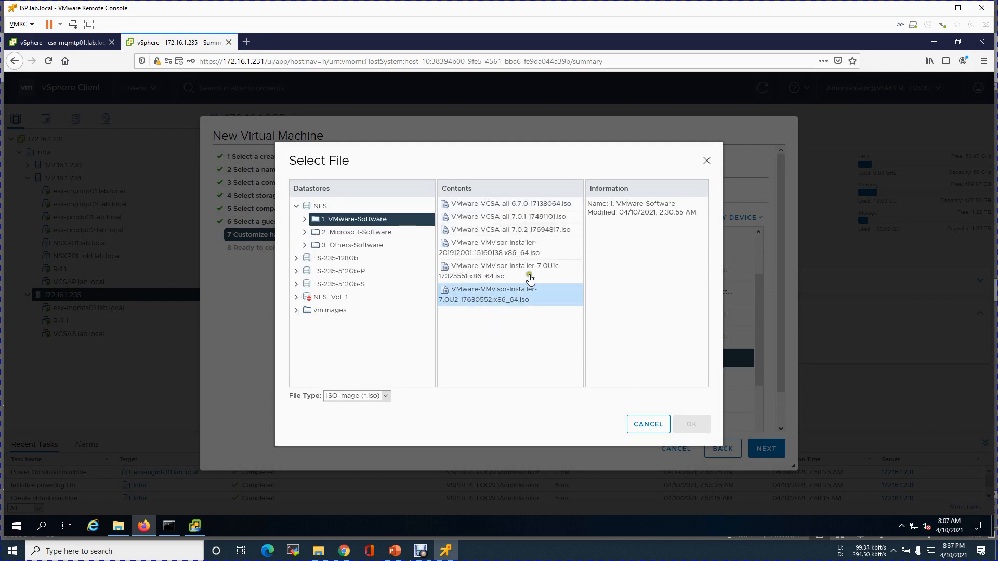
left_click(541, 275)
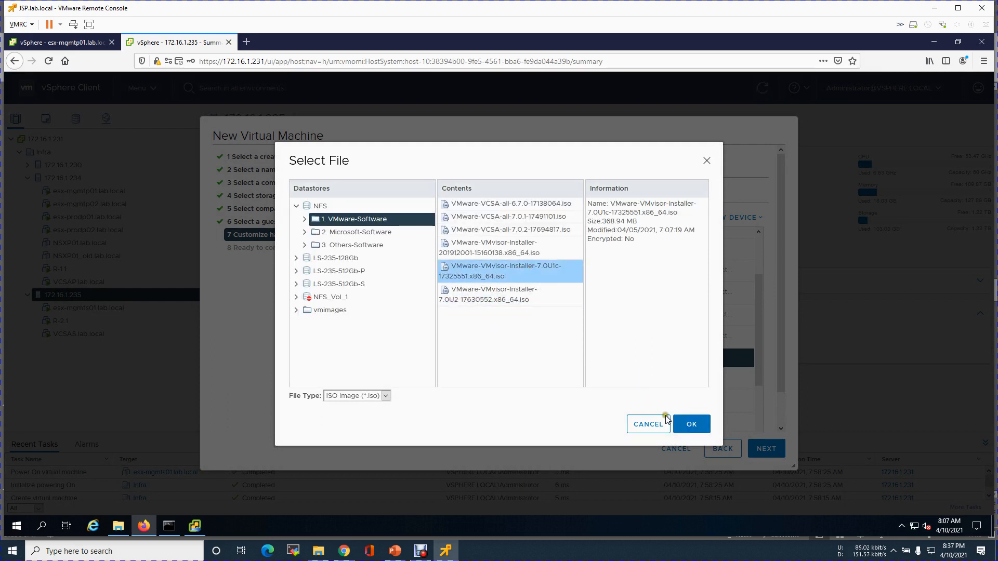
left_click(692, 425)
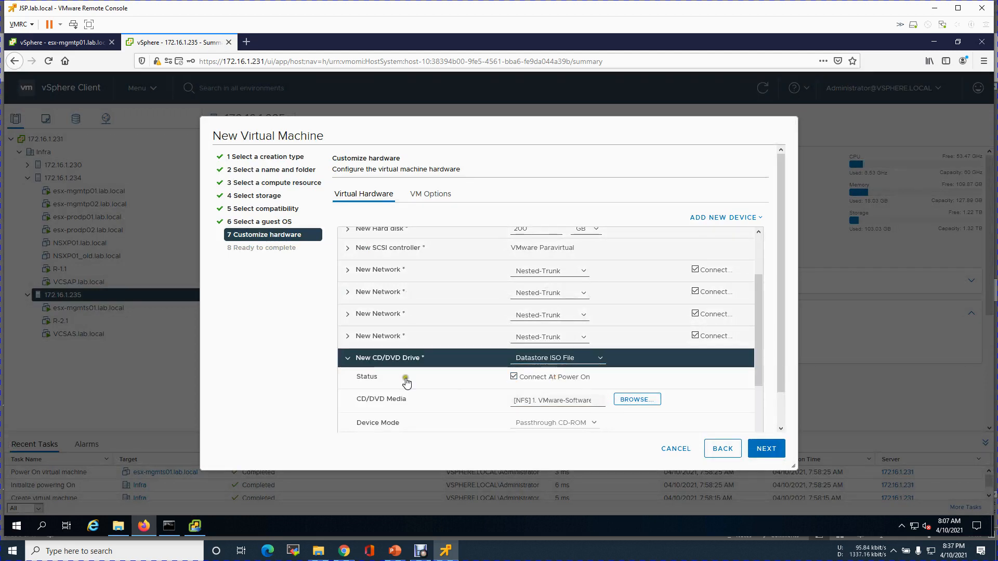
left_click(351, 361)
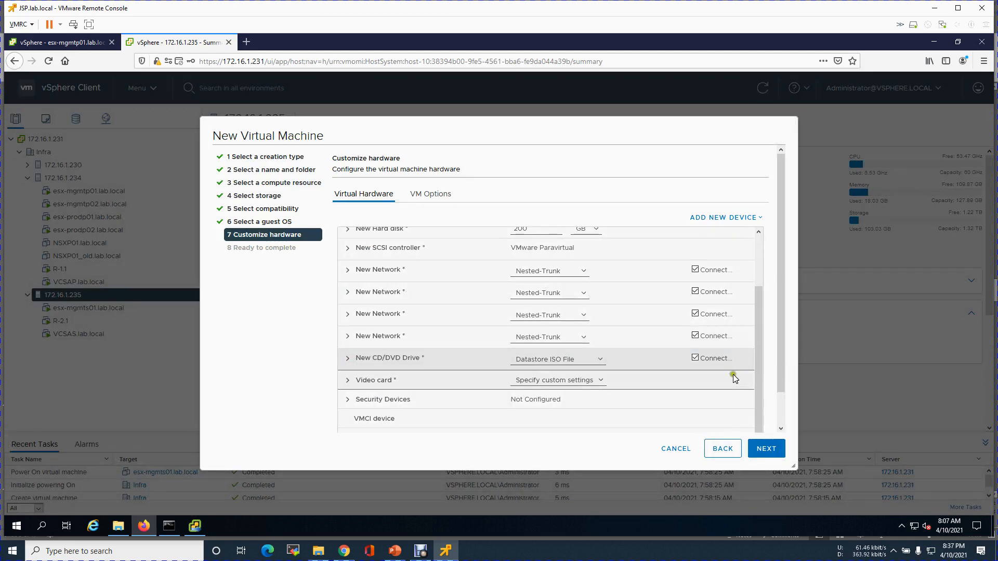
Review the Ready to complete summary and finish creating esx-mgmts02.
scroll(781, 385, "down", 2)
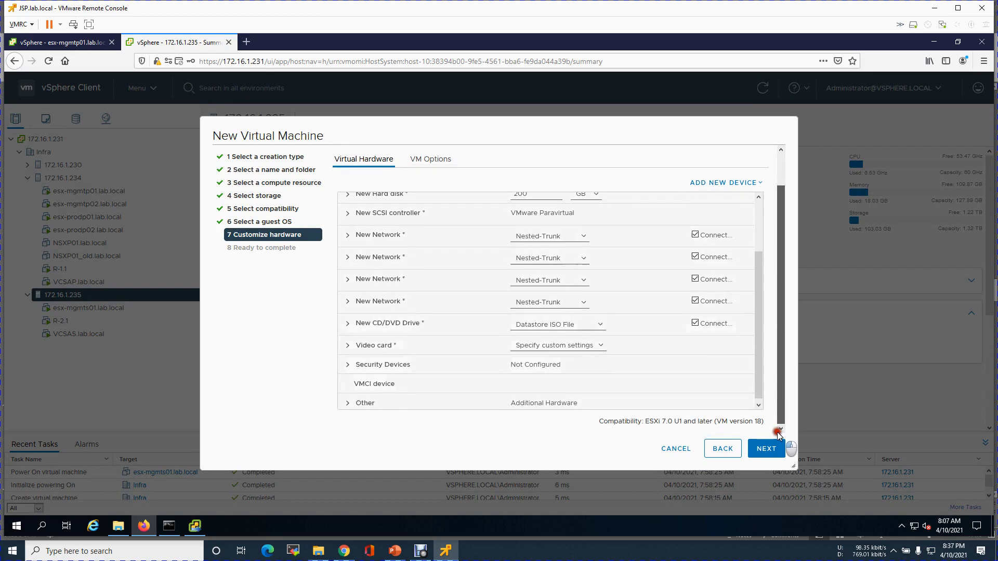
left_click(755, 456)
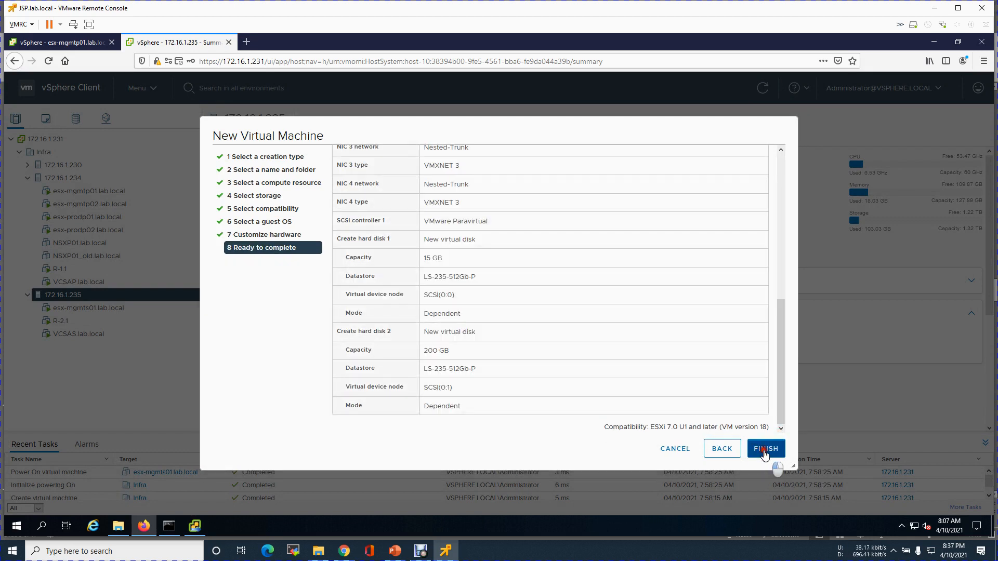
left_click(764, 450)
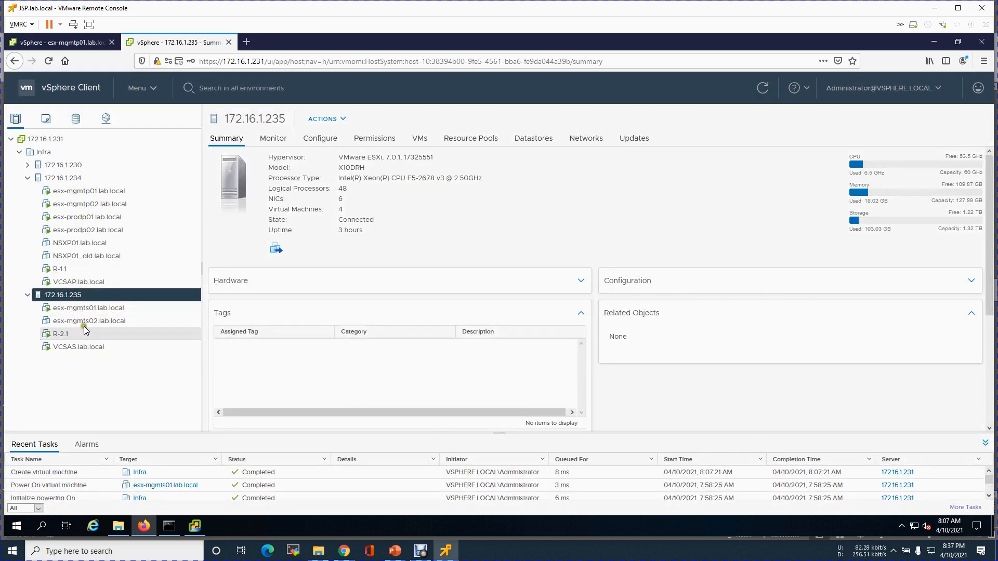
Change esx-mgmts01's CD/DVD drive 1 to Client Device in Edit Settings.
left_click(99, 309)
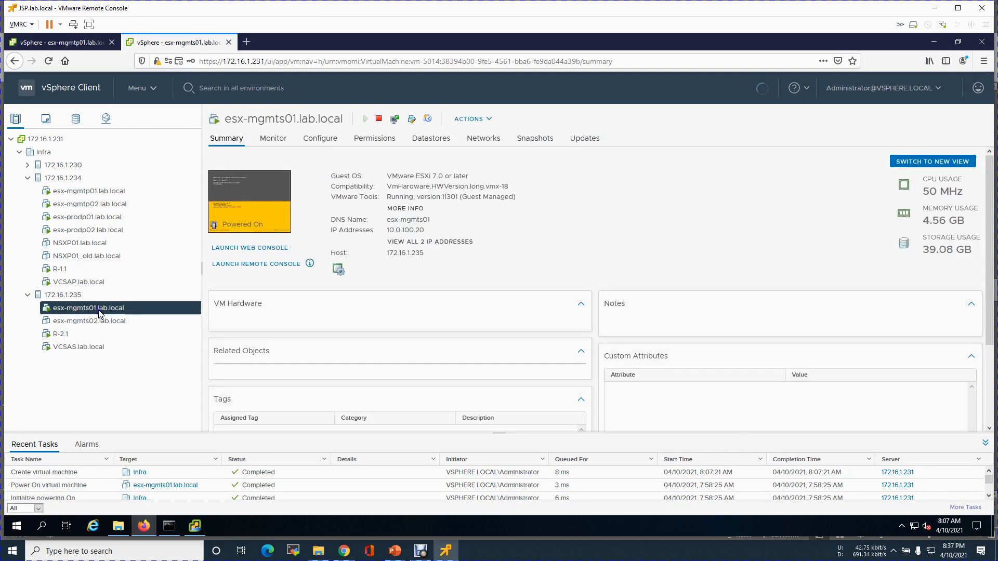
right_click(99, 310)
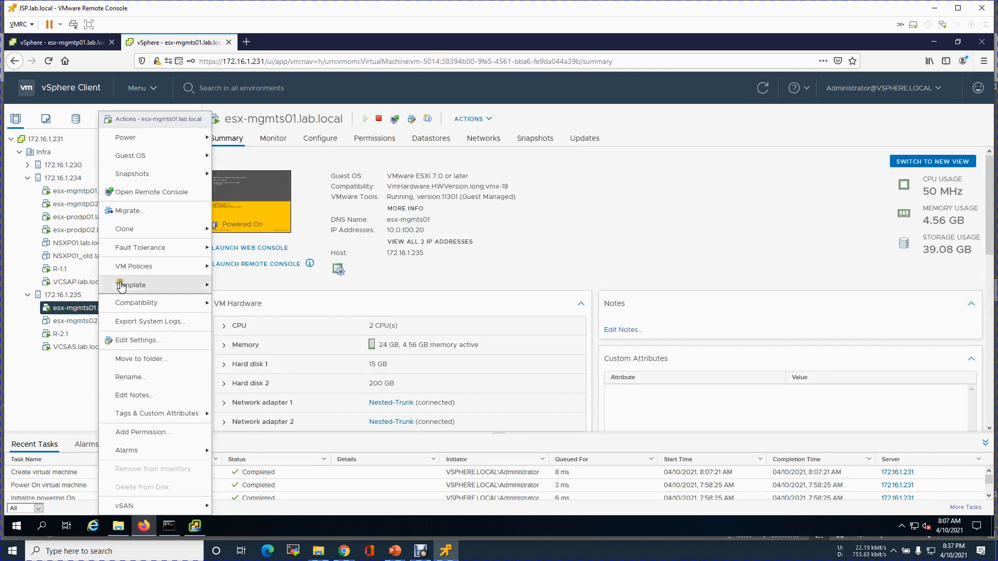
left_click(130, 340)
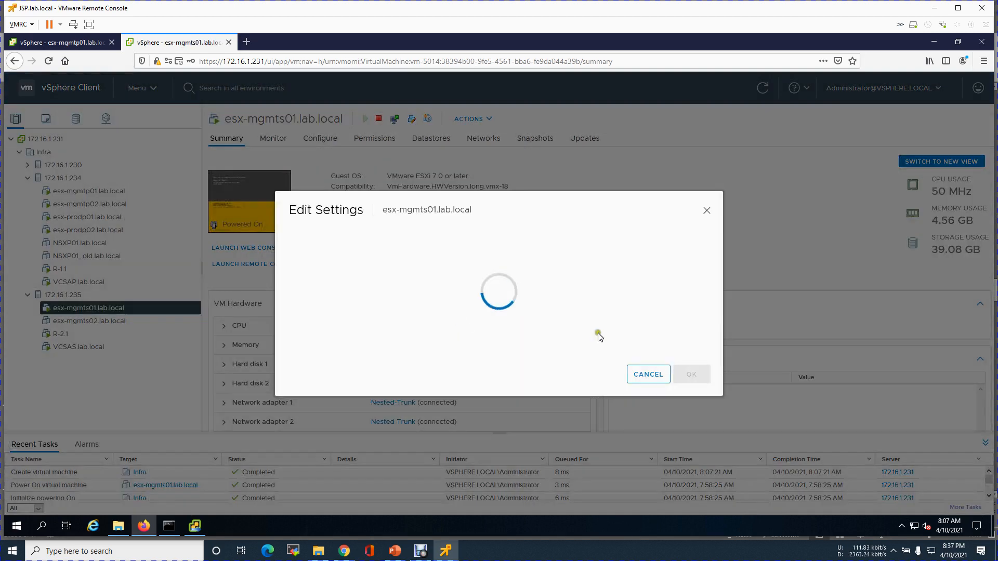
left_click(545, 376)
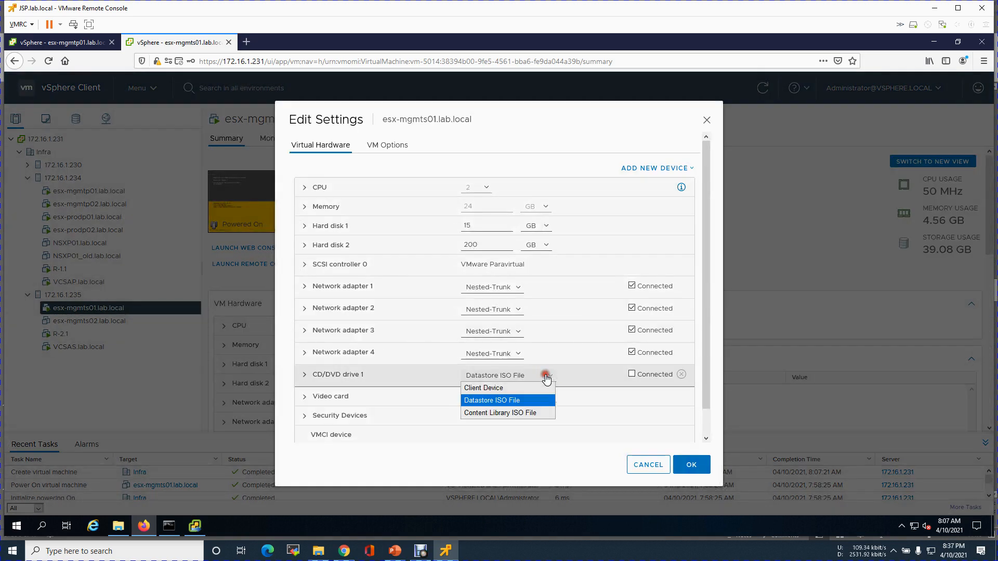
left_click(528, 388)
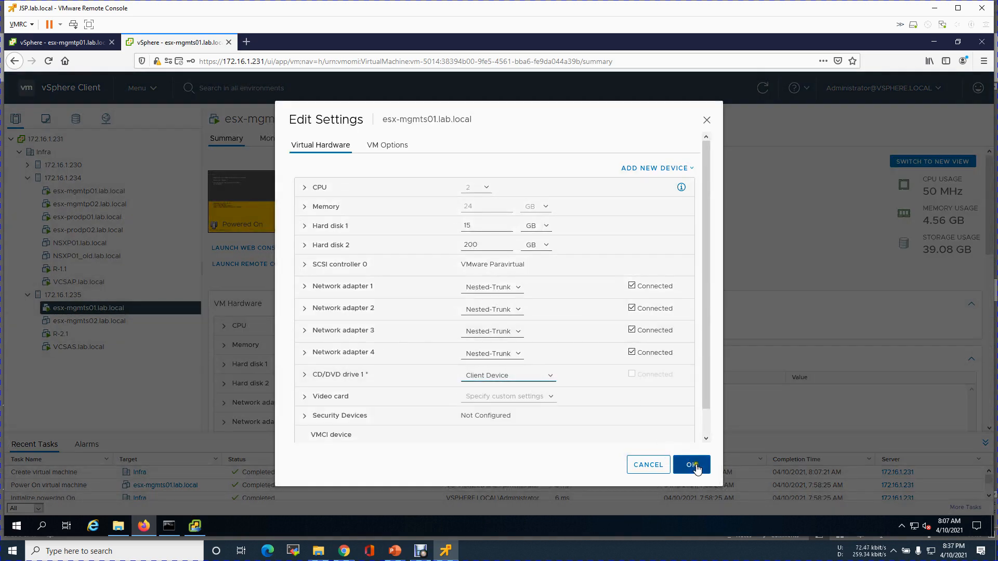
left_click(691, 465)
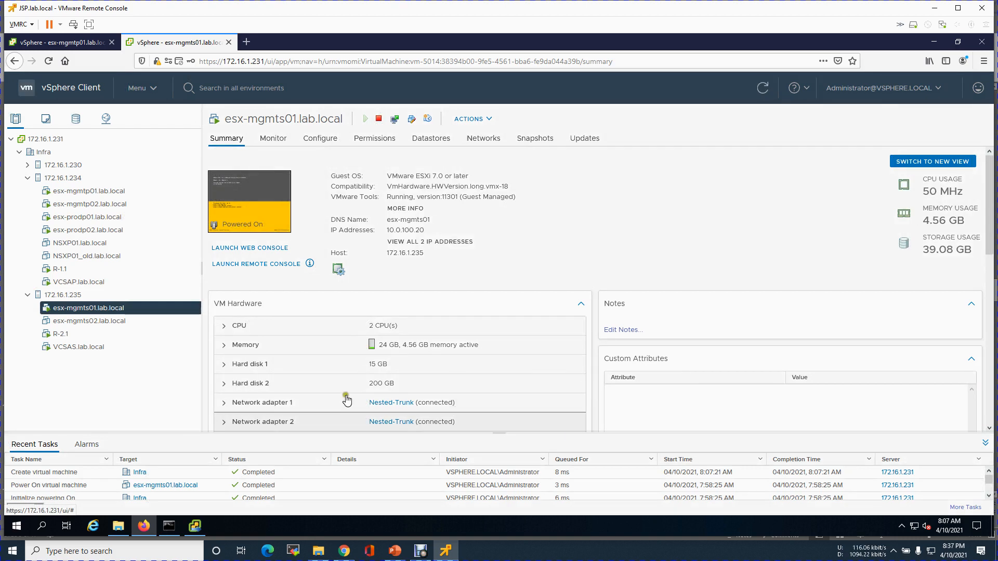
View esx-mgmts02's summary, minimize the vCenter installer, and return to host 172.16.1.235.
left_click(101, 322)
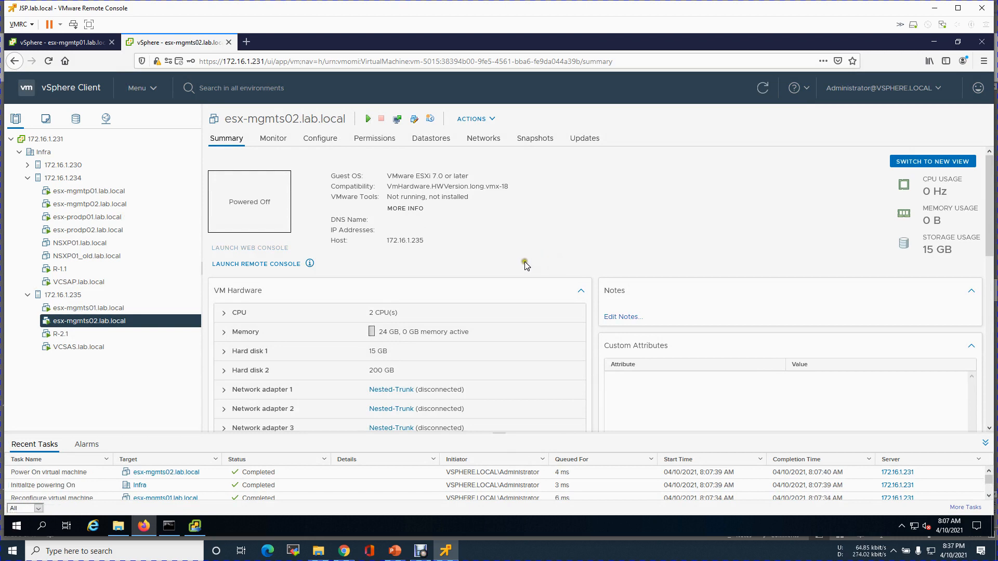
left_click(202, 525)
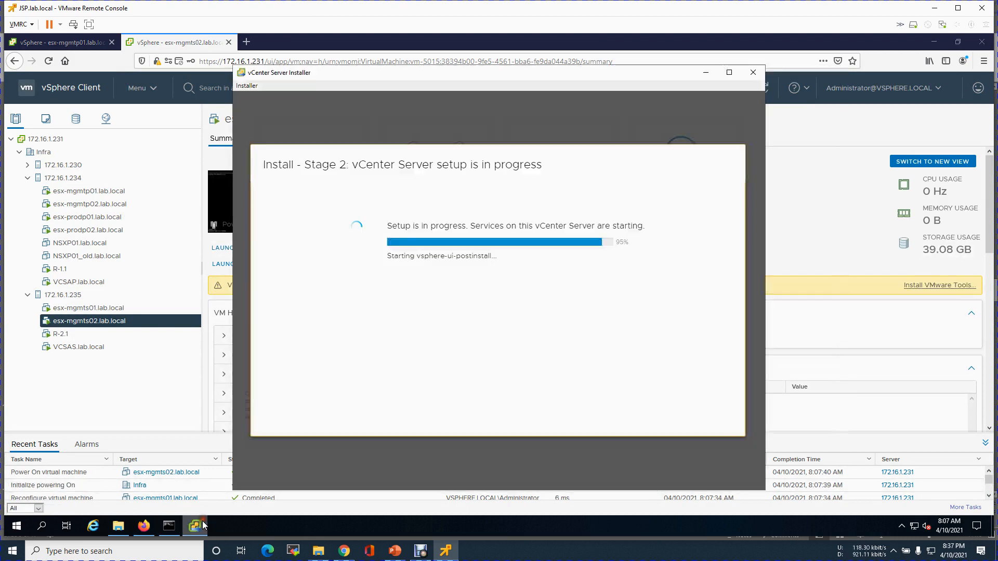
left_click(202, 526)
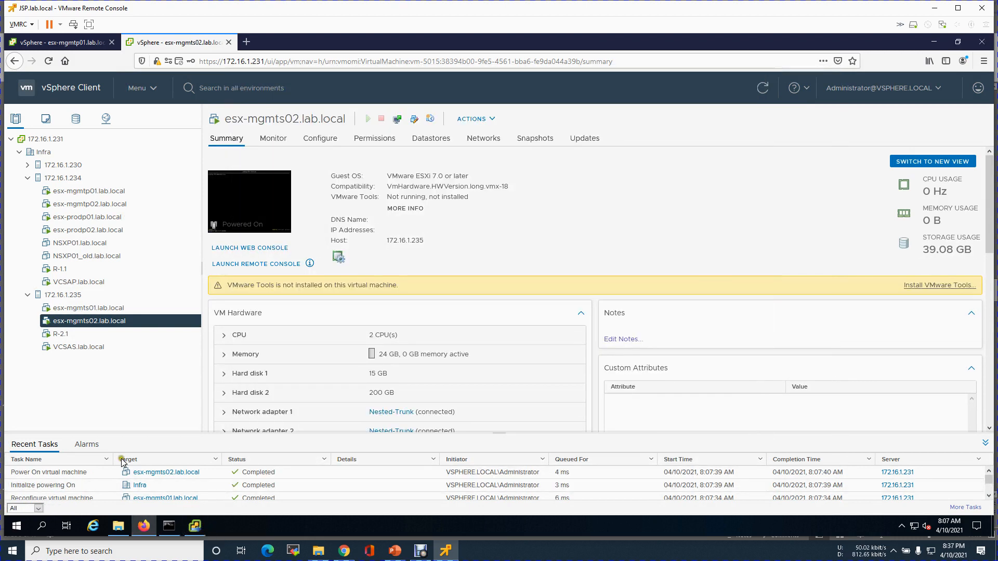
left_click(66, 296)
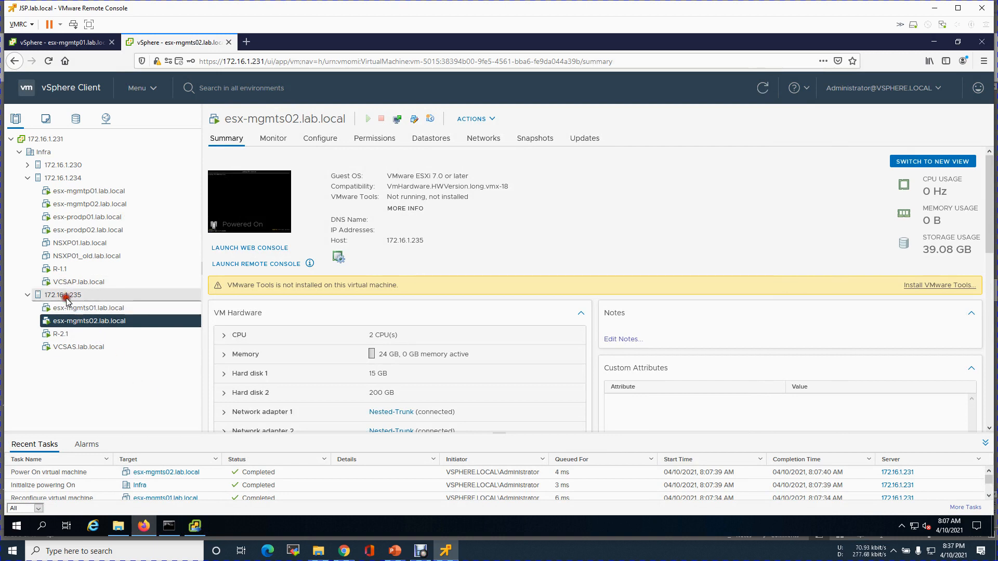
Start a brand-new virtual machine on host 172.16.1.235 and select the default VM name for replacement.
right_click(66, 299)
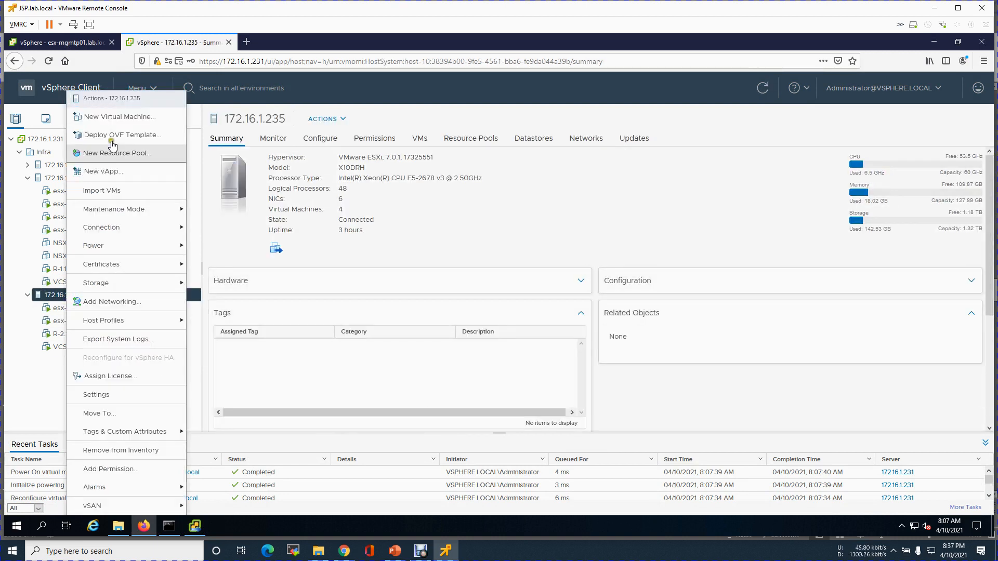
left_click(115, 117)
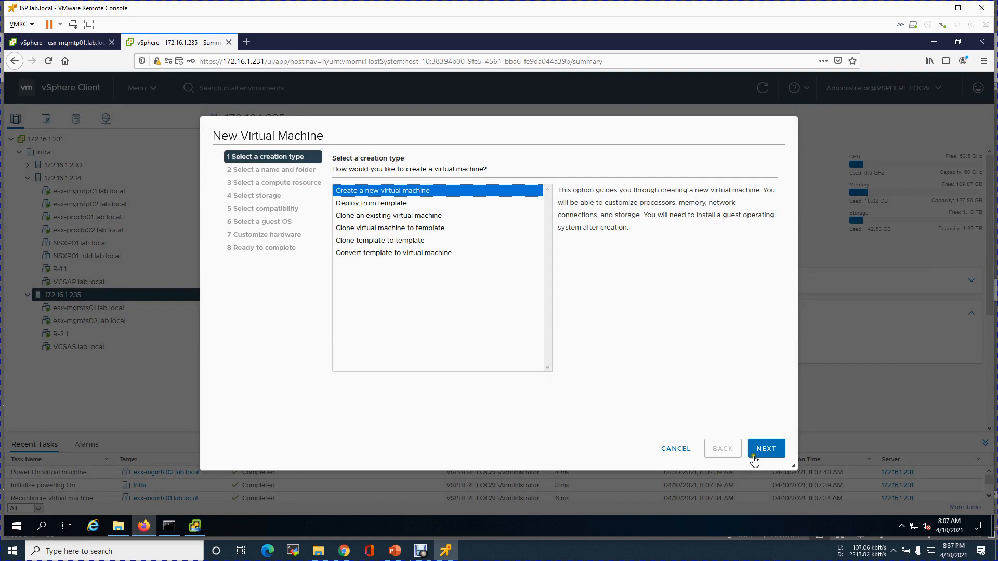
left_click(761, 450)
left_click_drag(523, 194, 417, 187)
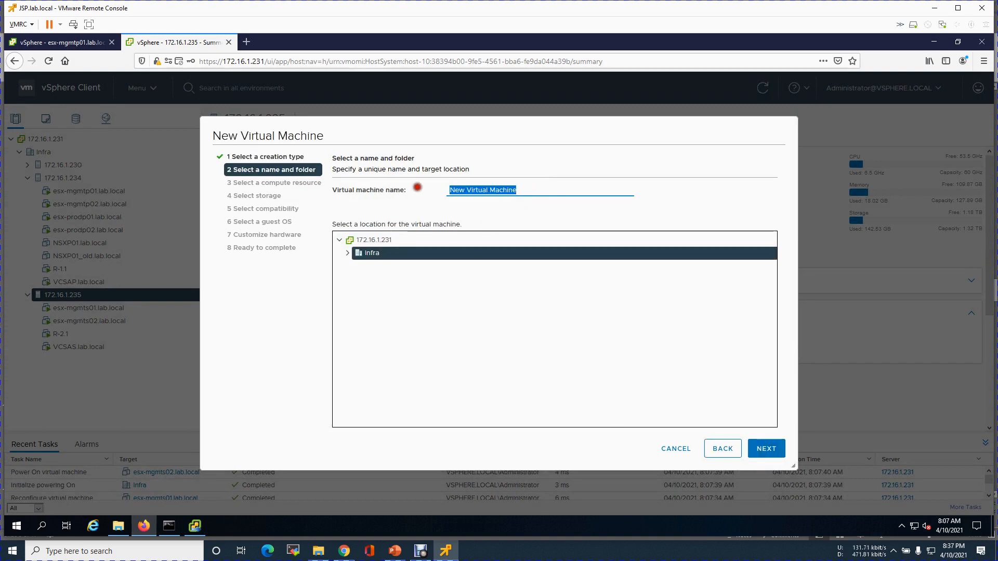
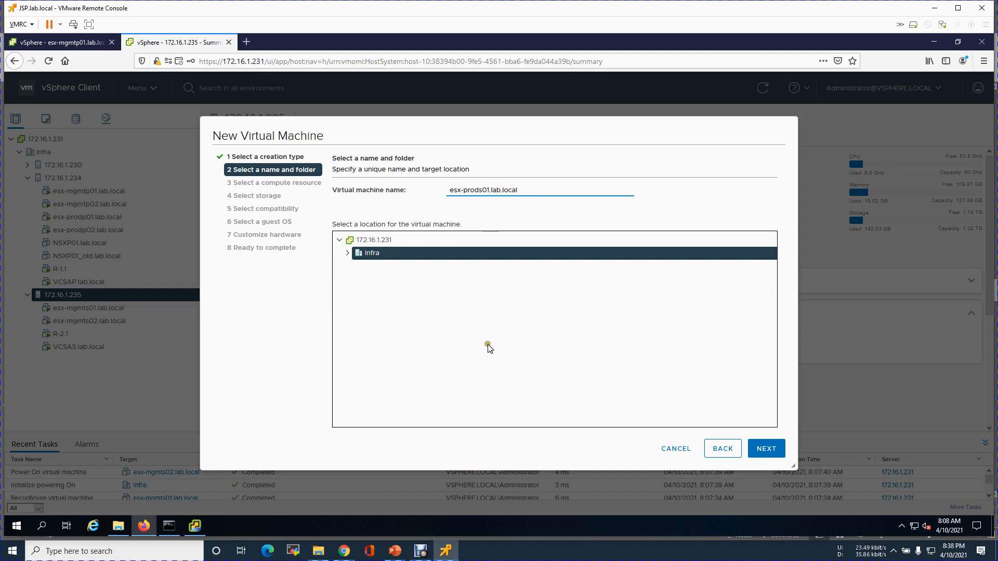
Keep the default name and host 172.16.1.235, and store the VM on datastore LS-235-512Gb-P.
left_click(766, 450)
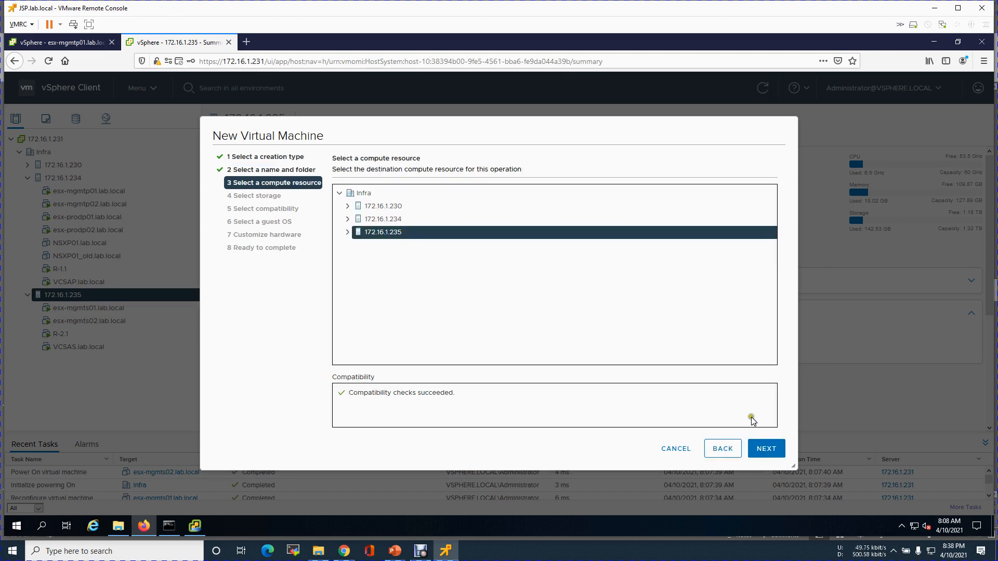
left_click(759, 450)
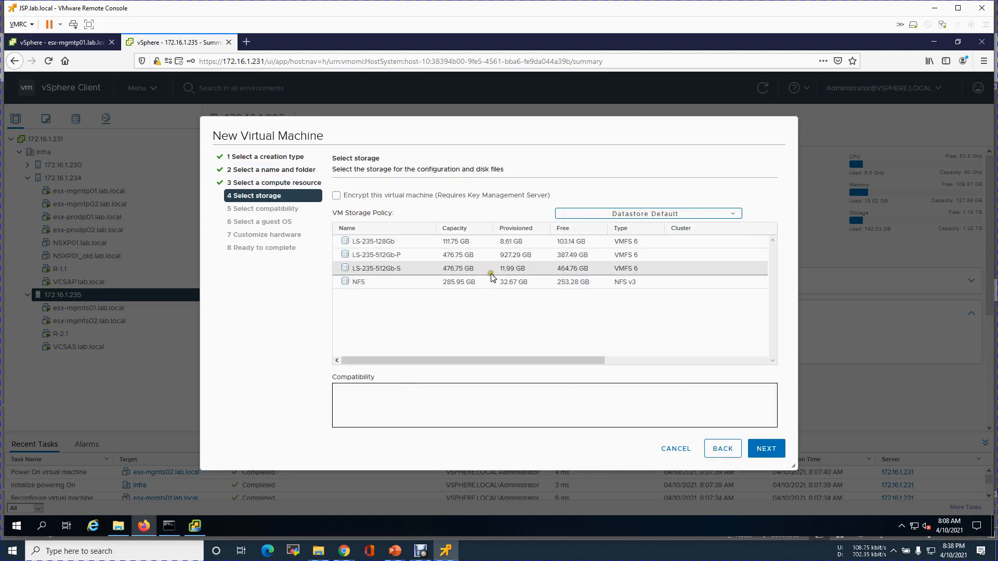
left_click(496, 259)
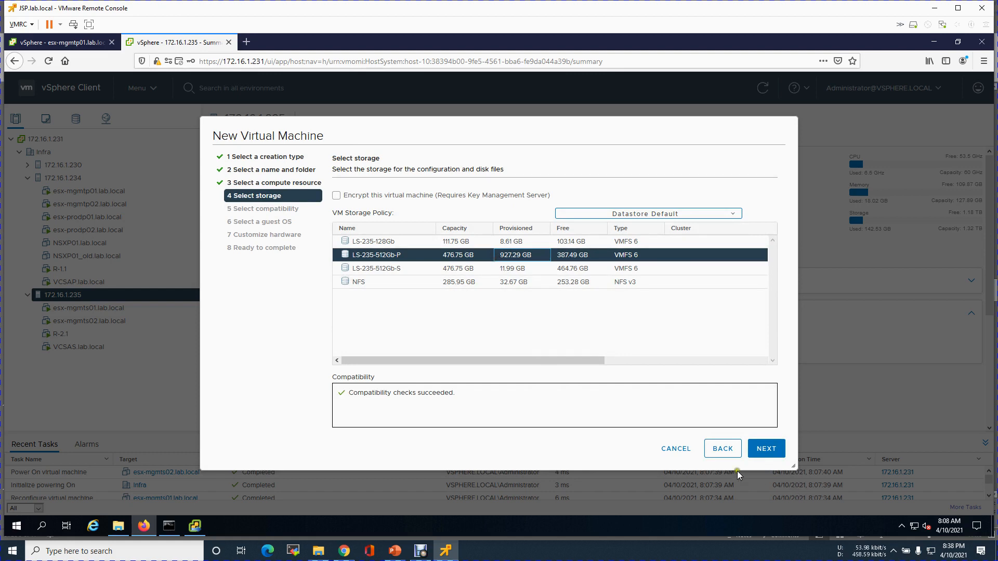
left_click(767, 449)
Set the guest OS family to Other with version VMware ESXi 7.0 or later.
left_click(750, 454)
left_click(543, 228)
left_click(432, 209)
left_click(432, 209)
left_click(424, 246)
left_click(522, 228)
left_click_drag(519, 353, 521, 479)
left_click(477, 439)
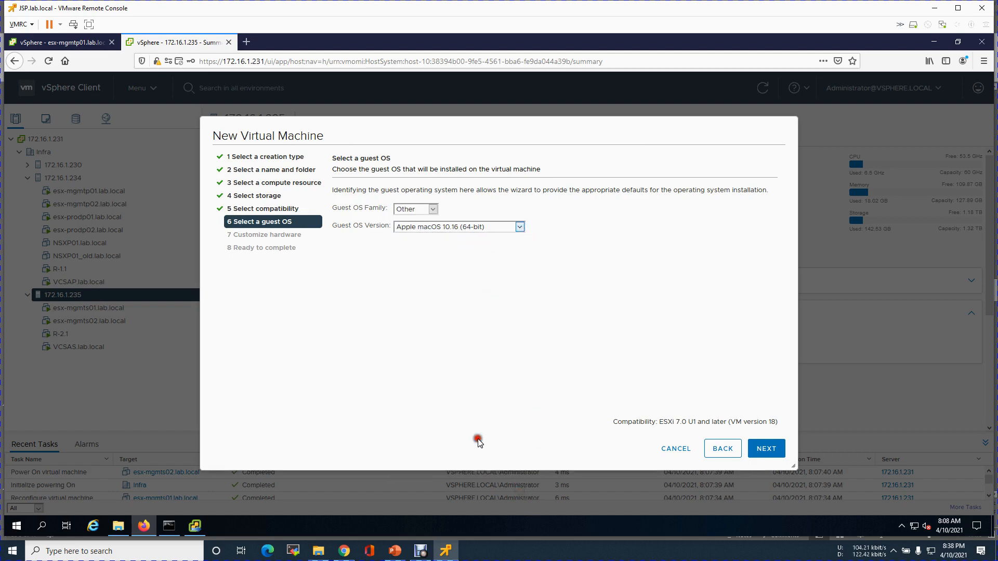
left_click(764, 448)
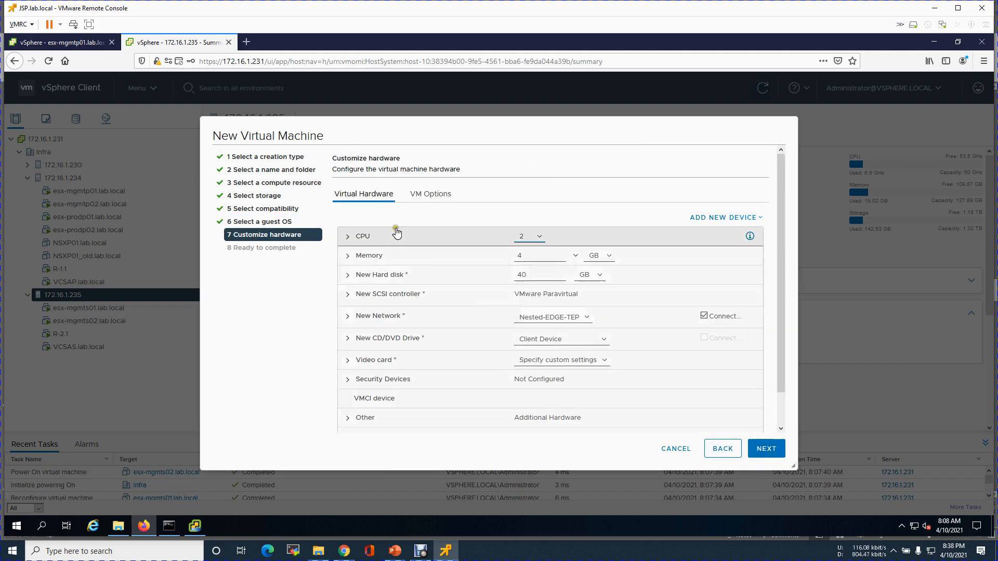
Expose hardware-assisted virtualization to the guest, set memory to 16 GB and the first disk to 15 GB.
left_click(372, 236)
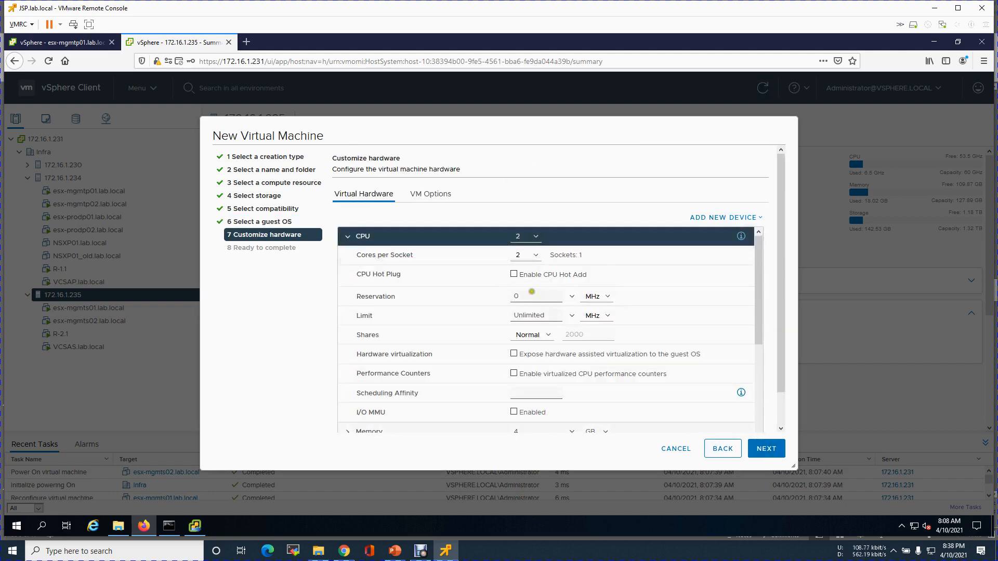
left_click(514, 354)
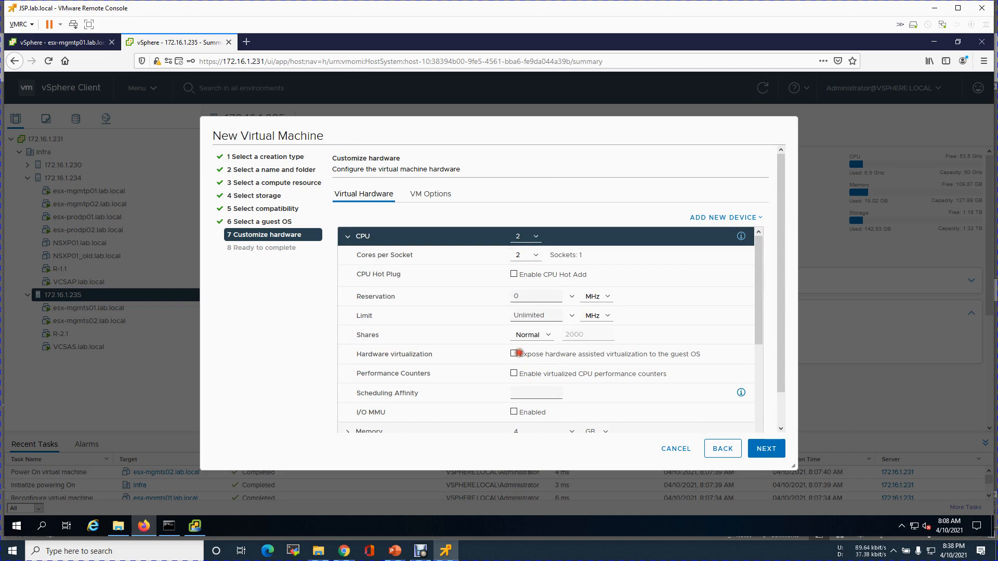
left_click(348, 237)
left_click(515, 255)
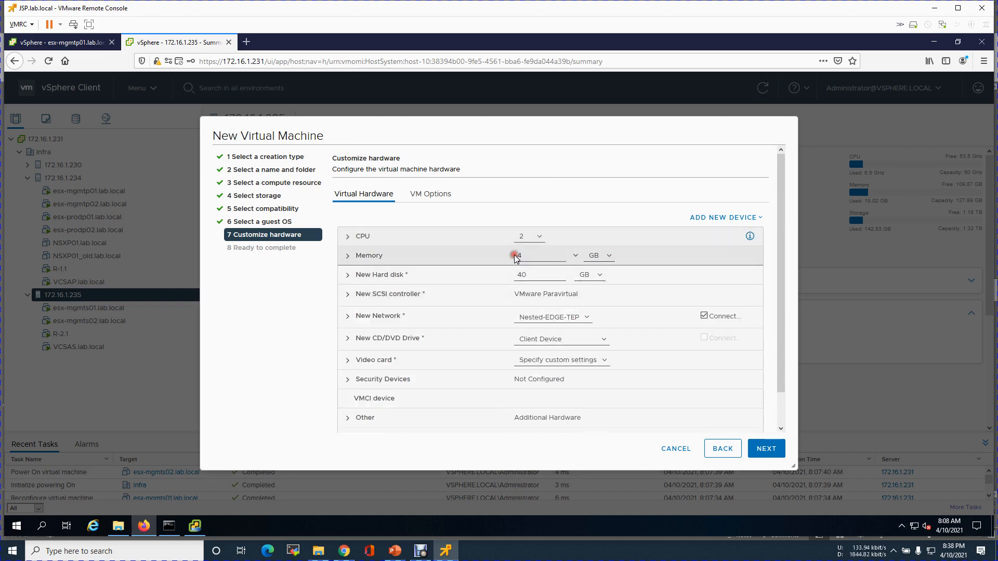
double_click(546, 254)
left_click(496, 272)
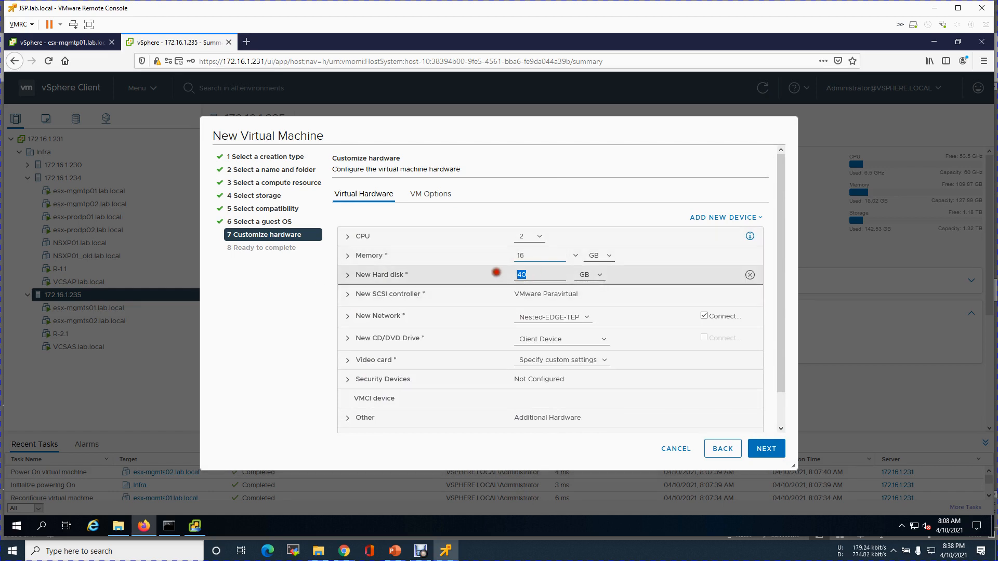
type("15")
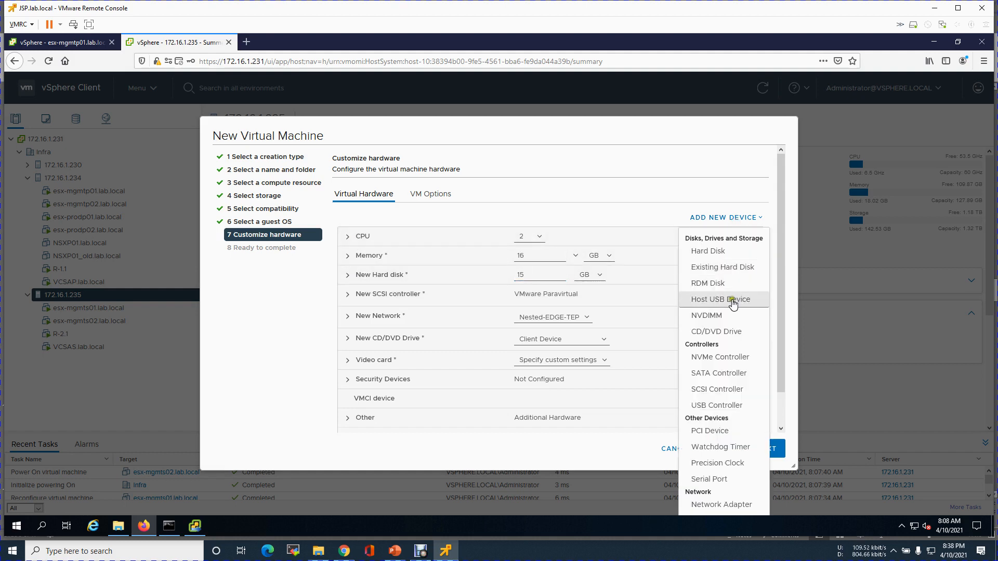
Add a second 100 GB hard disk and choose its provisioning type.
left_click(718, 252)
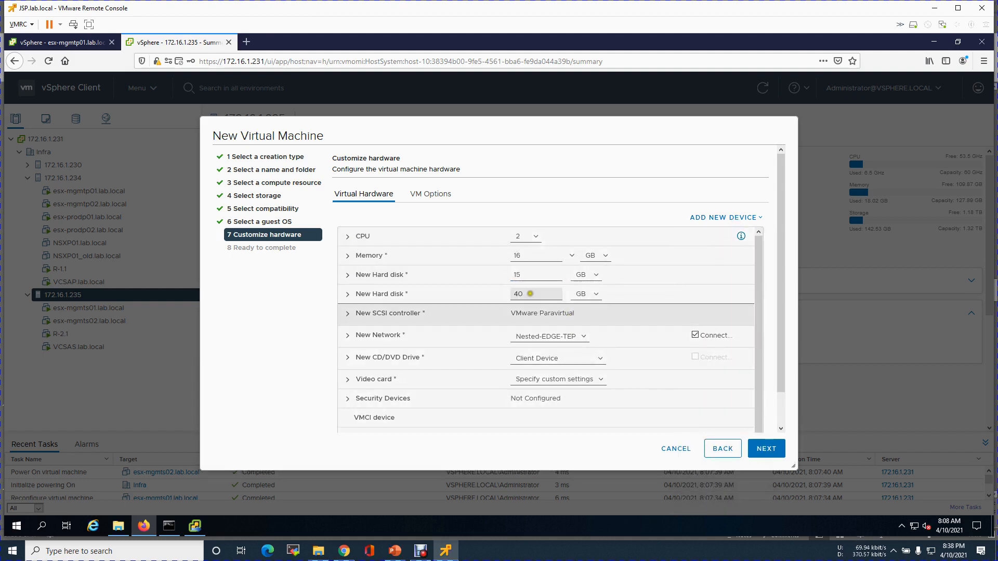
left_click(499, 290)
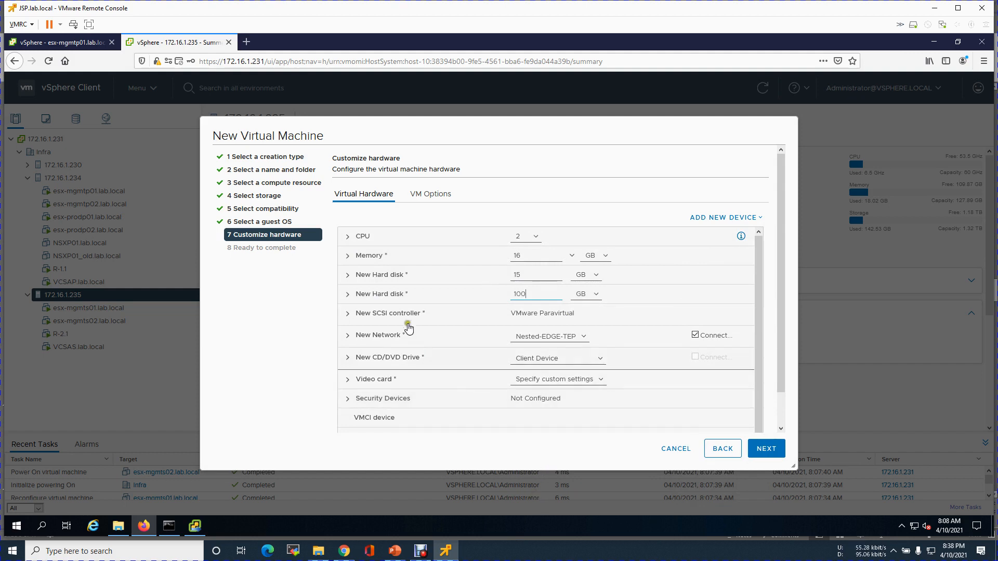
left_click(375, 295)
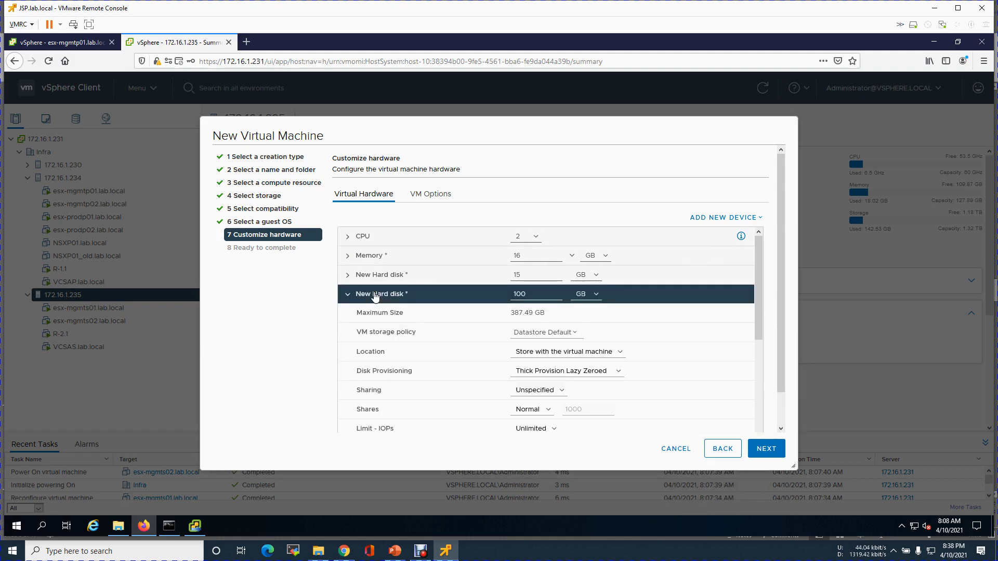
left_click(618, 372)
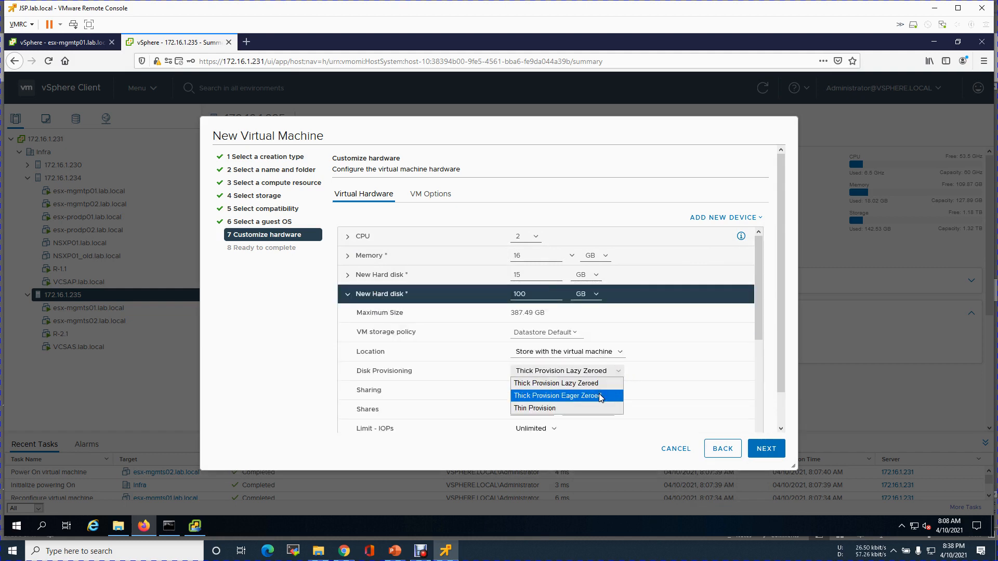
left_click(517, 407)
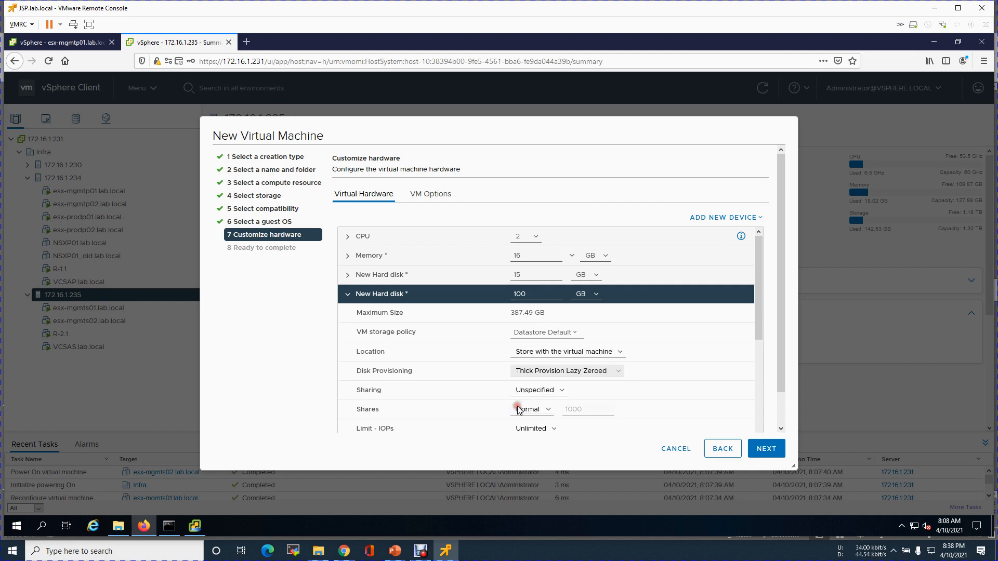
left_click(347, 298)
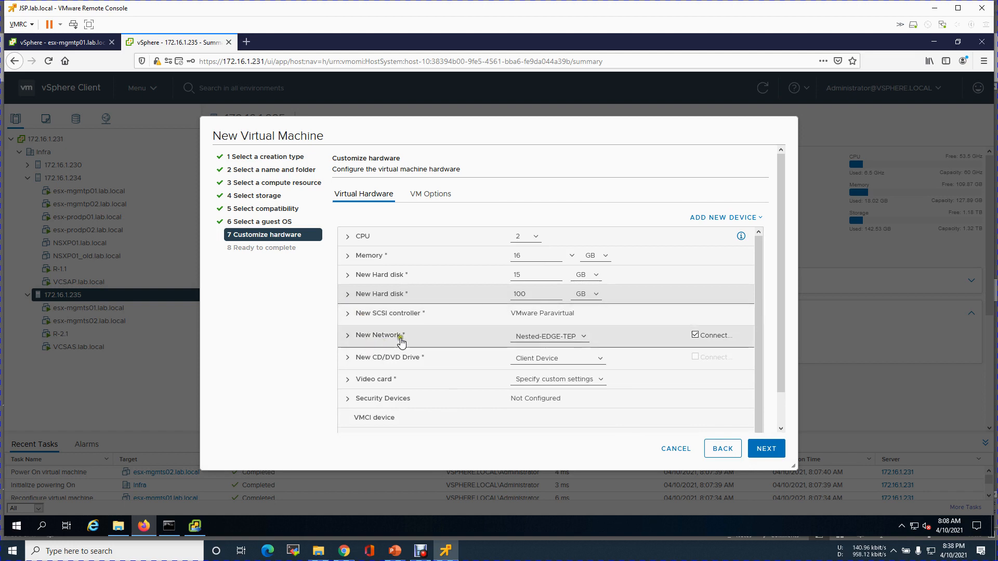
Connect the first network adapter to the Nested-Trunk network.
left_click(559, 342)
left_click(560, 365)
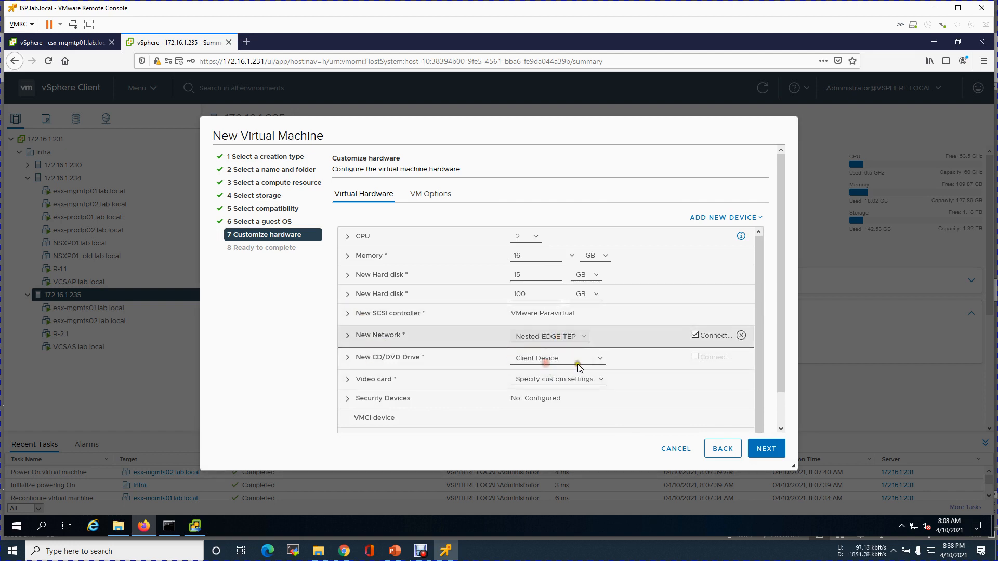
left_click(416, 334)
Confirm Nested-Trunk for the first adapter and add three more network adapters.
left_click(617, 396)
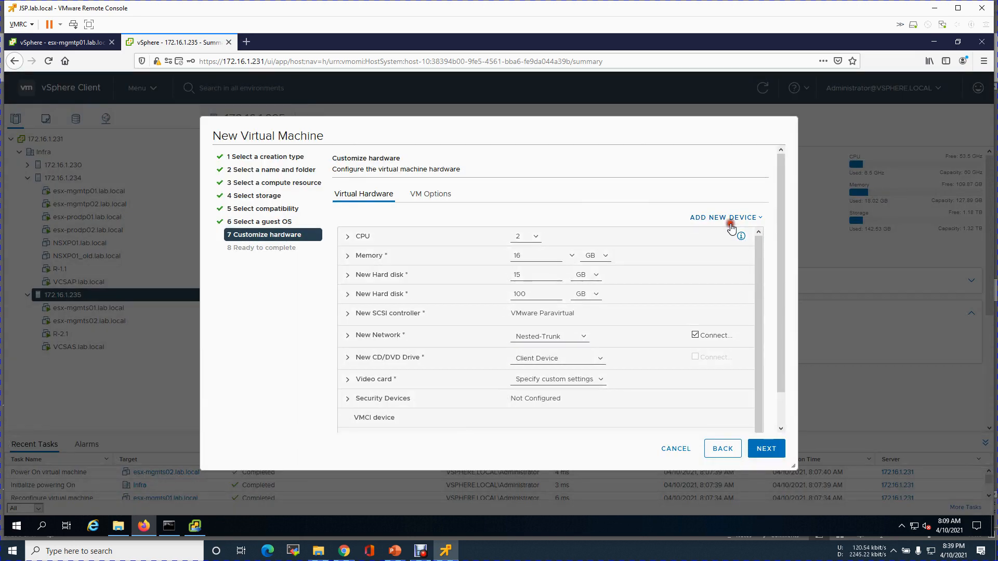
left_click(728, 218)
left_click(721, 504)
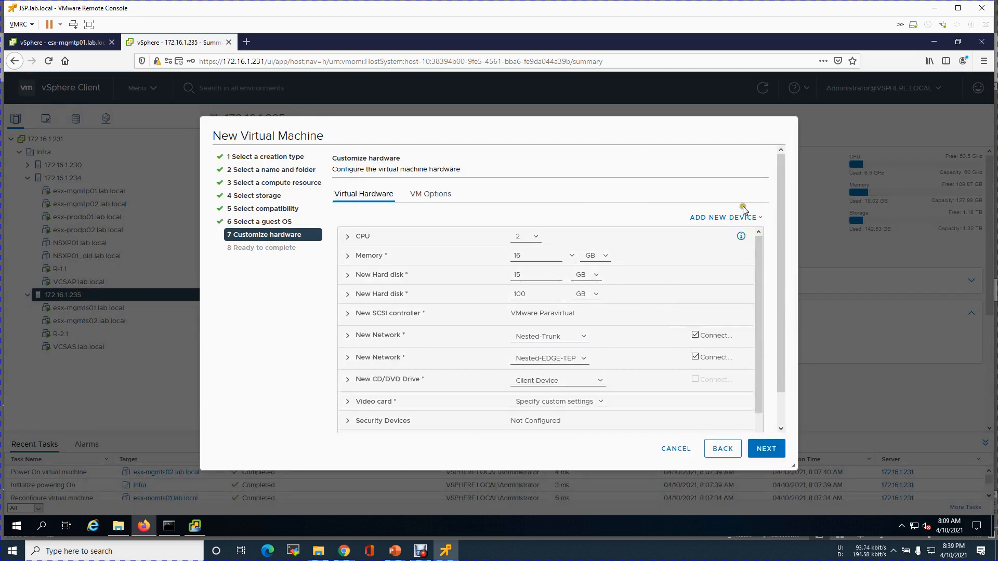
left_click(733, 217)
left_click(722, 503)
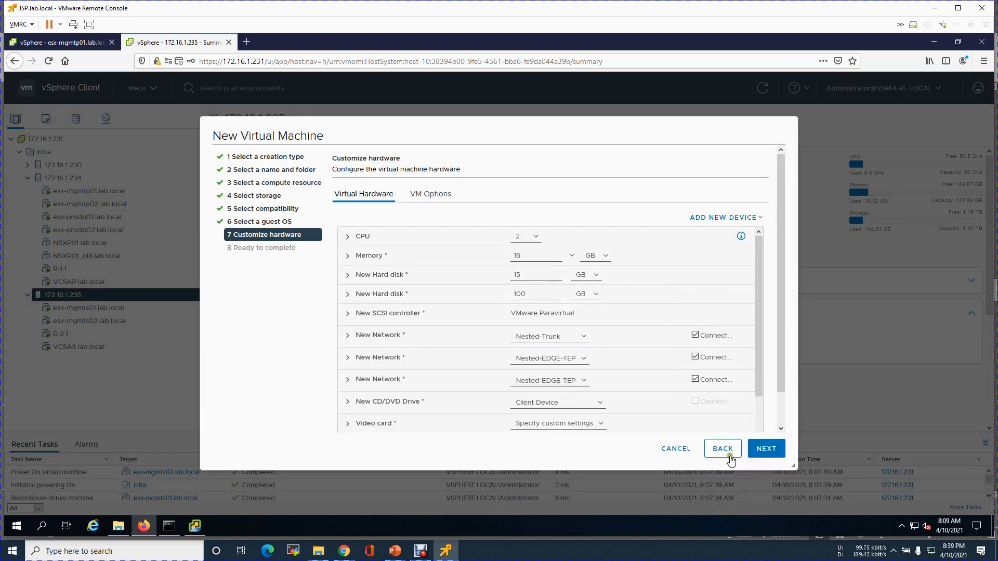
left_click(733, 217)
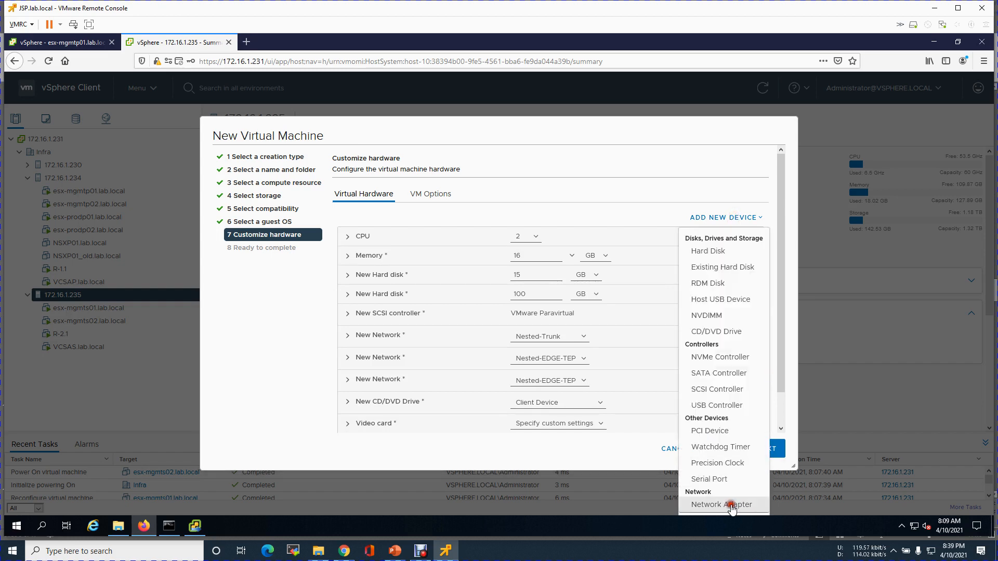
left_click(727, 502)
left_click_drag(761, 354, 759, 407)
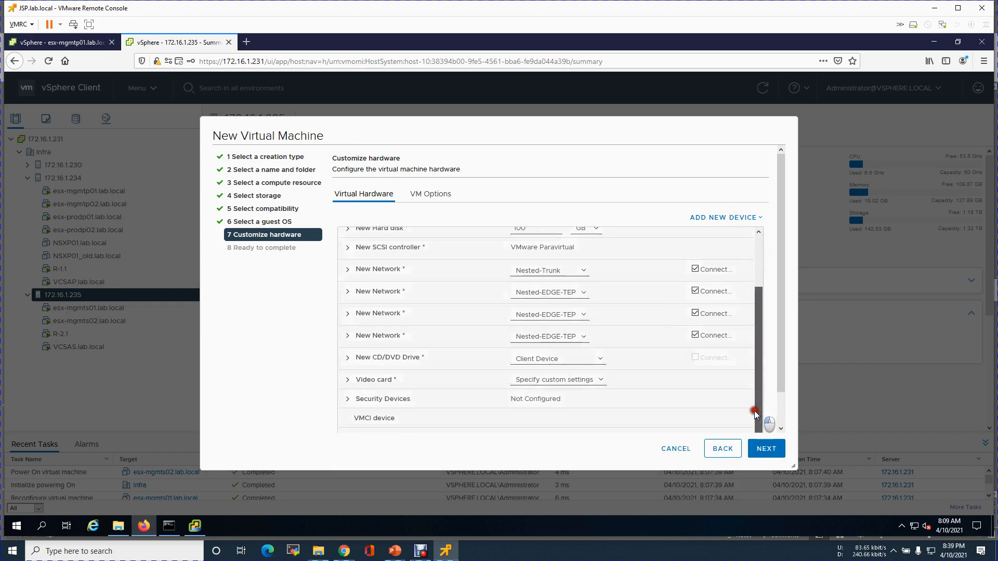
Connect the second and third network adapters to Nested-Trunk.
left_click(571, 290)
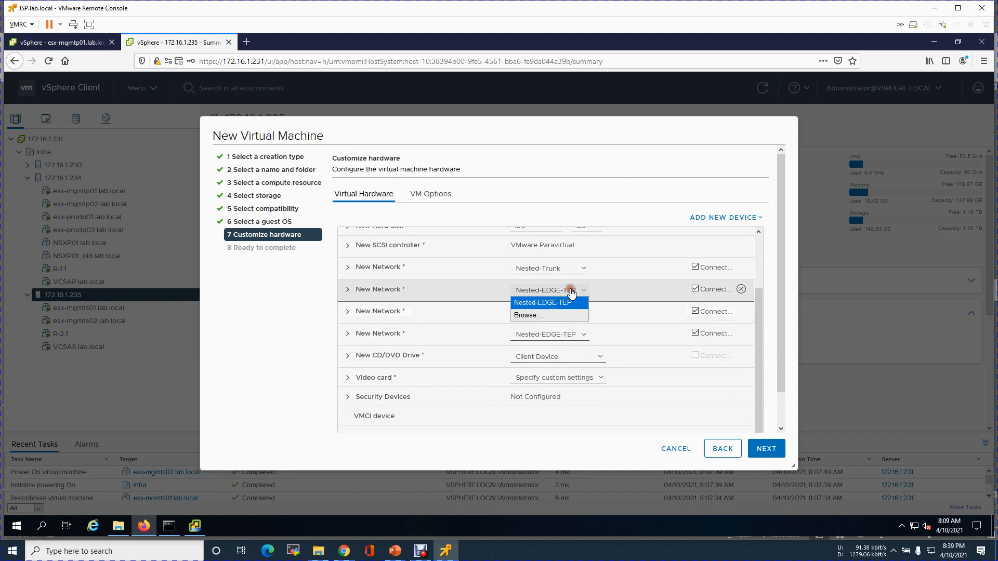
left_click(555, 313)
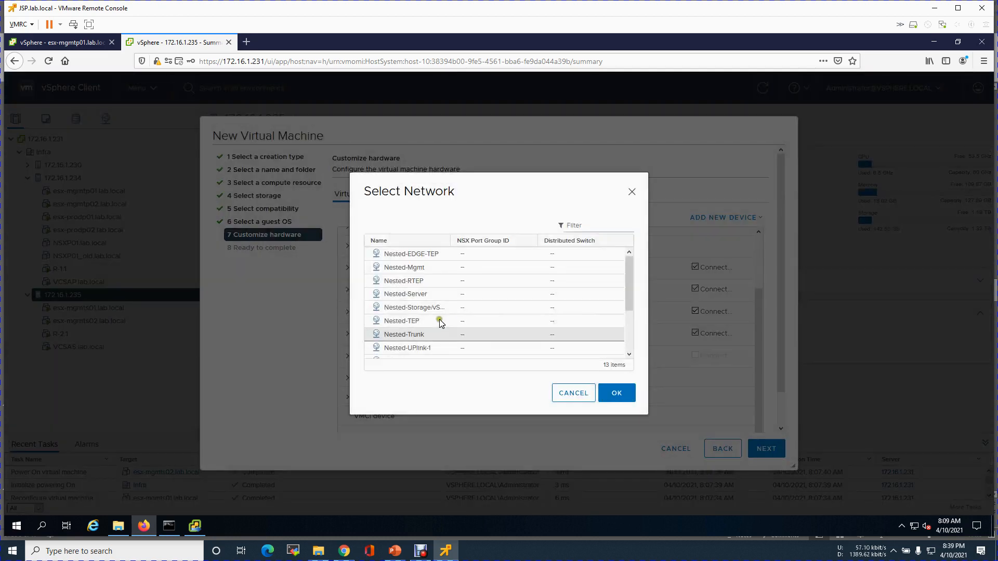
left_click(429, 334)
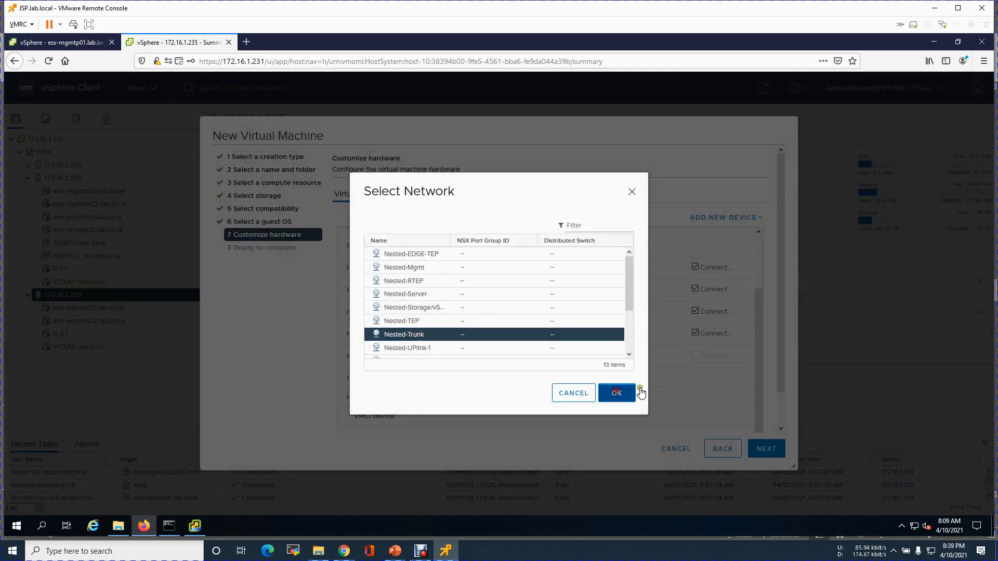
left_click(616, 394)
left_click(572, 313)
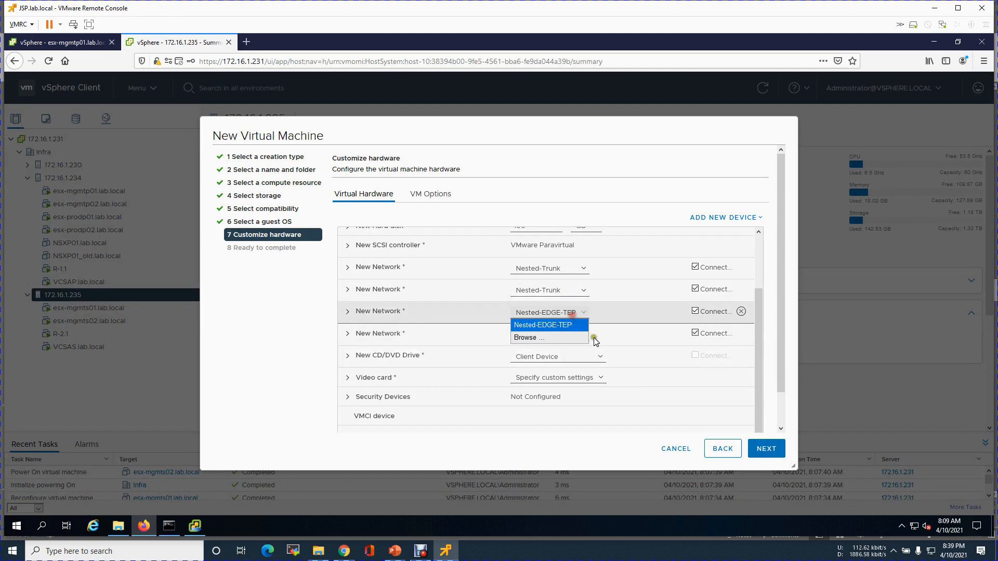
left_click(564, 339)
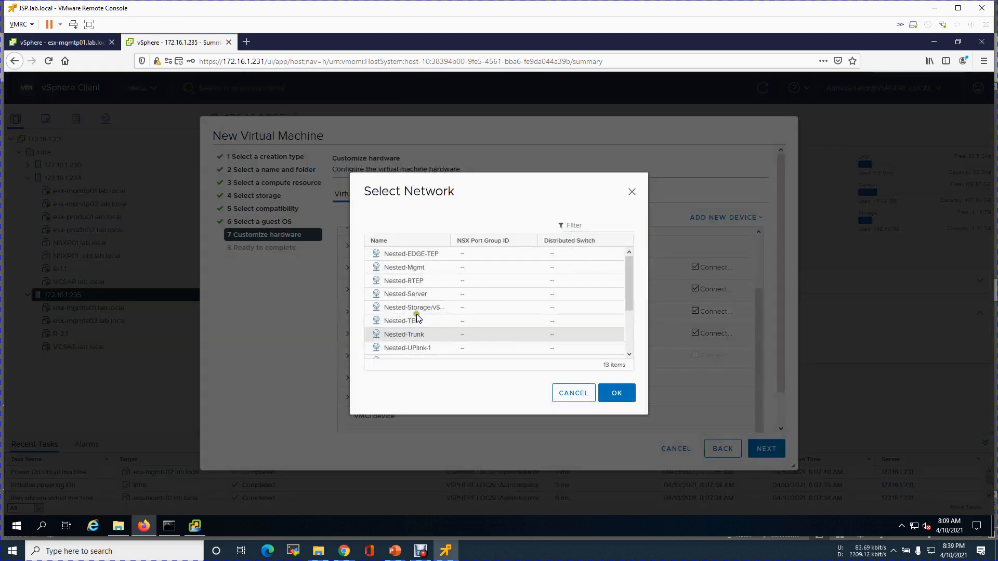
left_click(406, 335)
left_click(606, 395)
Connect the fourth network adapter to Nested-Trunk.
left_click(591, 358)
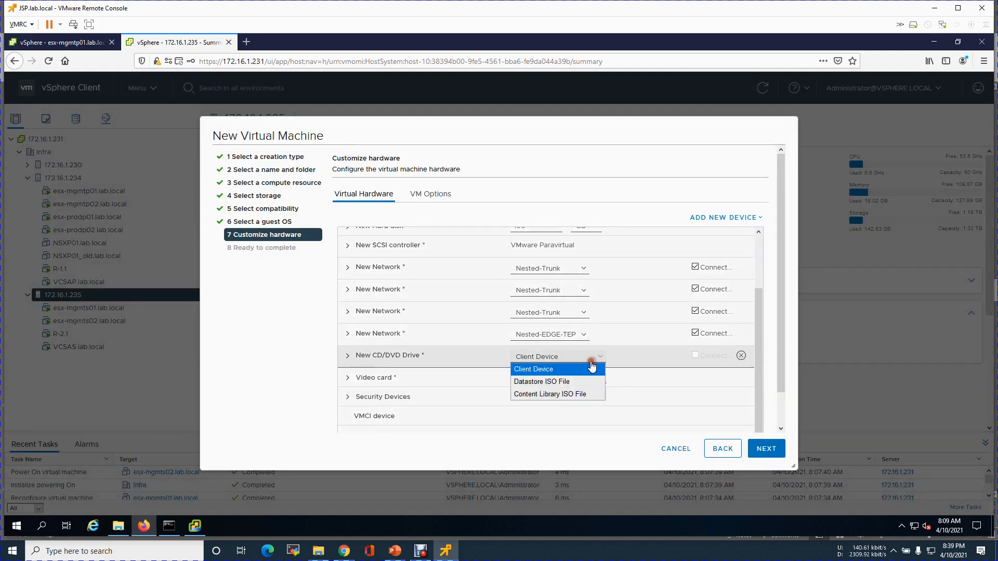
left_click(564, 336)
left_click(547, 357)
left_click(412, 321)
left_click(416, 334)
left_click(626, 394)
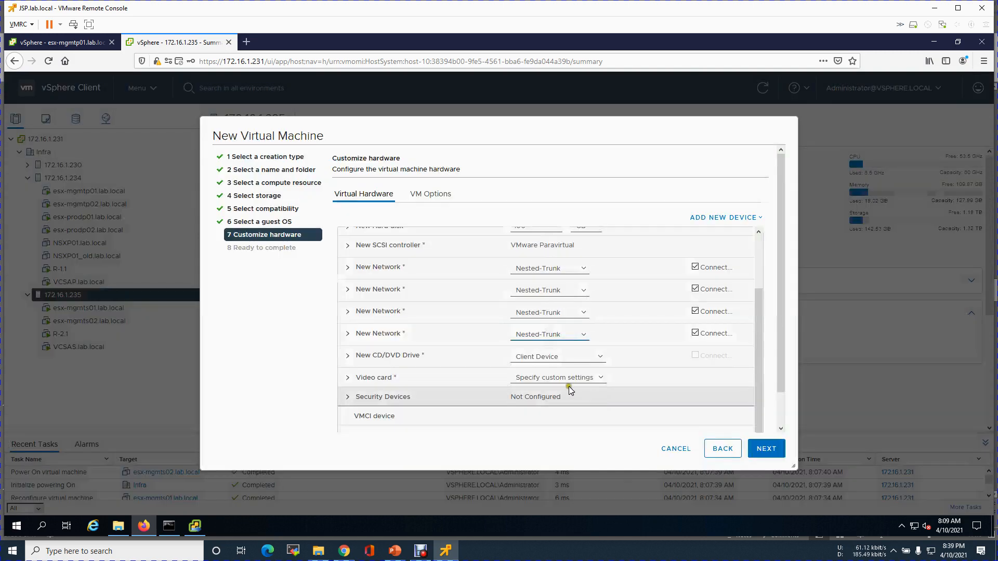
Review the second to fourth adapters' settings and set the CD/DVD drive to Datastore ISO File.
left_click(347, 335)
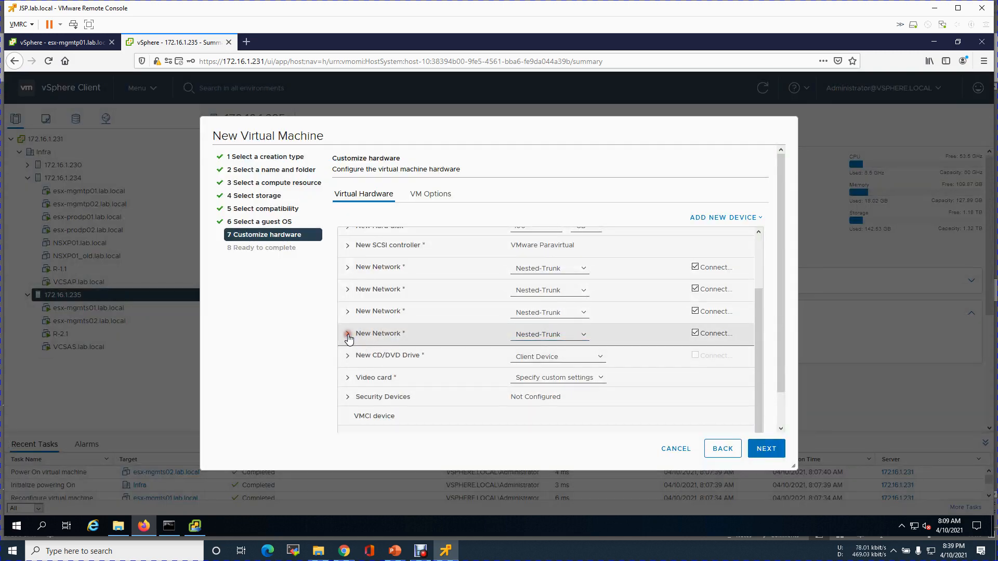
left_click(348, 335)
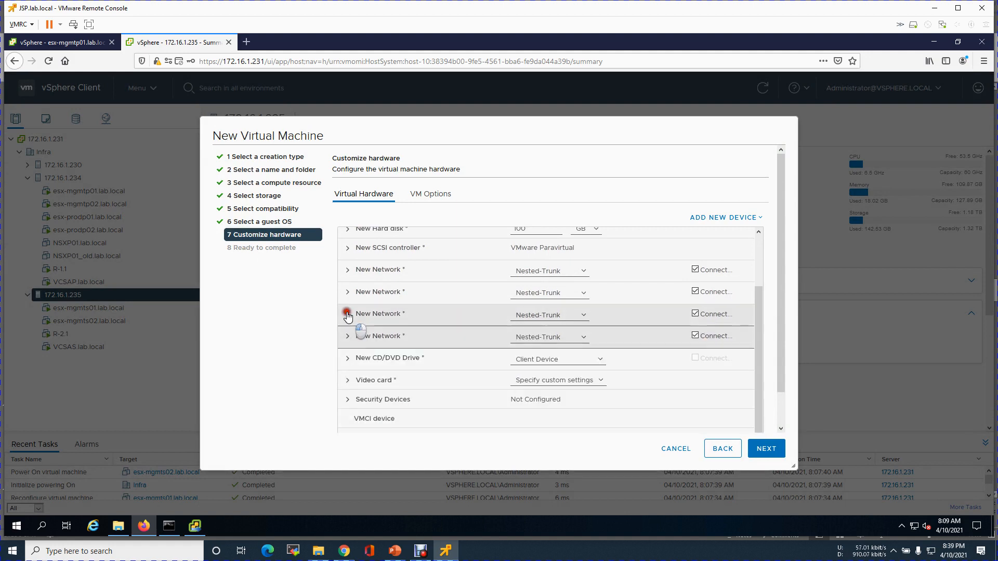
left_click(347, 313)
left_click(348, 315)
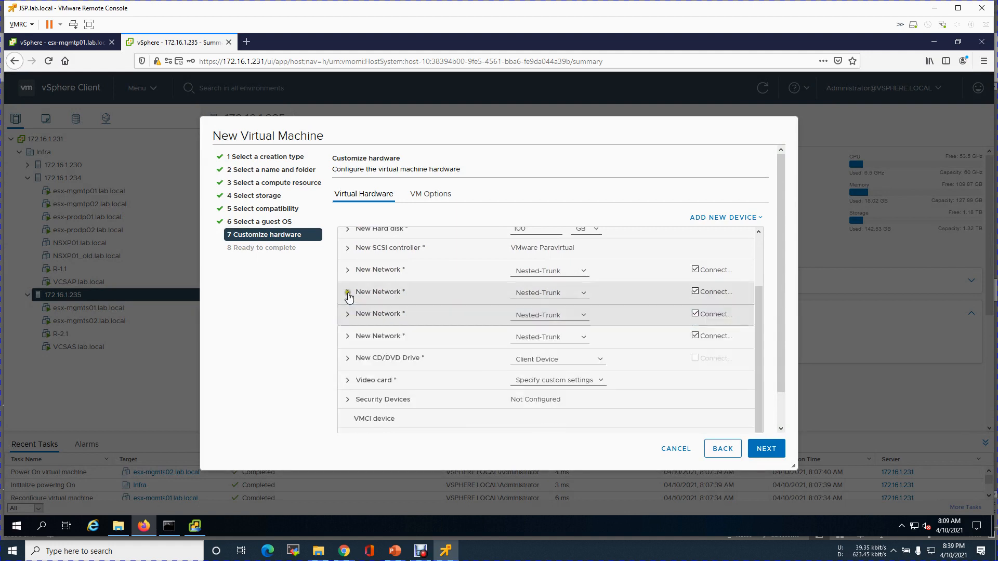
left_click(347, 293)
left_click(347, 292)
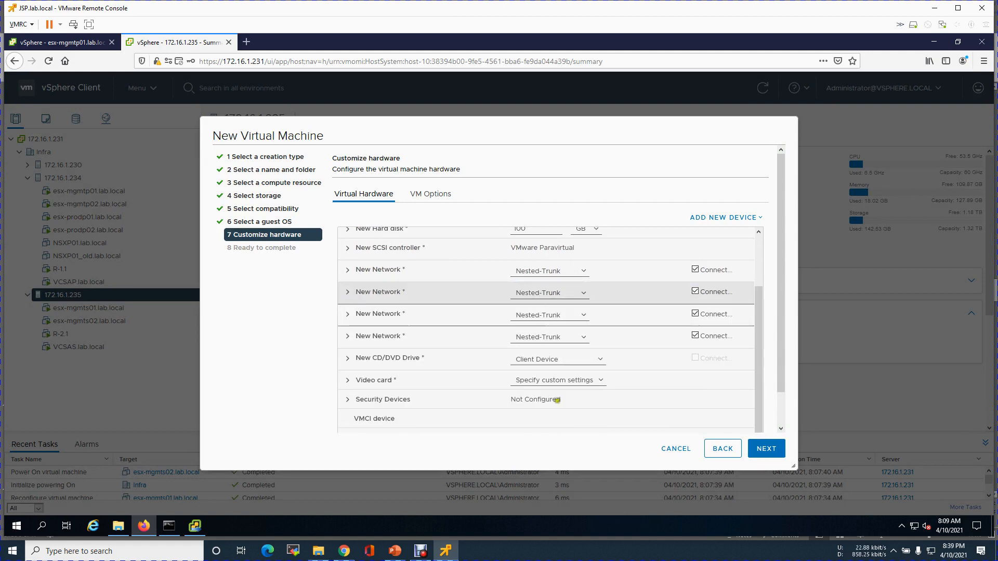
left_click(597, 357)
left_click(569, 385)
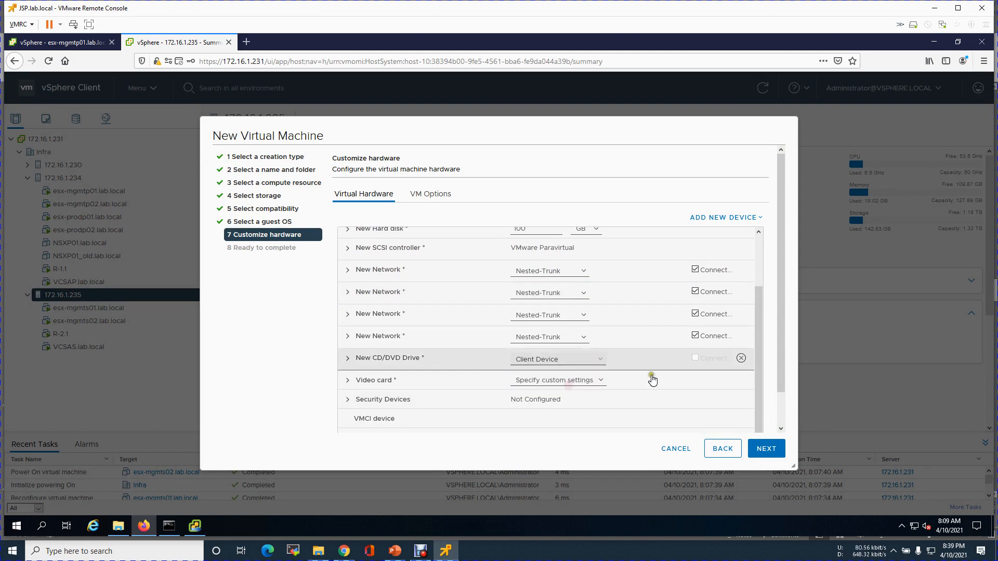
Mount the ESXi 7.0U1c ISO from NFS's VMware-Software folder and finish creating the VM.
left_click(370, 203)
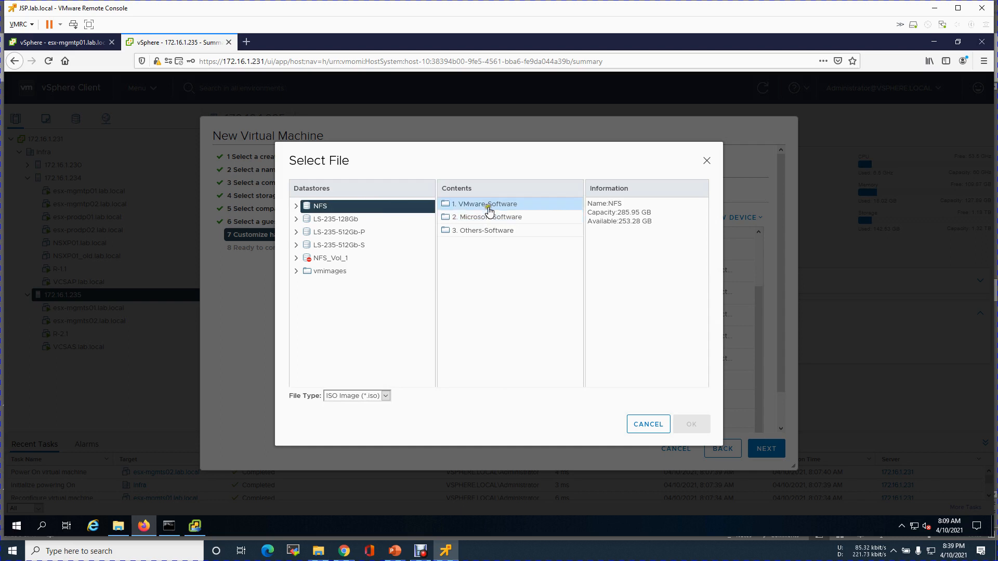
double_click(453, 204)
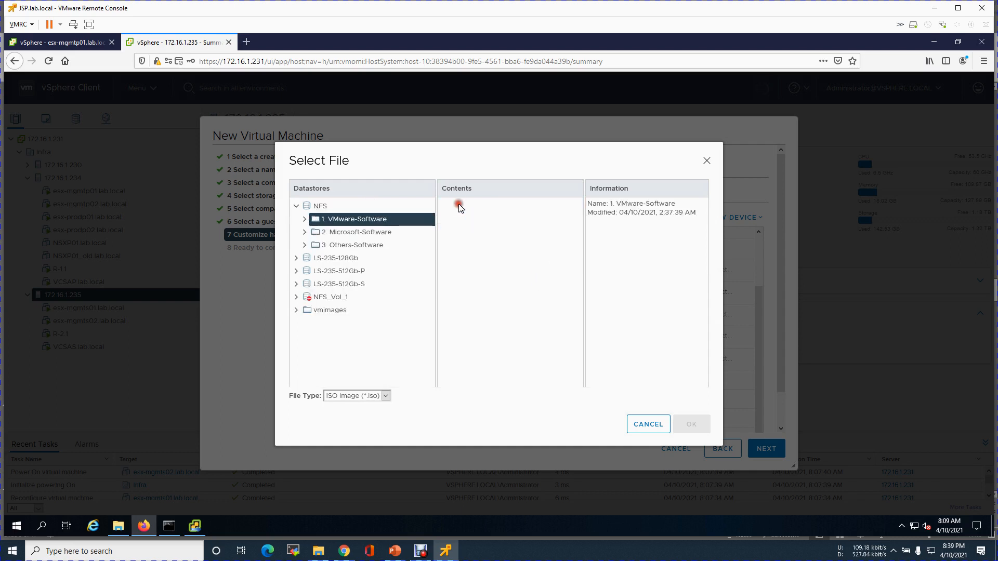
left_click(535, 268)
left_click(675, 421)
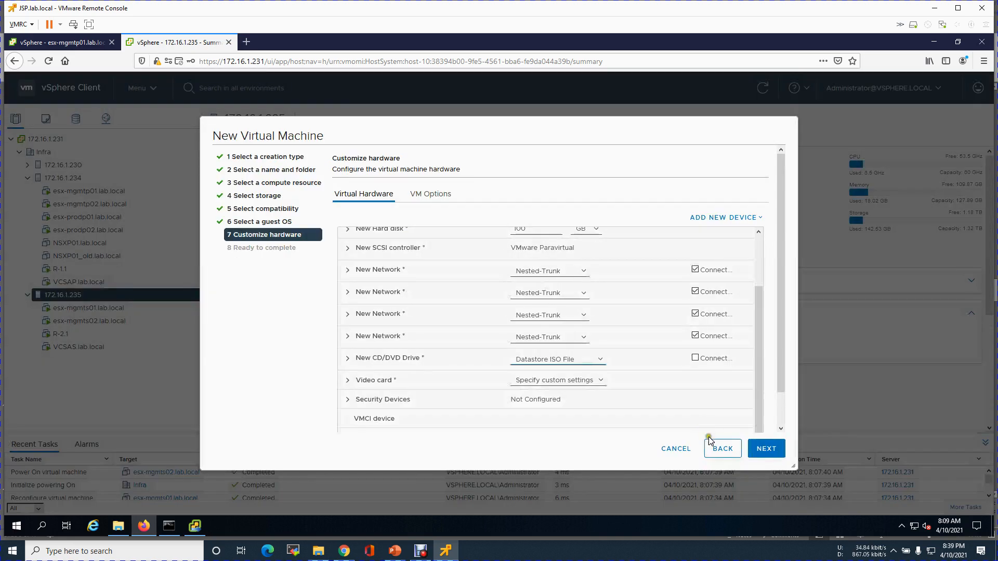
left_click(765, 448)
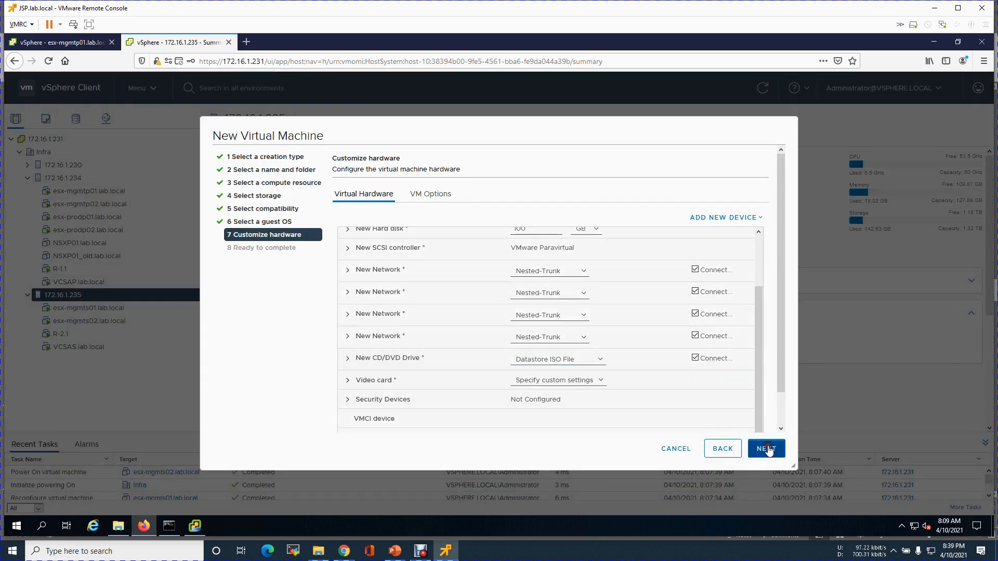
left_click(767, 448)
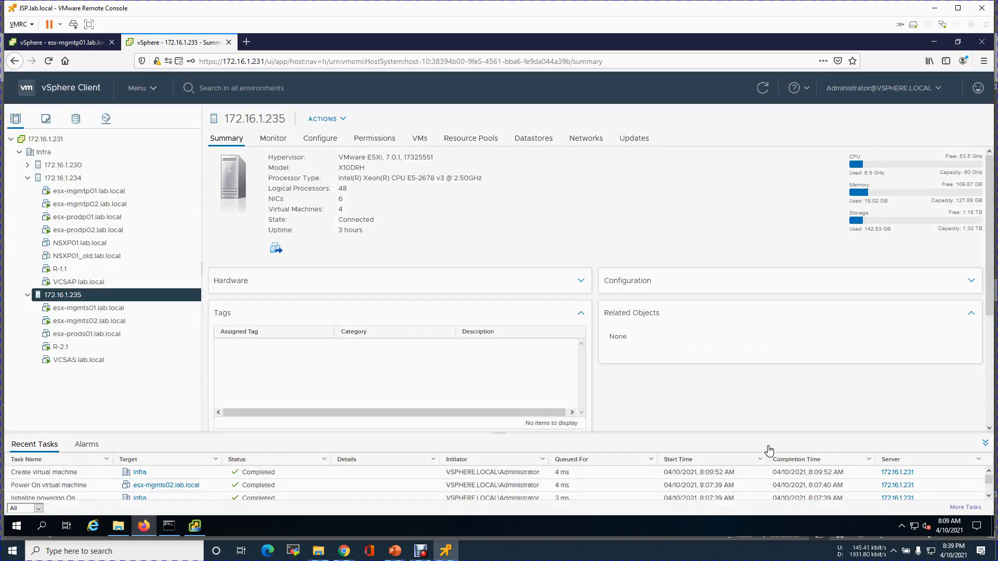
Power on esx-prods01.lab.local and bring the vCenter installer window forward.
left_click(108, 334)
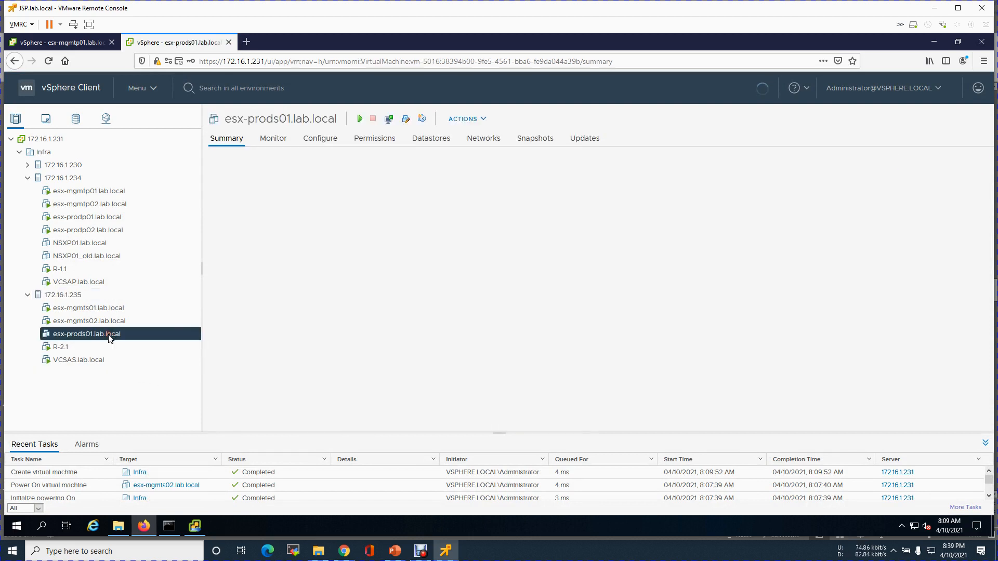
left_click(359, 120)
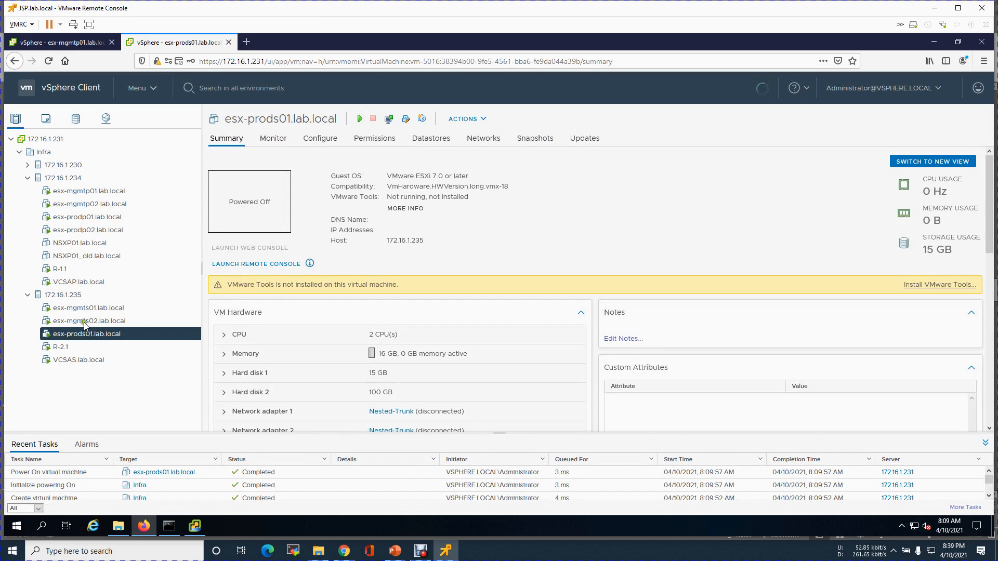
left_click(189, 529)
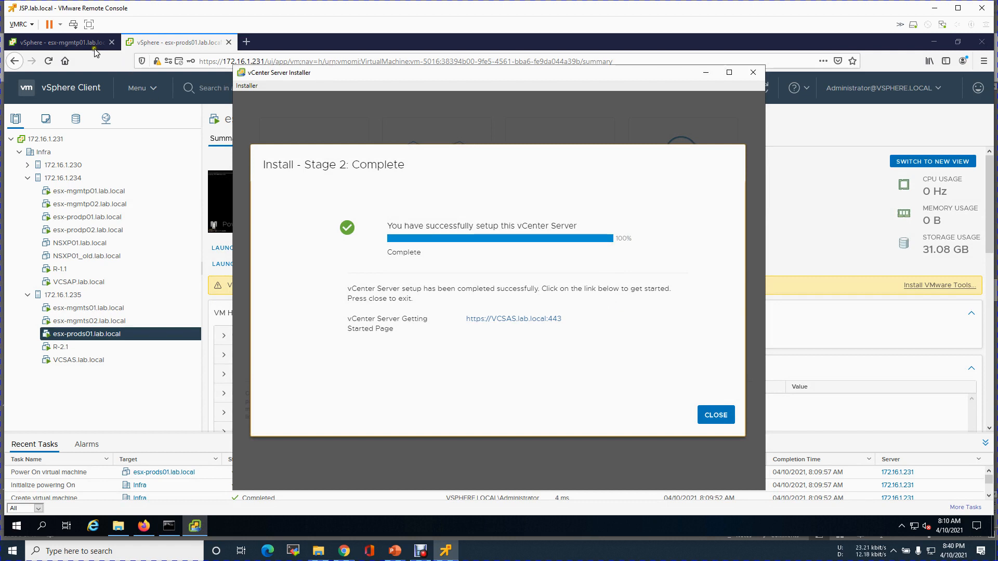
Reload the esx-mgmtp01 tab, dismiss its banners, check vCenter updates, then close that tab.
left_click(72, 42)
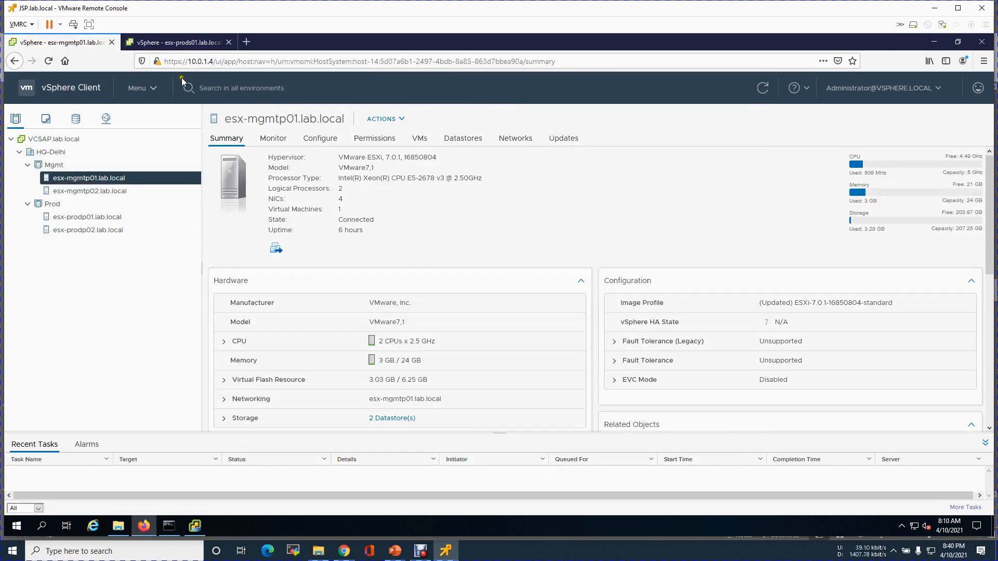
left_click(48, 61)
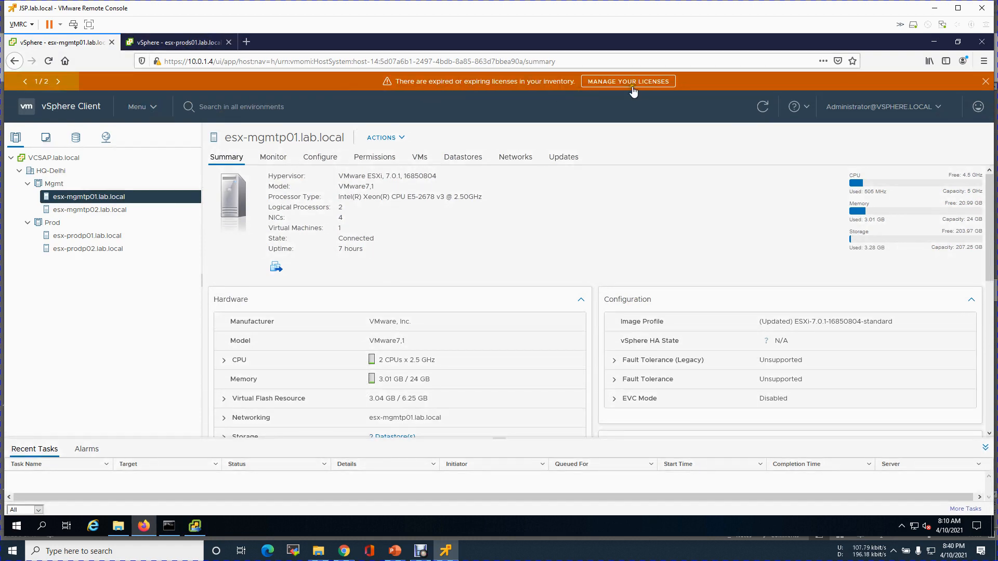
left_click(986, 82)
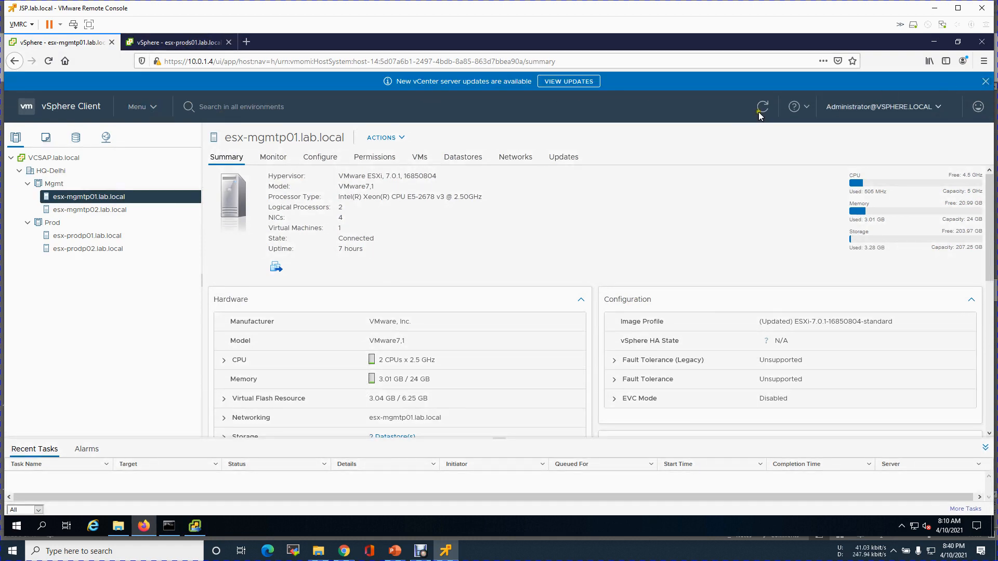
left_click(575, 82)
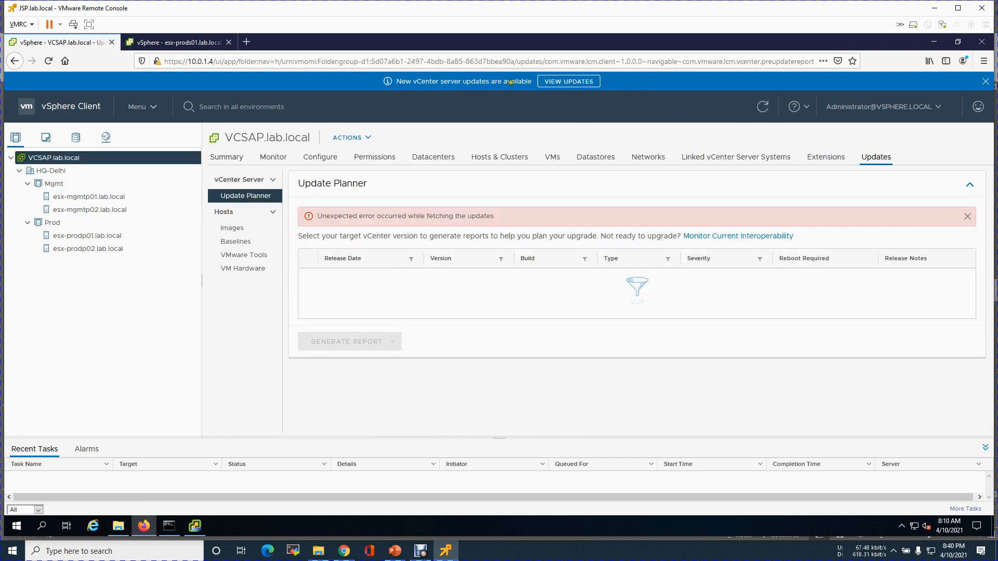
left_click(561, 83)
left_click(984, 82)
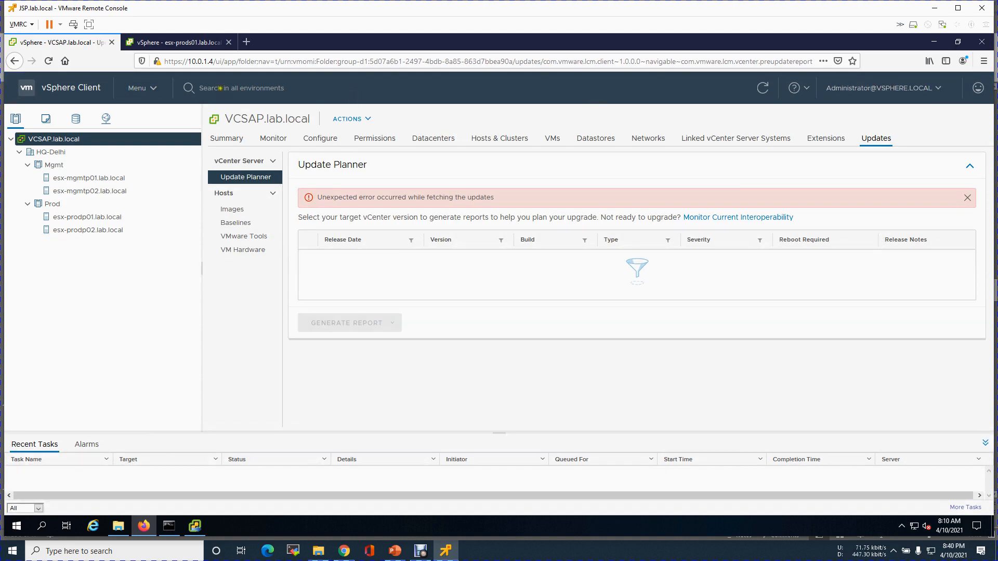
left_click(761, 92)
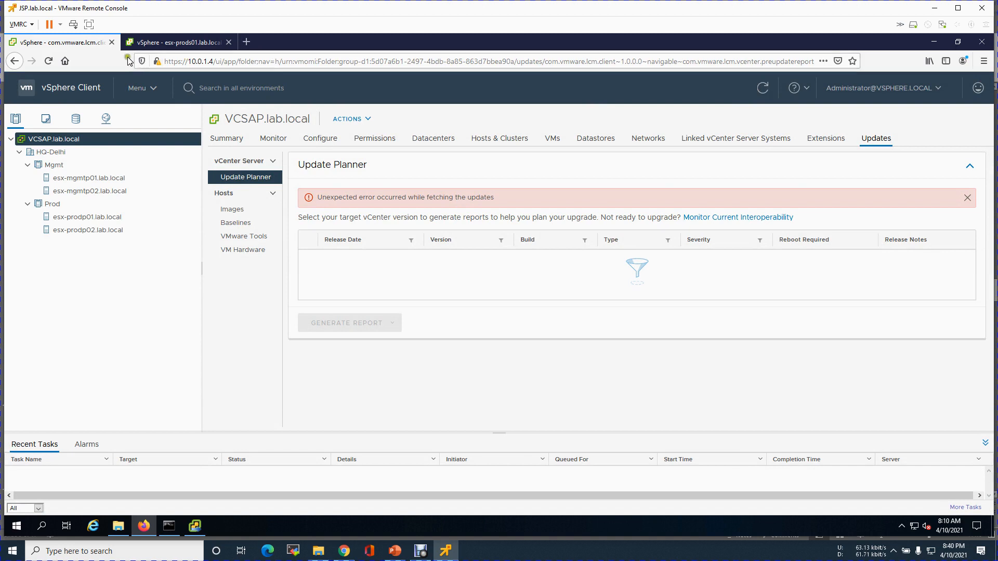
left_click(111, 42)
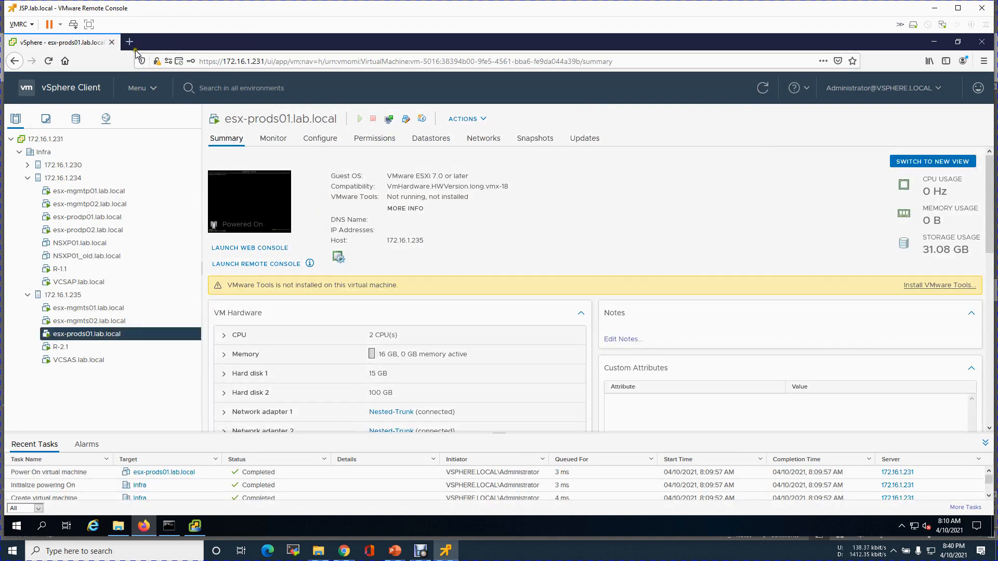
left_click(129, 41)
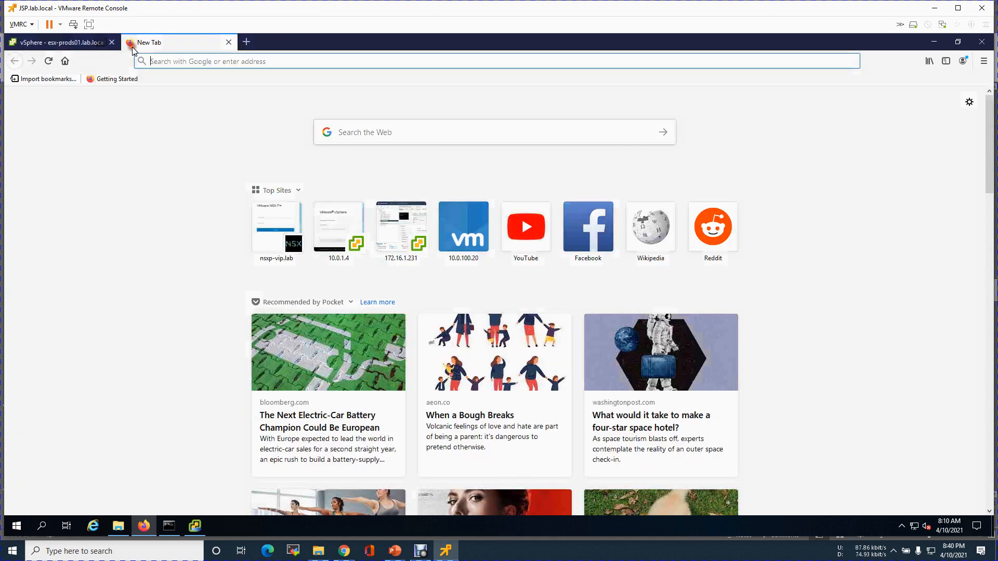
left_click(199, 62)
type("https://")
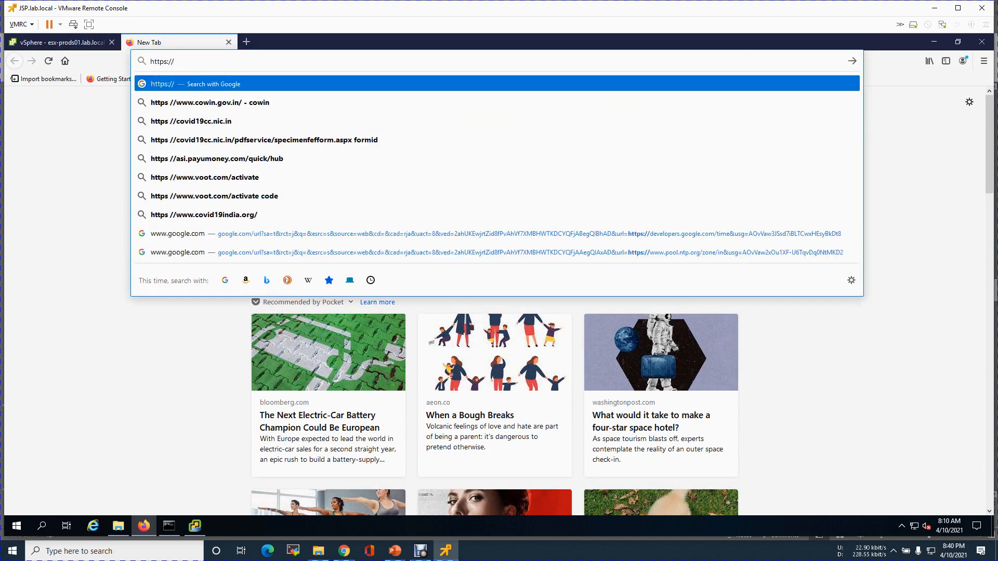
type("vcsap.l")
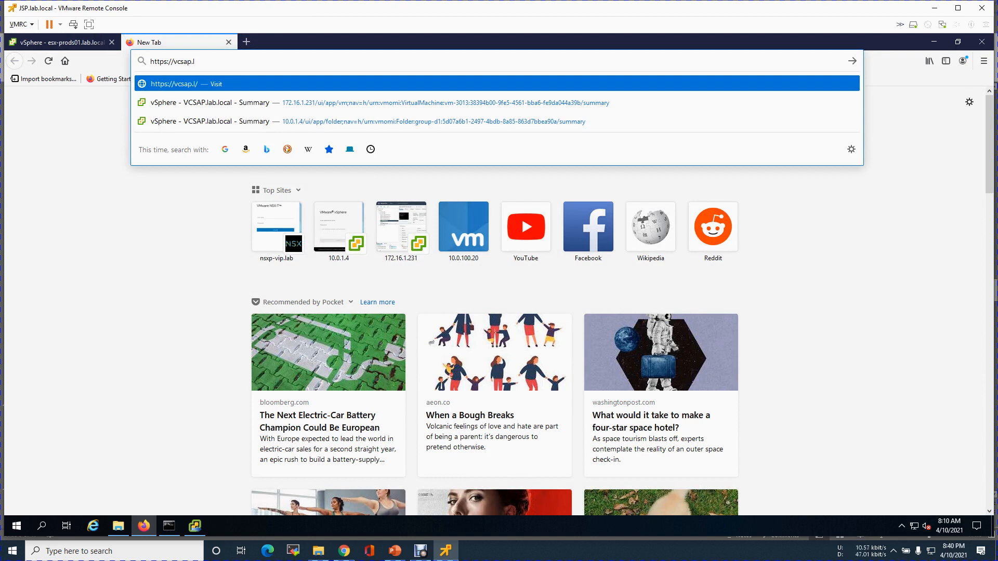
type("ab.local")
key("Return")
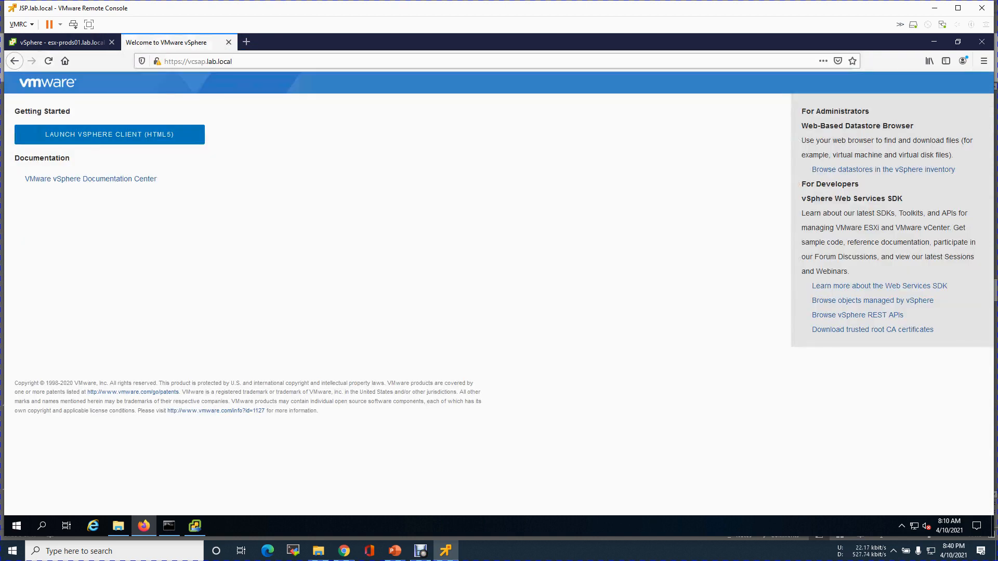
left_click(156, 133)
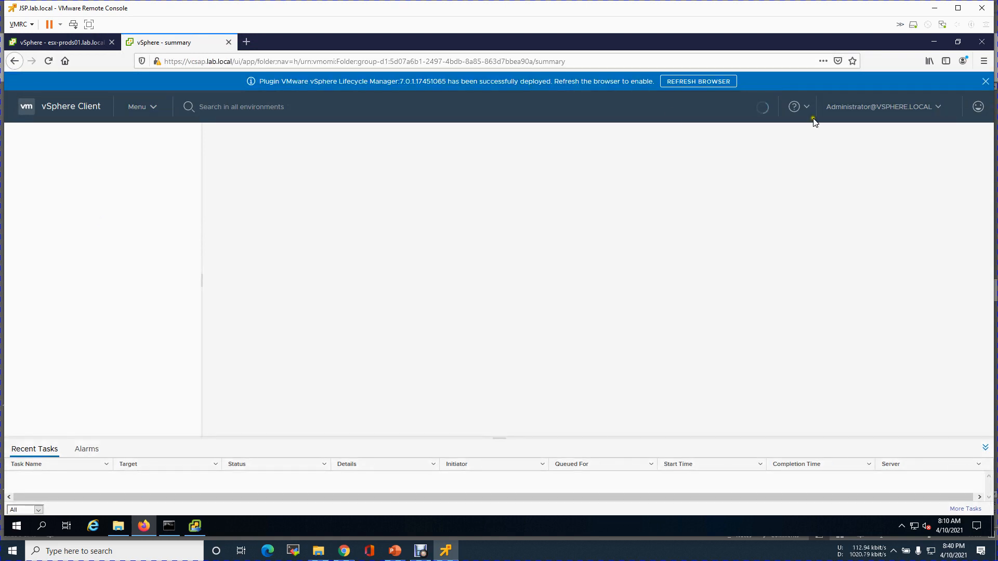
left_click_drag(265, 81, 408, 85)
left_click_drag(516, 90, 550, 84)
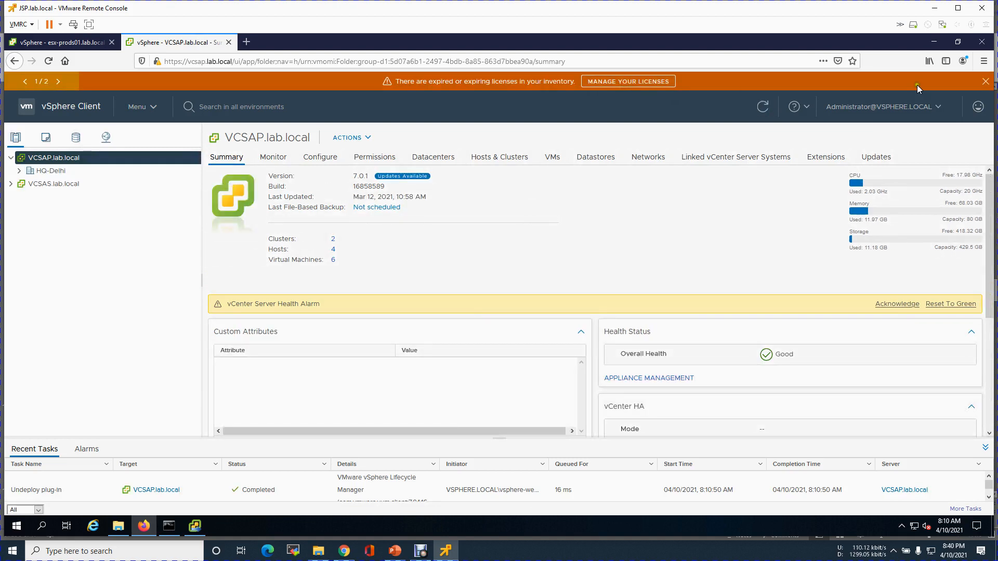
Dismiss the licence and update notices and refresh to enable the new plugin.
left_click(986, 81)
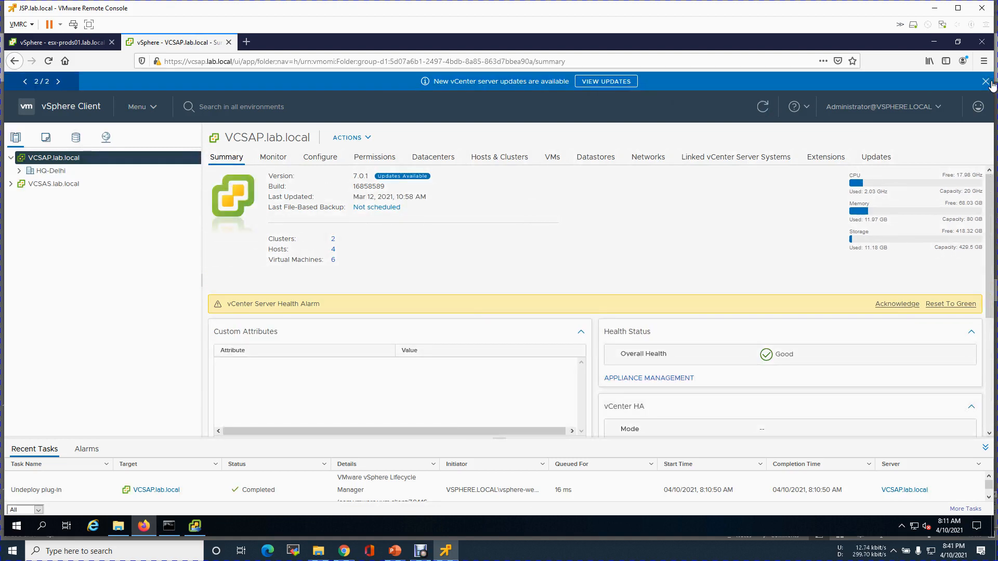
left_click(990, 82)
left_click(719, 83)
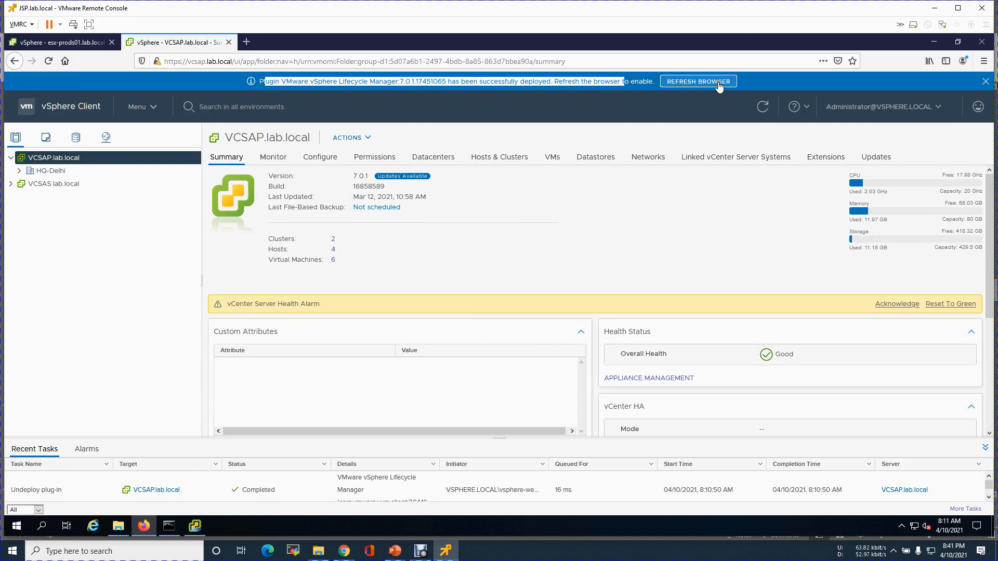
left_click(986, 82)
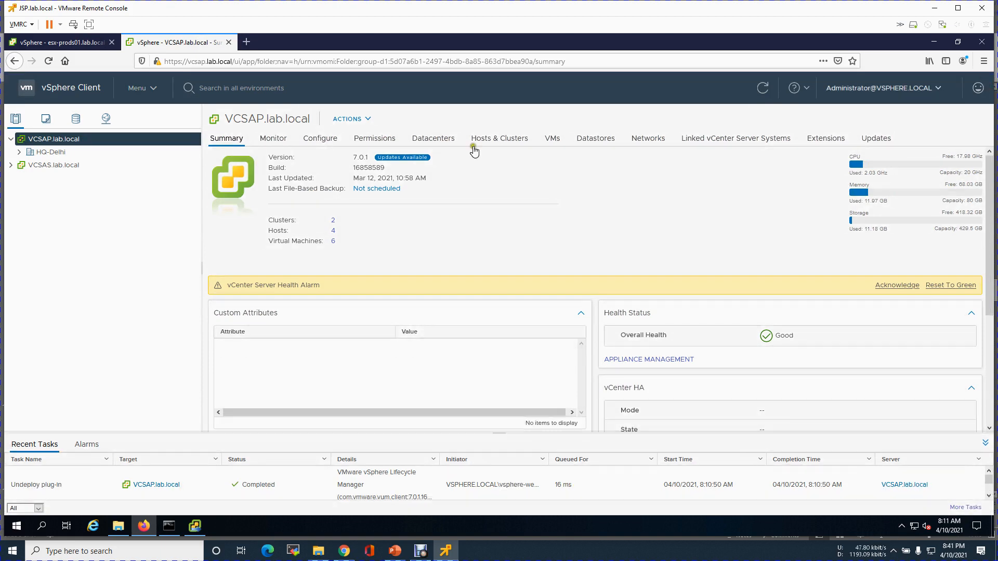
Expand HQ-Delhi in the inventory, then select HQ-Delhi and bring up its actions menu.
left_click(11, 166)
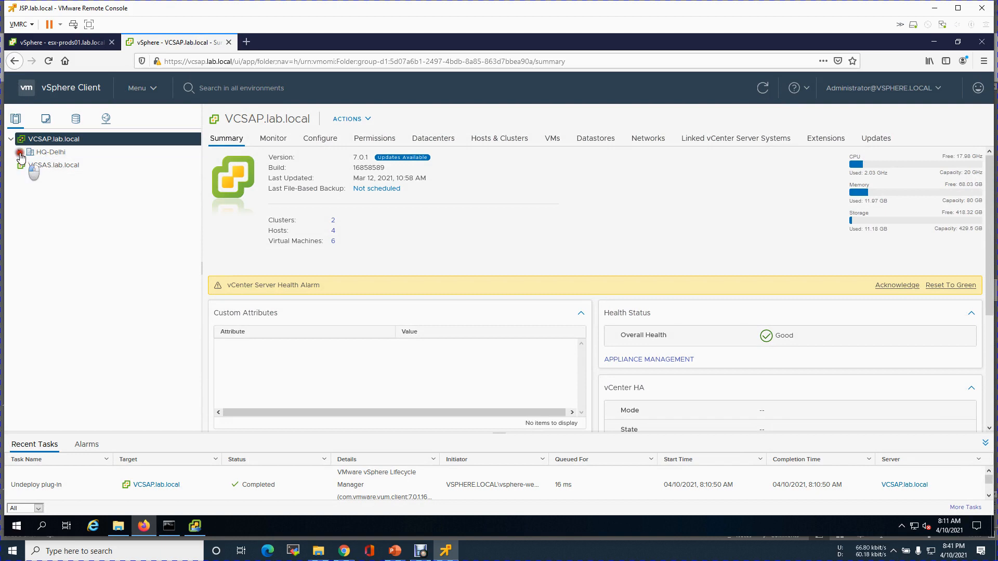
left_click(19, 152)
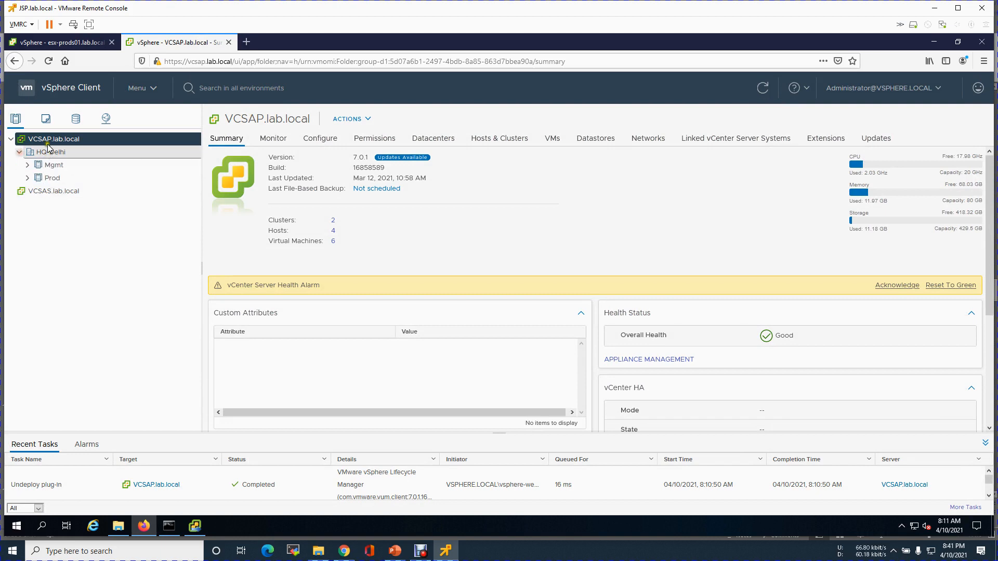
left_click(45, 193)
right_click(46, 197)
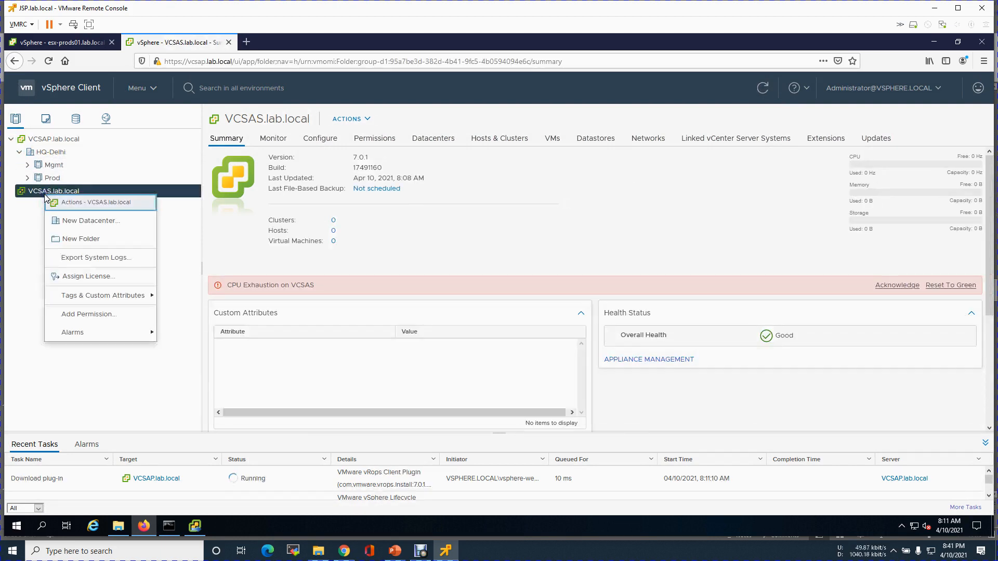
left_click(69, 153)
right_click(73, 153)
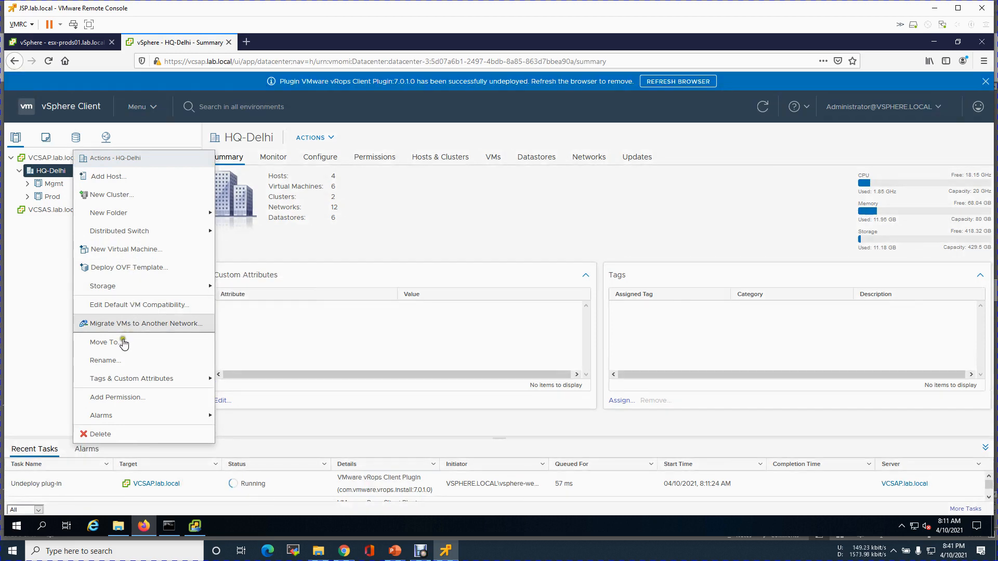
Rename the HQ-Delhi datacenter to Site-A.
left_click(117, 361)
left_click(512, 287)
left_click_drag(513, 287, 460, 281)
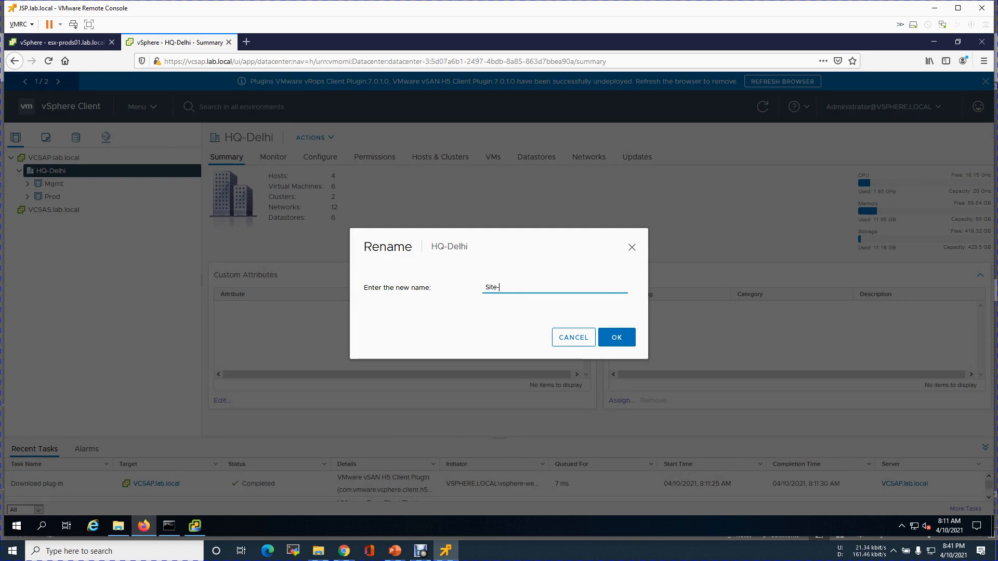
left_click(622, 337)
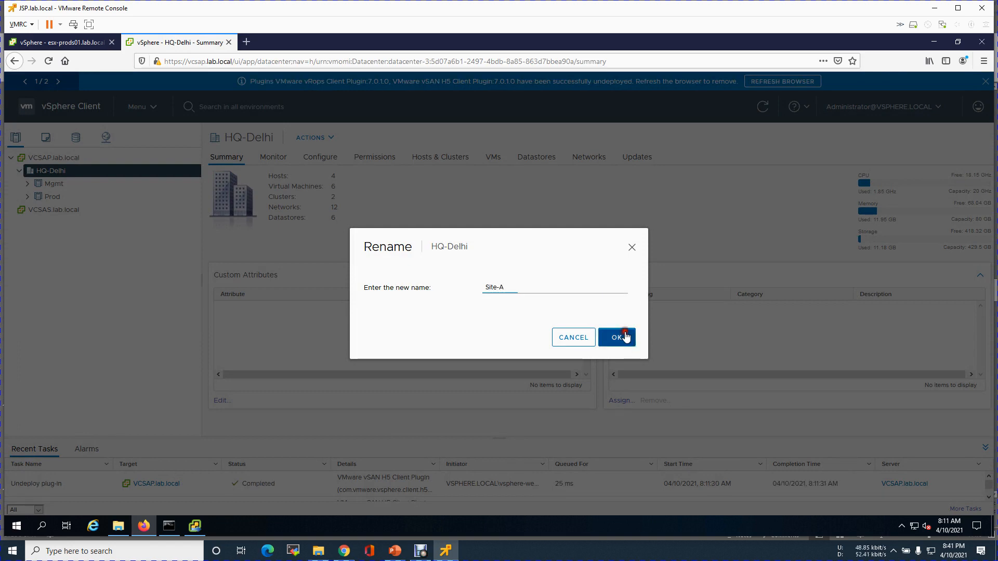
Create a new datacenter named Site-B under VCSAS.lab.local.
left_click(37, 211)
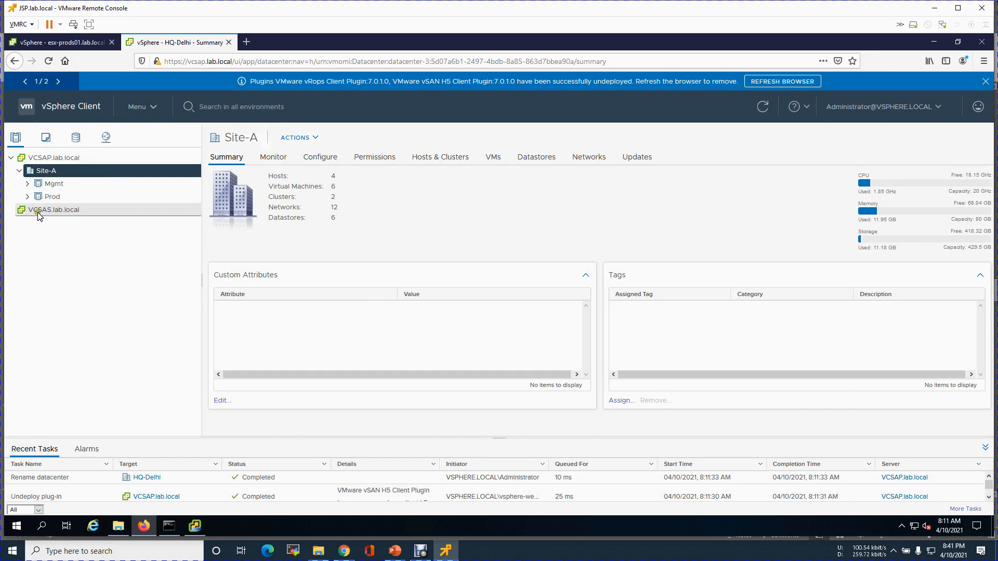
right_click(39, 213)
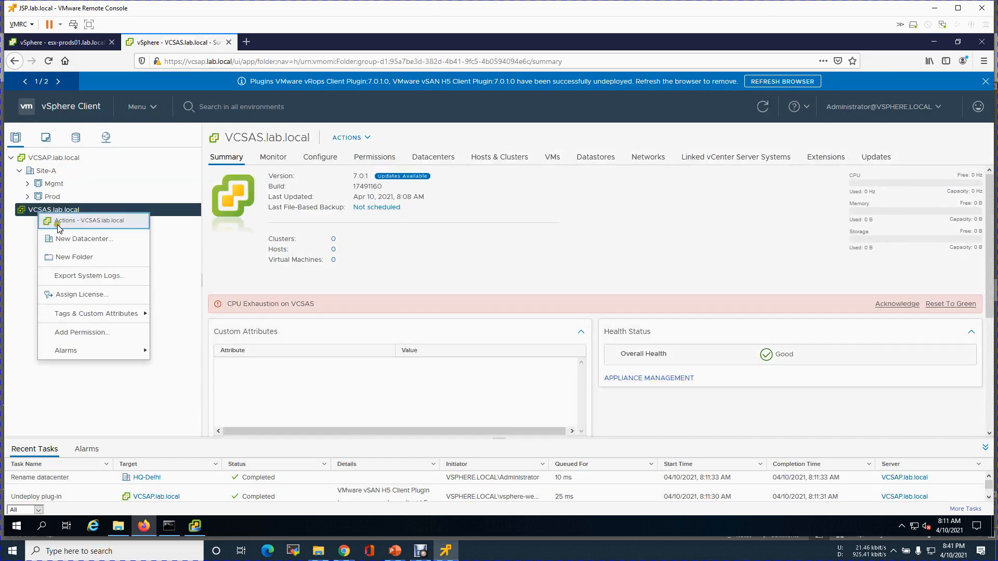
left_click(61, 239)
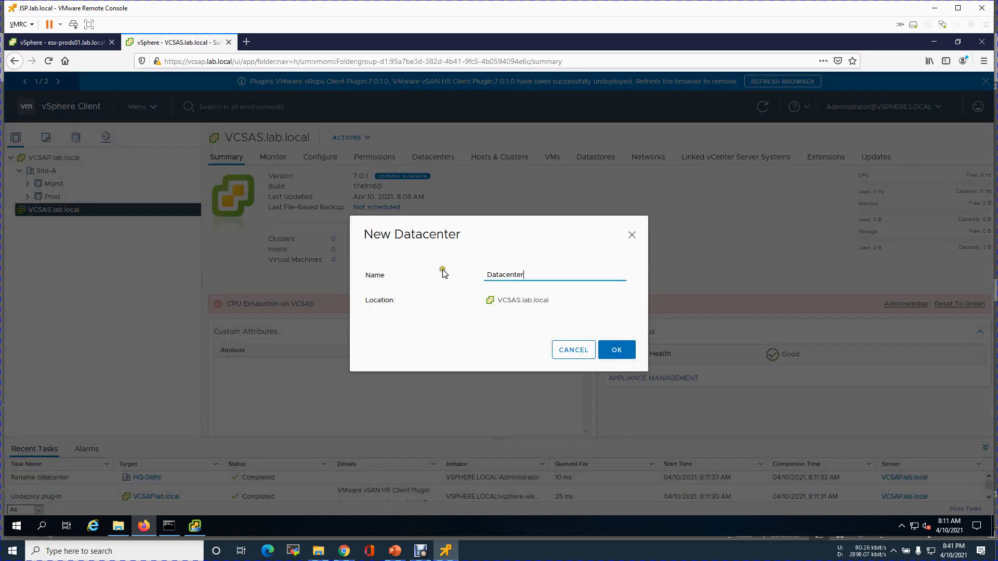
left_click_drag(533, 275, 447, 269)
type("Site-B")
left_click(622, 352)
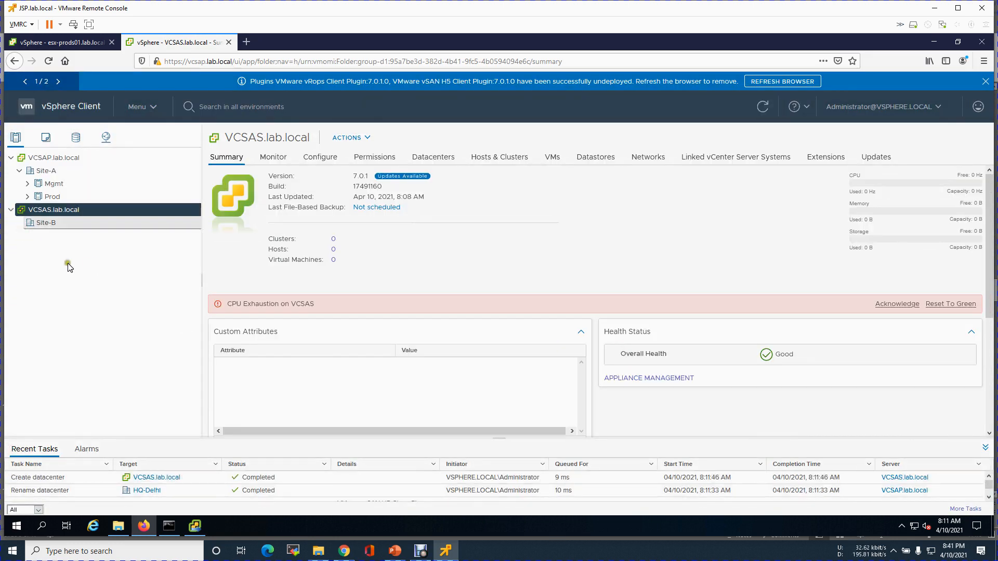
Reset the CPU Exhaustion alarm to green, dismiss plugin notices, and view Site-B's summary.
left_click(951, 306)
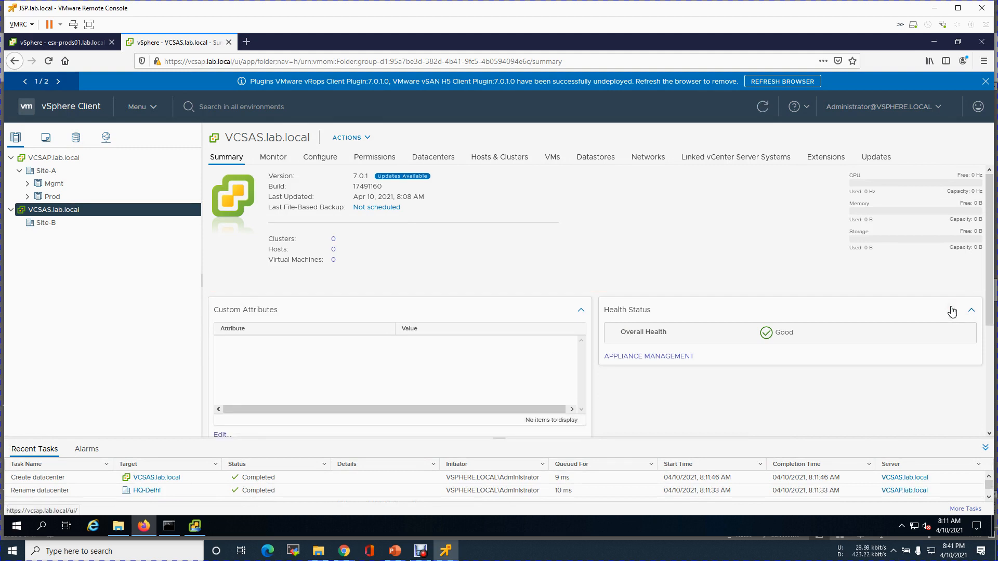
left_click(985, 83)
left_click(985, 82)
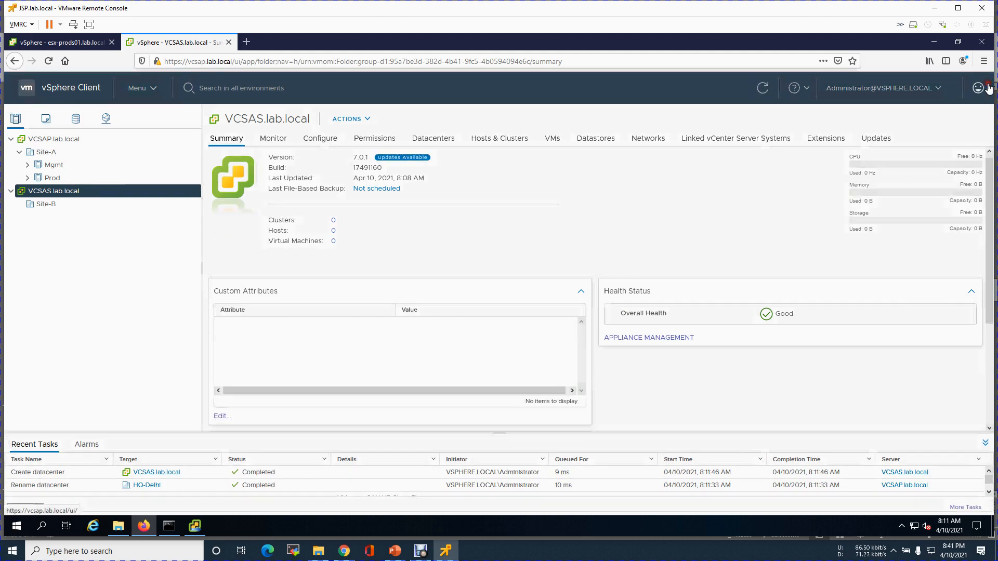
left_click(58, 230)
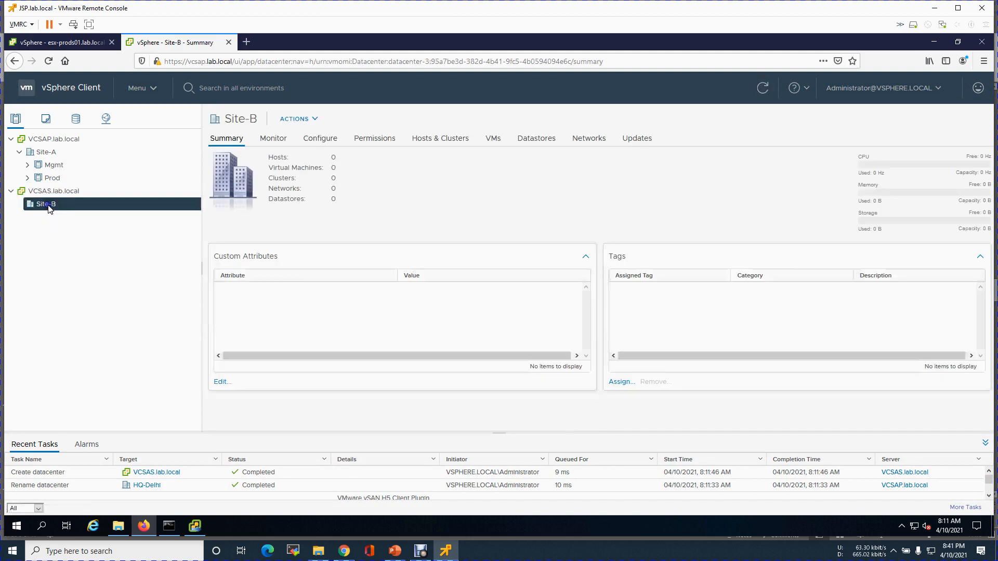
Add a cluster named Mgmt to Site-B with default settings and view its summary.
right_click(49, 208)
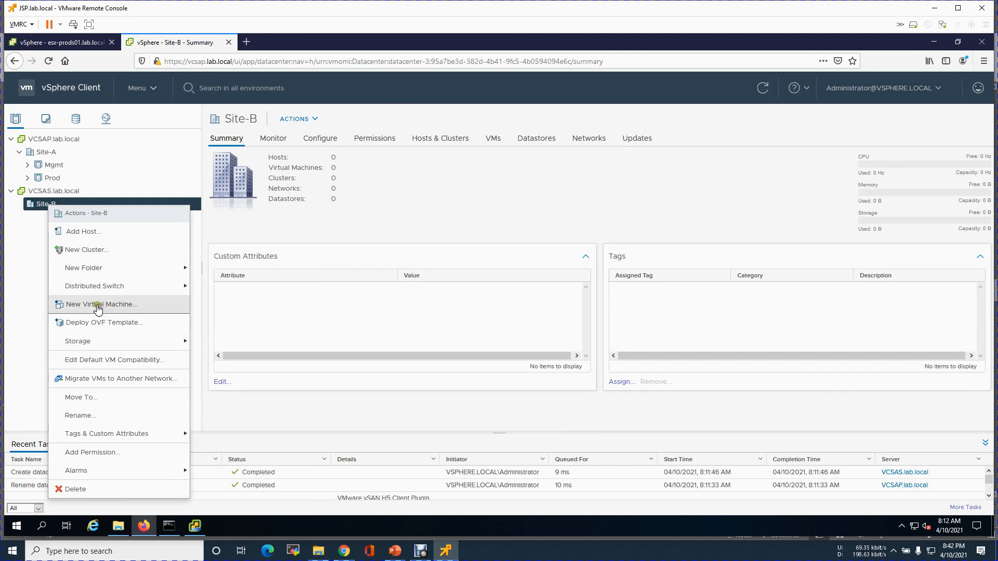
left_click(84, 250)
left_click_drag(513, 222, 426, 217)
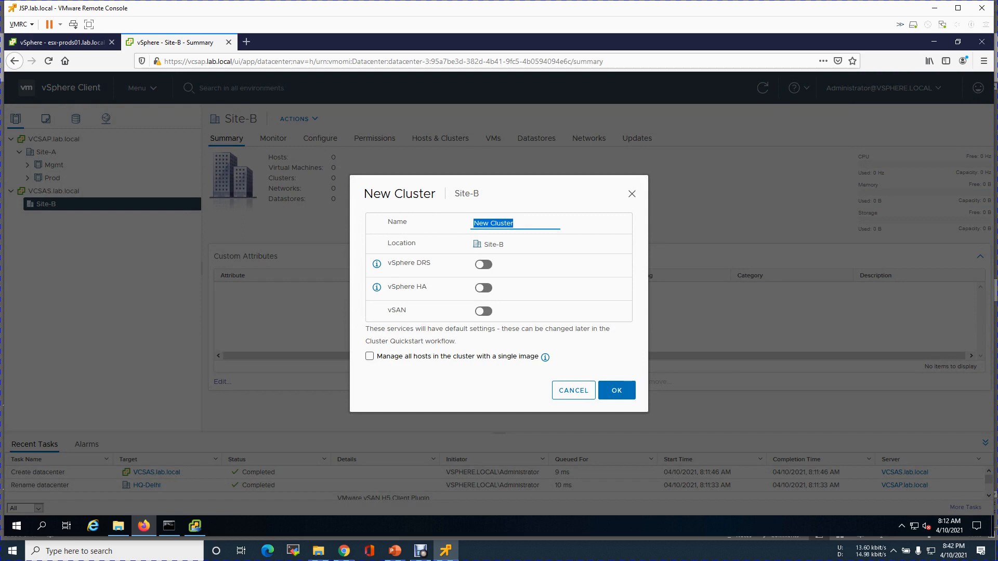
type("Mgmt")
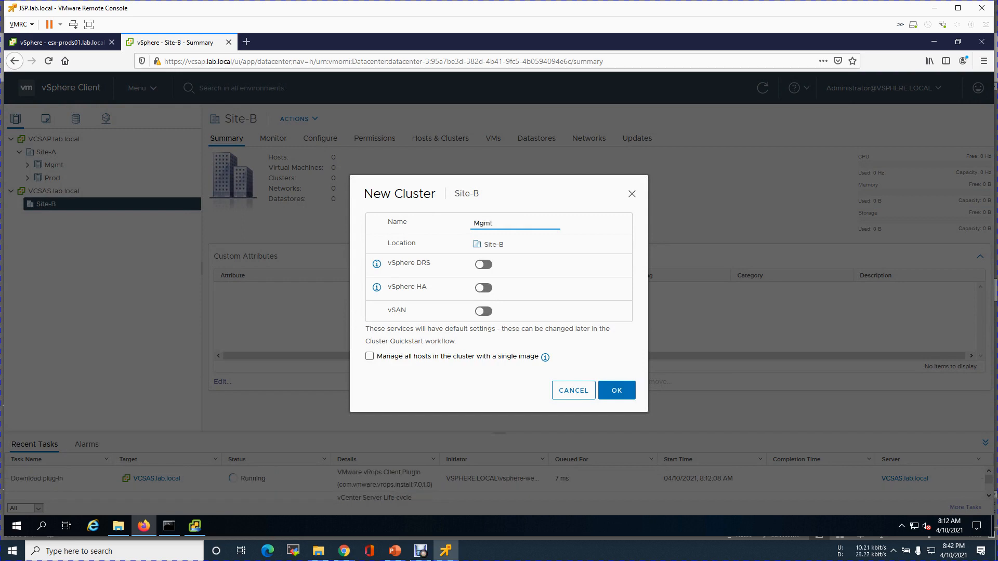
left_click(617, 390)
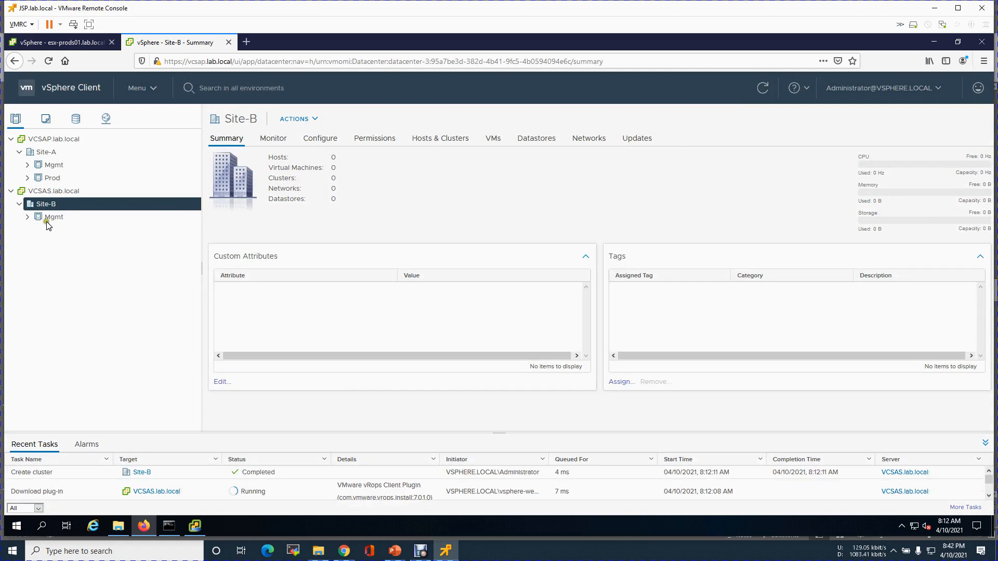
left_click(52, 217)
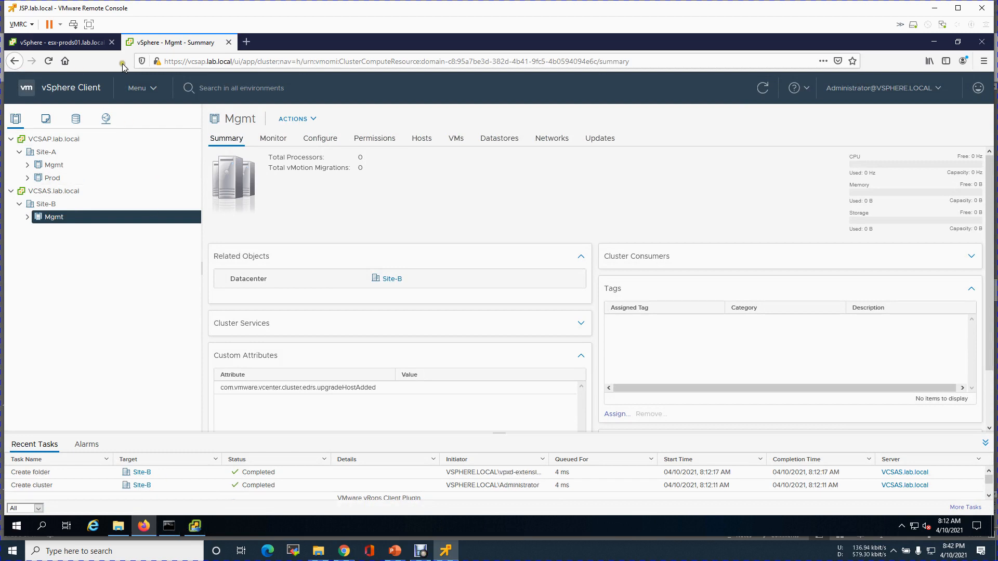
Launch the web console of the esx-mgmts02.lab.local virtual machine.
left_click(67, 43)
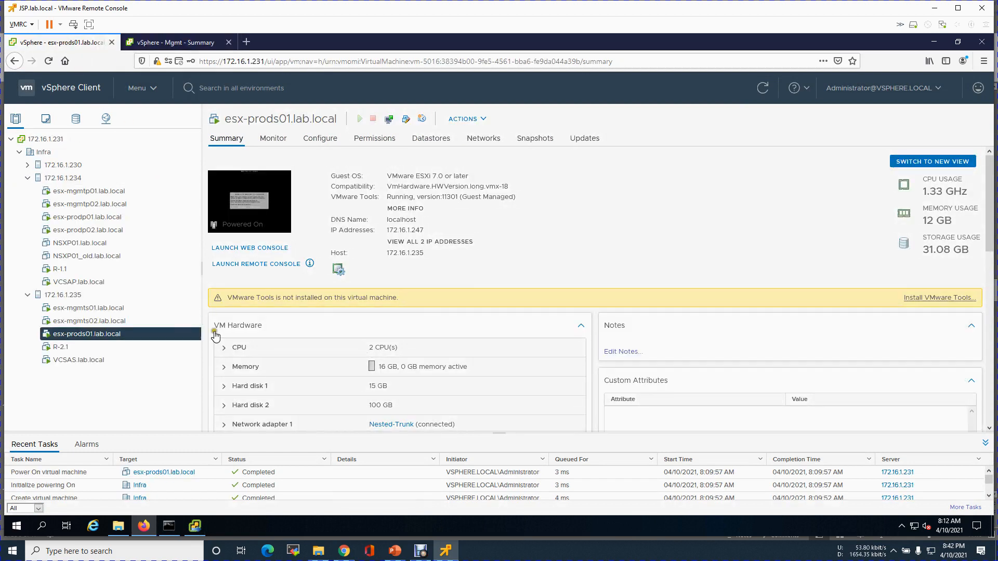
left_click(95, 322)
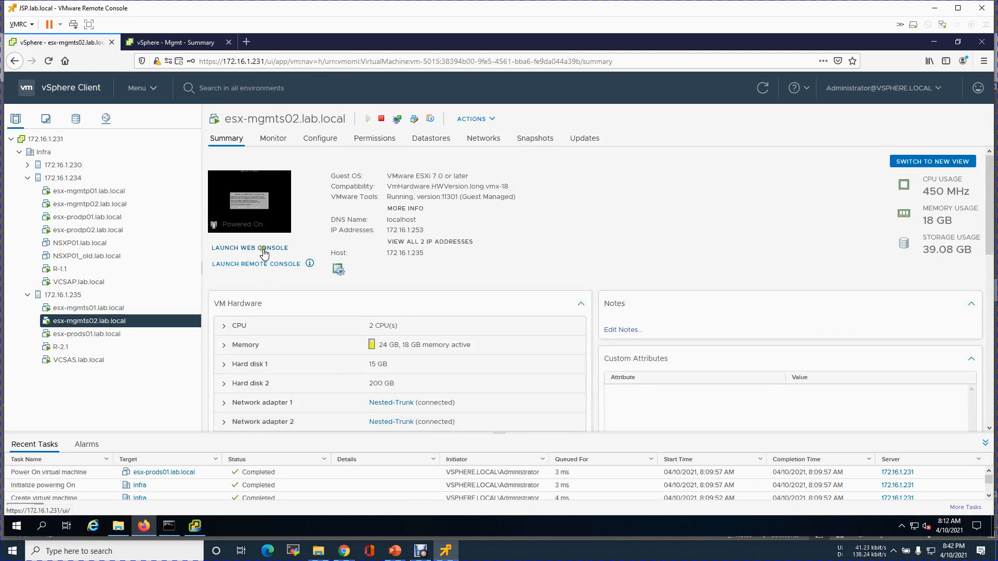
left_click(260, 248)
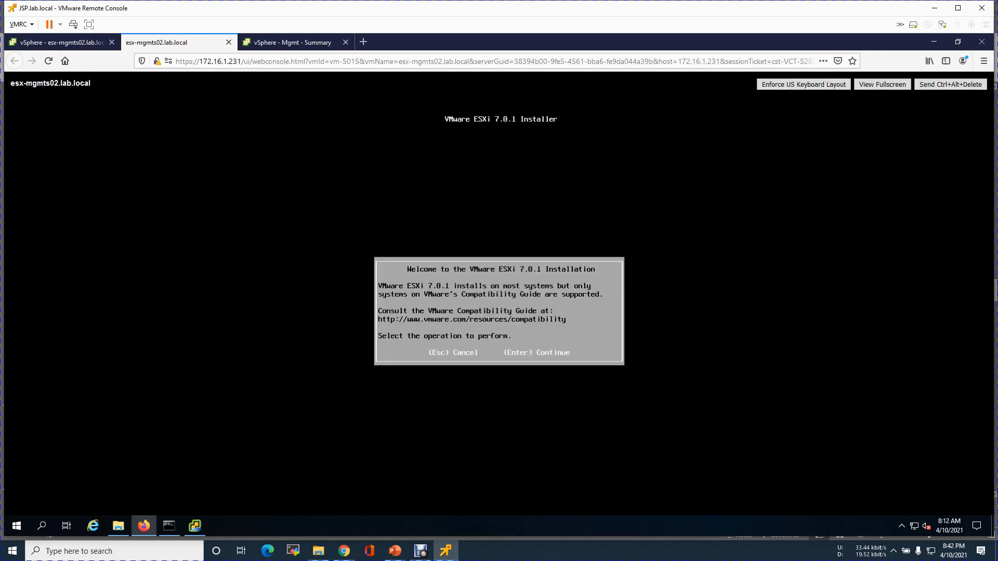
Accept the EULA, pick the 15 GiB disk and US Default keyboard, set the root password, and install.
key("Return")
key("F11")
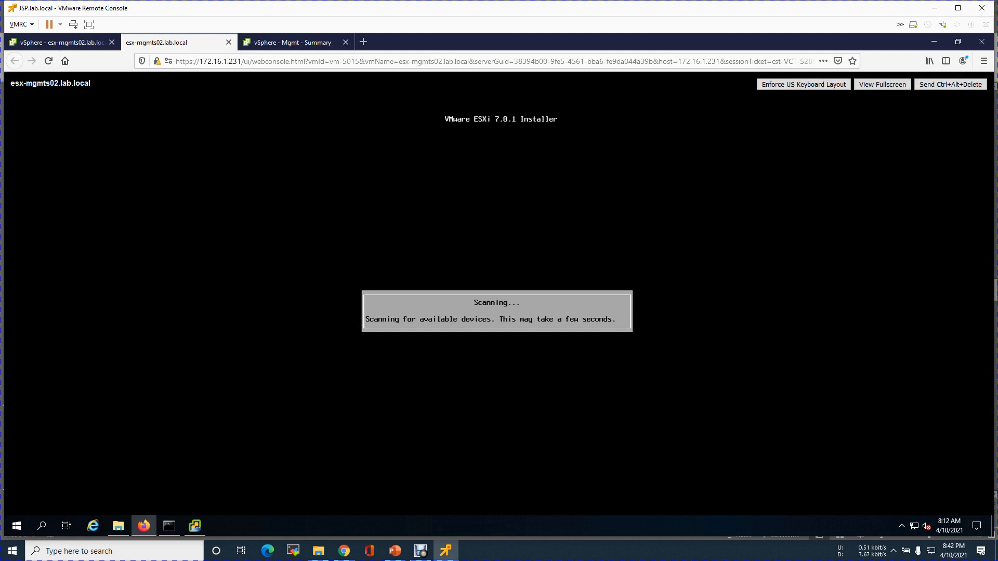
key("Return")
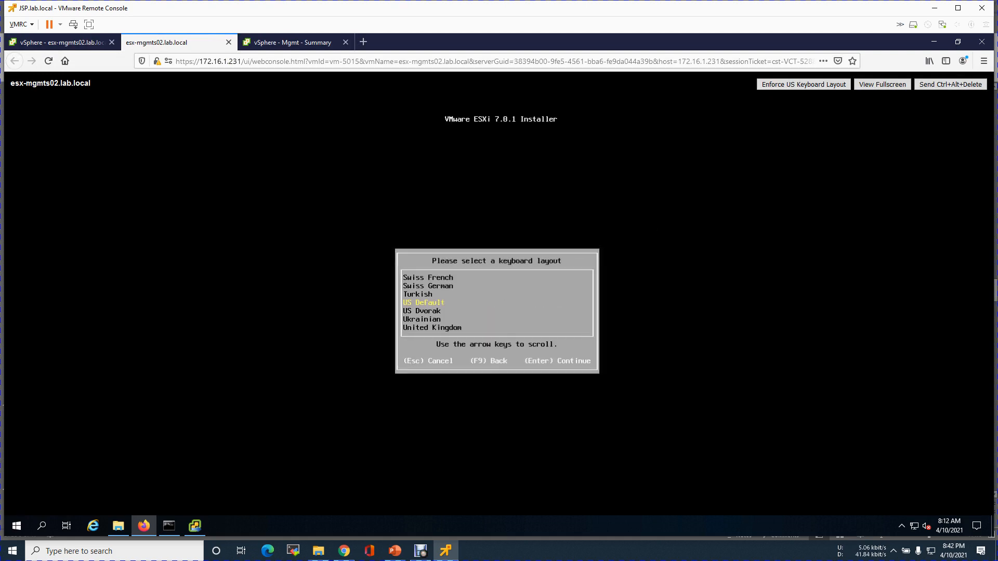
key("Return")
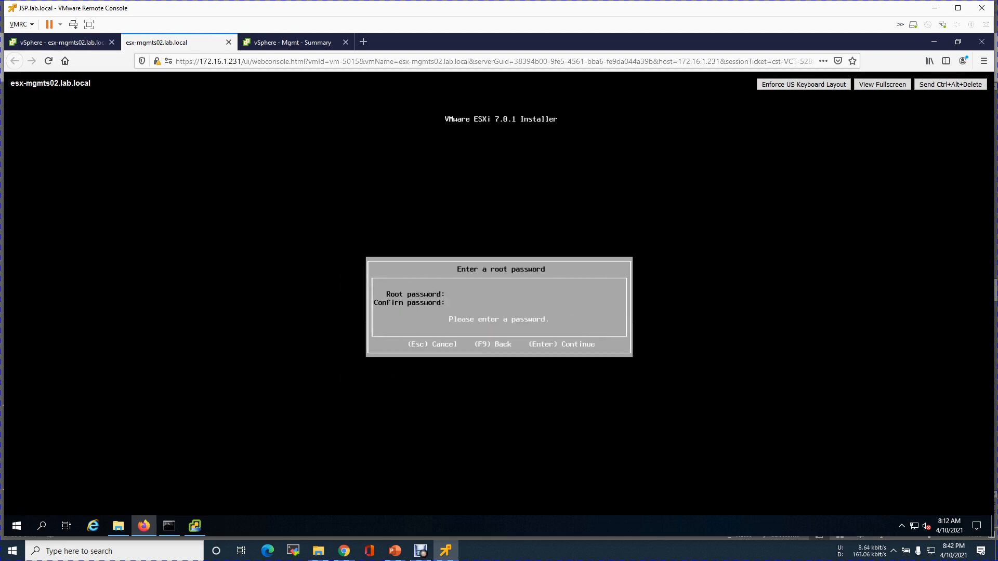
type("**")
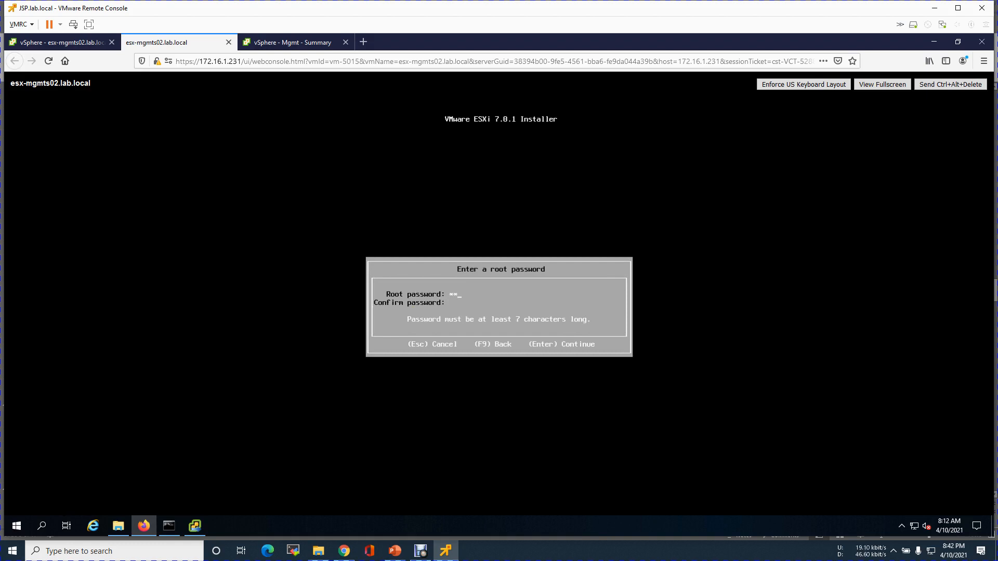
type("*****")
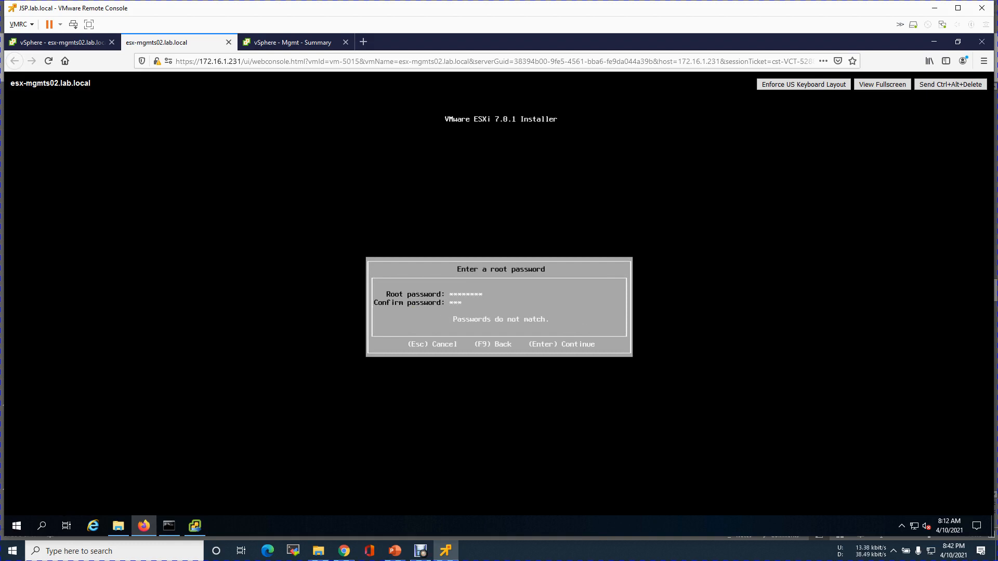
key("Return")
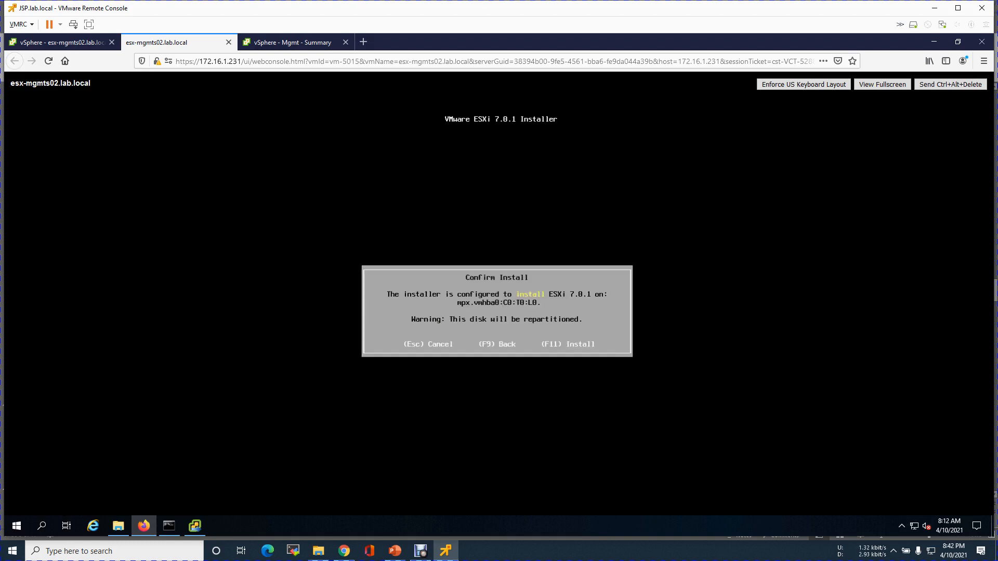
key("F11")
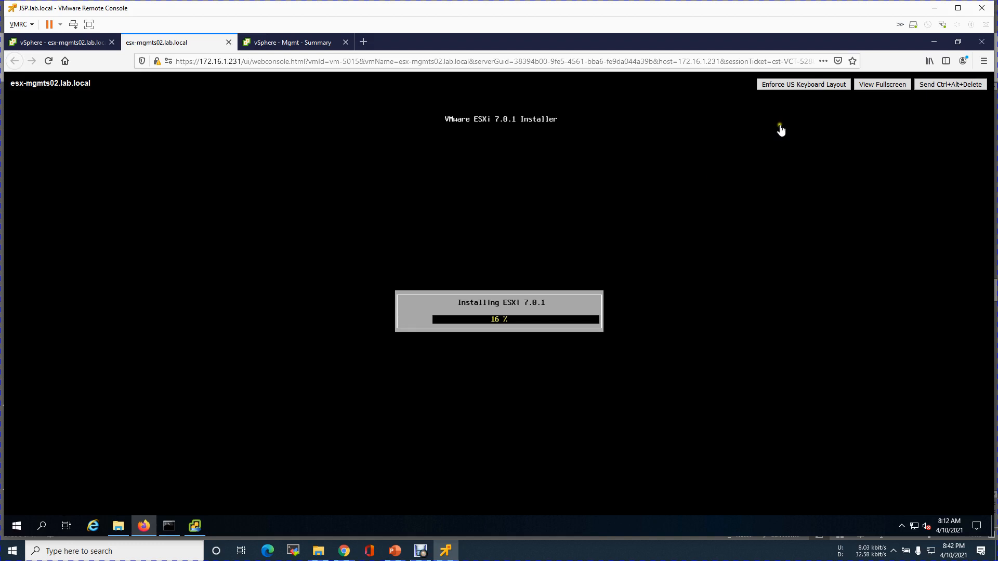
Open the web console of the esx-prods01.lab.local VM.
left_click(57, 42)
left_click(100, 335)
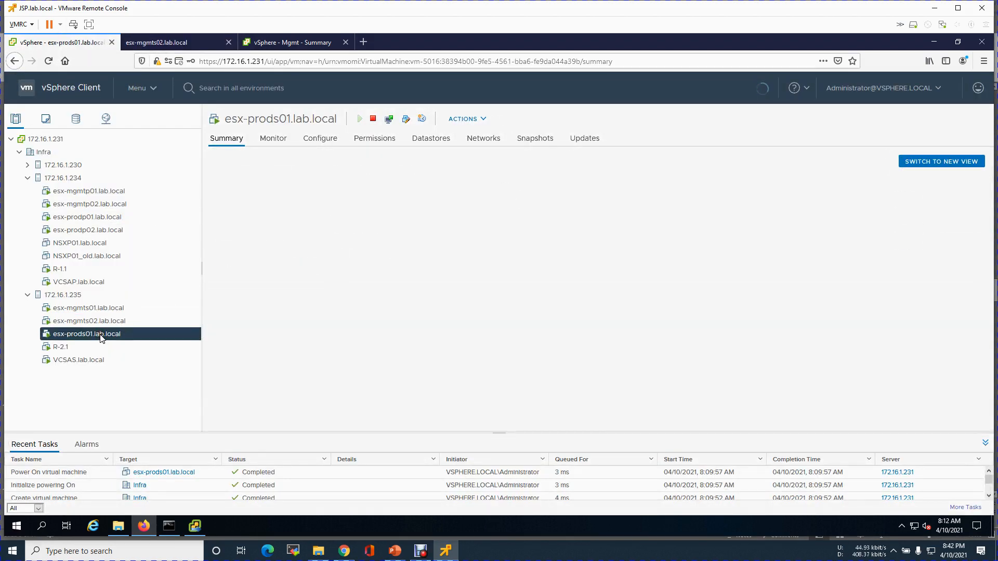
left_click(262, 248)
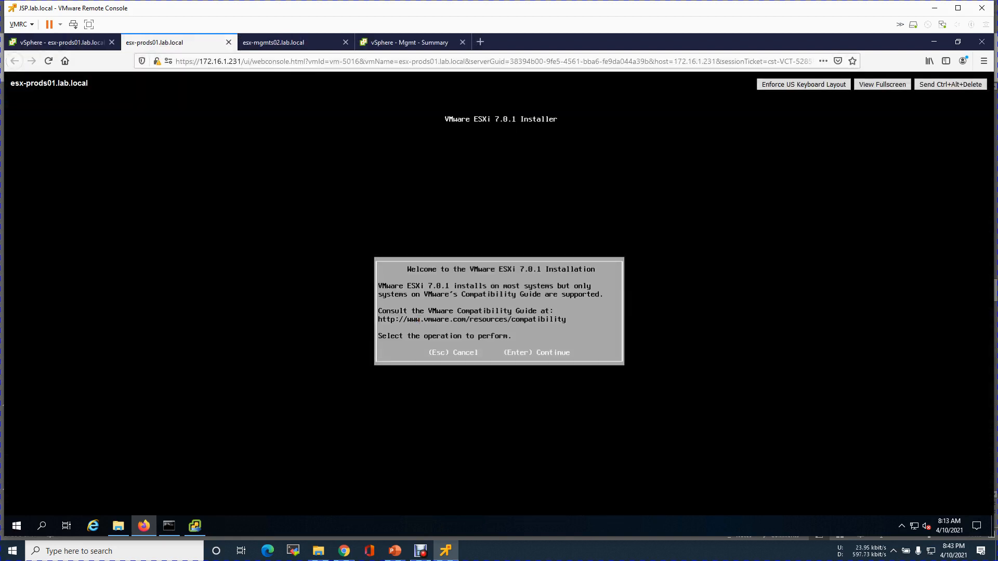
Accept the ESXi EULA, then install to the 15 GiB disk with US Default layout and a root password.
key("Return")
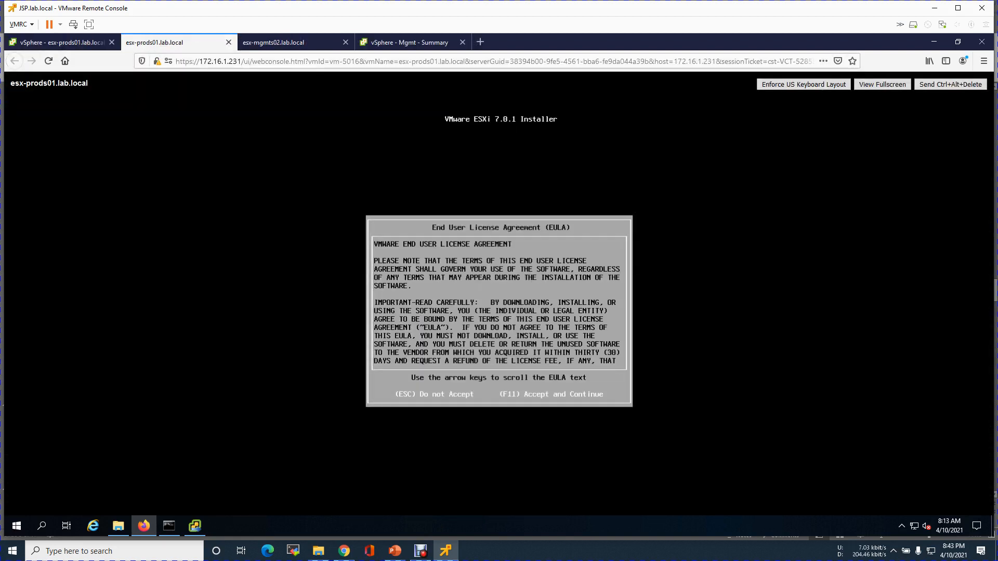
key("F11")
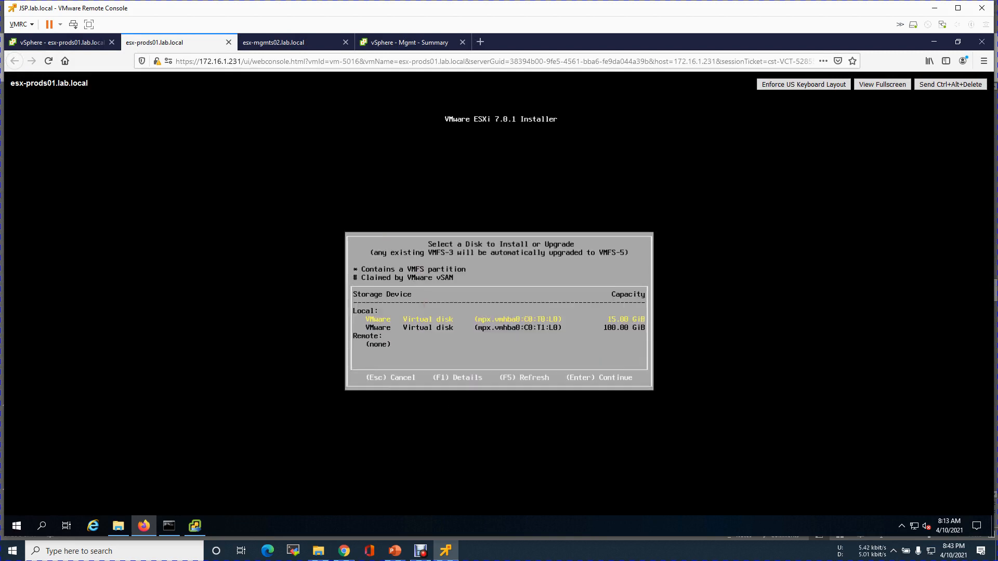
key("Return")
key("Return")
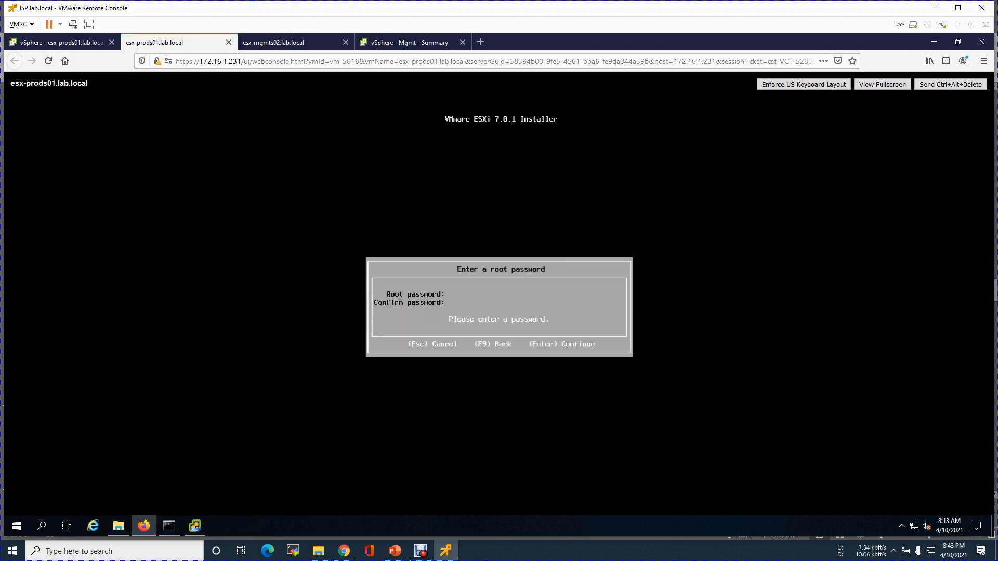
type("VMware11!")
key("Return")
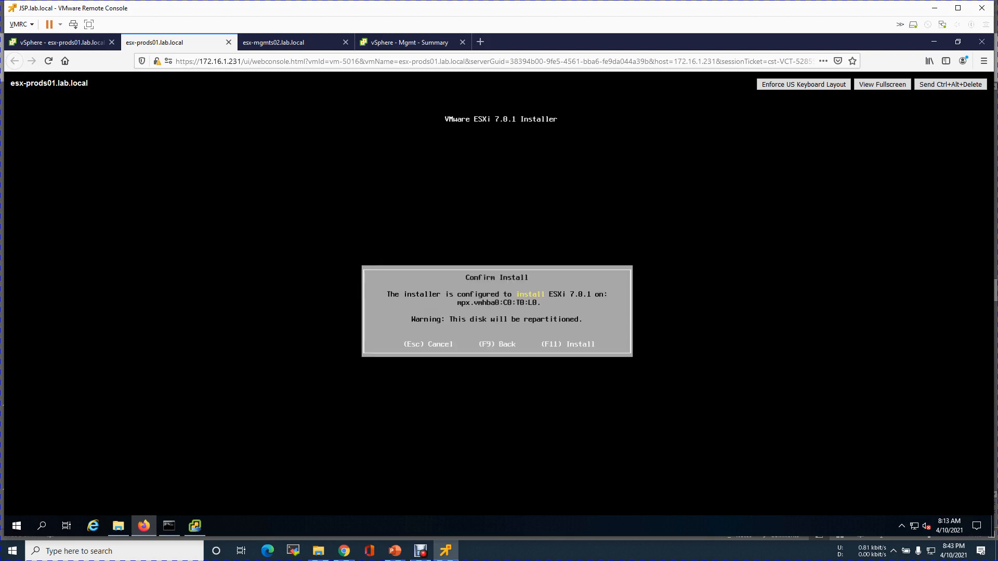
key("F11")
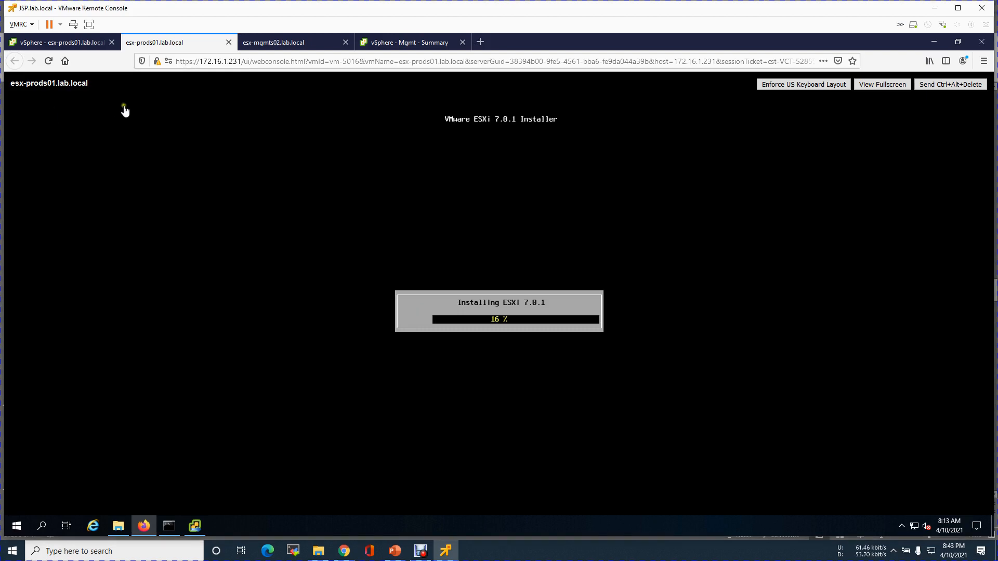
Check the esx-mgmts02 install progress, then select host 172.16.1.235 in the inventory.
left_click(264, 44)
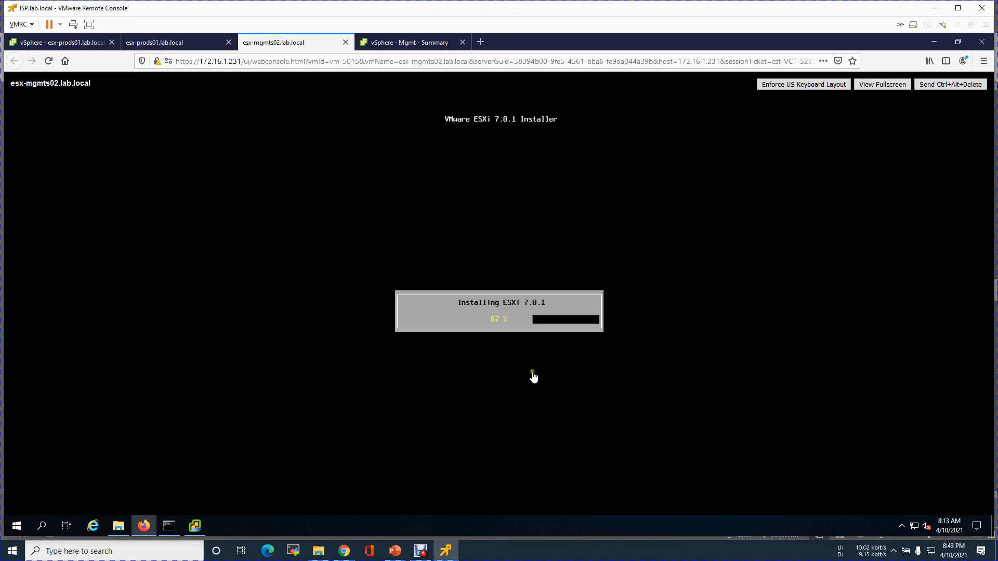
left_click(191, 47)
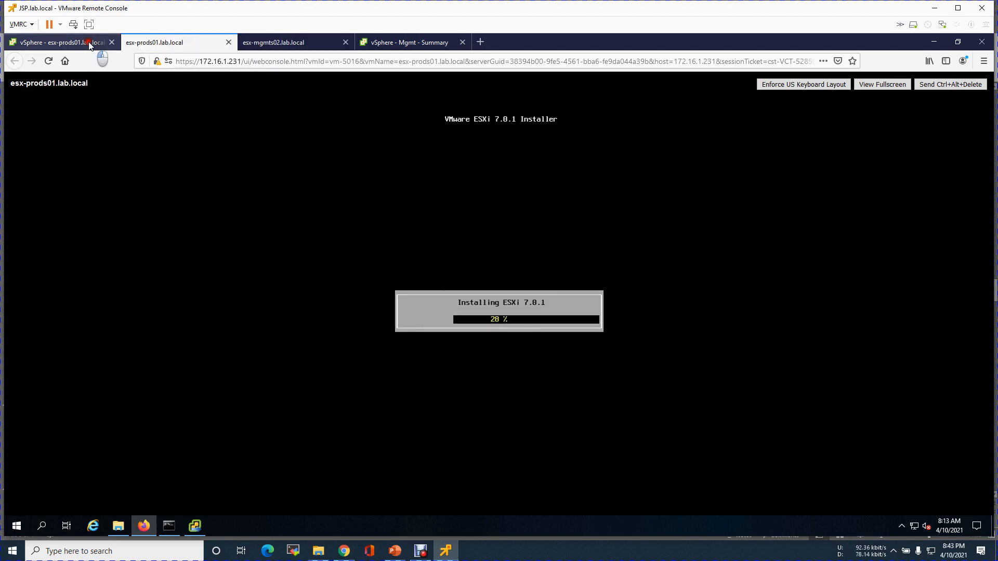
left_click(87, 42)
left_click(64, 298)
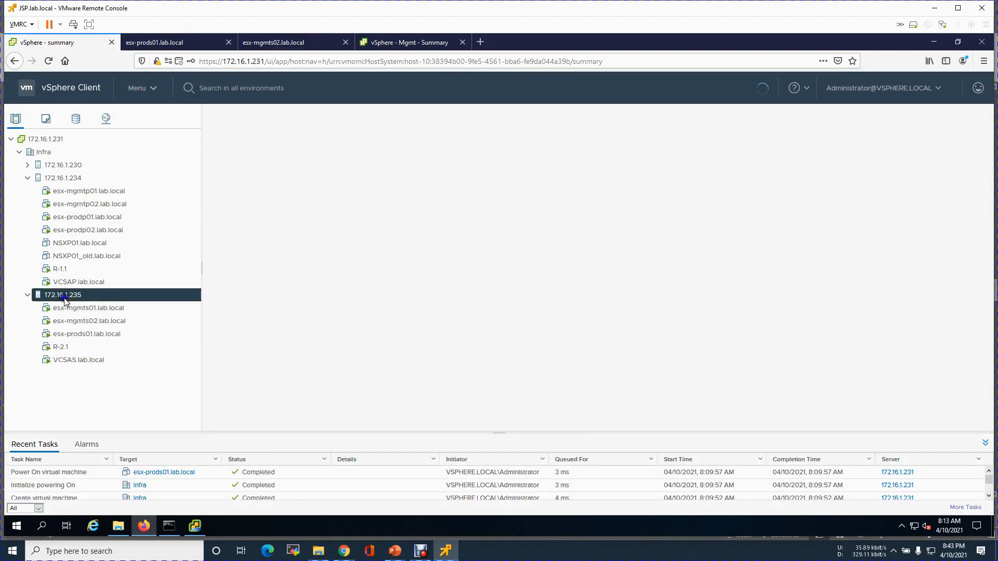
Start a new virtual machine on host 172.16.1.235 named esx-prods02.lab.local.
right_click(65, 299)
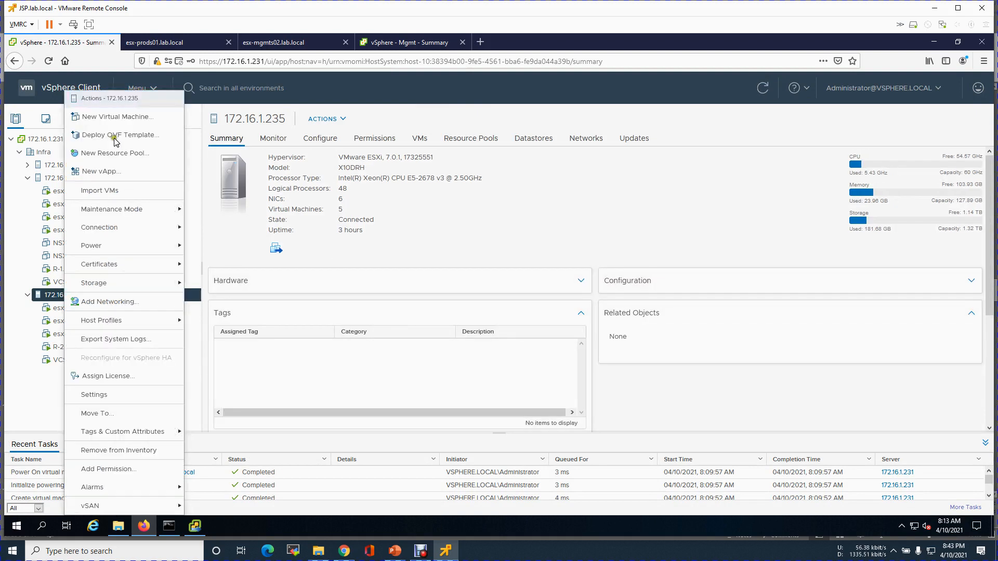
left_click(111, 118)
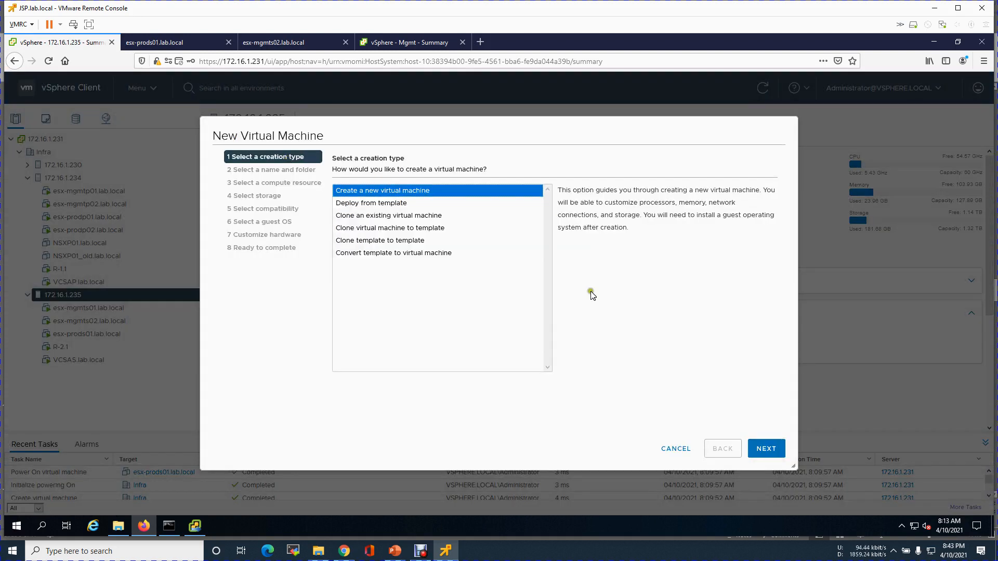
left_click(765, 449)
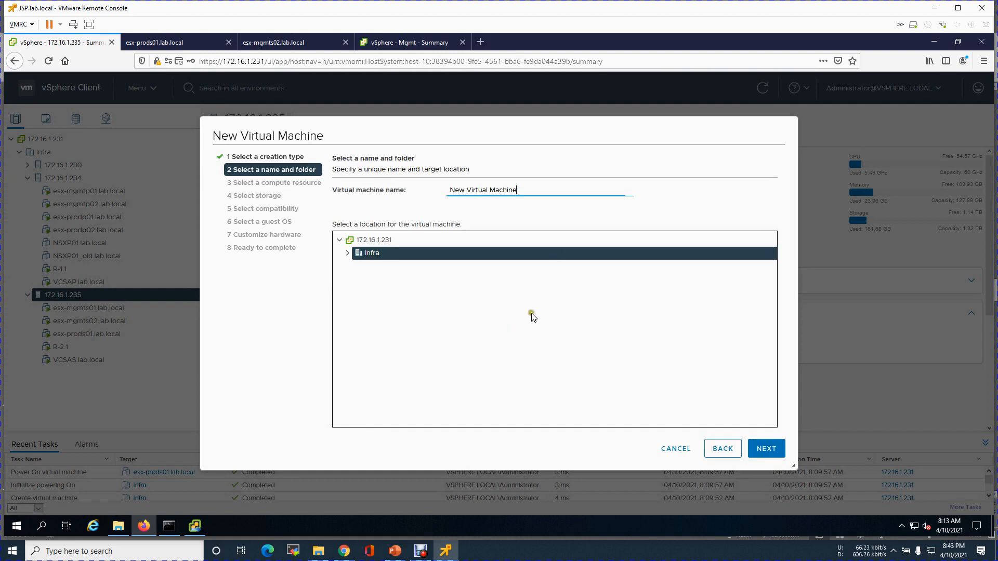
left_click(365, 185)
key("BackSpace")
type("esx-prods02.lab.local")
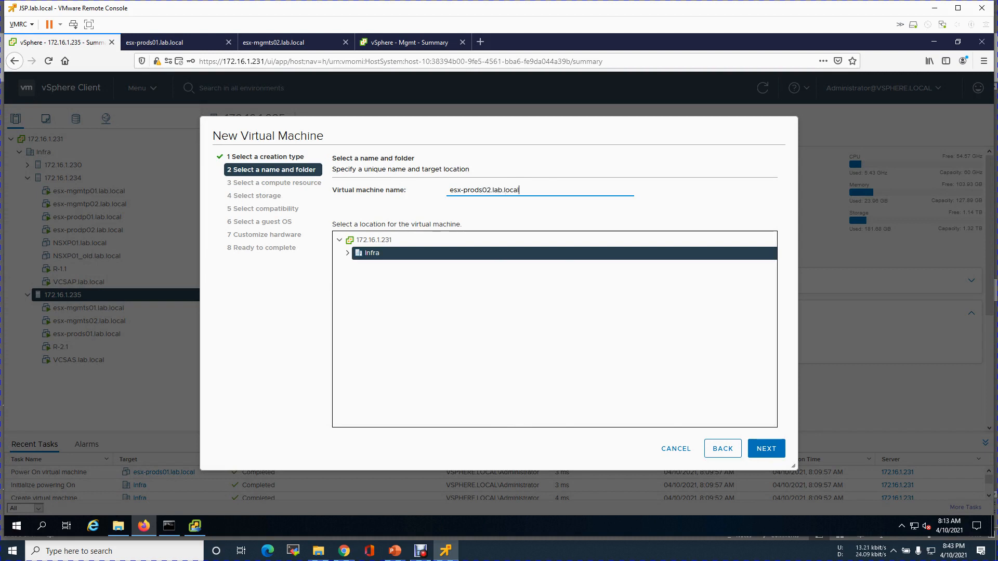
left_click(766, 448)
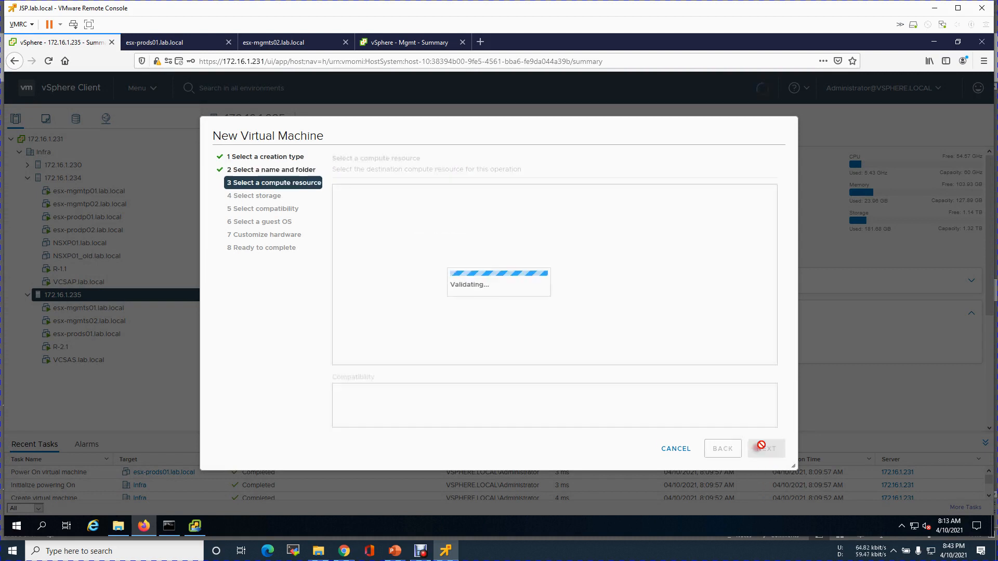
Keep 172.16.1.235 as compute resource and store the VM on LS-235-512Gb-P.
left_click(767, 448)
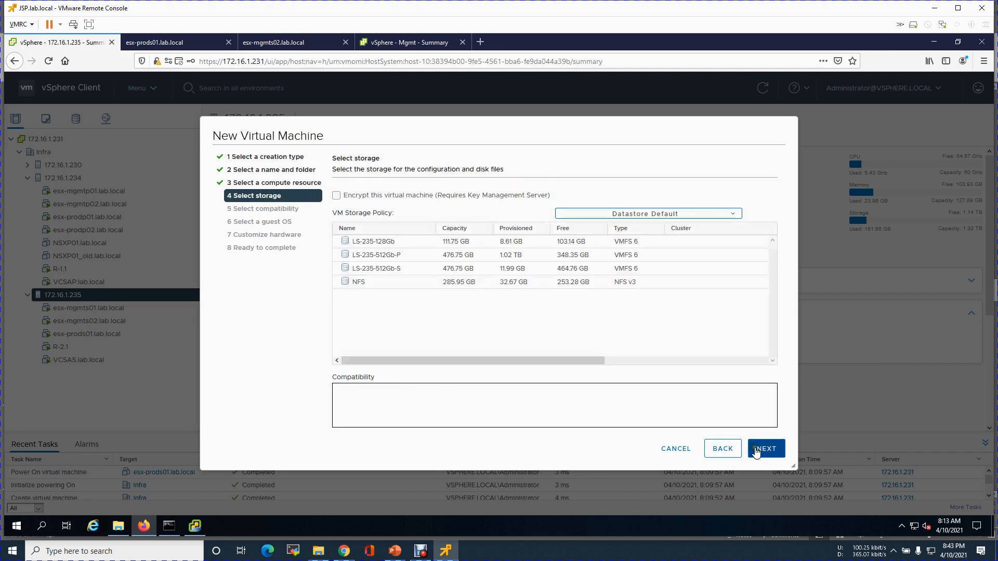
left_click(455, 270)
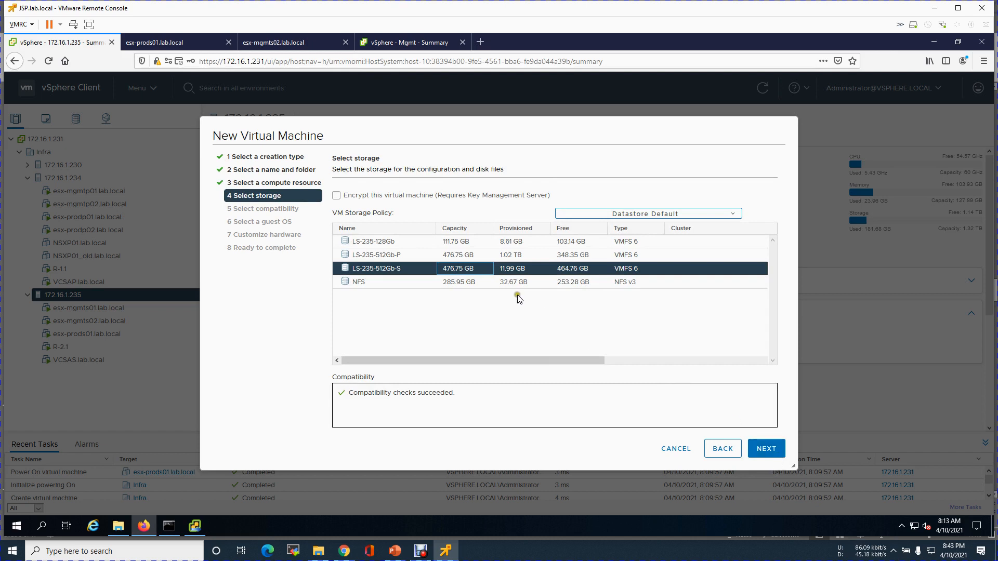
left_click(478, 255)
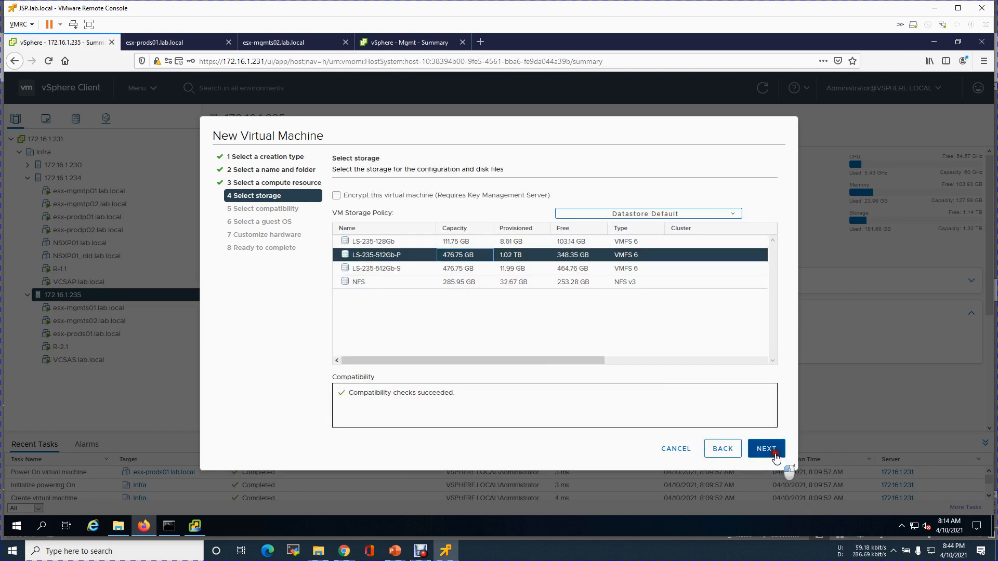
left_click(774, 454)
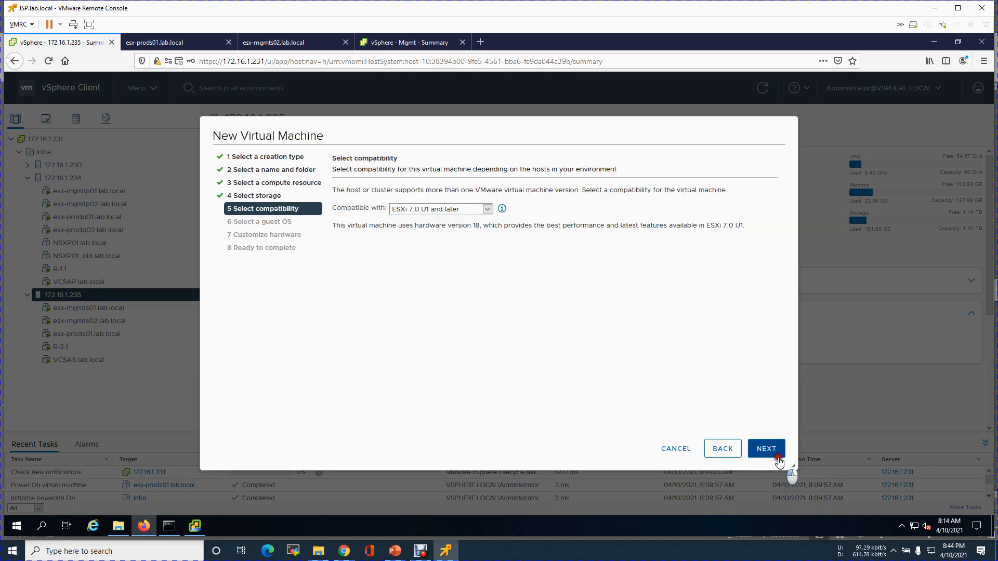
Accept ESXi 7.0 U1 compatibility and set the guest OS to Other, VMware ESXi 7.0 or later.
left_click(777, 455)
left_click(433, 208)
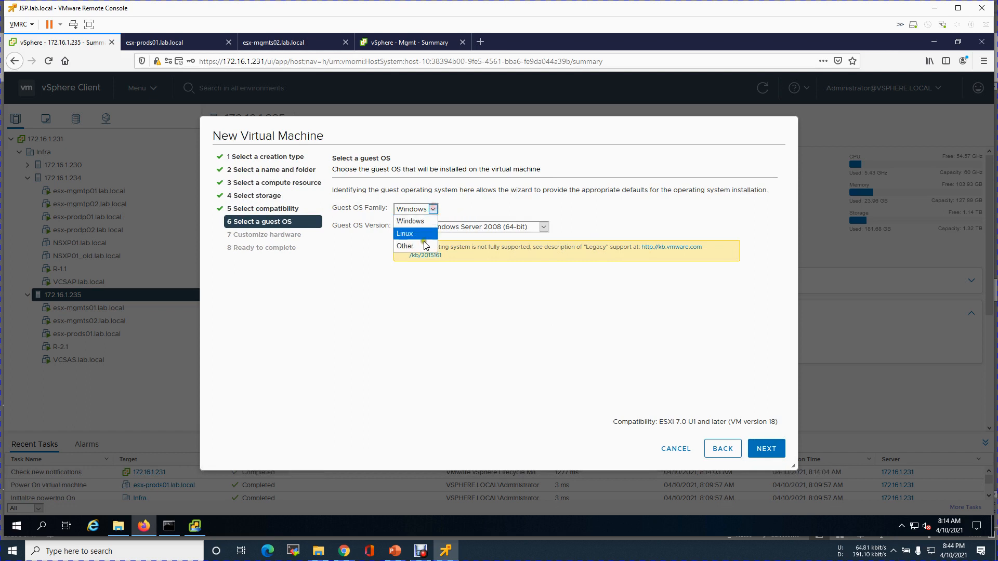
left_click(425, 245)
left_click(519, 229)
left_click_drag(522, 294, 521, 426)
left_click(457, 439)
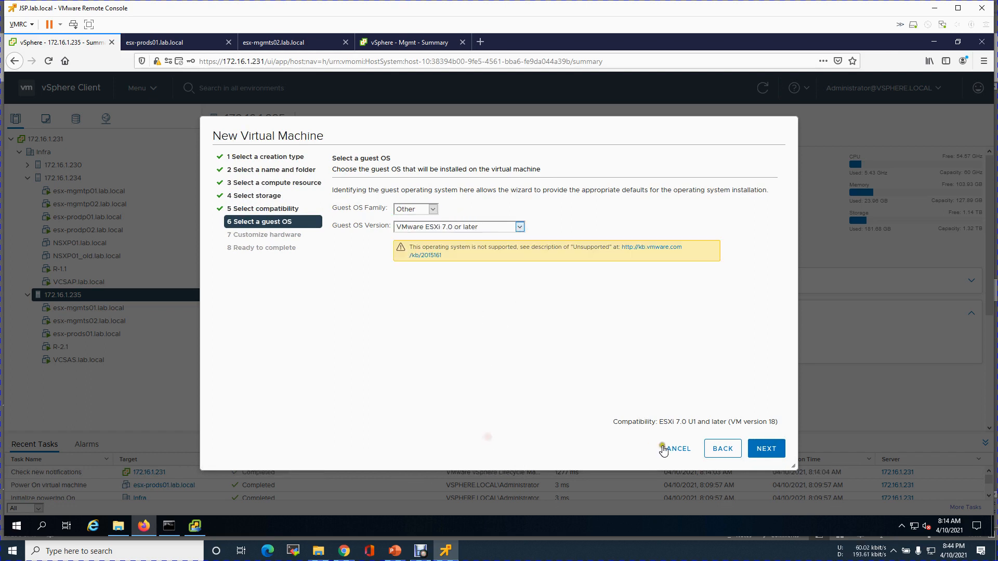
left_click(766, 450)
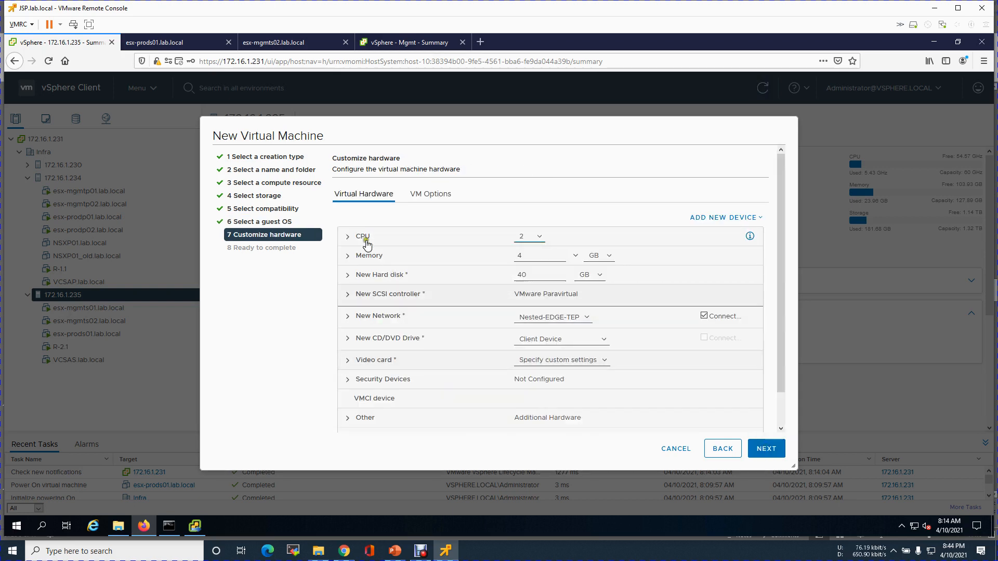
Set the VM memory to 16 GB and the first hard disk to 15 GB.
left_click(364, 238)
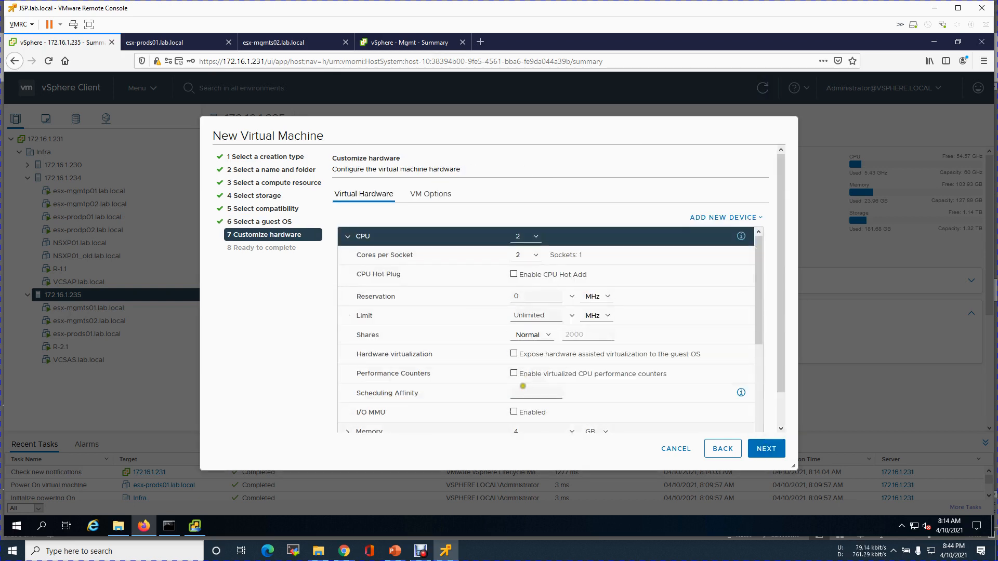
left_click(345, 238)
left_click(542, 255)
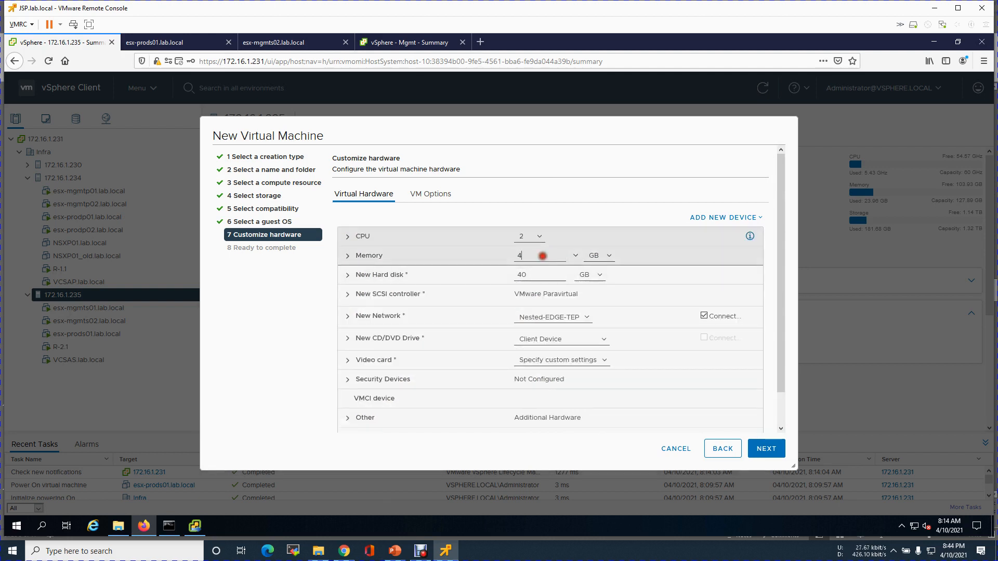
type("016")
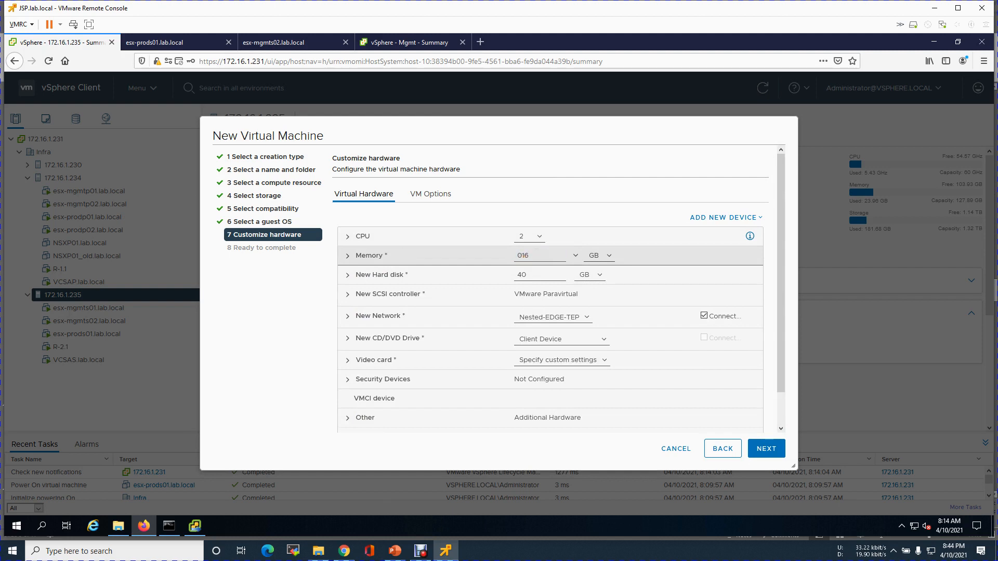
double_click(535, 272)
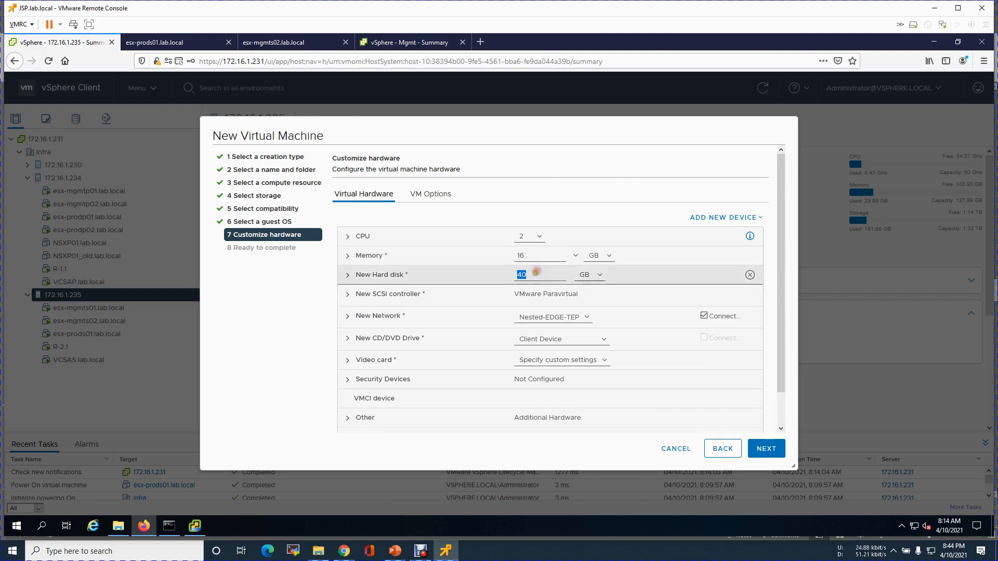
type("15")
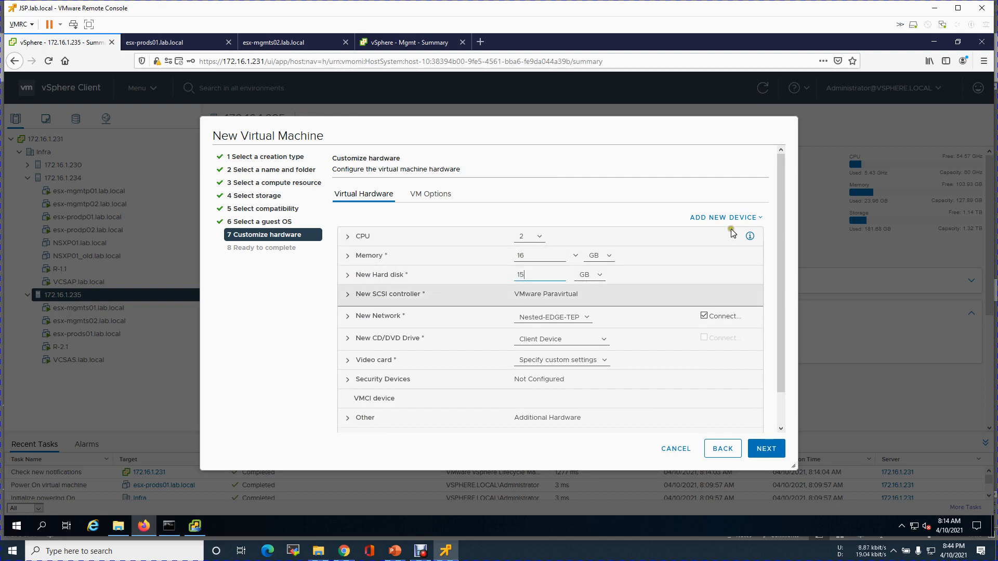
Add a second 100 GB hard disk with thin provisioning.
left_click(722, 218)
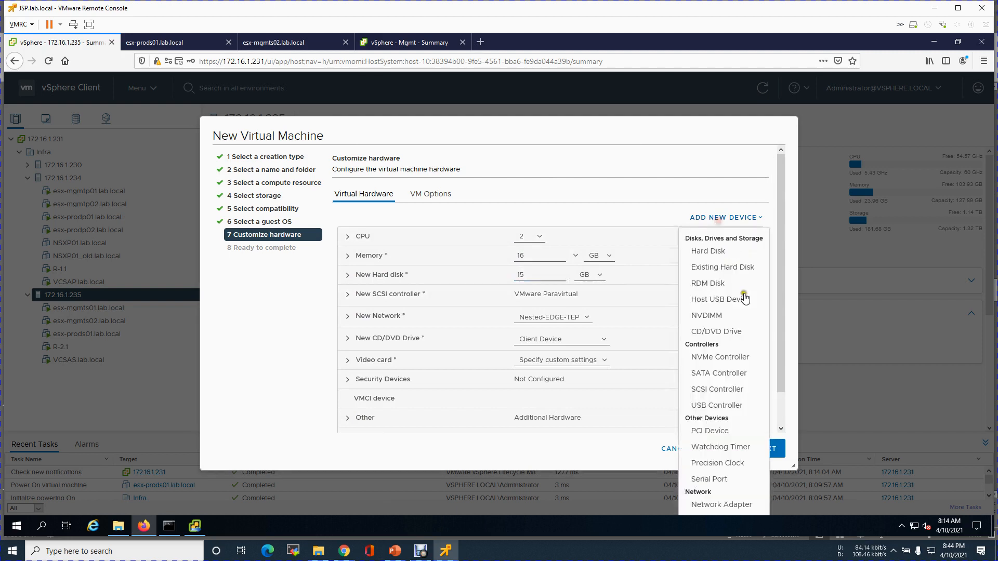
left_click(708, 251)
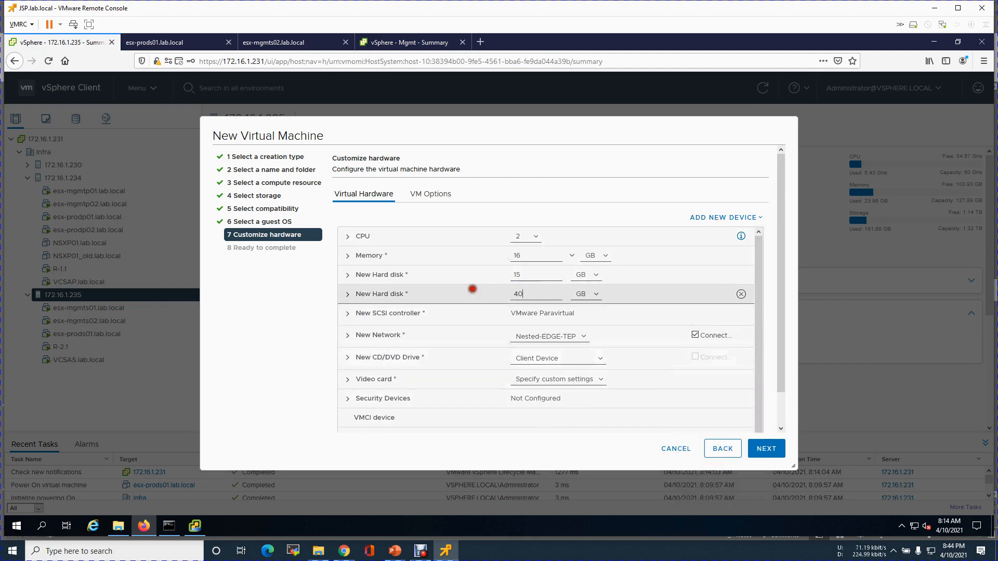
type("100")
left_click(363, 292)
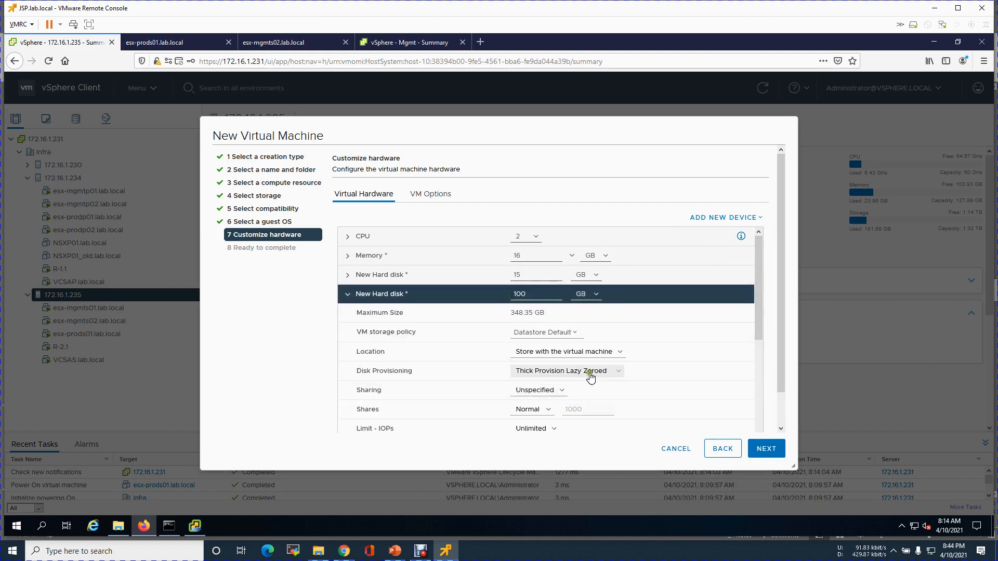
left_click(590, 370)
left_click(574, 408)
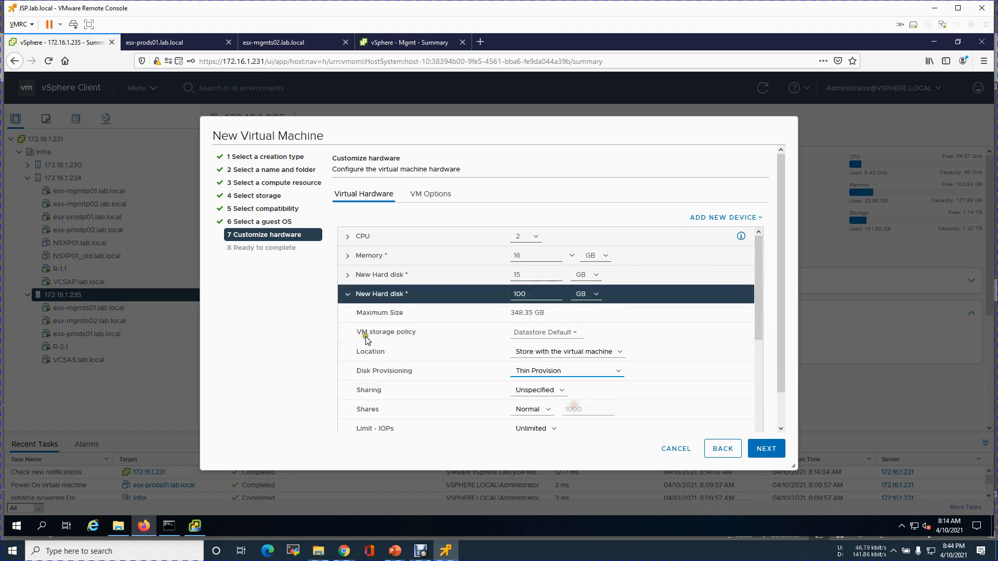
left_click(347, 295)
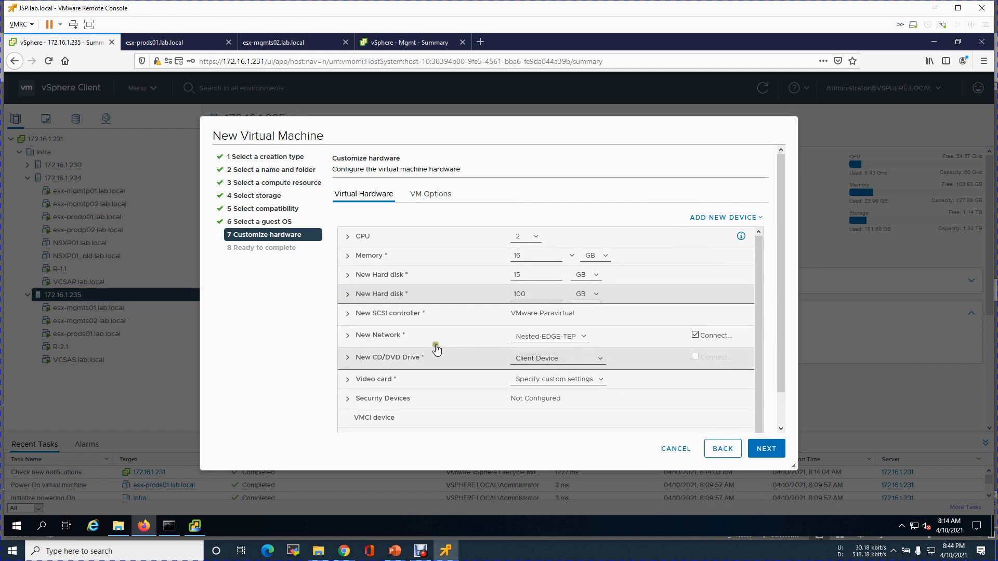
left_click(548, 337)
Put the first network adapter on Nested-Trunk and add three more network adapters.
left_click(535, 361)
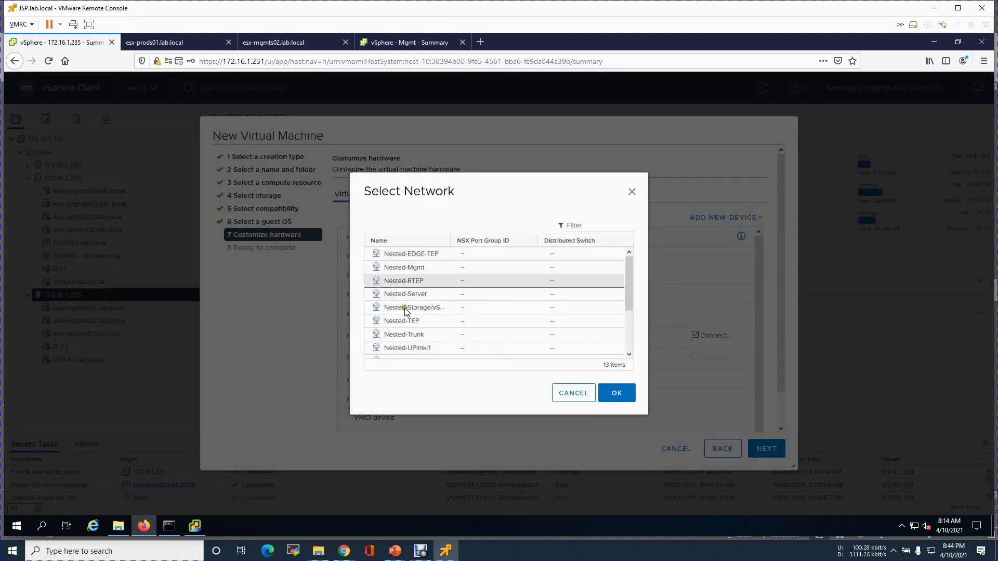
left_click(410, 335)
left_click(632, 395)
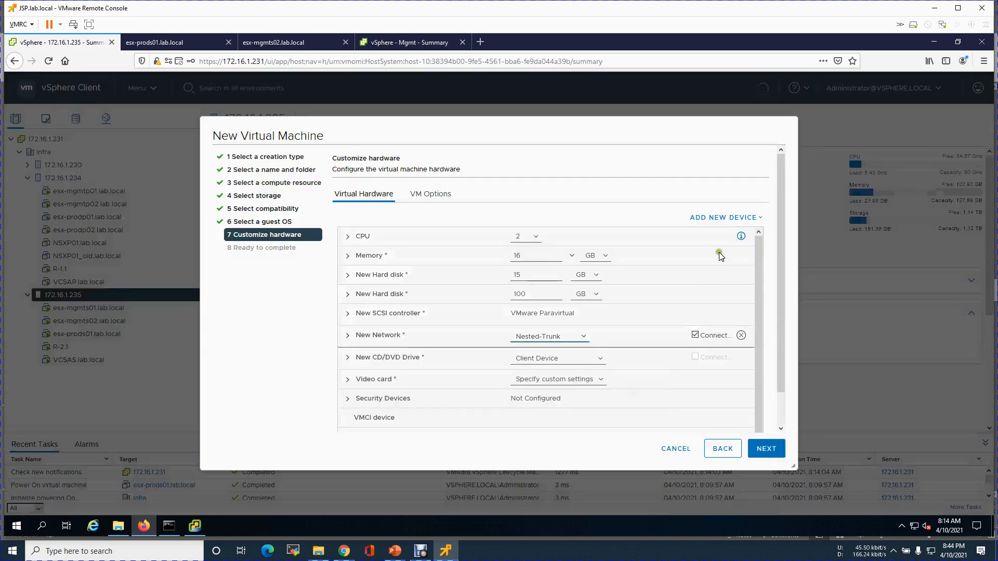
left_click(748, 217)
left_click(703, 505)
left_click(751, 217)
left_click(723, 505)
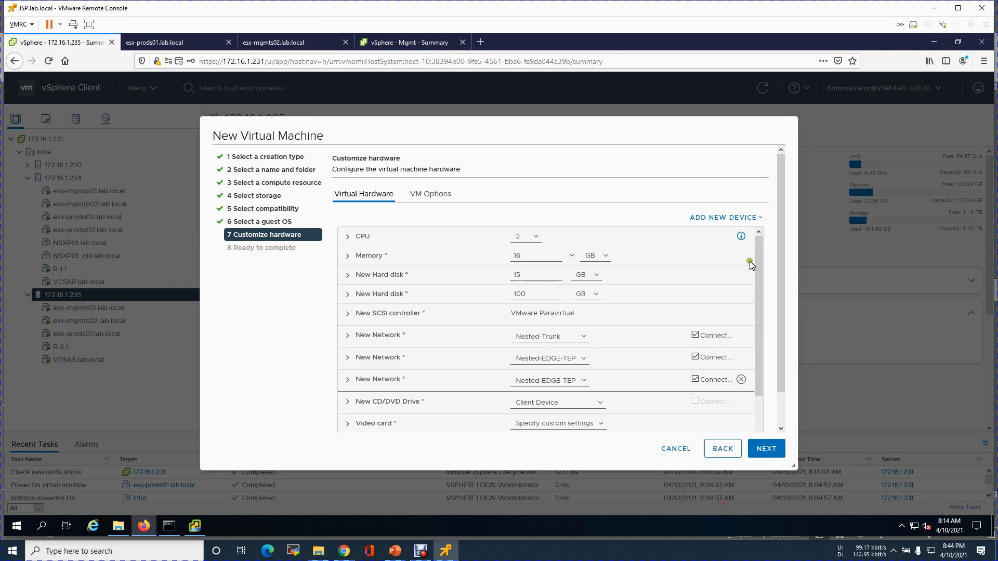
left_click(750, 217)
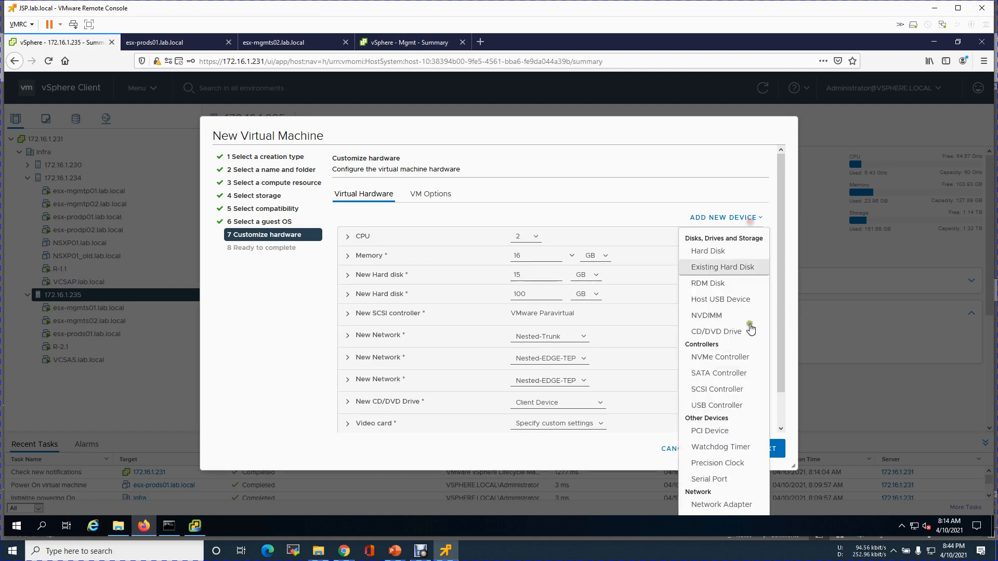
left_click(703, 505)
Assign Nested-Trunk to the second, third and fourth network adapters.
left_click(583, 358)
left_click(553, 383)
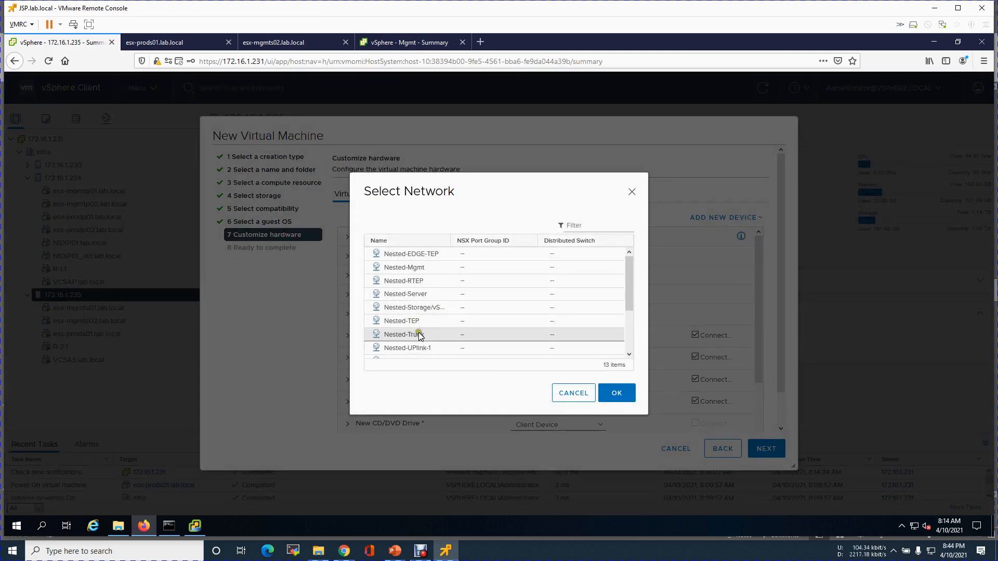
left_click(421, 334)
left_click(617, 395)
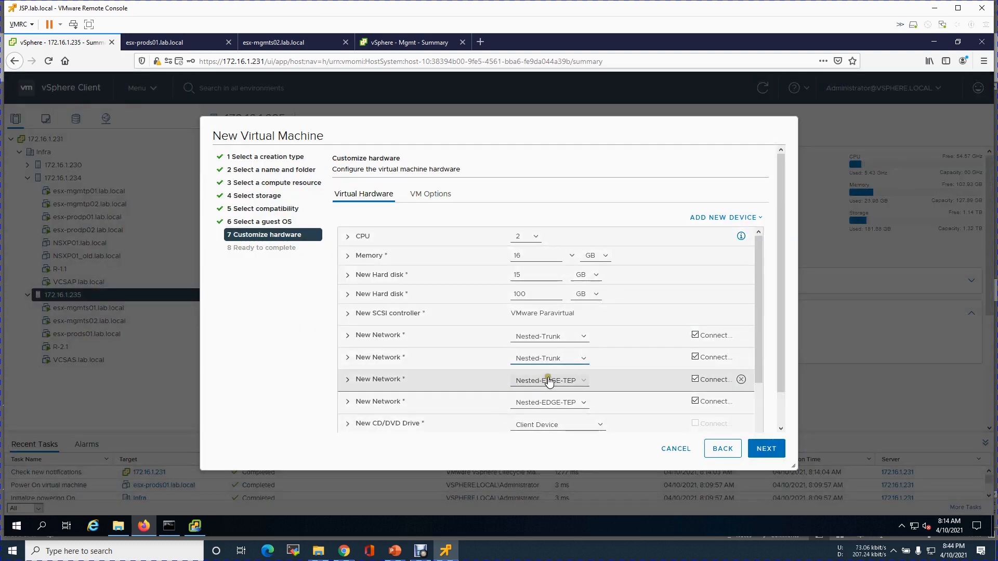
left_click(539, 383)
left_click(550, 406)
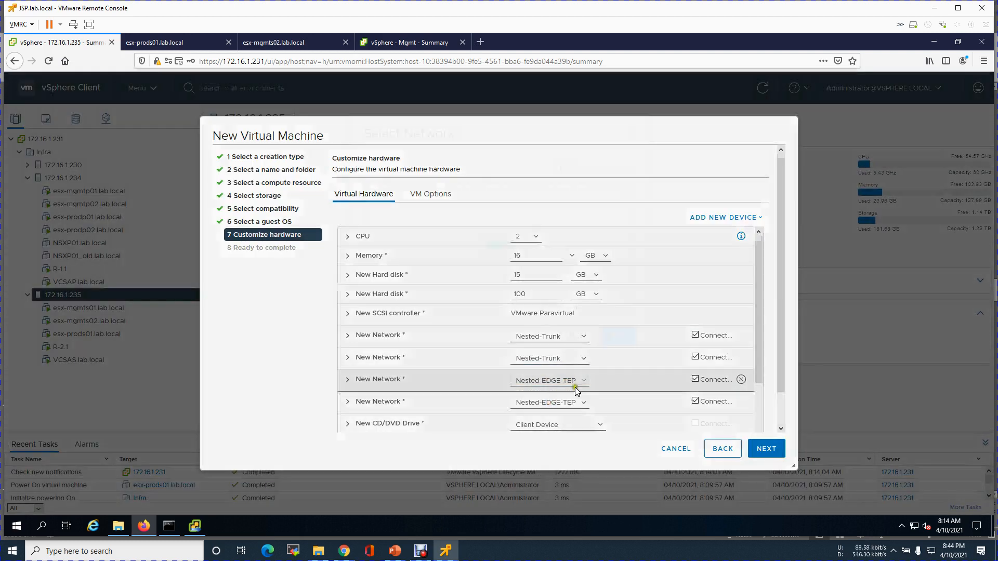
left_click(442, 335)
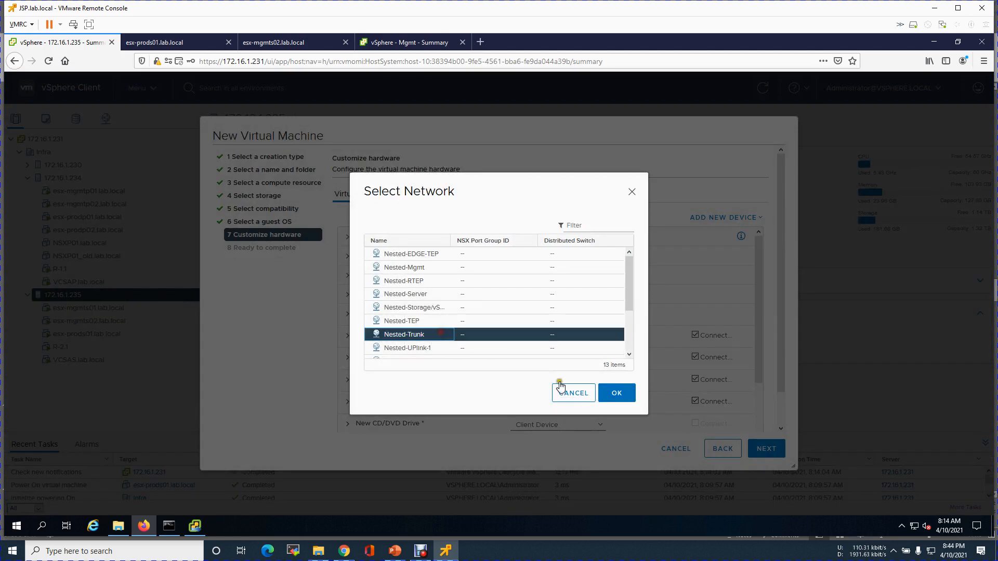
left_click(620, 397)
left_click(576, 403)
left_click(549, 428)
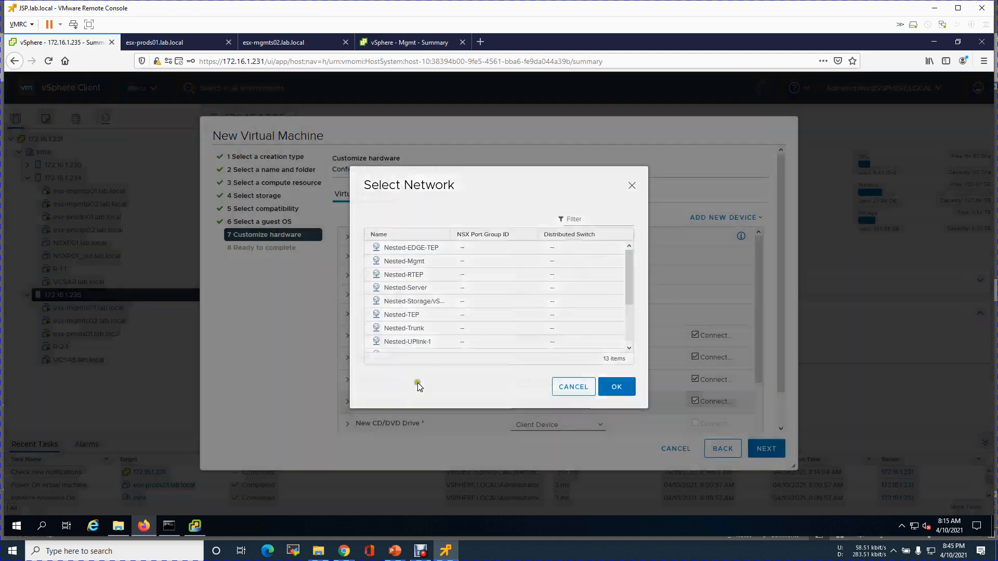
left_click(430, 334)
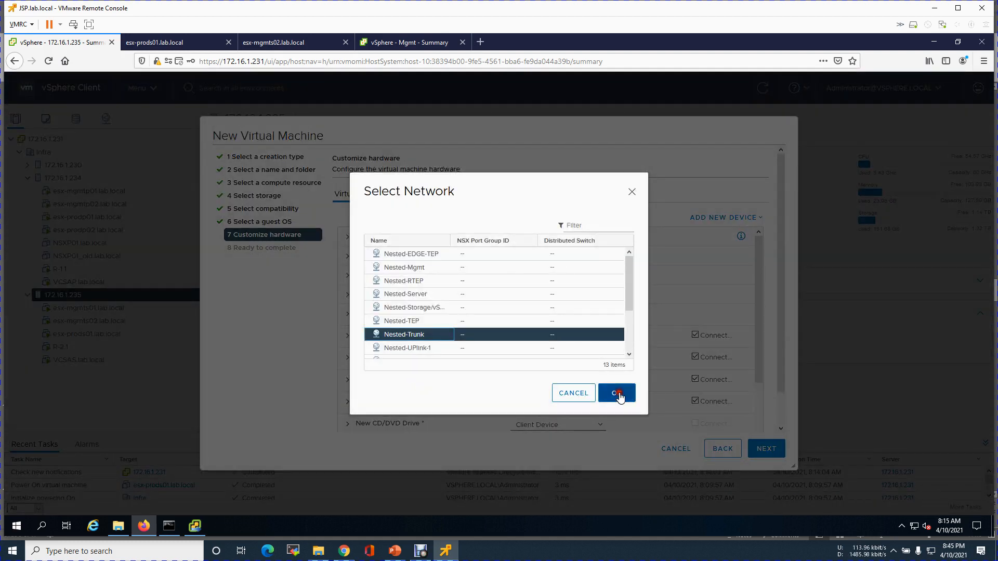
left_click(626, 395)
Review the new adapters' details and set the CD/DVD drive to Datastore ISO File.
left_click_drag(759, 370, 756, 423)
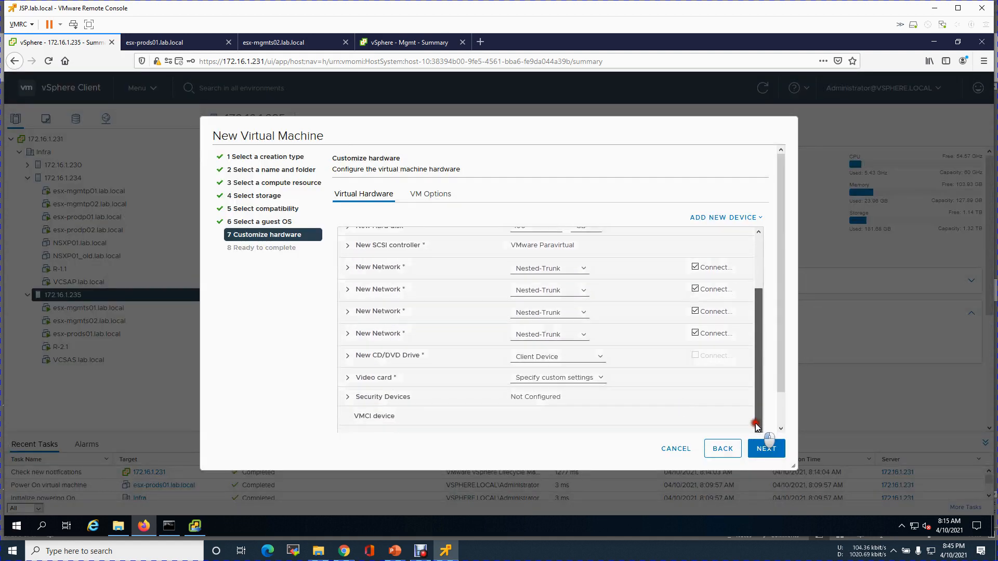
left_click(344, 292)
left_click(346, 293)
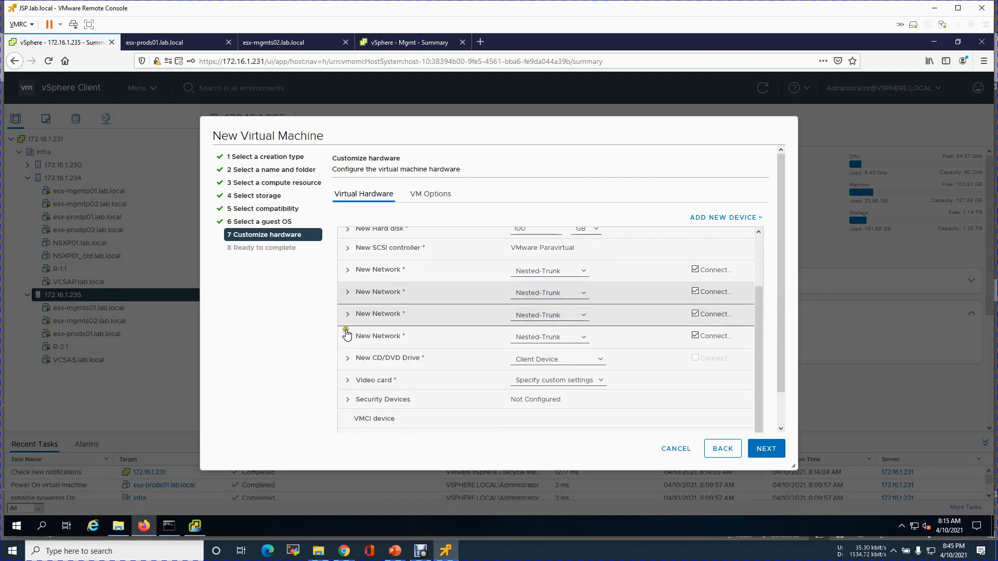
left_click(348, 314)
left_click(347, 315)
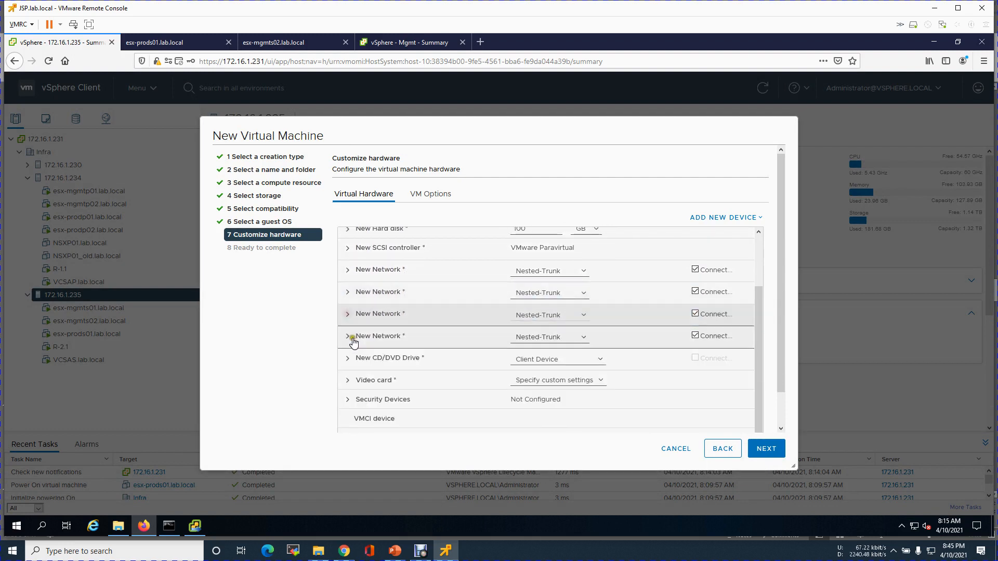
left_click(346, 337)
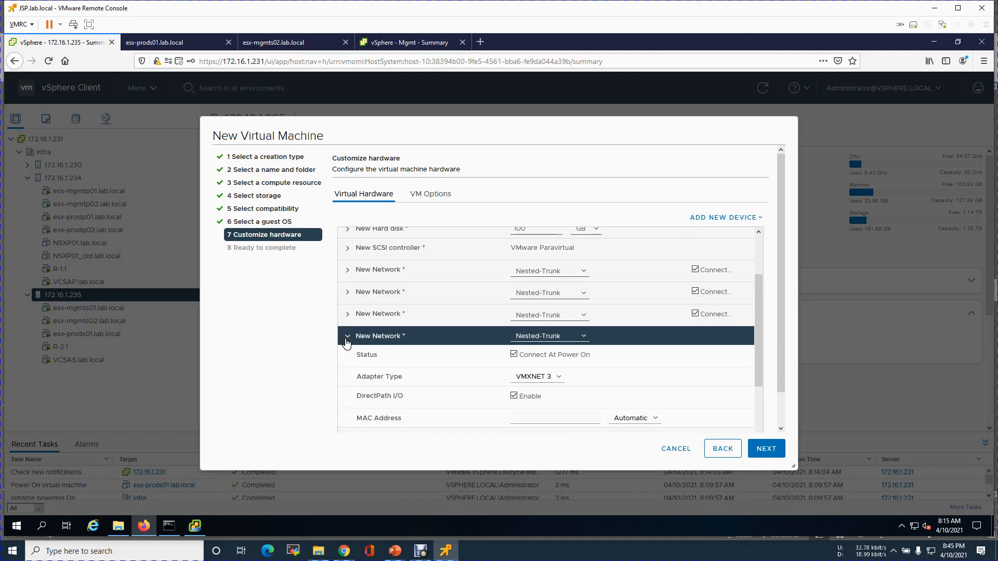
left_click(346, 338)
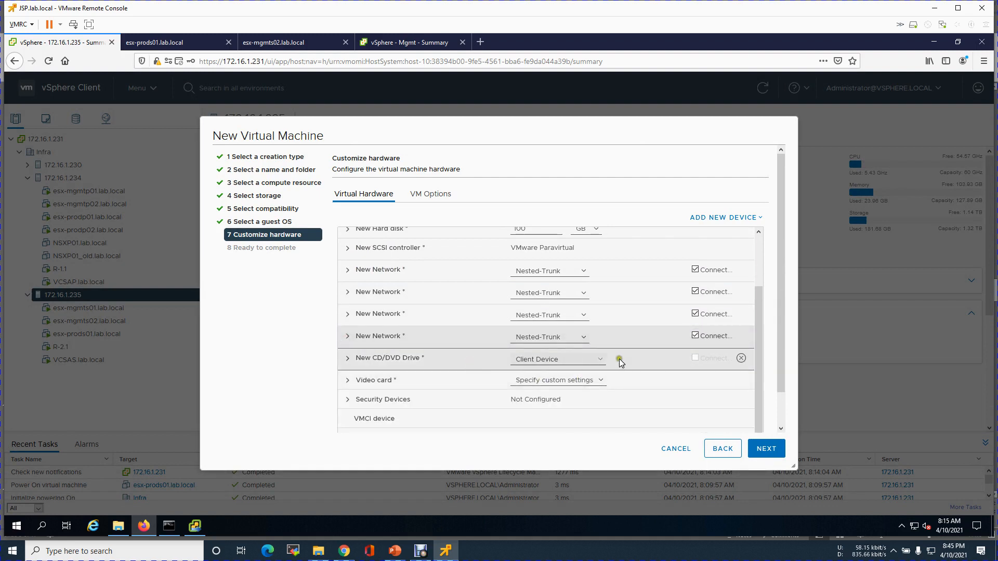
left_click(596, 358)
left_click(566, 385)
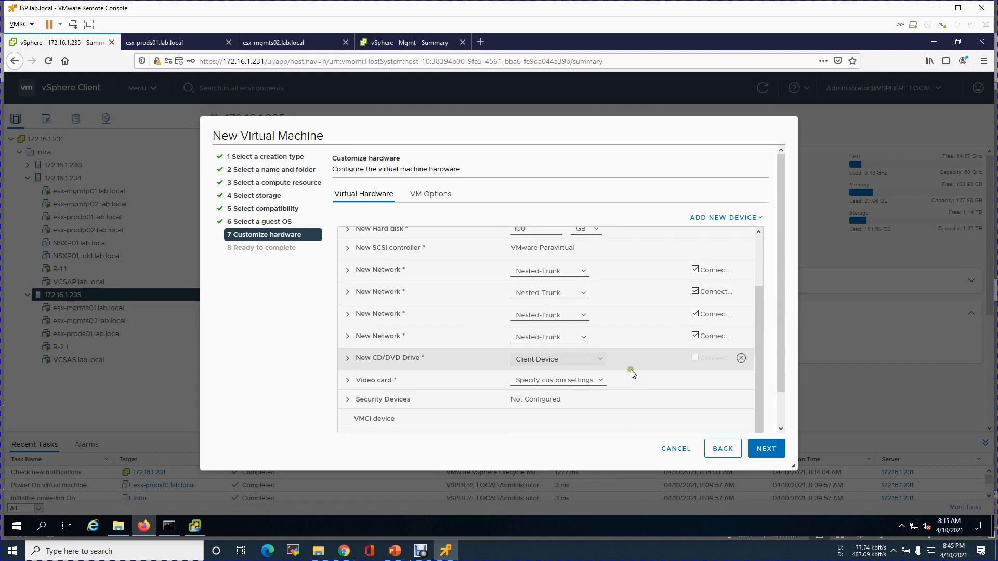
Attach the ESXi 7.0U1c installer ISO from NFS > VMware-Software, connected at power on.
left_click(325, 207)
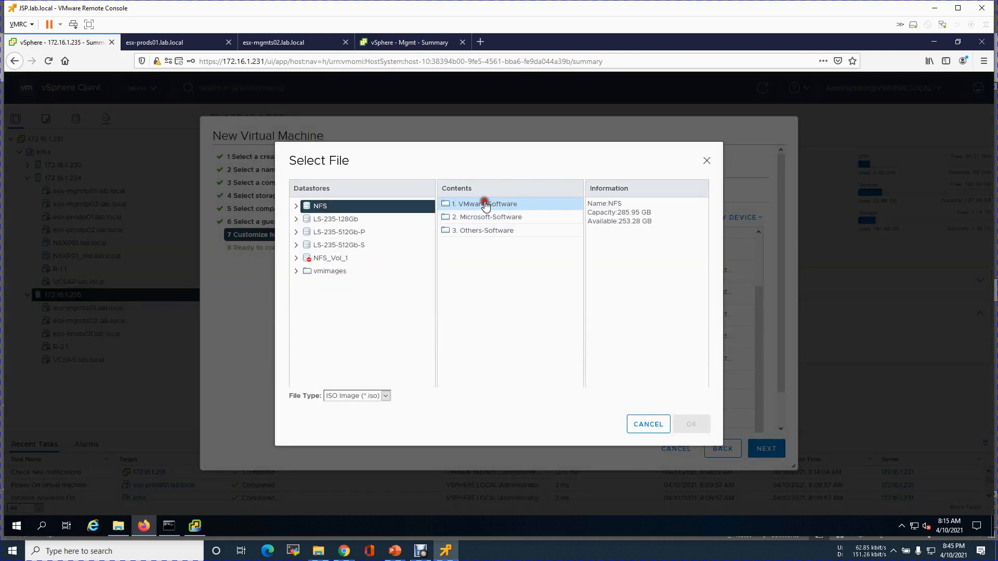
double_click(506, 206)
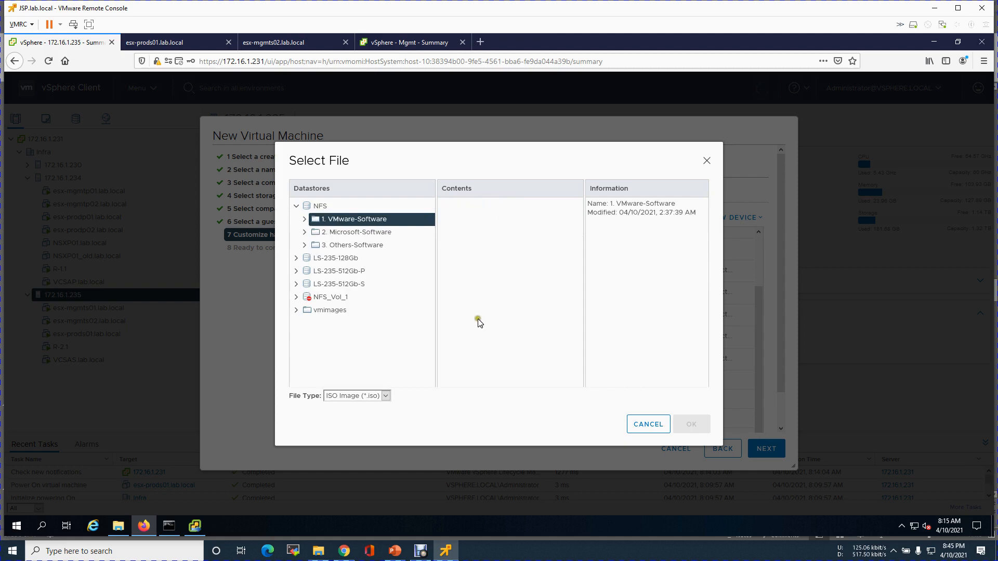
left_click(512, 275)
left_click(703, 427)
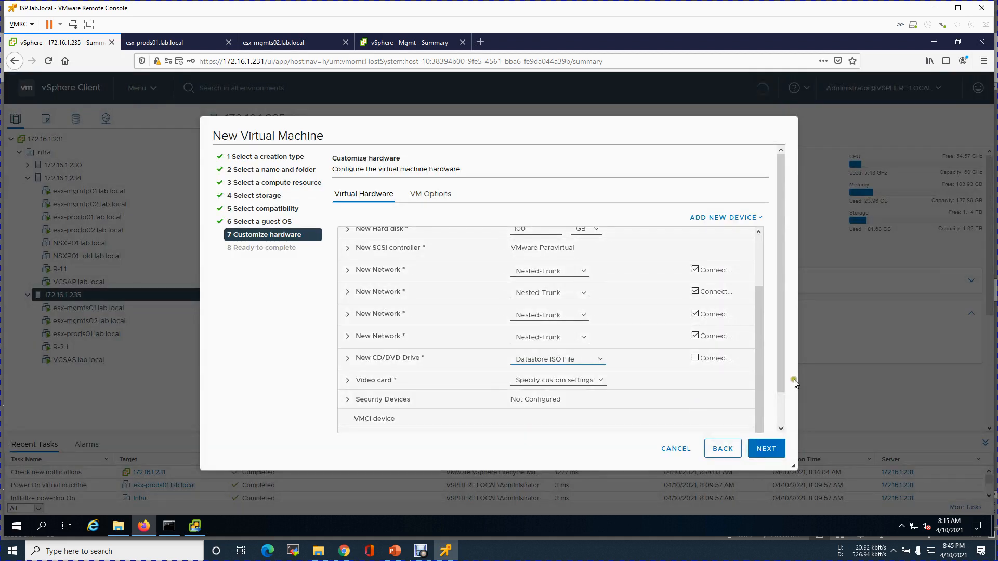
left_click(706, 360)
Finish creating esx-prods02 and power it on from its summary.
left_click_drag(780, 375, 779, 425)
left_click(760, 449)
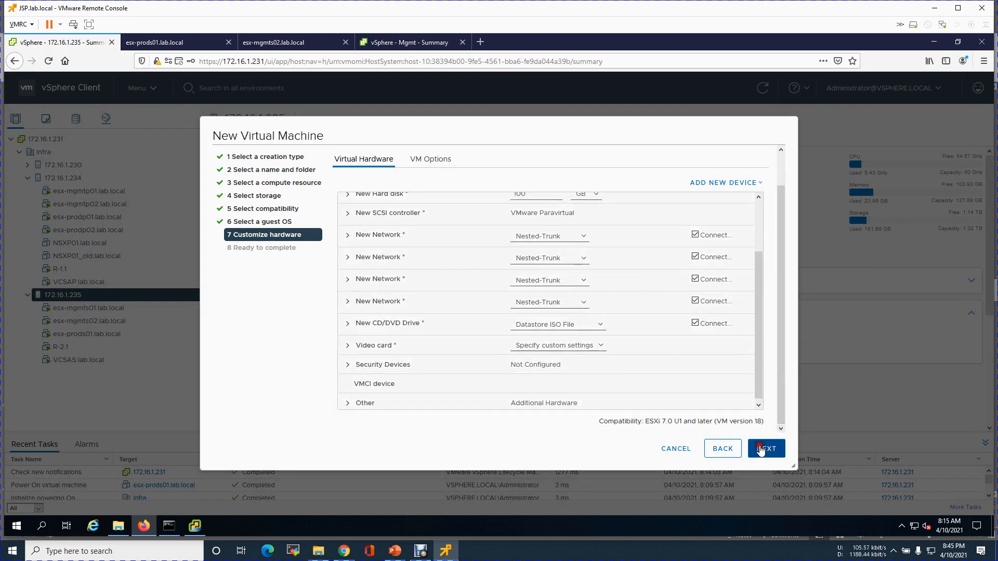
left_click(763, 448)
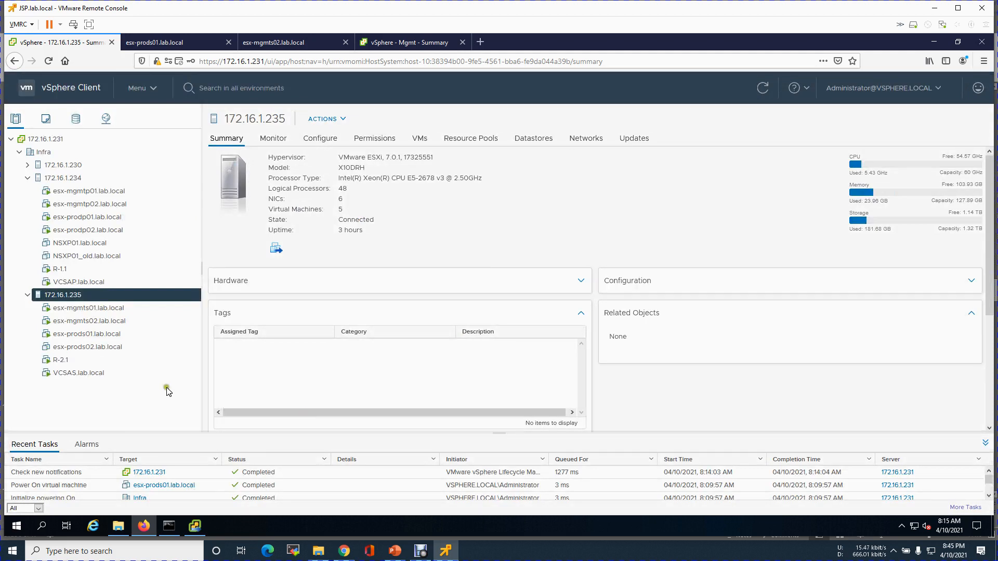
left_click(114, 347)
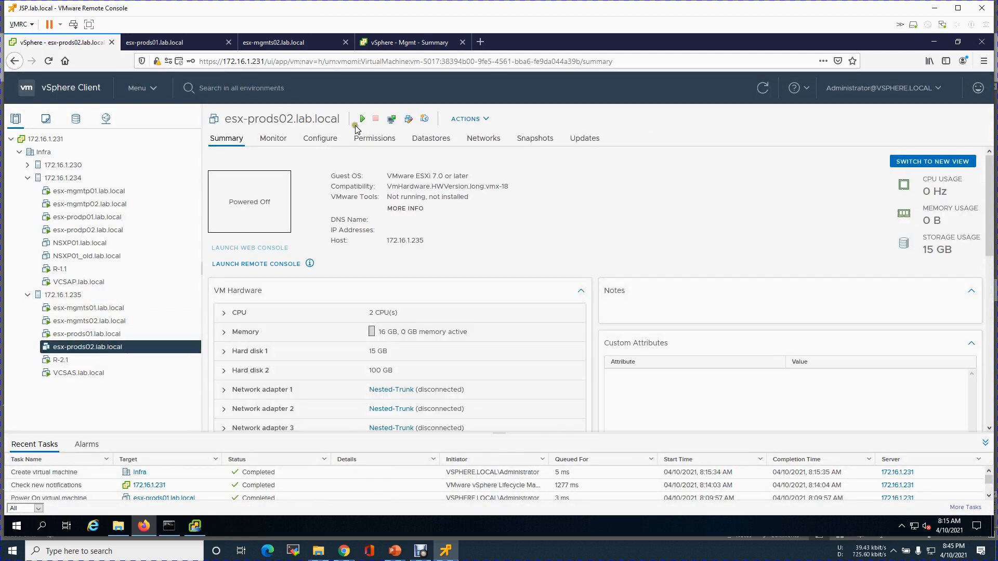
left_click(363, 123)
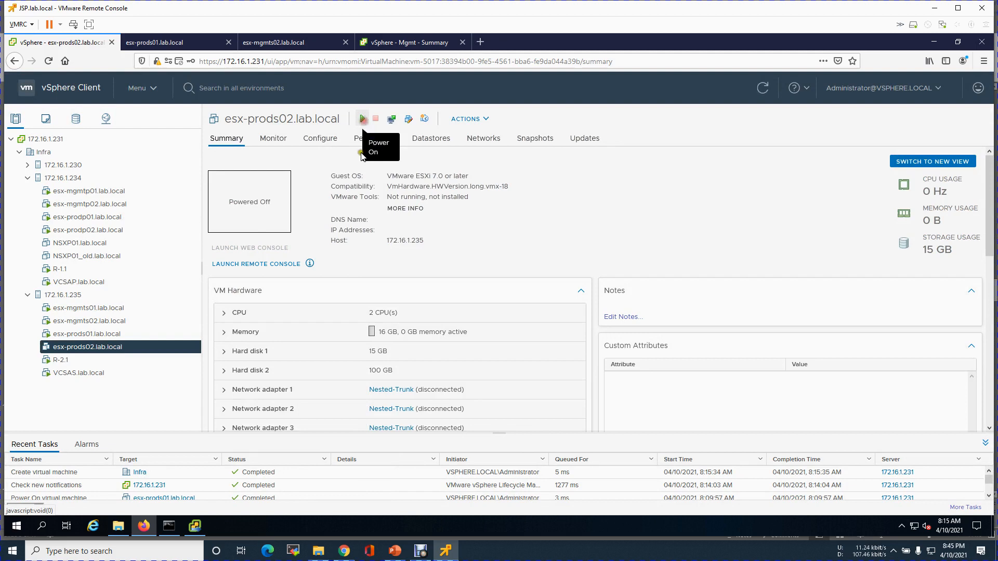
Reboot the finished esx-mgmts02 and esx-prods01 installs from their consoles.
left_click(290, 43)
key("Return")
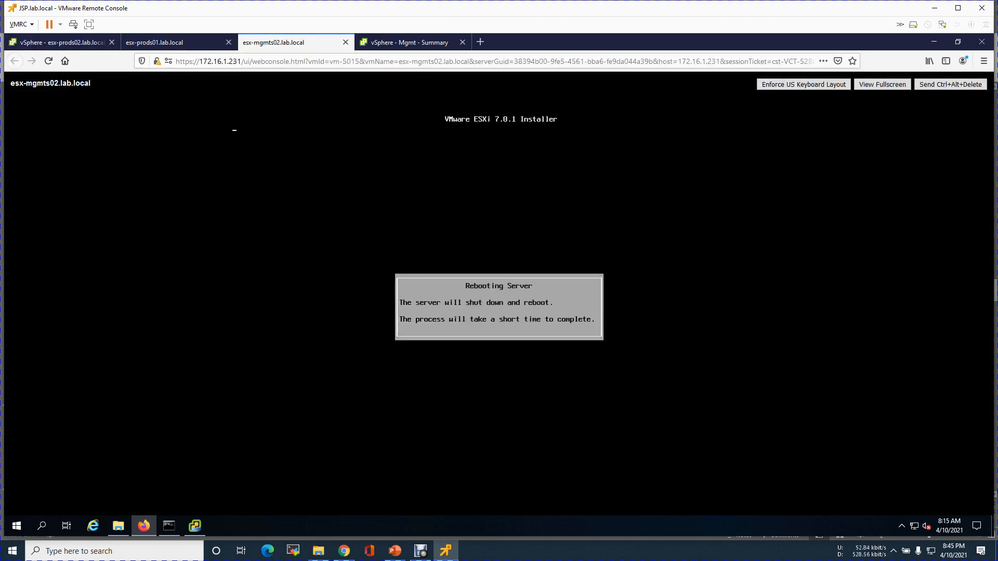
left_click(189, 45)
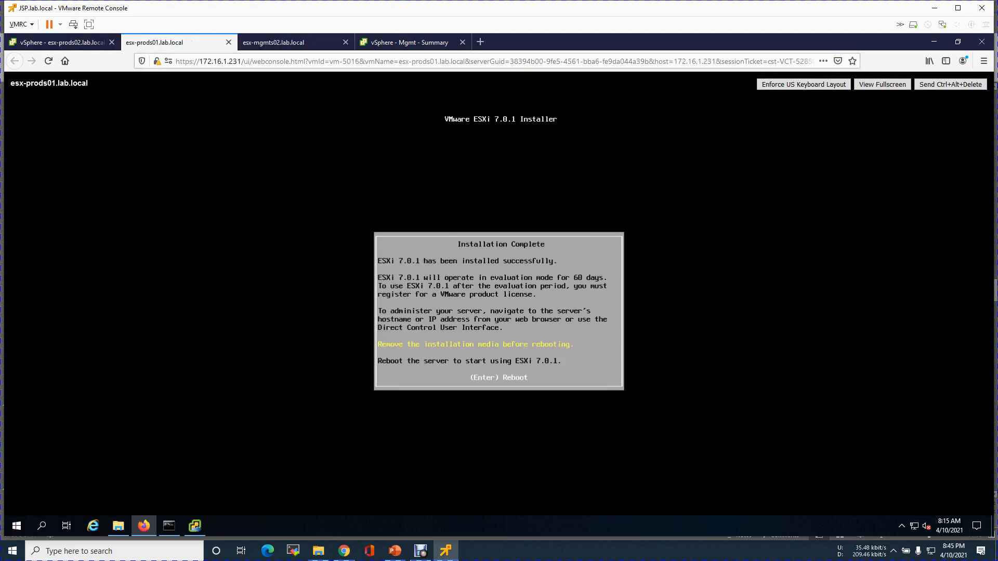
key("Return")
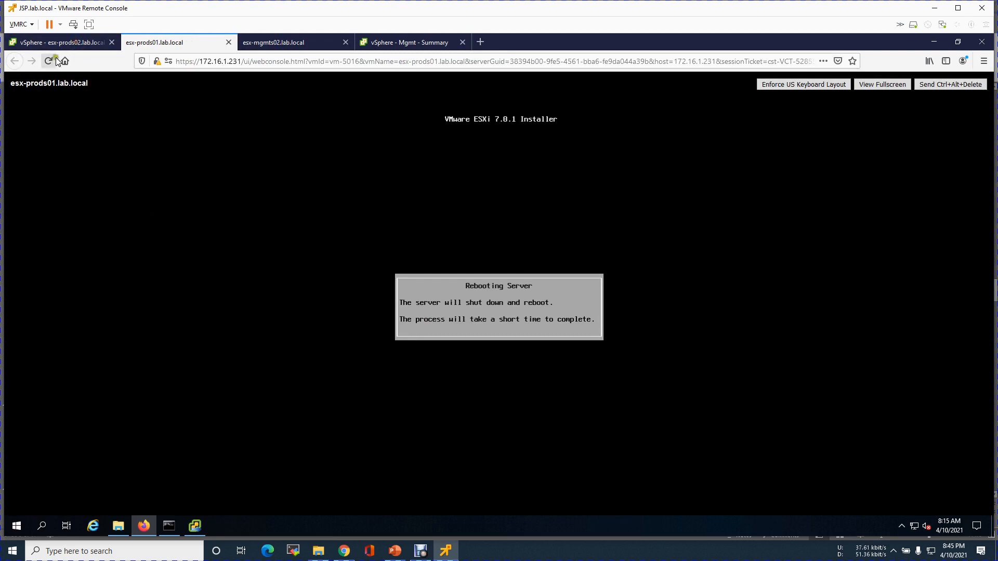
Open the esx-prods02 web console and check the other hosts' boot progress.
left_click(61, 43)
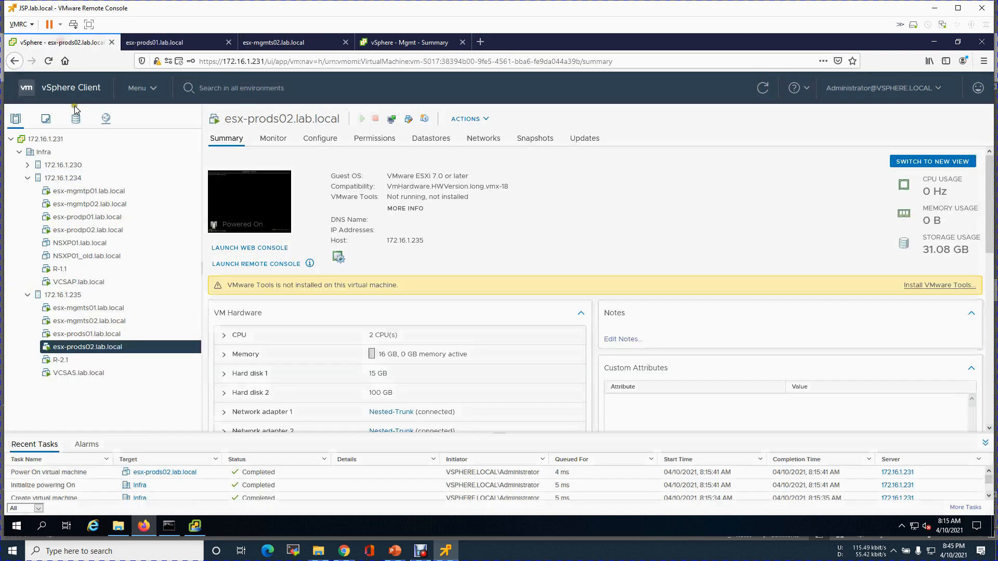
left_click(258, 248)
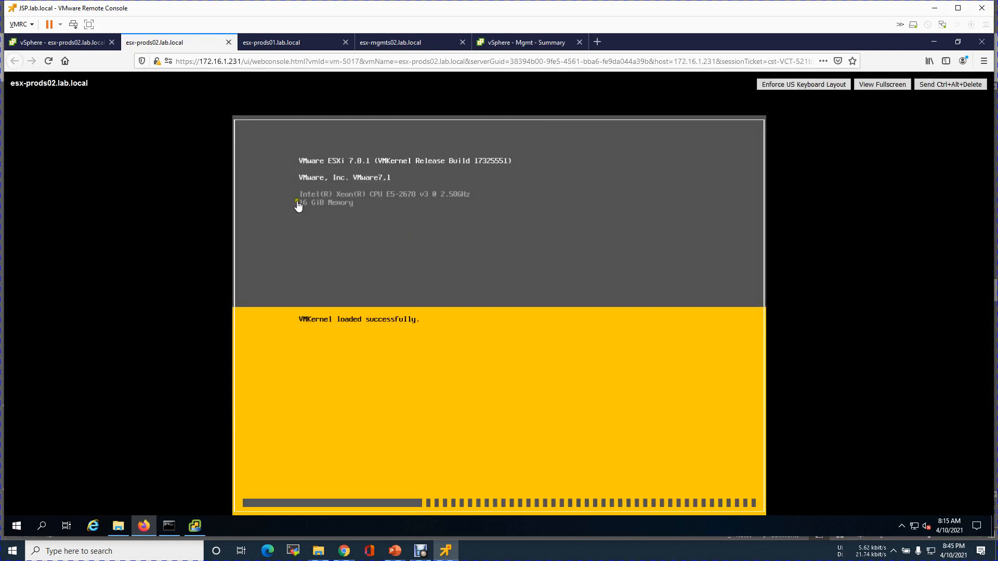
left_click(379, 46)
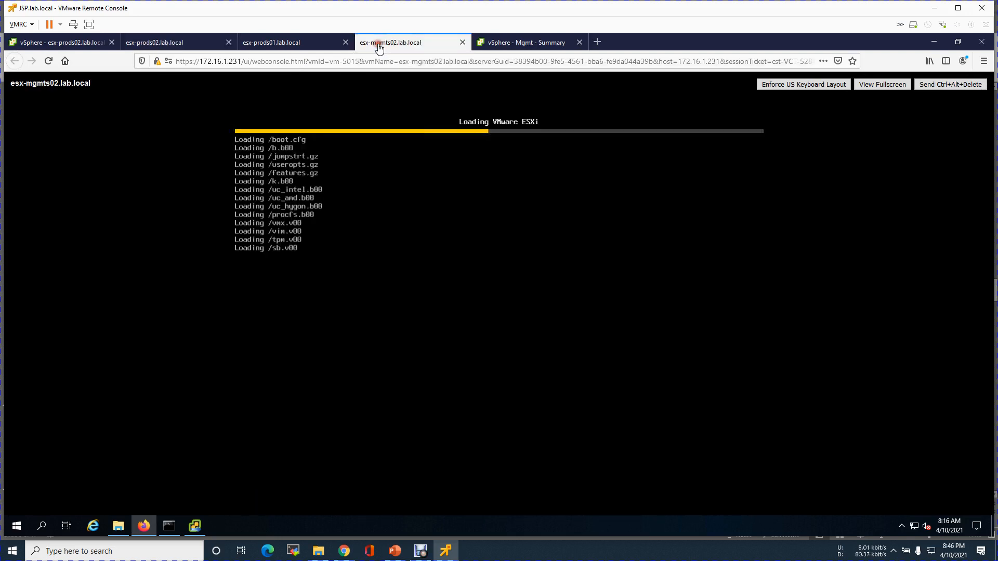
left_click(279, 45)
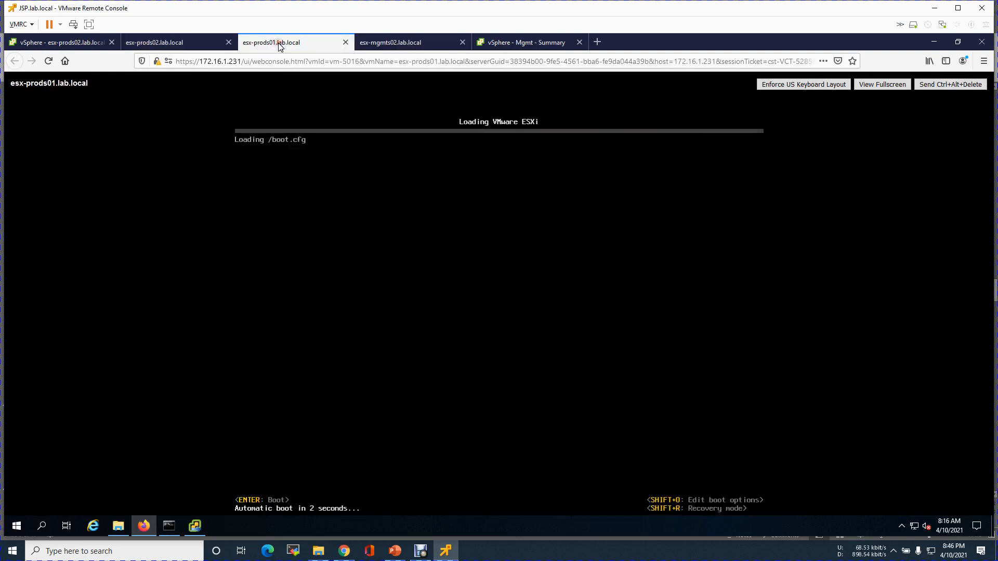
left_click(411, 41)
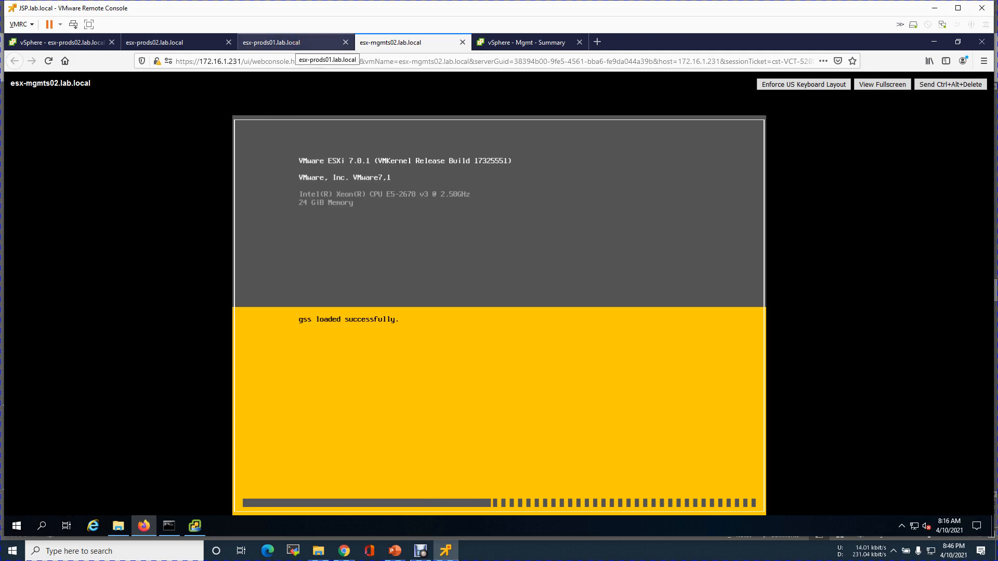
left_click(176, 46)
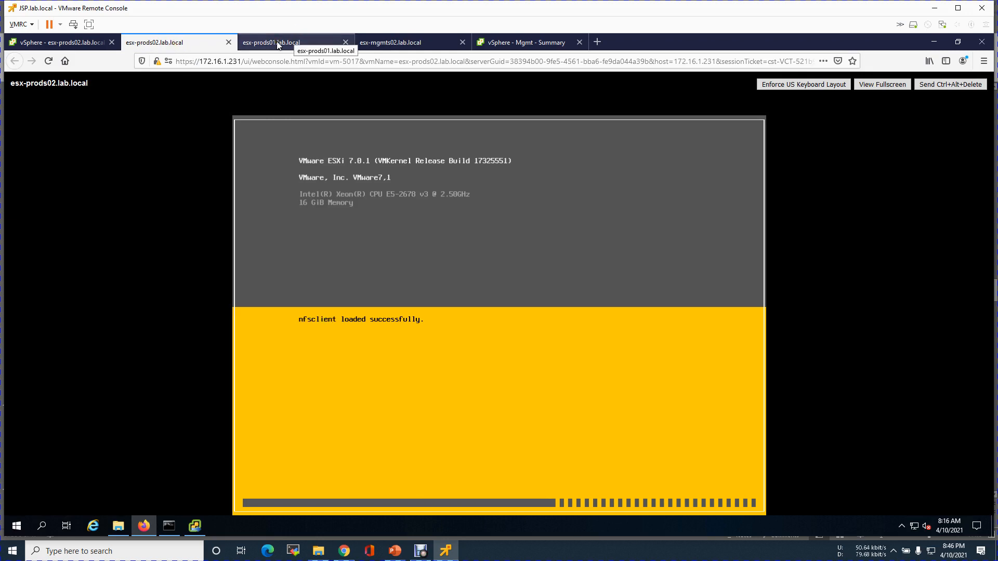
Close the completed vCenter Server installer and dismiss the open-with prompt.
left_click(190, 521)
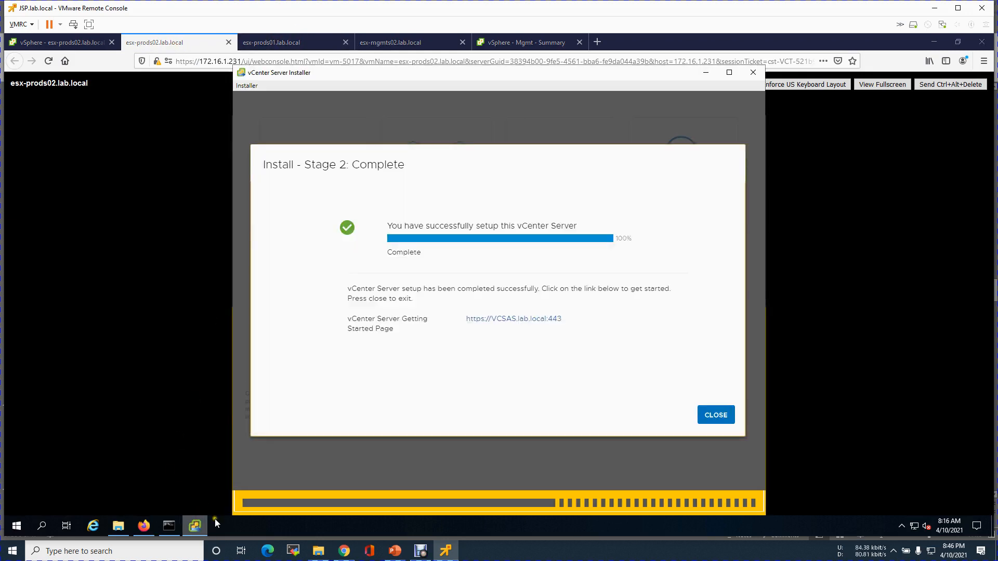
left_click(716, 423)
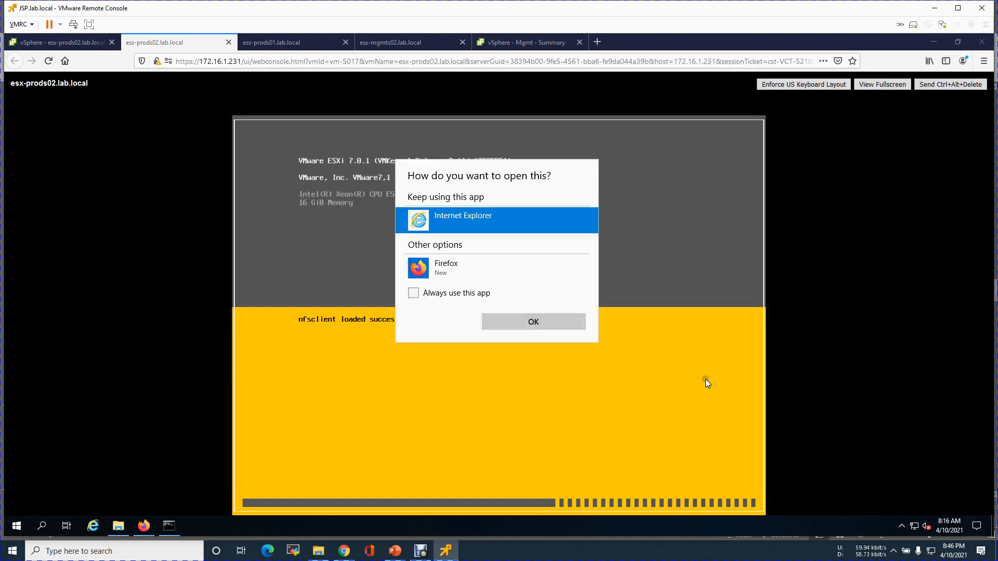
left_click(647, 315)
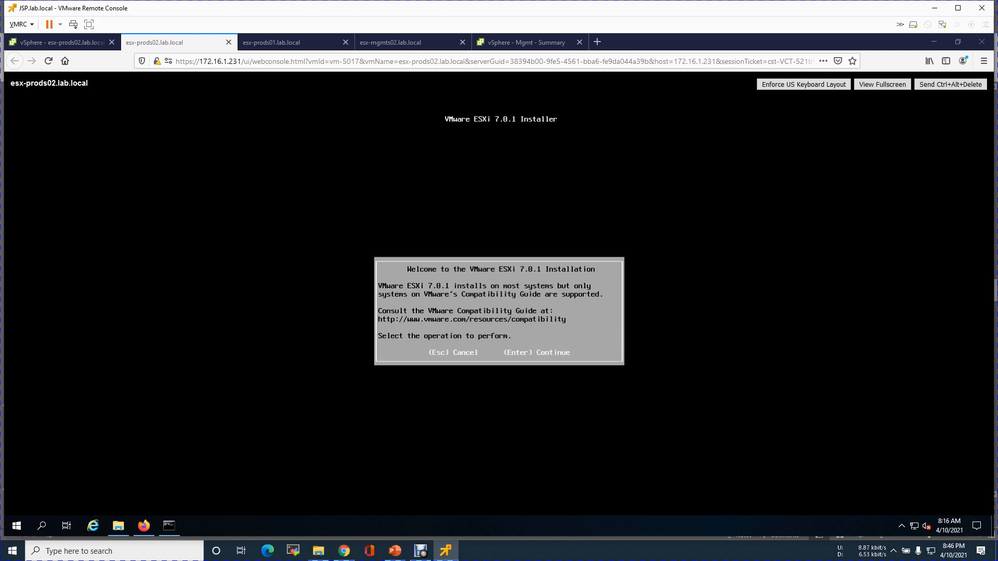
Get past the welcome and license screens of the esx-prods02 installer, checking the other consoles.
left_click(479, 266)
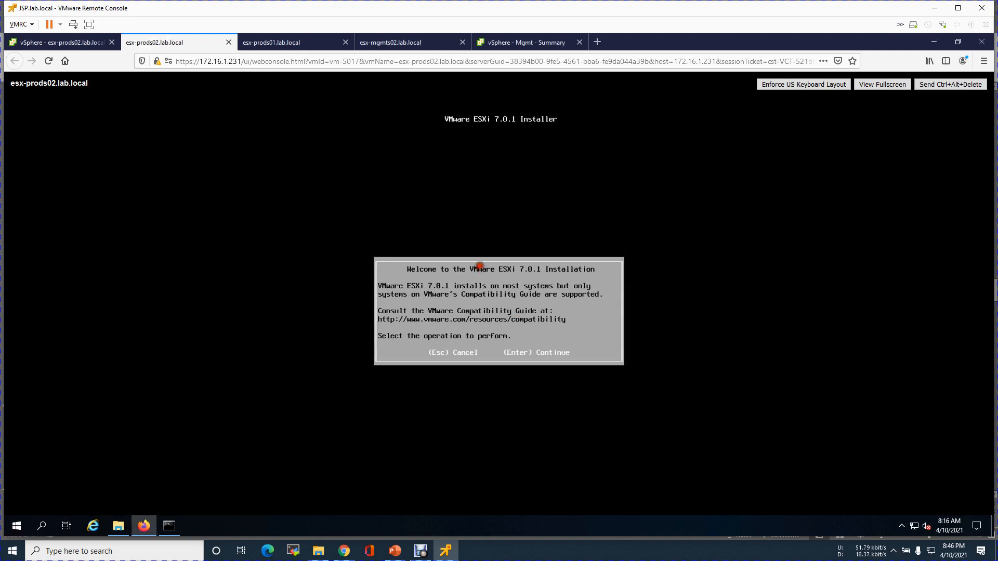
key("Return")
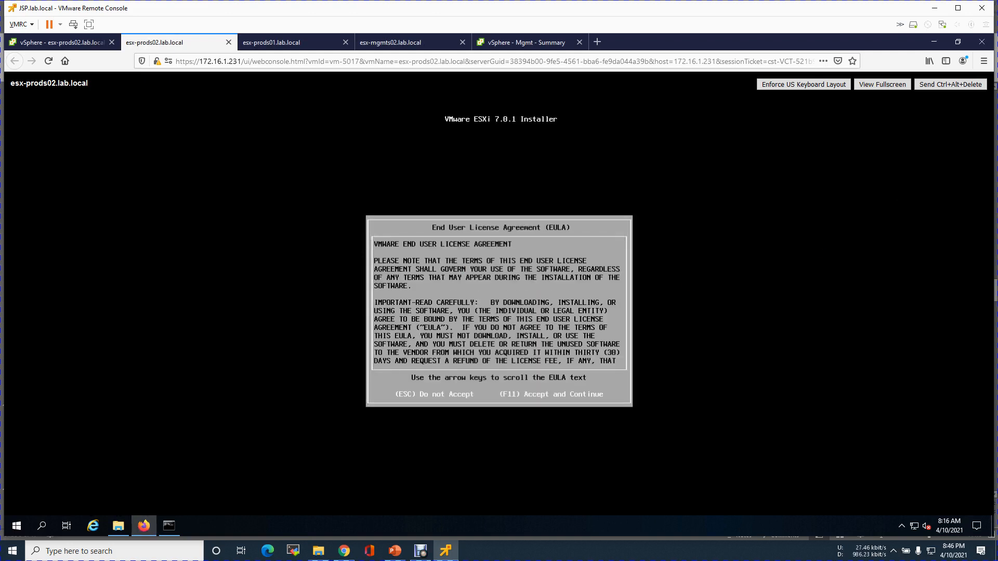
key("F11")
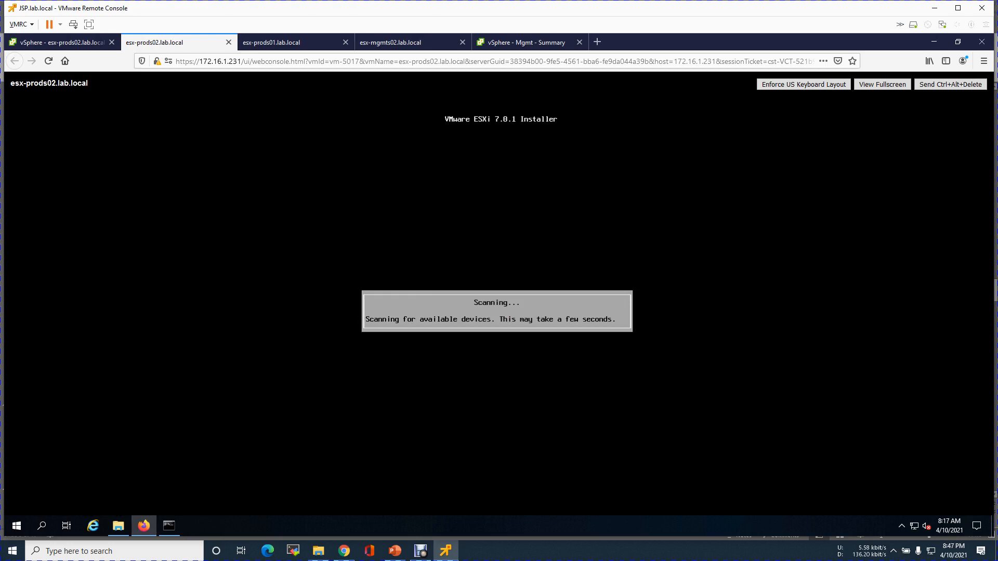
left_click(408, 44)
left_click(285, 42)
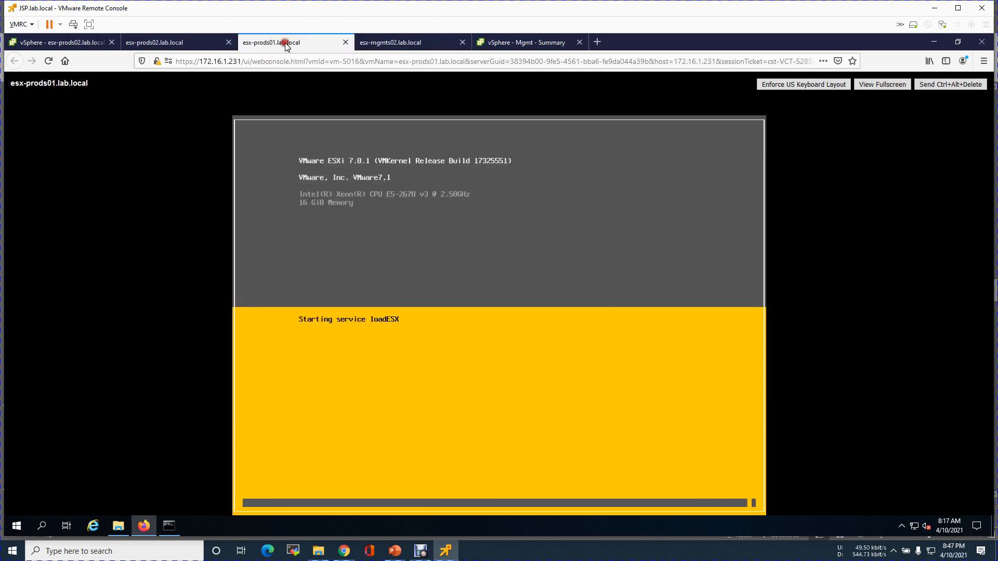
left_click(182, 42)
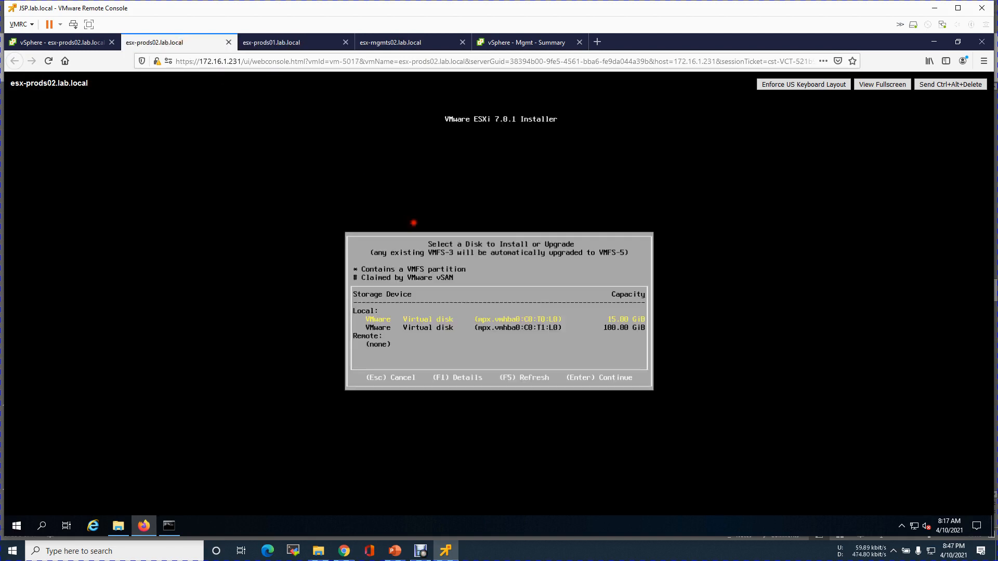
Install to the 15 GiB disk with US Default layout and a root password.
key("Return")
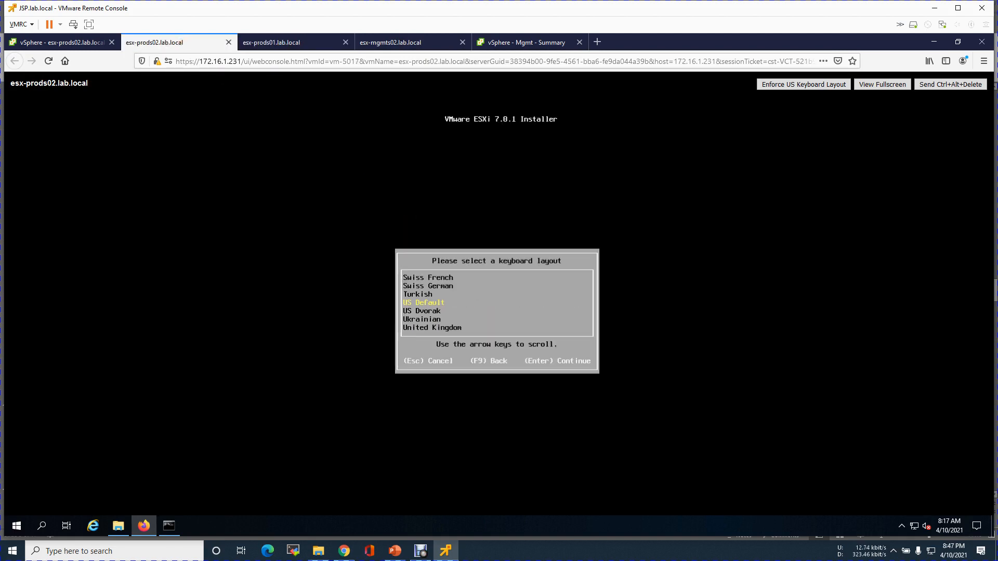
key("Return")
type("***")
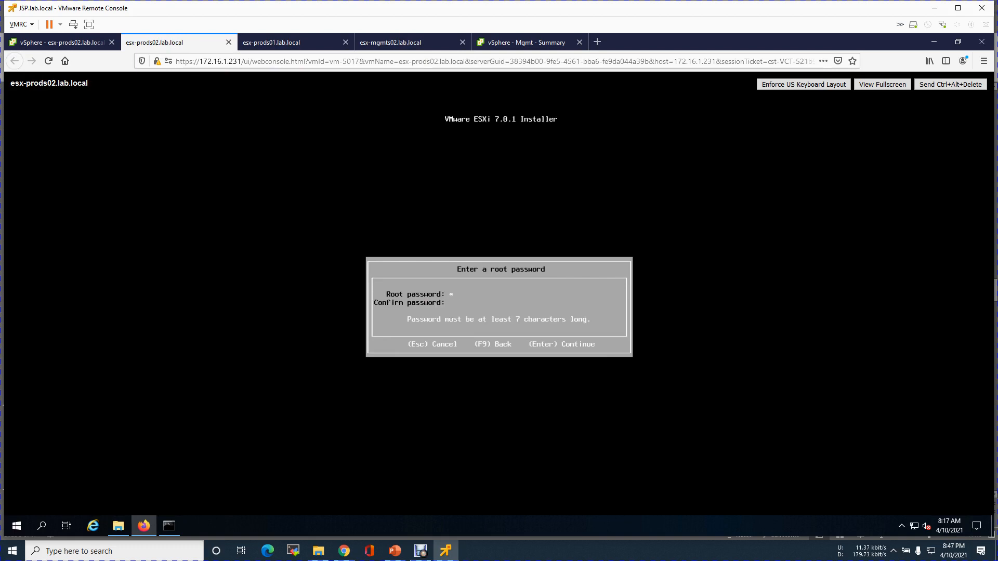
type("****")
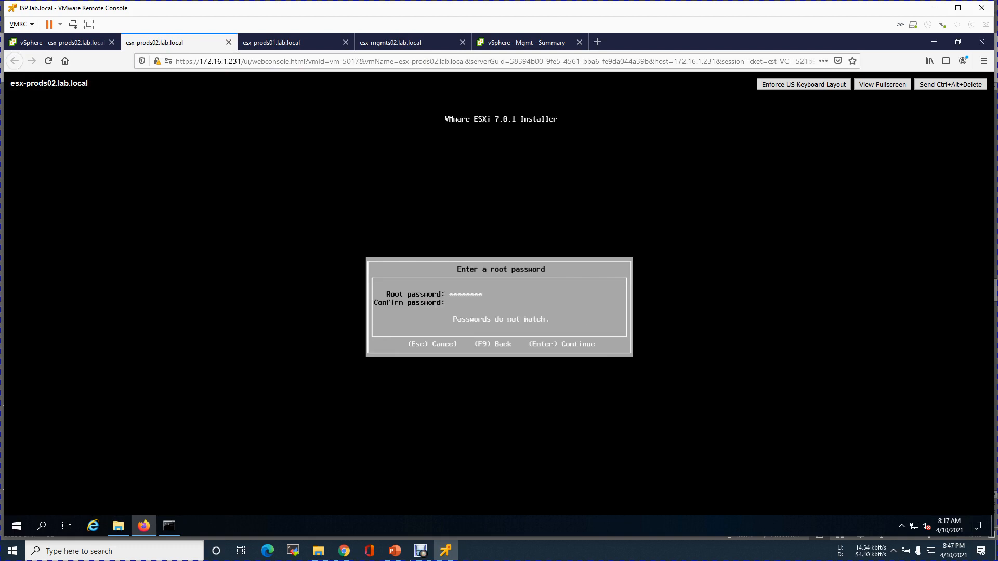
type("******")
key("Return")
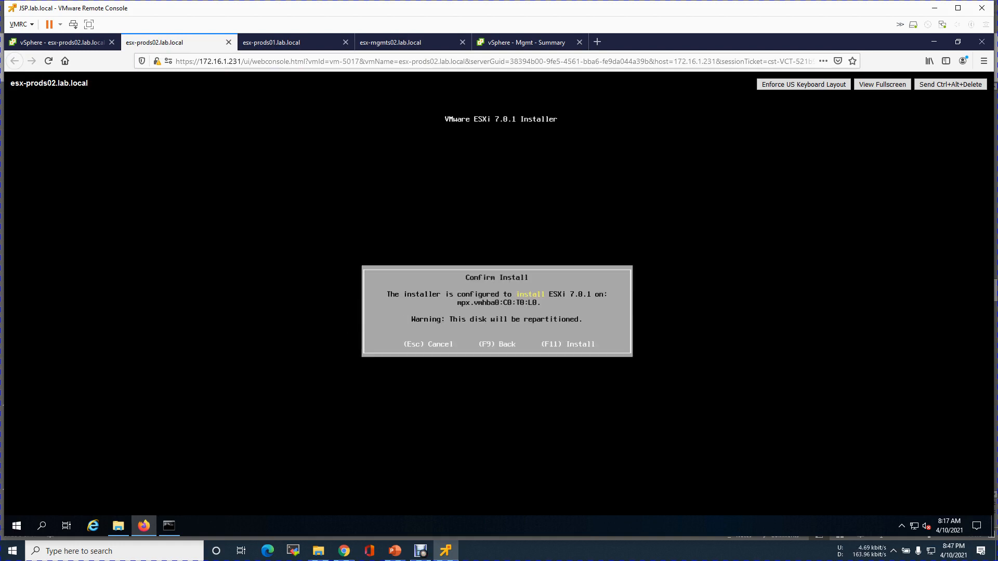
key("F11")
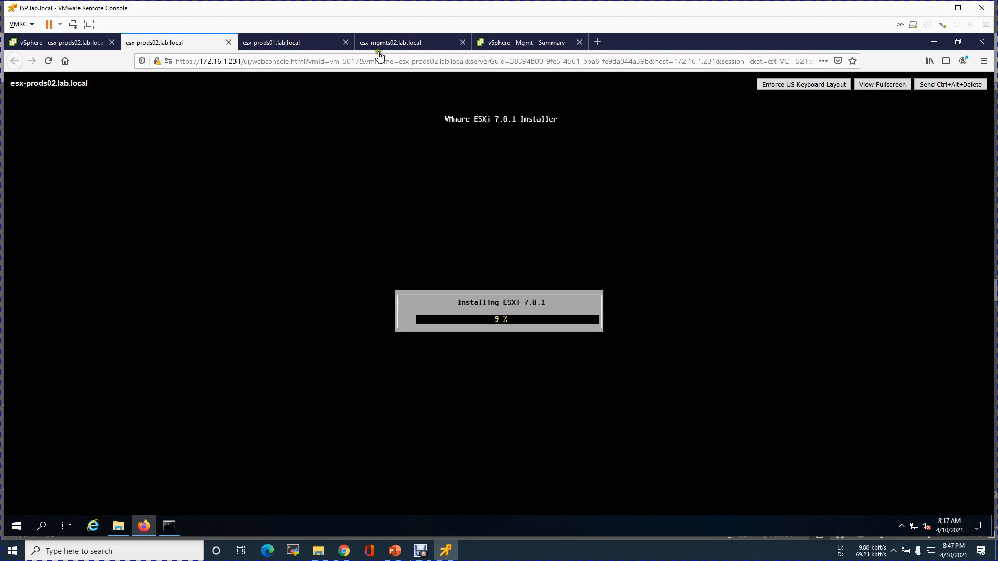
left_click(396, 43)
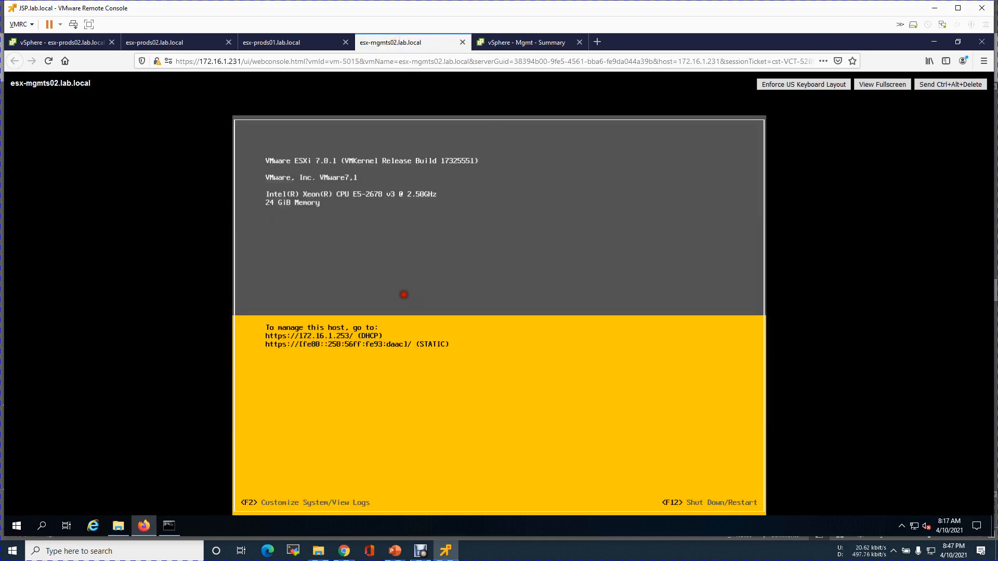
Log in to the esx-mgmts02 DCUI as root.
key("F2")
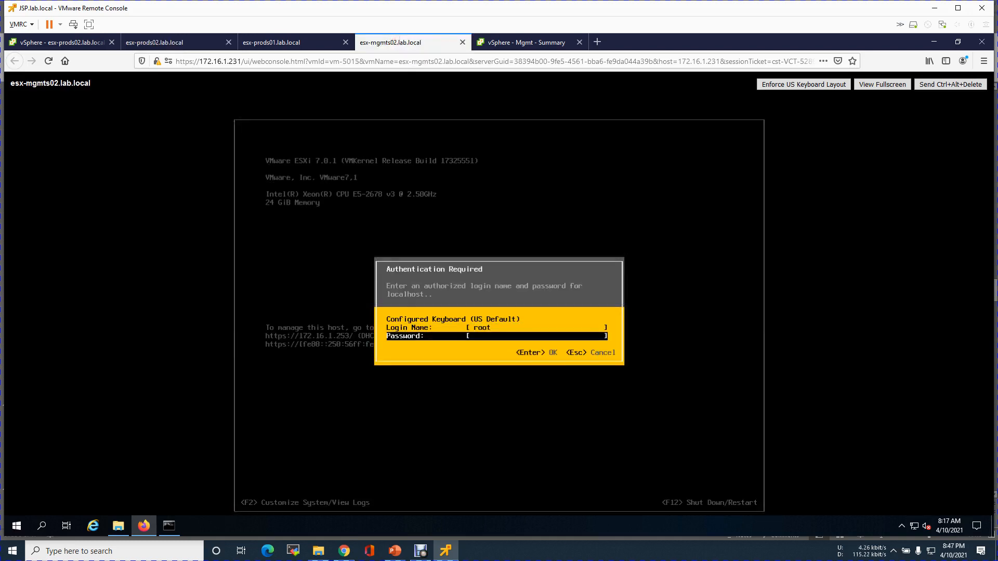
type("********")
key("Return")
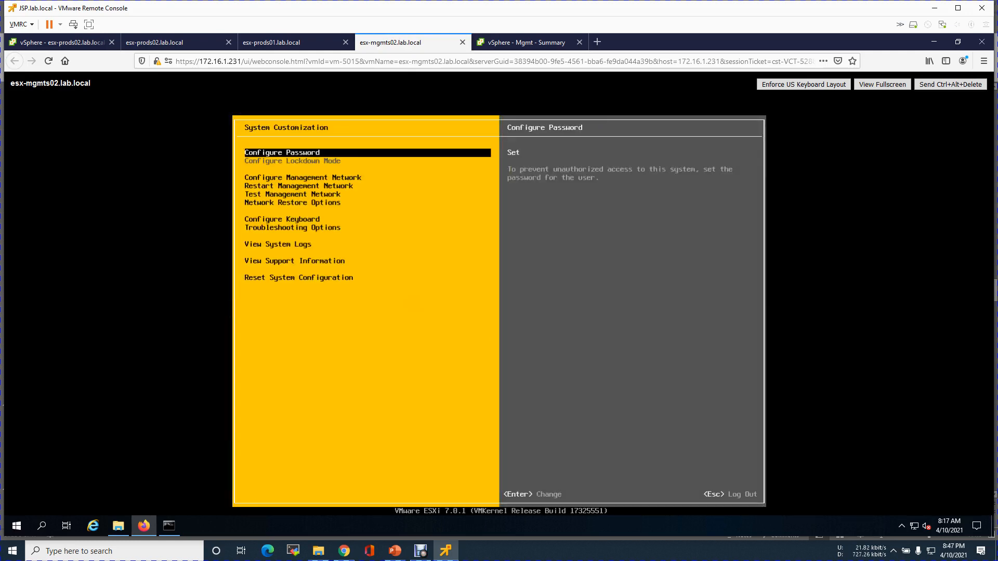
Select vmnic0 through vmnic3 as the management network adapters.
key("Down")
key("Return")
key("Down")
key("Up")
key("Return")
key("Down")
key("space")
key("Down")
key("space")
key("Down")
key("space")
key("Return")
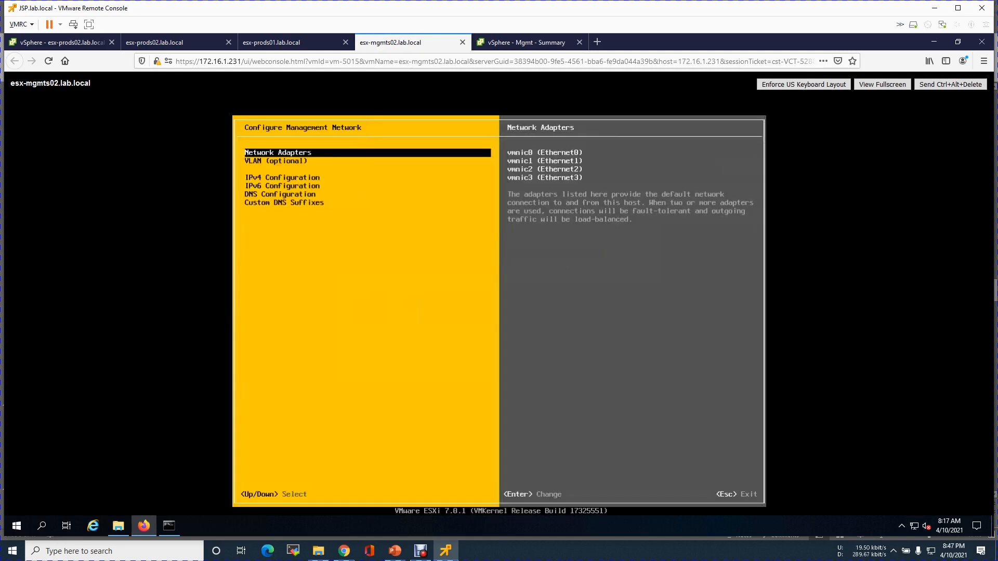
Set management VLAN 100 and begin a static IPv4 address starting with 10.
key("Down")
key("Return")
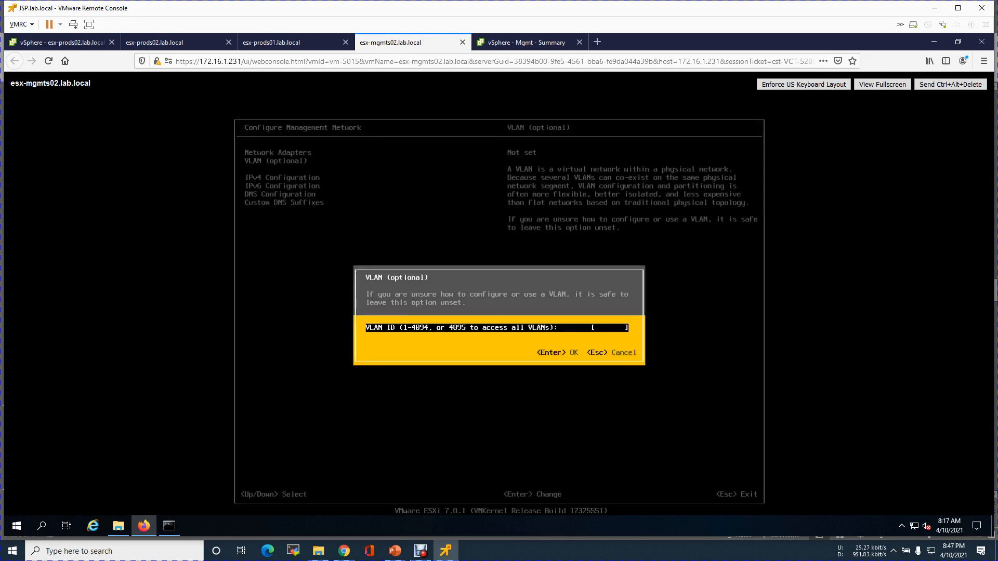
key("Return")
key("Down")
key("Return")
key("Down")
key("Down")
key("space")
key("Down")
type("10")
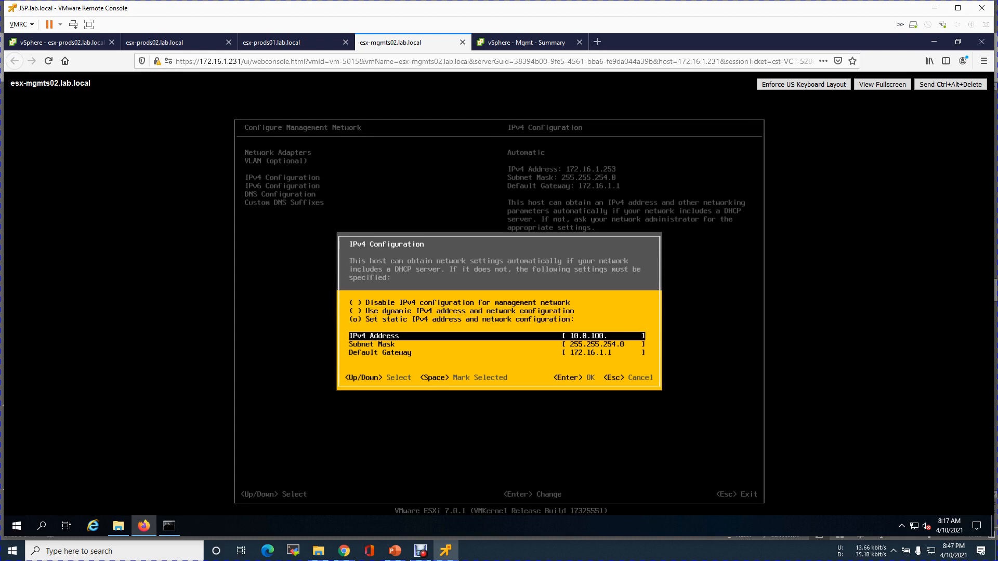
Give esx-mgmts02 static IPv4 10.0.100.21 with mask 255.255.255.0 and gateway 10.0.100.1.
left_click(395, 551)
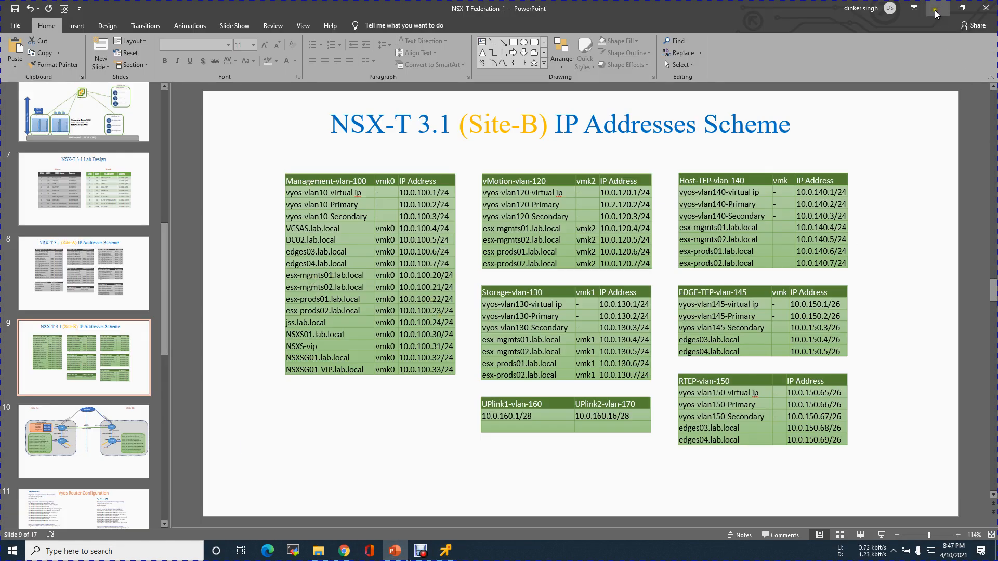
key("alt+Tab")
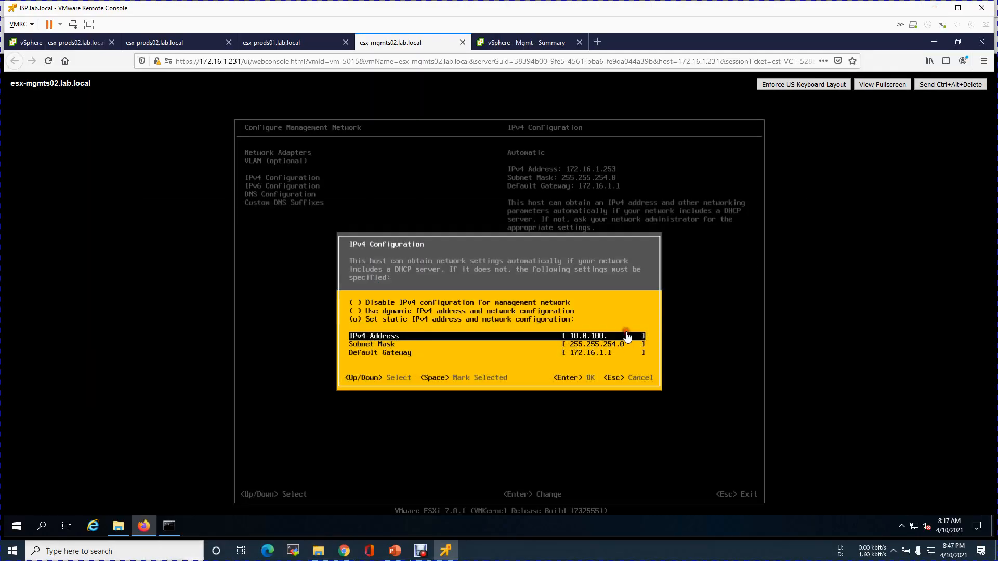
key("Down")
key("Up")
key("Down")
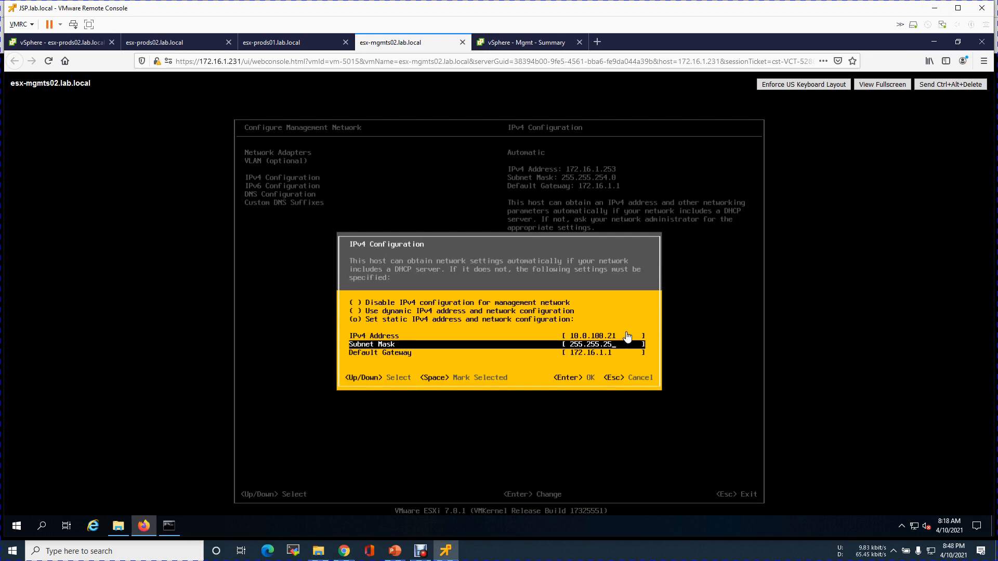
type(".0")
key("Down")
type("10.0.10")
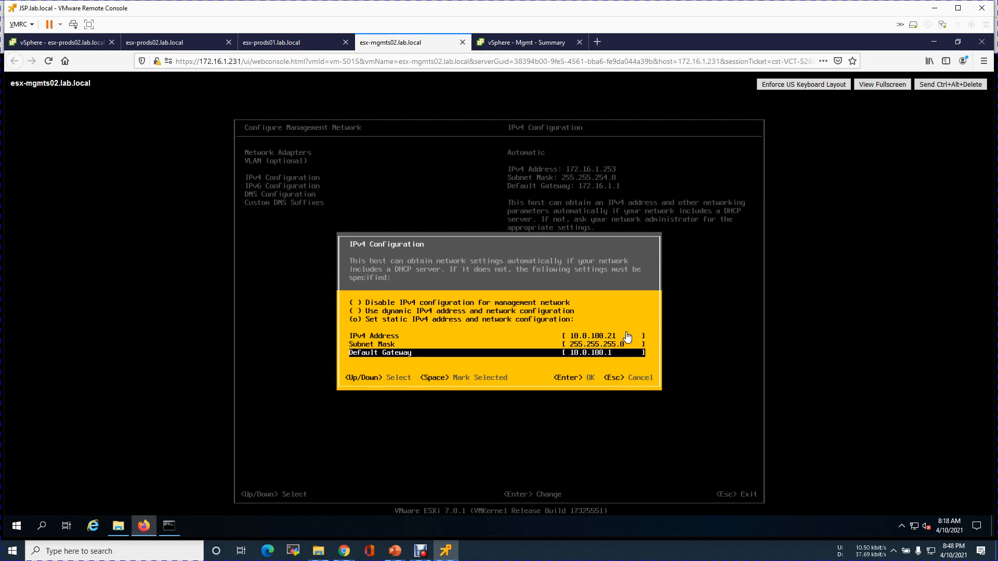
type("0.1")
key("Return")
Set esx-mgmts02's DNS servers manually to 10.0.5.130 and 8.8.8.8.
key("Down")
key("Down")
key("Return")
key("Down")
key("space")
key("Down")
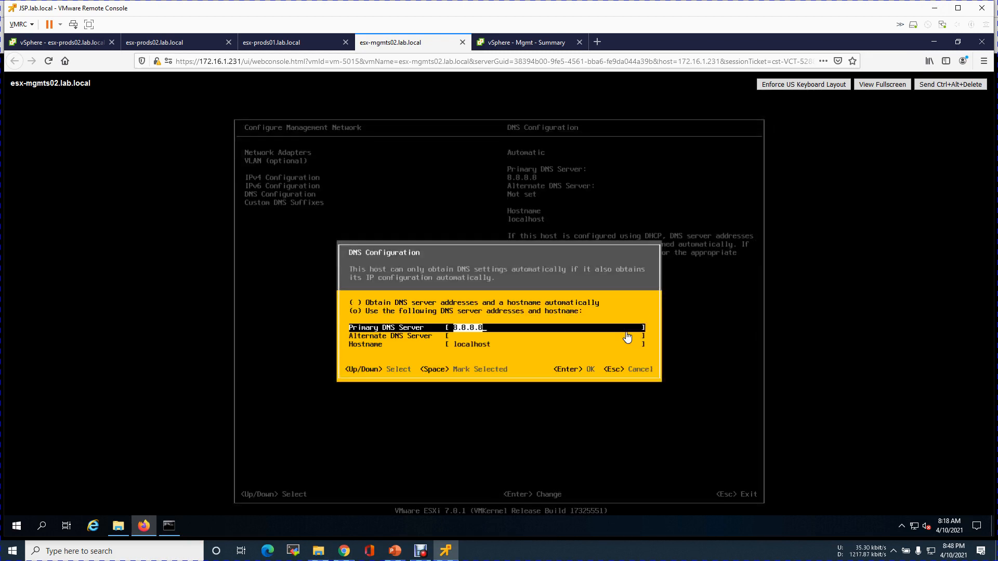
type("10.0.5.130")
key("Down")
type("8.8.8.8")
Name the host esx-mgmts02 and apply the management network changes.
key("Down")
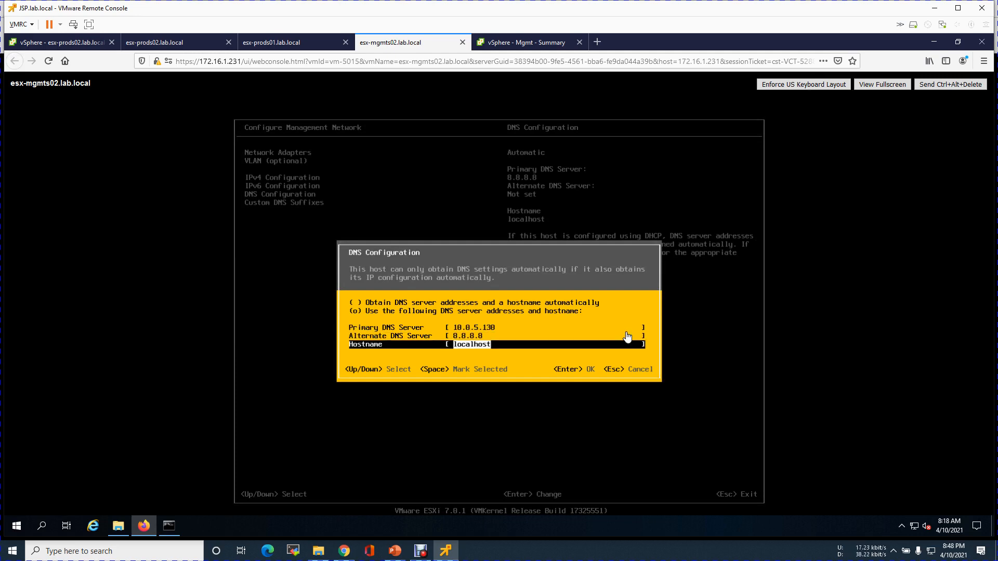
type("esx-prods0")
key("BackSpace")
key("BackSpace")
key("BackSpace")
type("mgmts02")
key("Return")
key("Down")
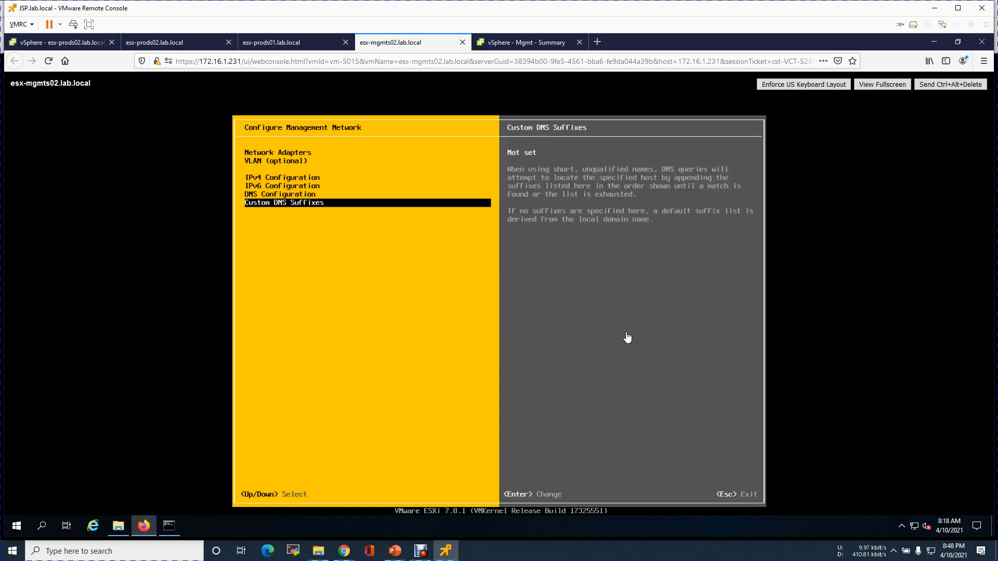
key("Escape")
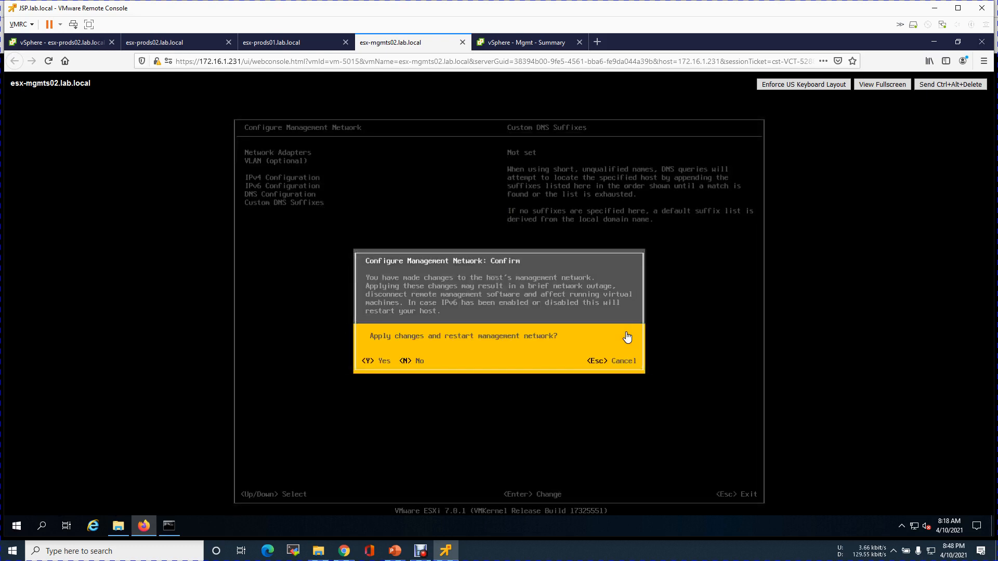
key("Escape")
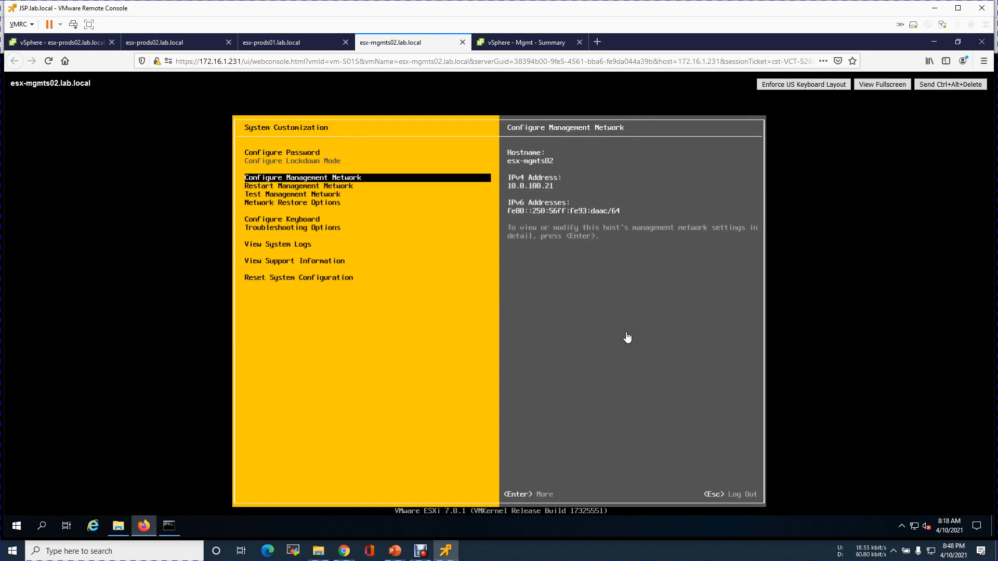
Log out of System Customization and close the finished ping window.
key("Escape")
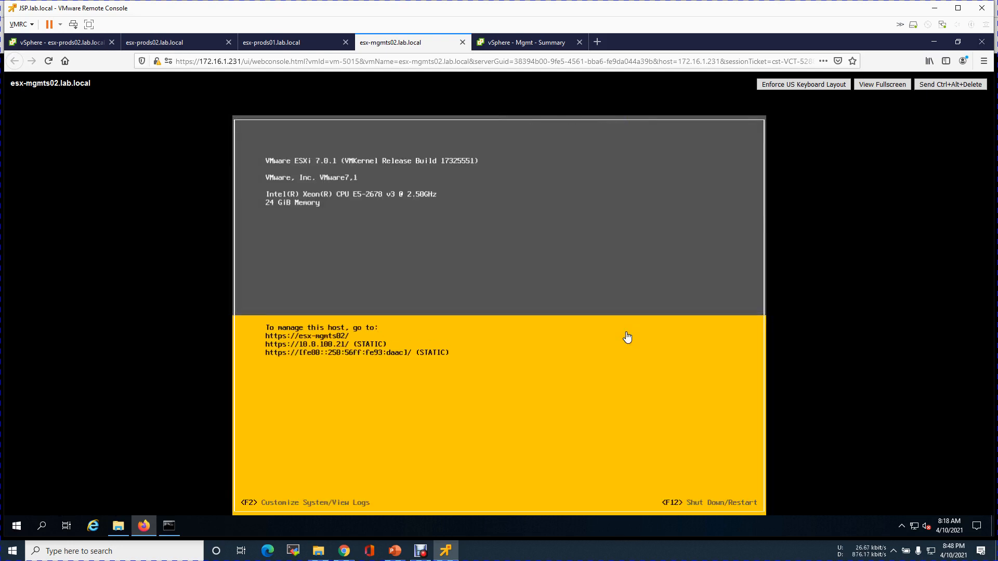
left_click(167, 527)
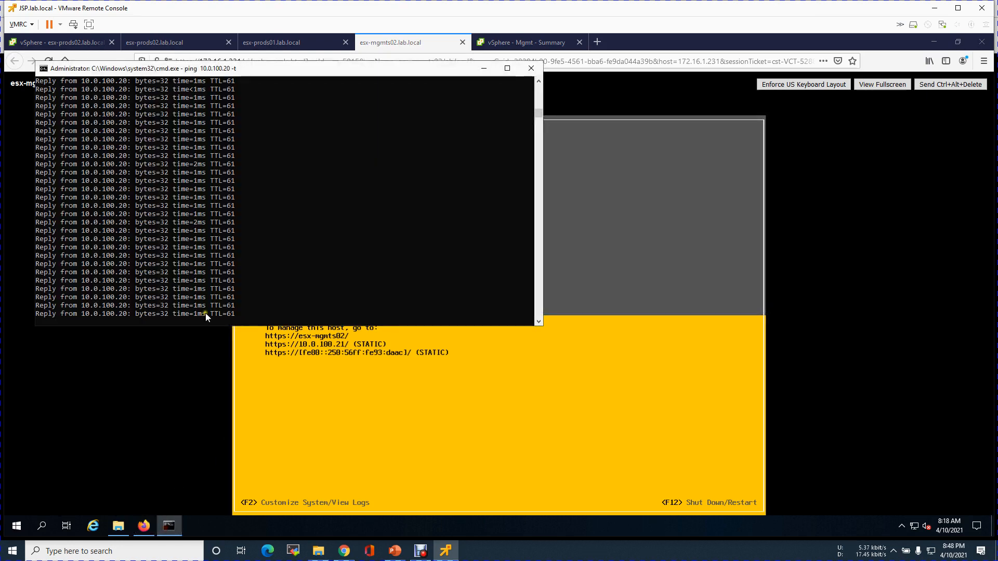
left_click(295, 210)
right_click(296, 210)
left_click(530, 68)
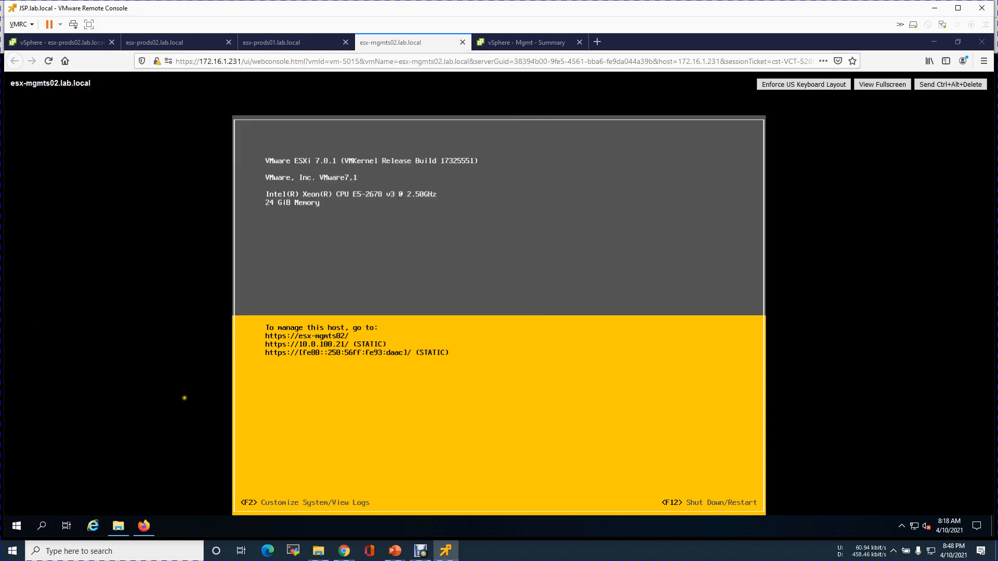
Run 'ping 10.0.100.21' from the Run box to check esx-mgmts02 responds.
right_click(19, 523)
left_click(39, 476)
type("ping 10.0.100.21")
key("Return")
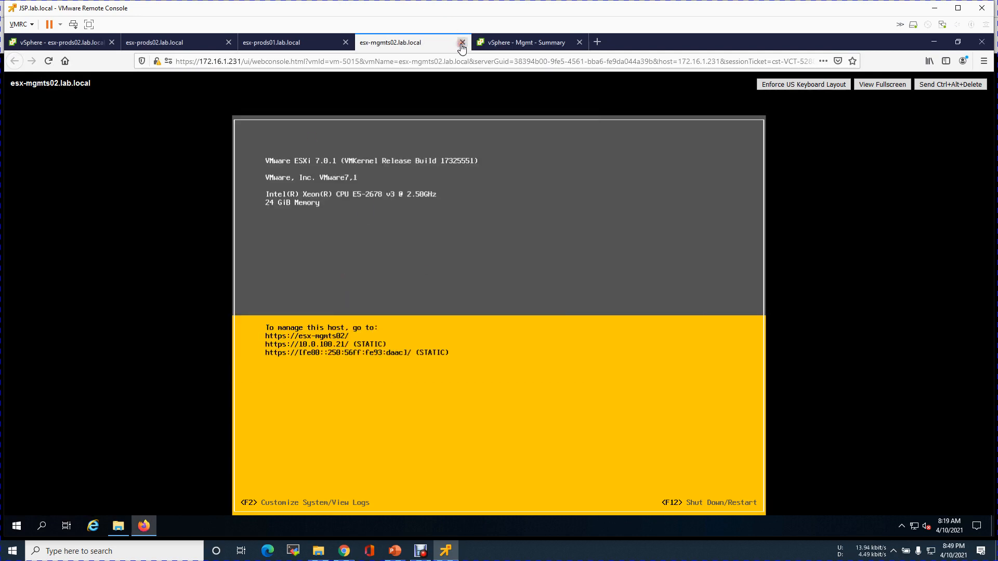
Close the esx-mgmts02 console and reboot the freshly installed esx-prods02.
left_click(462, 42)
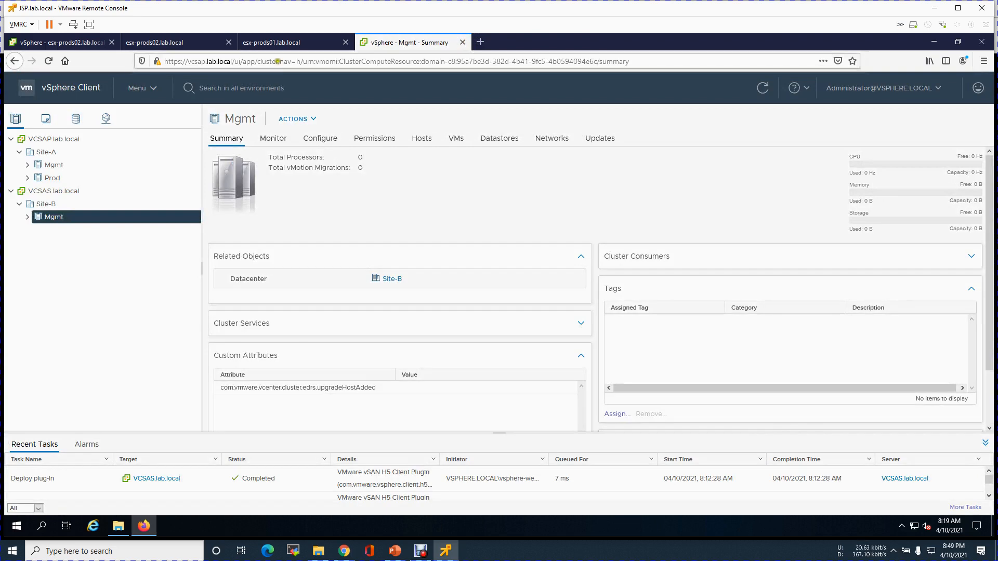
left_click(182, 45)
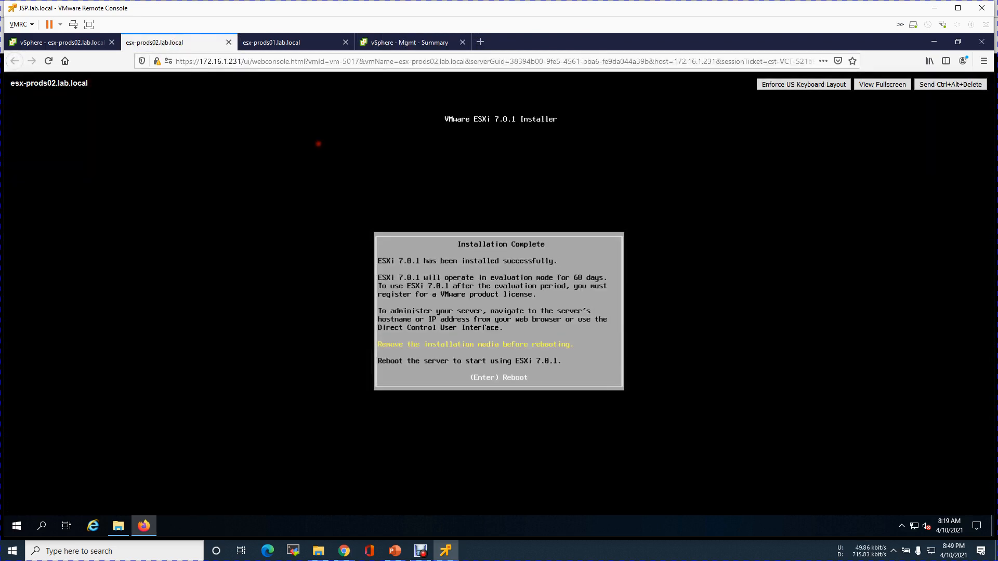
key("Return")
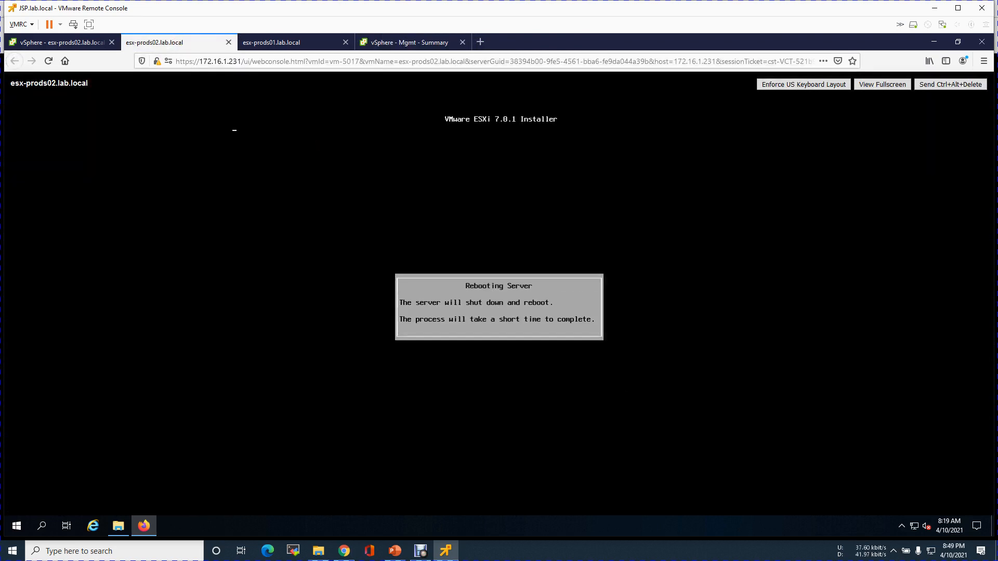
Log in as root to esx-prods01's System Customization.
left_click(263, 47)
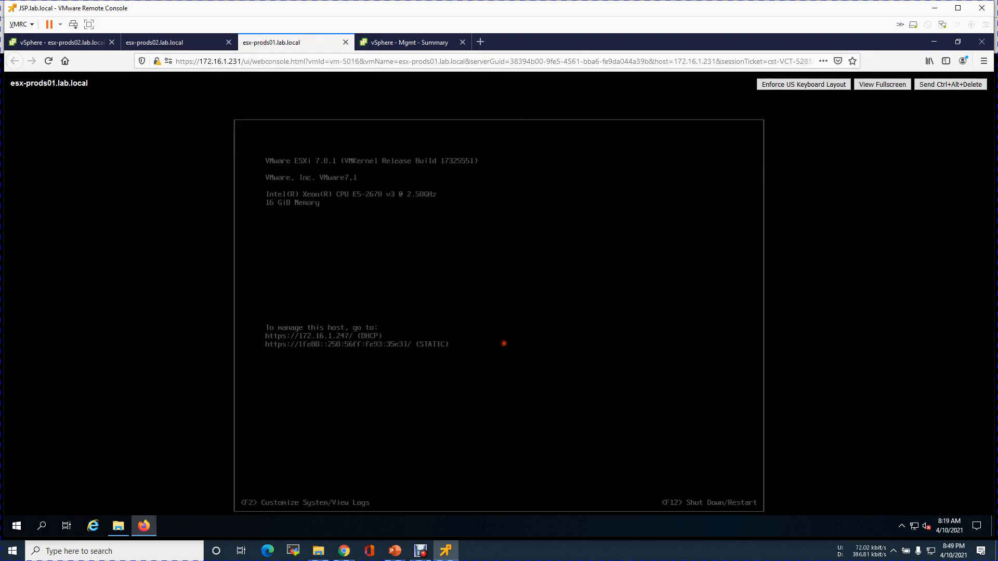
key("F2")
key("Tab")
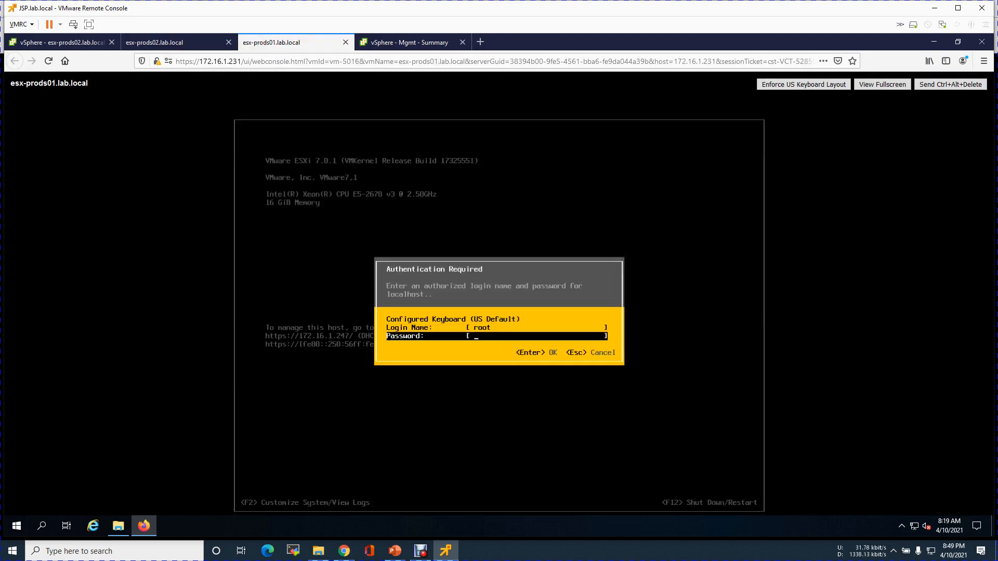
type("VMware1!")
key("Return")
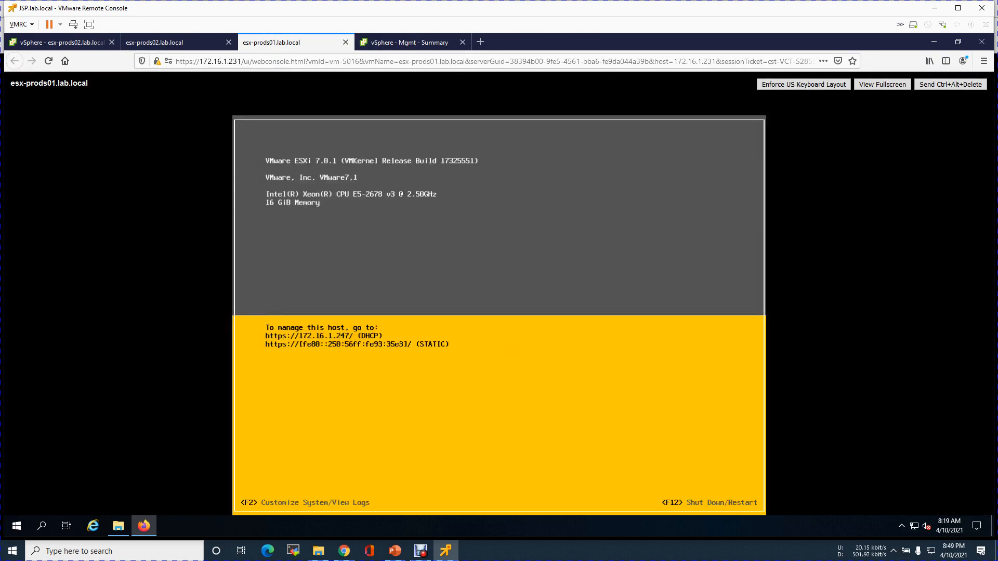
Add vmnic1, vmnic2 and vmnic3 to esx-prods01's management network adapters.
key("Down")
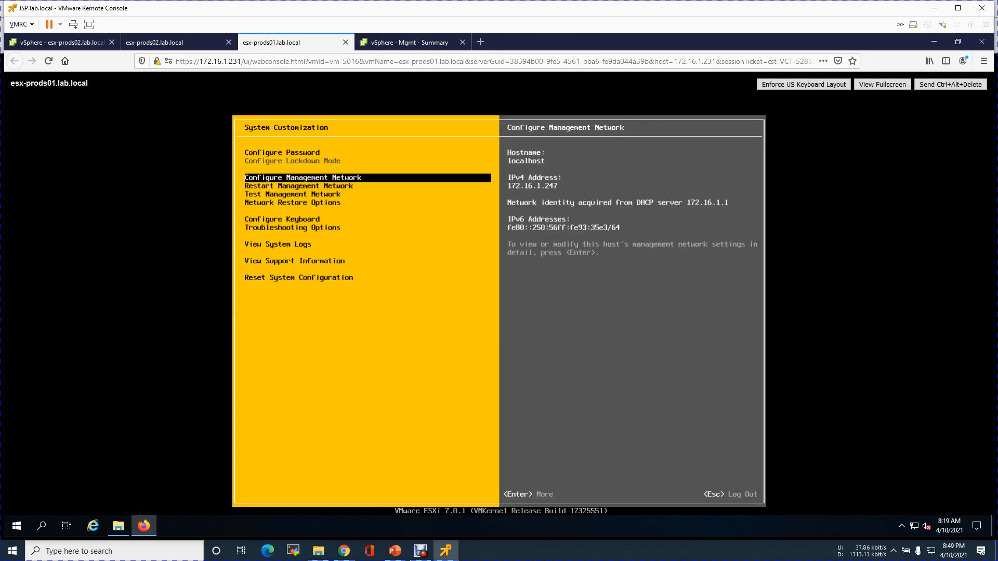
key("Return")
key("Down")
key("Up")
key("Return")
key("Down")
key("space")
key("Down")
key("space")
key("Down")
key("space")
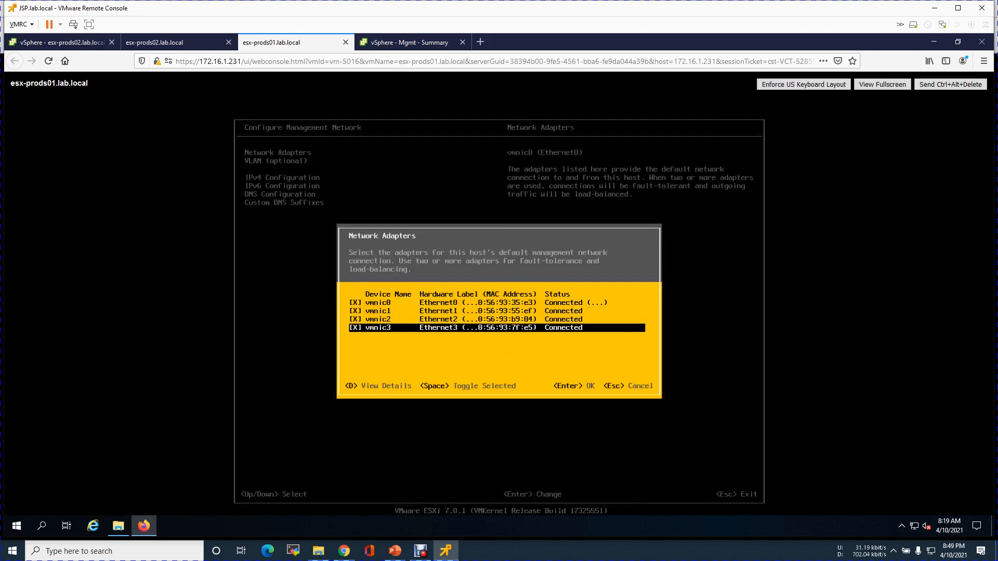
key("Return")
Set the management network VLAN ID to 100.
key("Down")
key("Return")
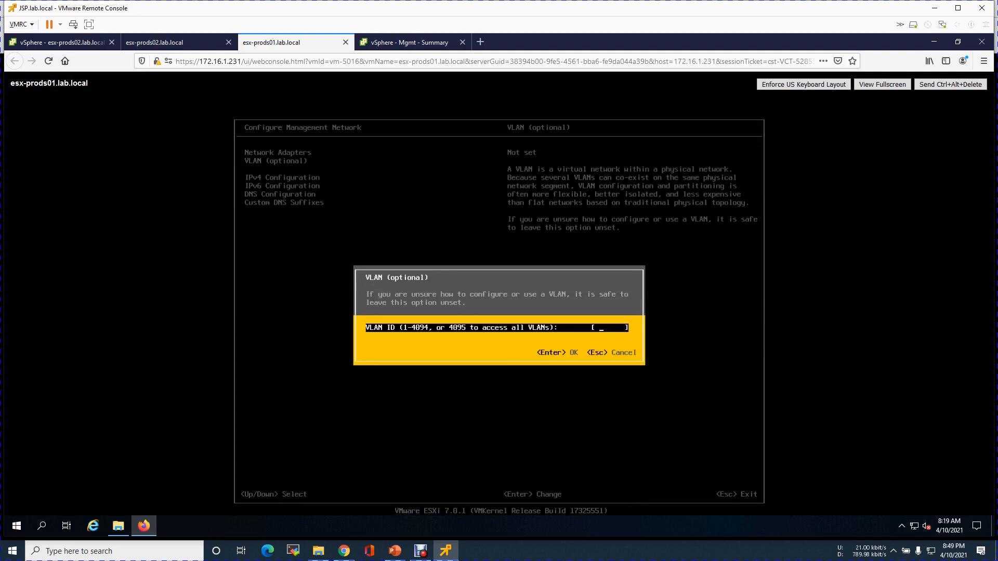
type("100")
key("Return")
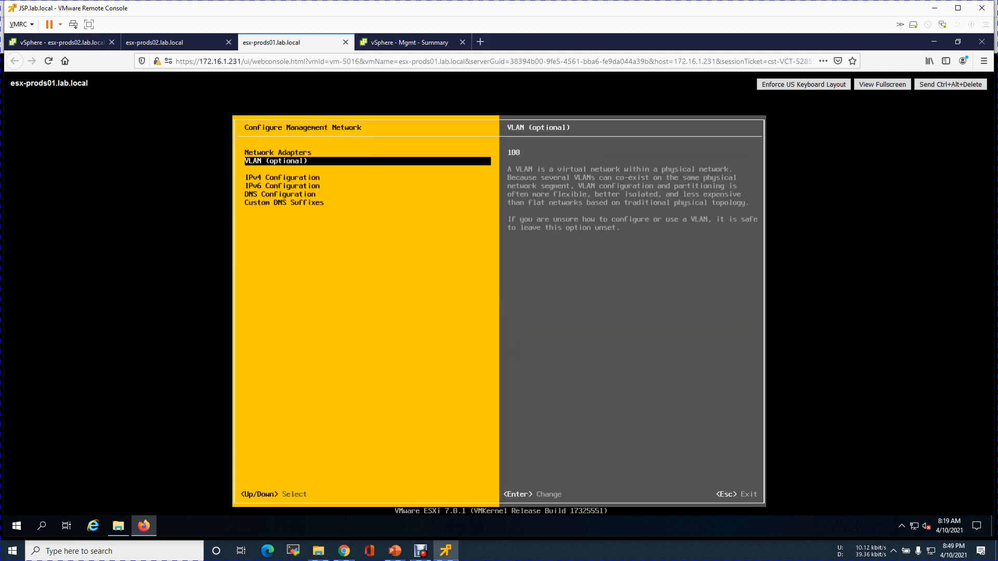
Set static IPv4 10.0.100.22, mask 255.255.255.0, gateway 10.0.100.1.
key("Down")
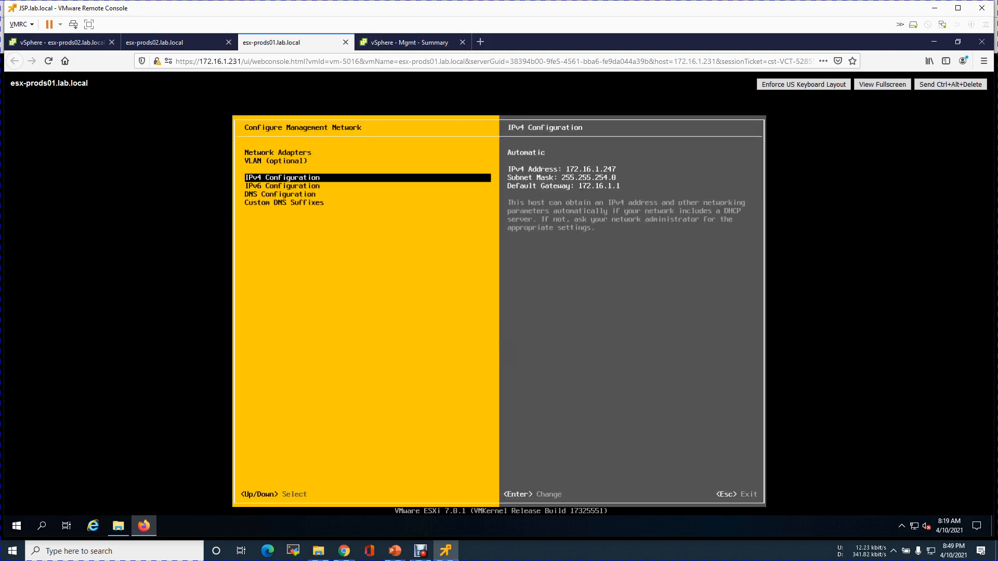
key("Return")
key("Down")
key("Down")
key("space")
key("Down")
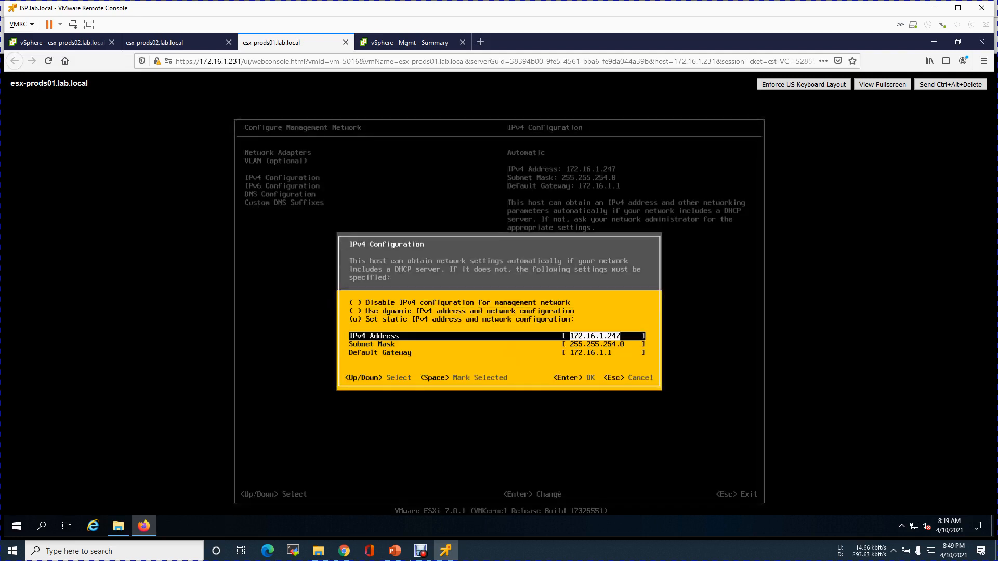
type("10.0.100.22")
key("Down")
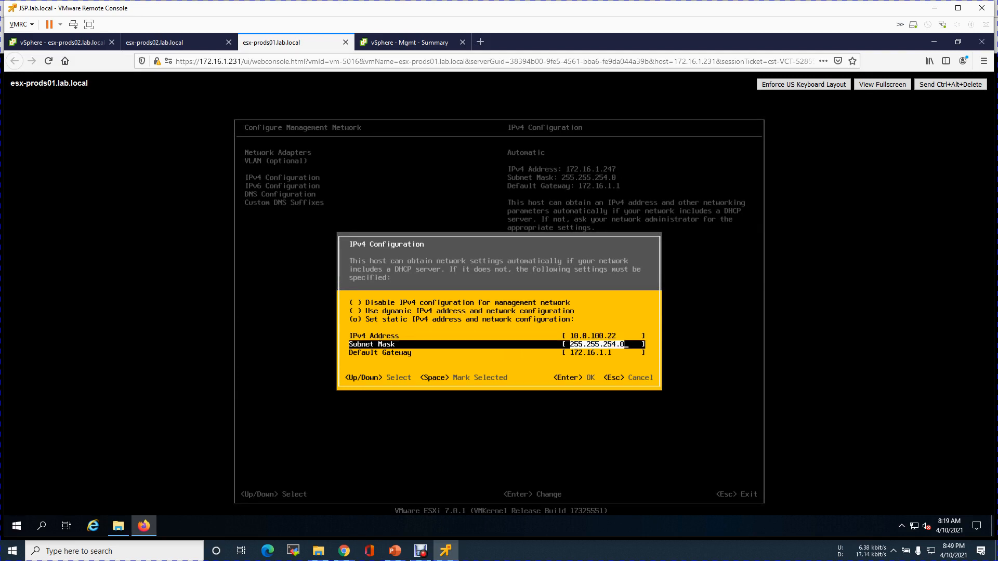
key("BackSpace")
key("BackSpace")
key("BackSpace")
type("5.0")
key("Down")
type("10.0.1")
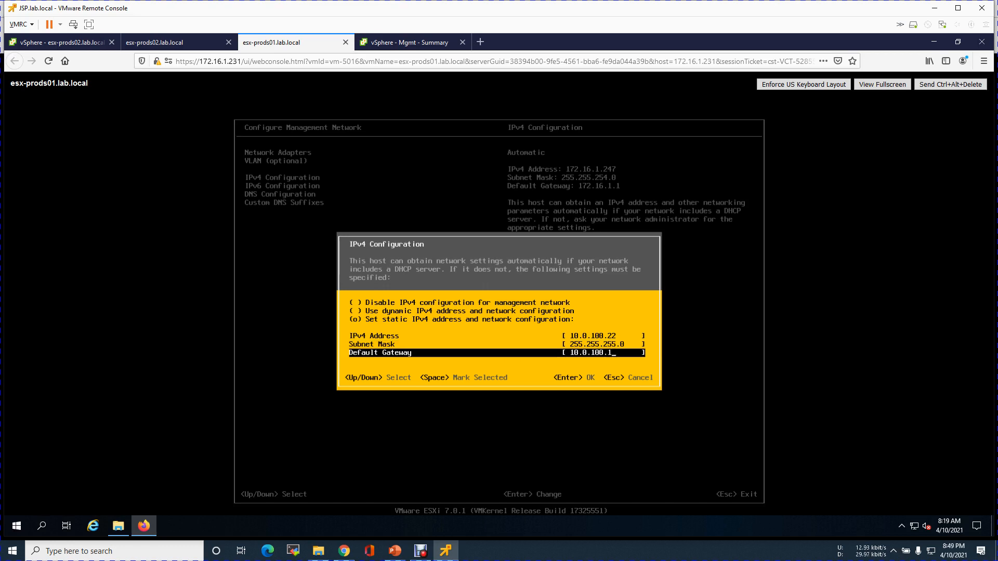
key("Return")
key("Down")
key("Down")
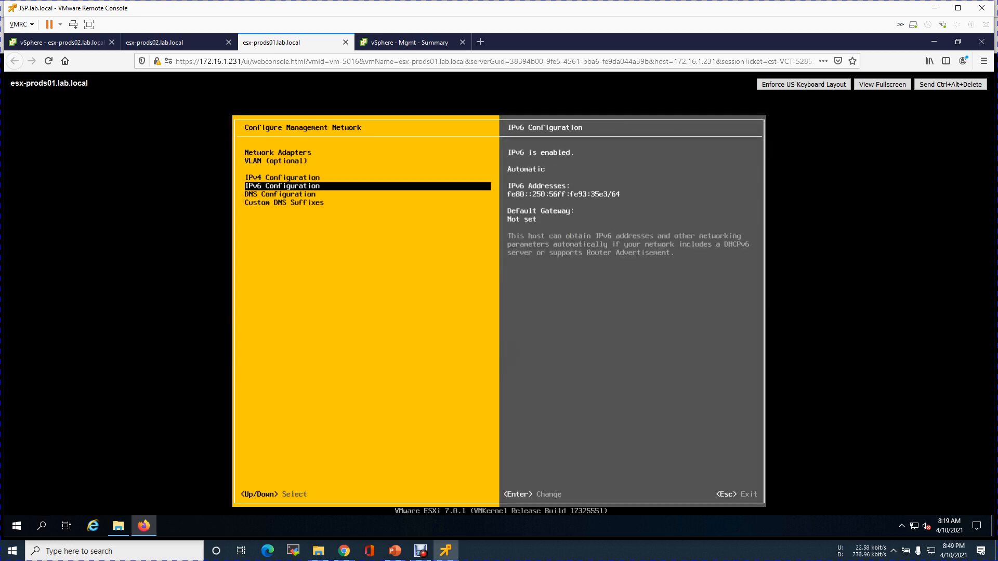
Set DNS servers 10.0.5.130 and 8.8.8.8 and hostname esx-prods01.
key("Return")
key("Down")
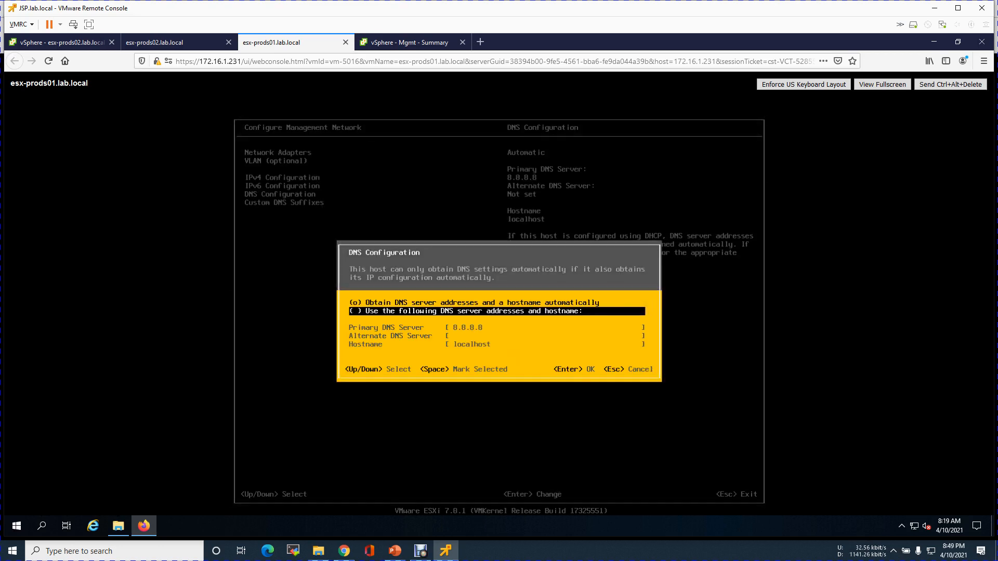
key("space")
key("Down")
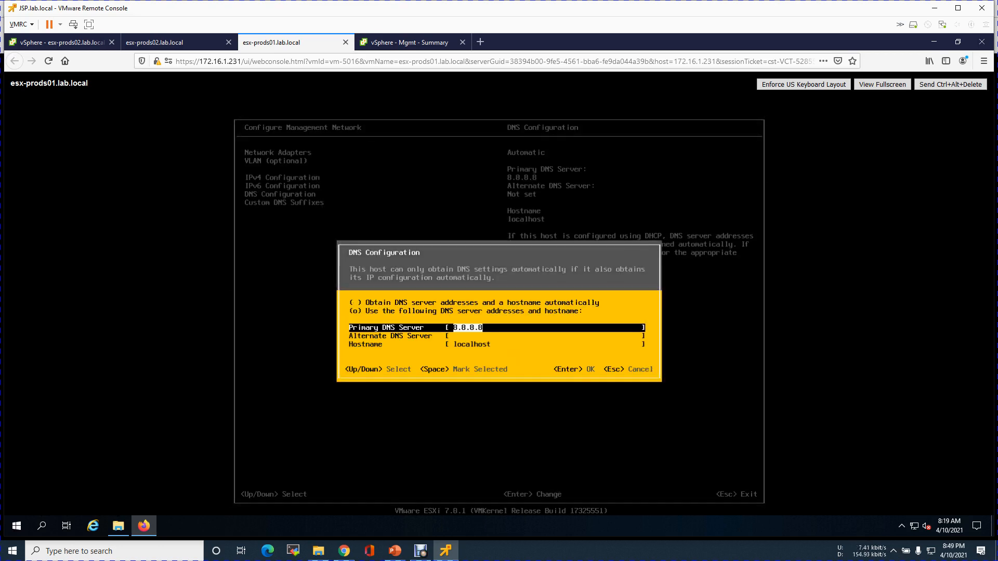
type("10.0.5.130")
key("Down")
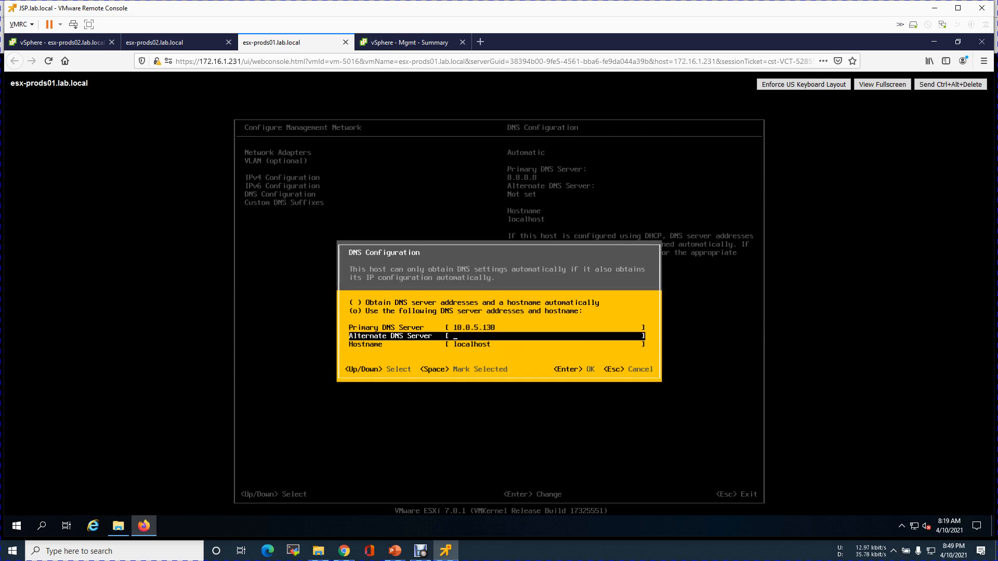
type("8.8.8.8")
key("Down")
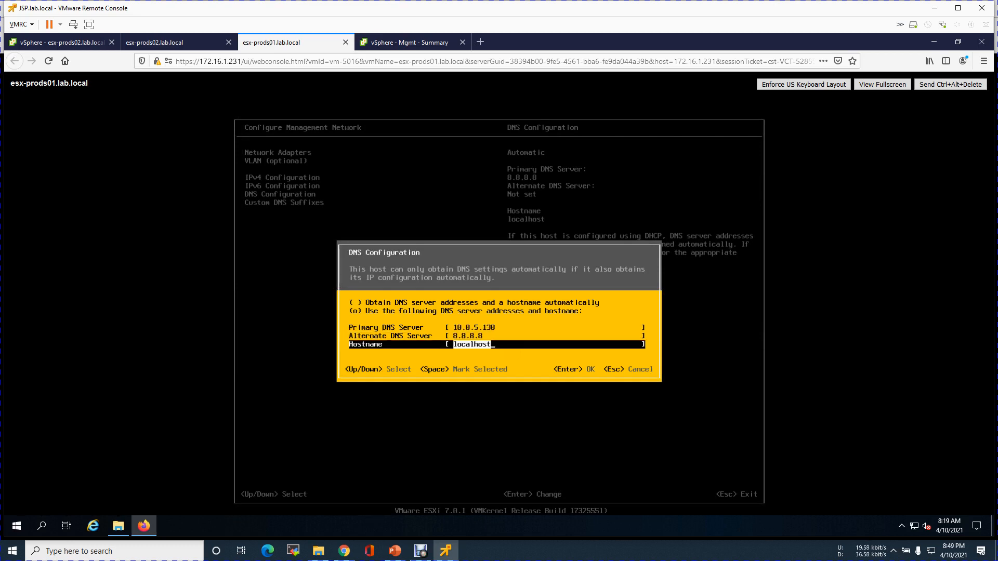
type("esx-prods01")
key("Return")
Apply the changes, restarting the management network, and return to System Customization.
key("Down")
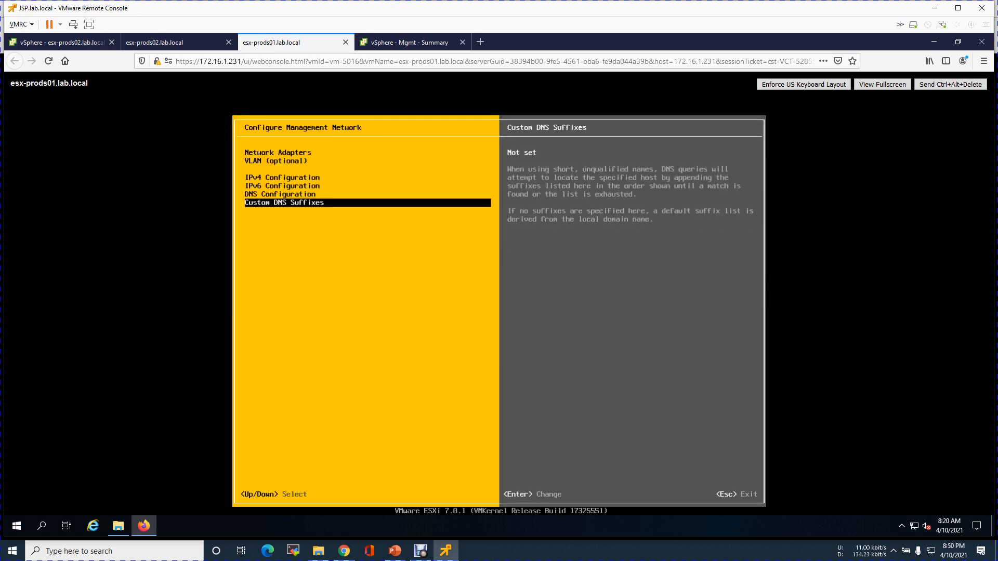
key("Escape")
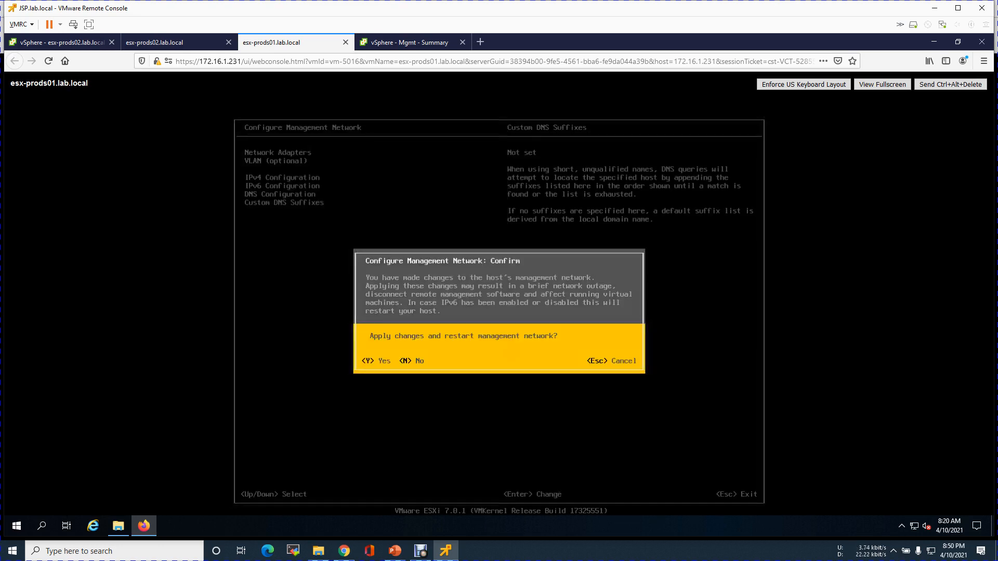
key("Escape")
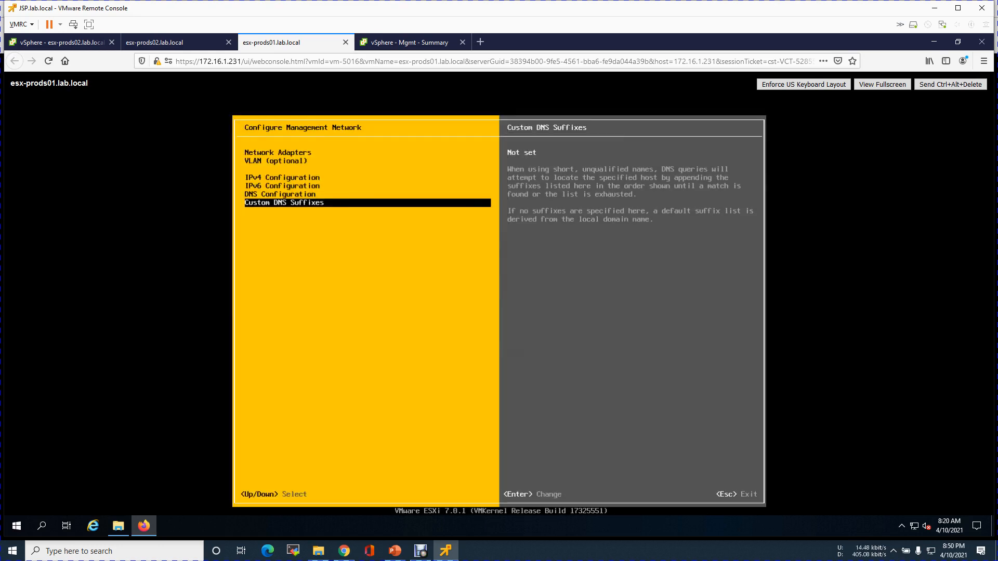
key("Escape")
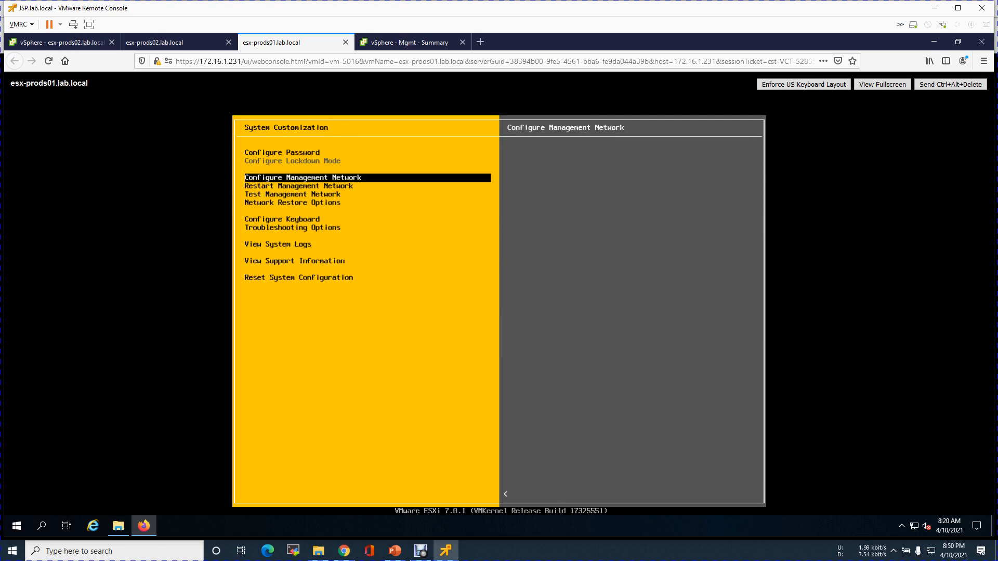
Ping 10.0.100.22 to confirm esx-prods01 answers, then switch from its console to esx-prods02.
key("Escape")
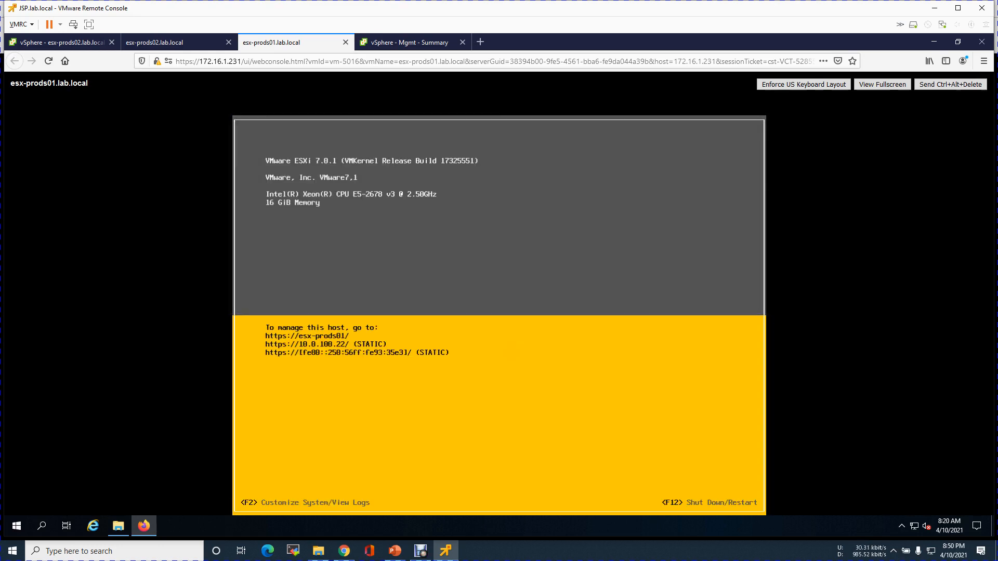
left_click(11, 530)
right_click(12, 530)
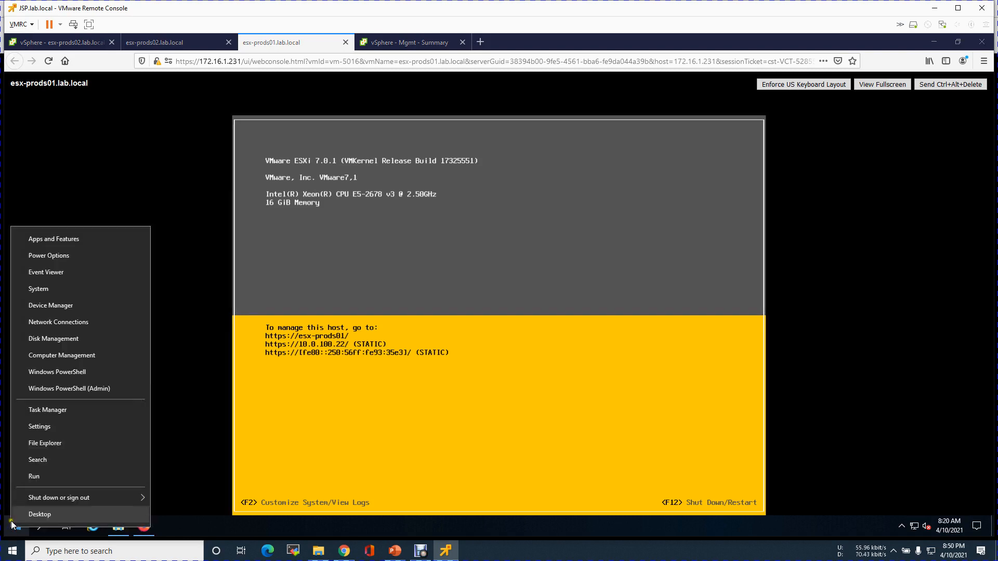
left_click(27, 478)
key("End")
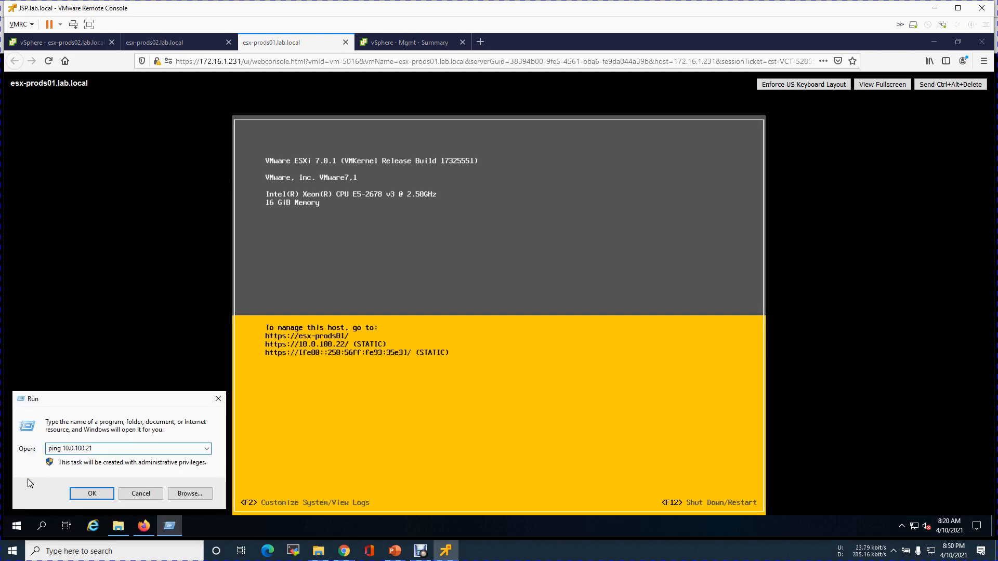
key("BackSpace")
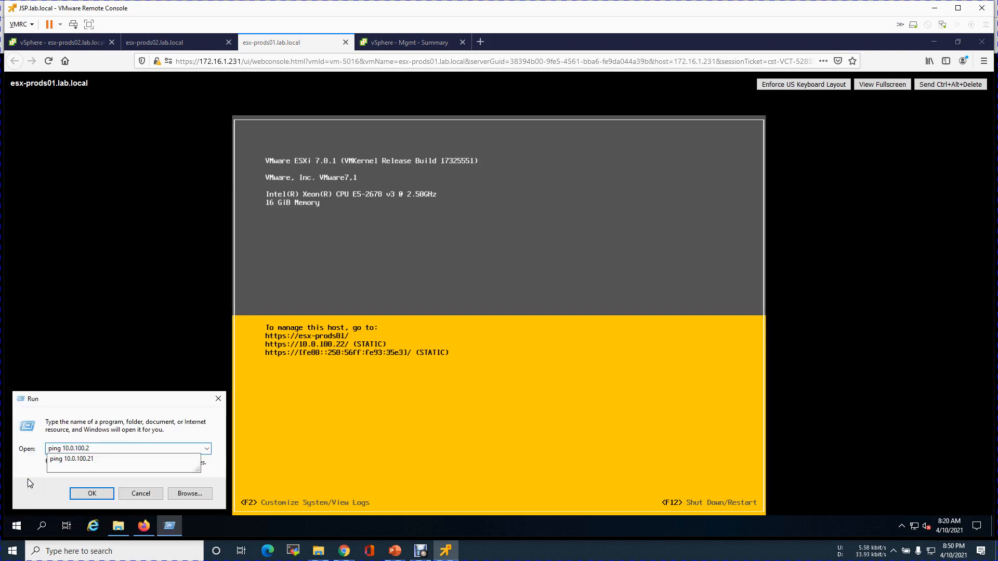
type("2")
key("Return")
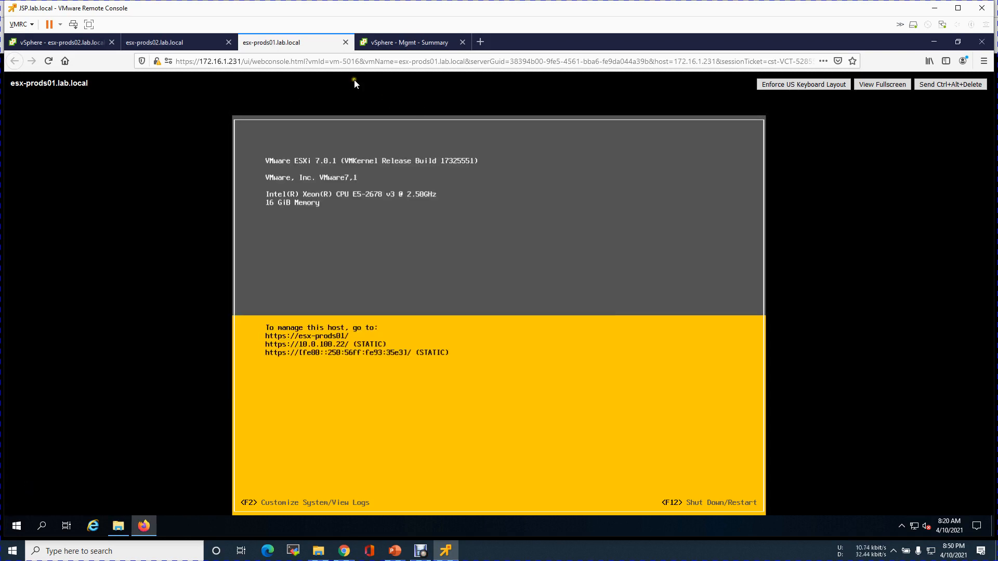
left_click(346, 42)
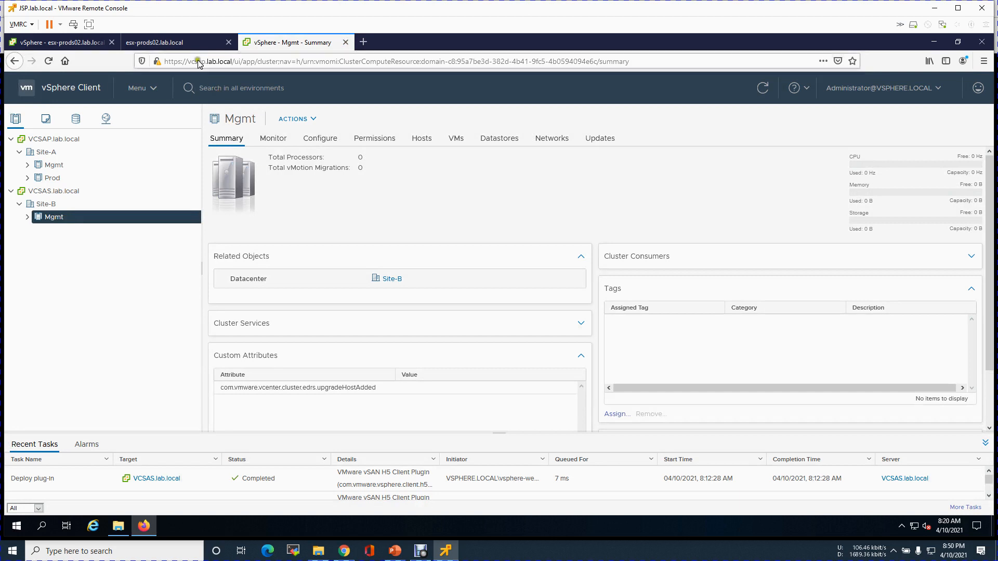
left_click(191, 42)
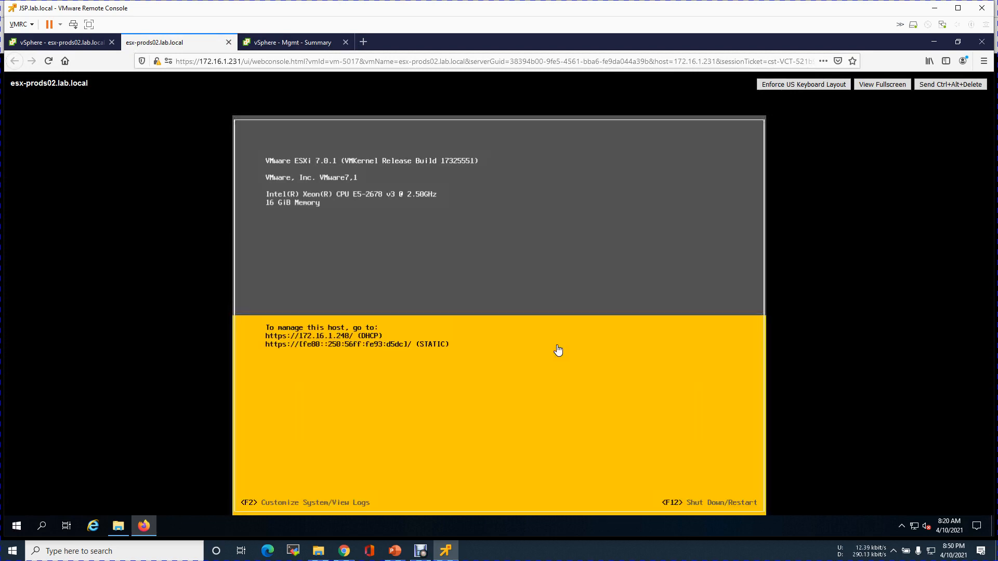
Log in as root and add the remaining vmnic adapters to esx-prods02's management network.
key("F2")
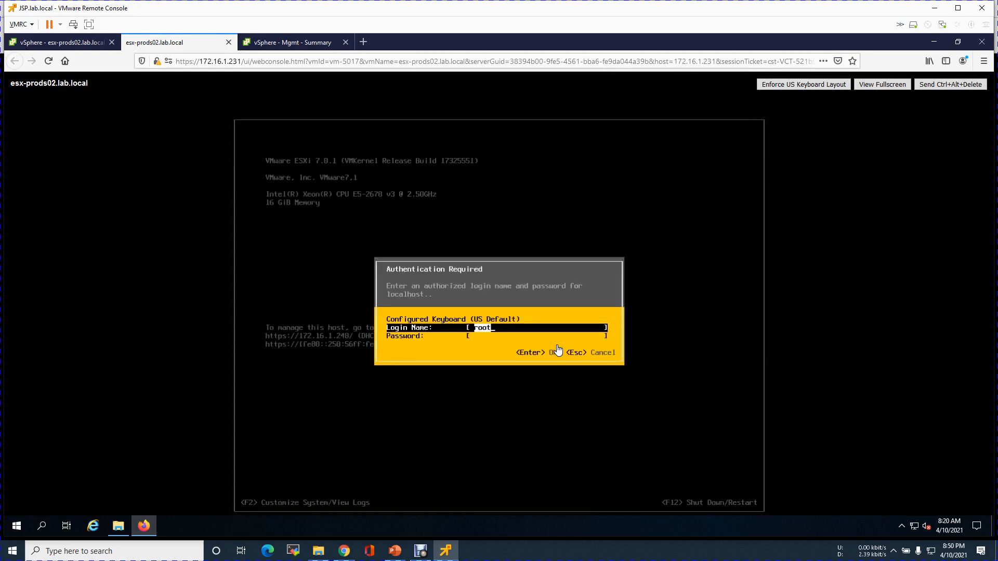
type("*****")
key("Return")
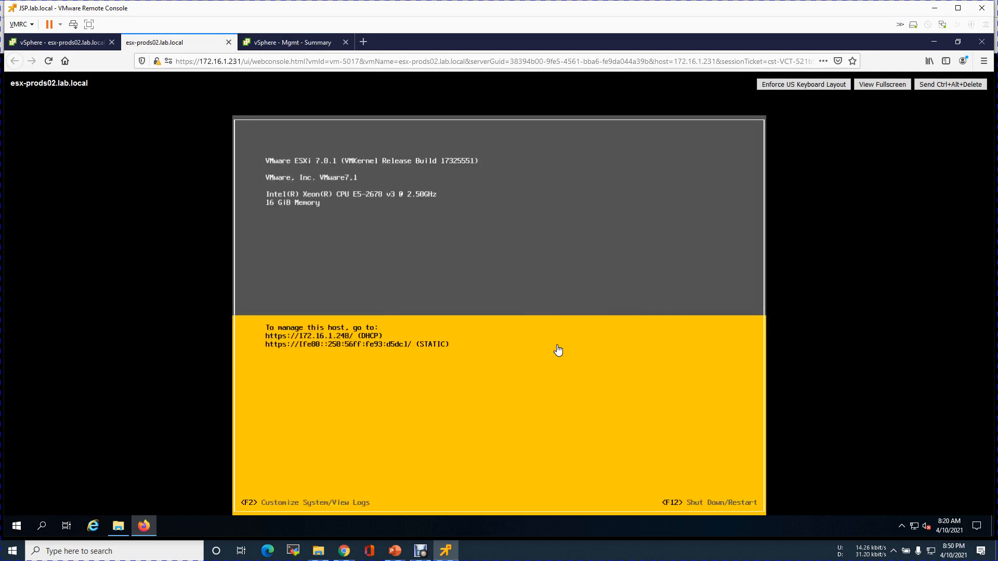
key("Down")
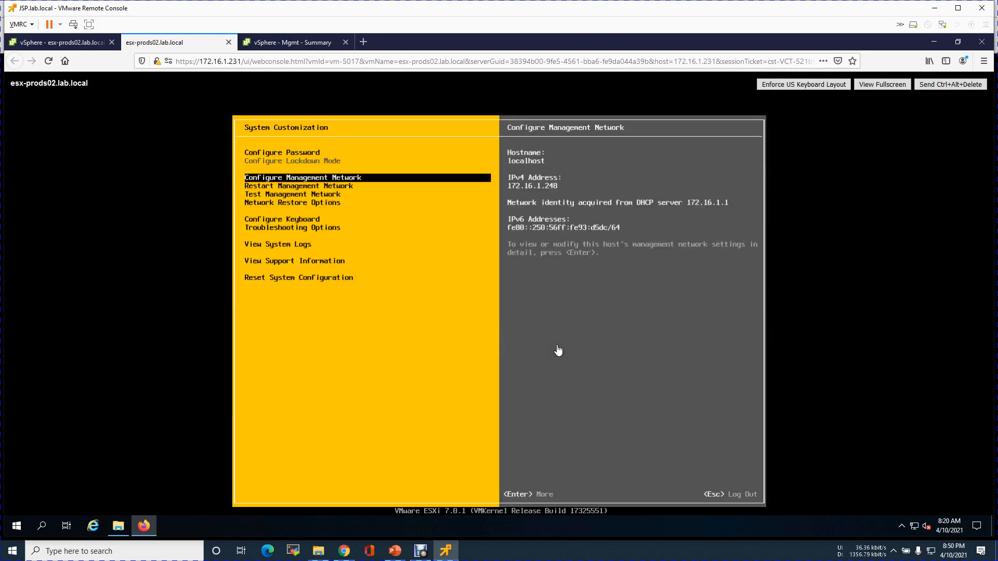
key("Return")
key("Return")
key("Down")
key("Down")
key("space")
key("Down")
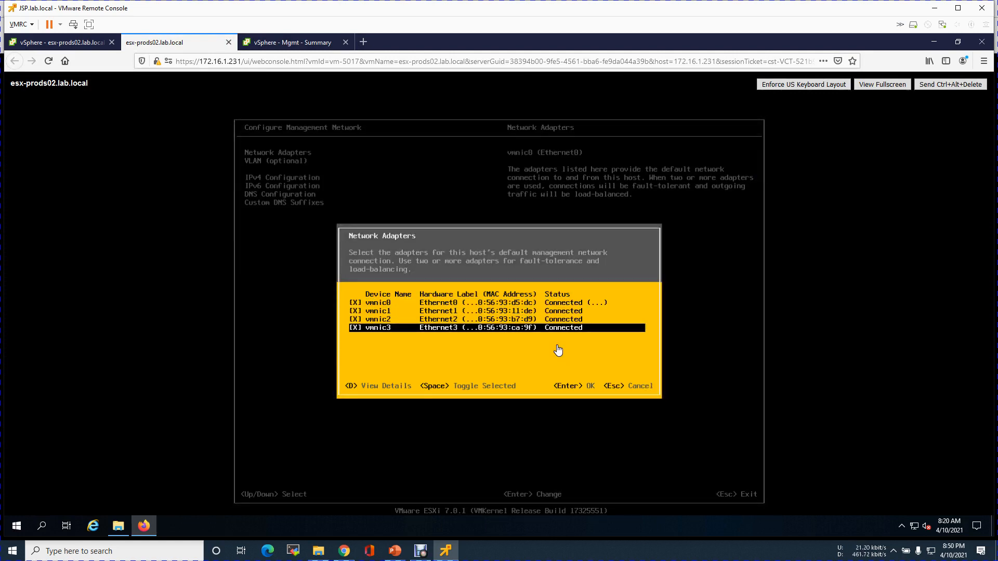
key("Return")
Set the management network VLAN ID to 100.
key("Down")
key("Return")
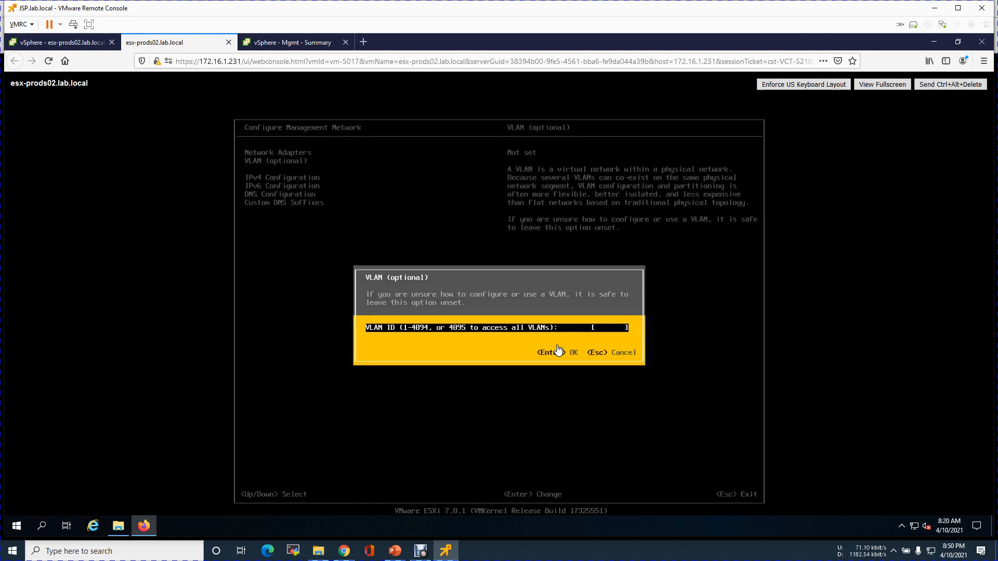
type("100")
key("Return")
Set static IPv4 10.0.100.23, mask 255.255.255.0, gateway 10.0.100.1.
key("Down")
key("Return")
key("Down")
key("Down")
key("space")
key("Down")
type("10.0.100")
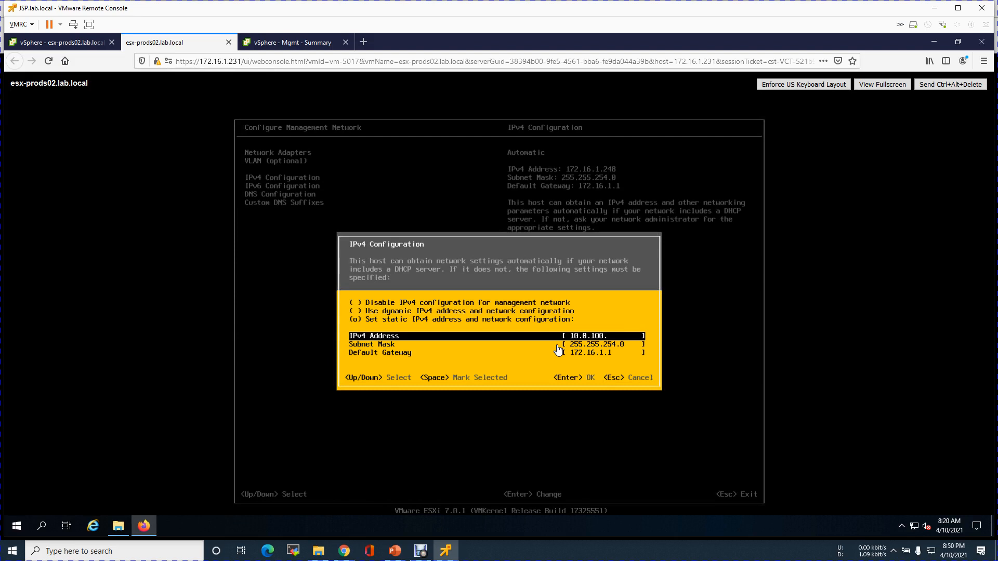
key("Down")
key("BackSpace")
key("BackSpace")
key("BackSpace")
type("5.0")
key("Down")
key("BackSpace")
key("BackSpace")
key("BackSpace")
key("BackSpace")
key("BackSpace")
key("BackSpace")
key("BackSpace")
key("BackSpace")
key("BackSpace")
key("BackSpace")
type("10.")
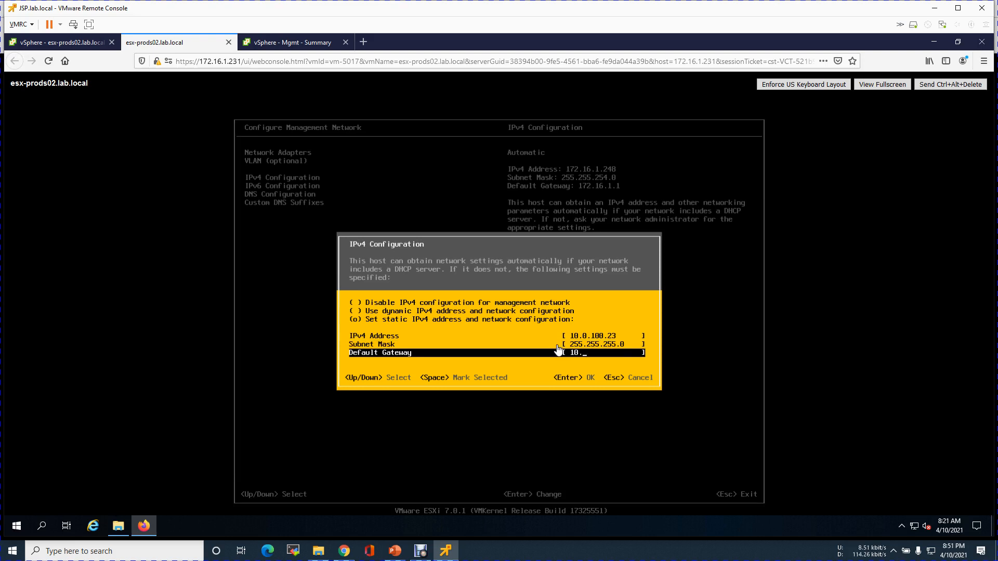
type("0.100.1")
key("Return")
key("Down")
key("Down")
key("Return")
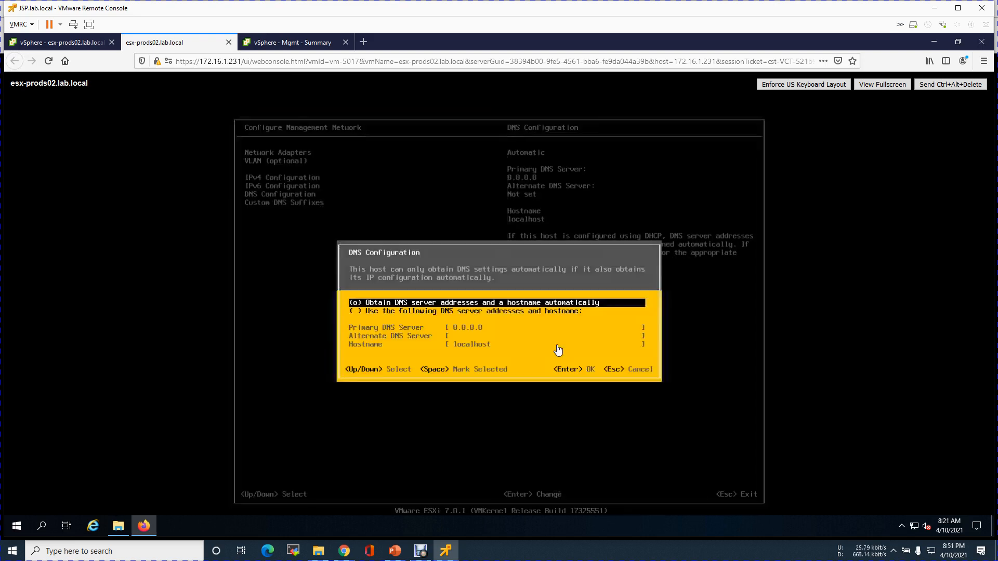
Set DNS servers 10.0.5.130 and 8.8.8.8 and hostname esx-prods02.
key("Down")
key("space")
key("Down")
type("10.0.1")
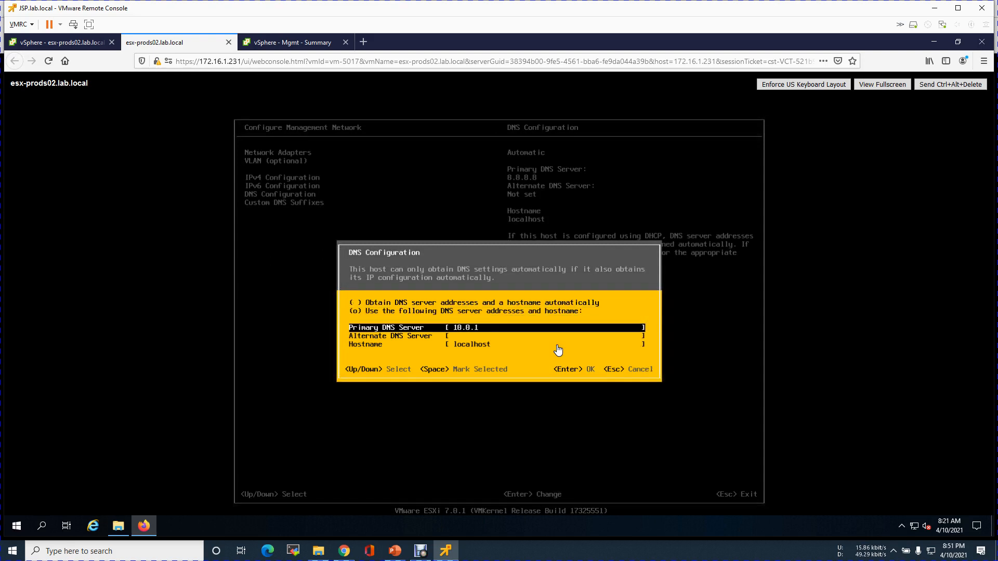
type(".130")
key("Down")
type("8.8.8.8")
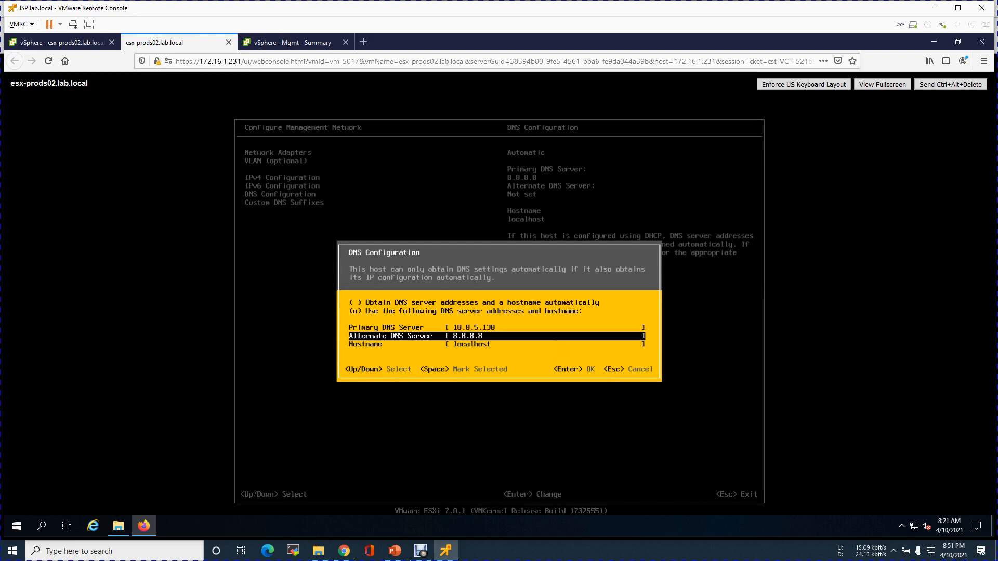
key("Down")
type("esx")
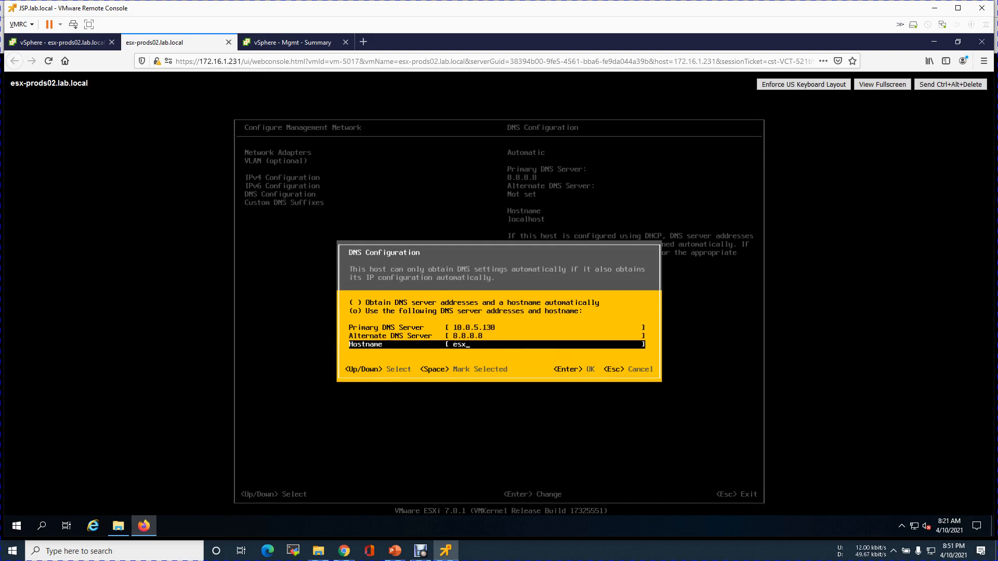
type("-prods02")
key("Return")
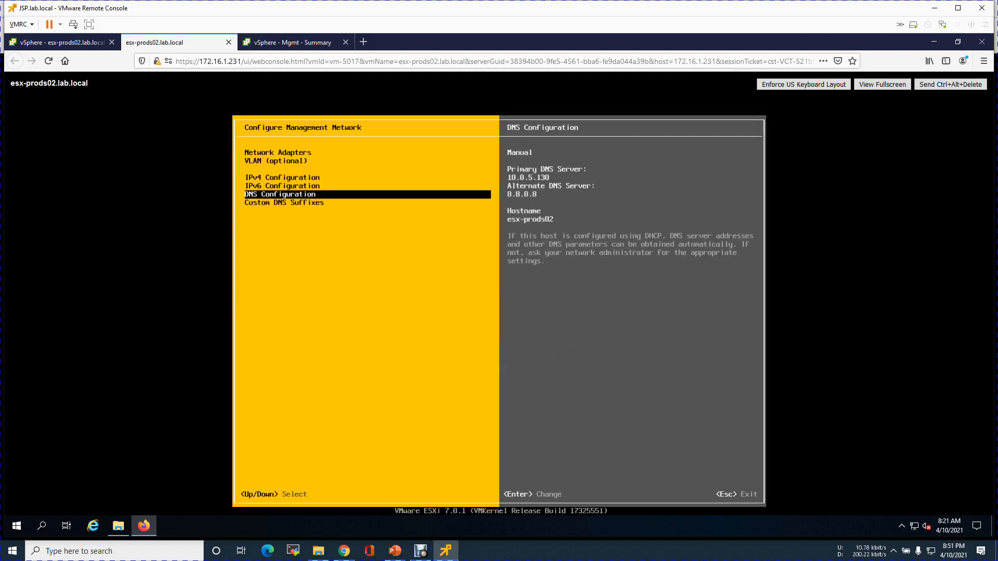
Check the Management-vlan-100 address plan, then apply and restart the management network.
key("Escape")
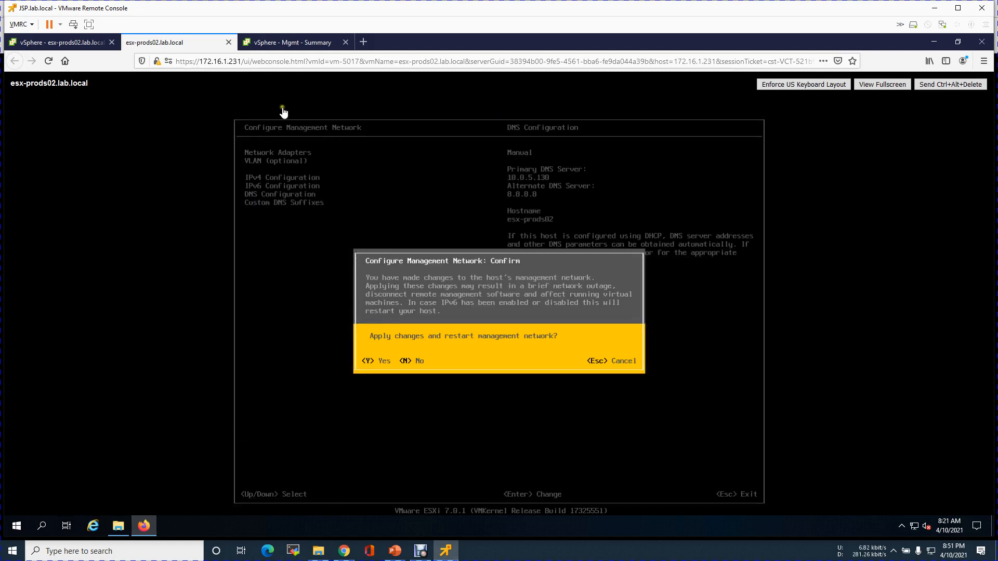
left_click(392, 552)
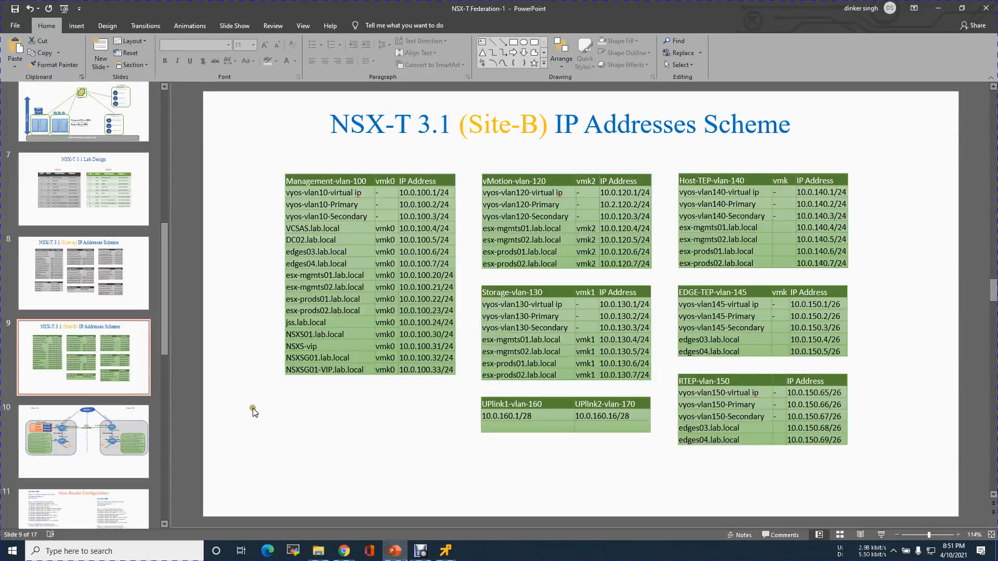
left_click(433, 310)
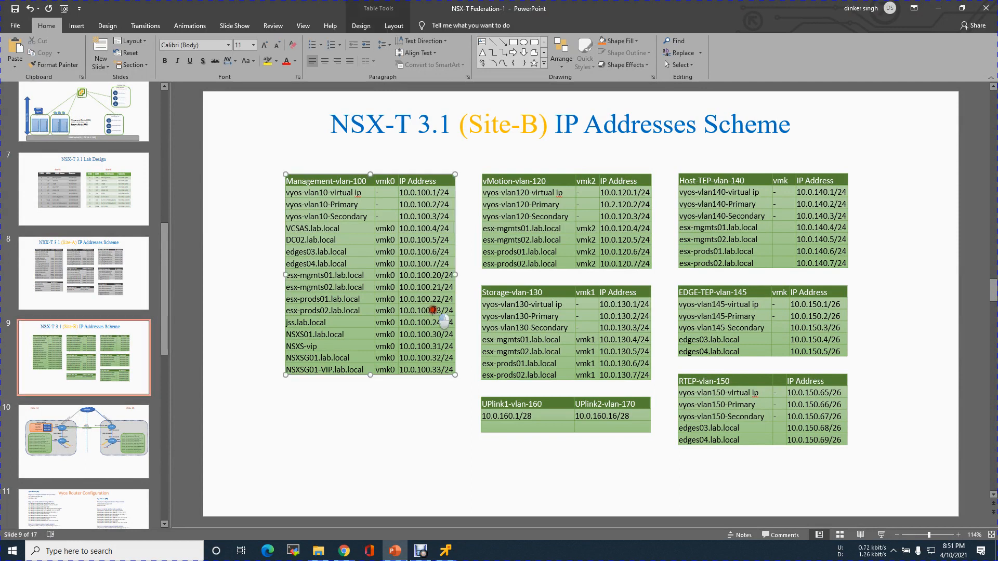
left_click(933, 7)
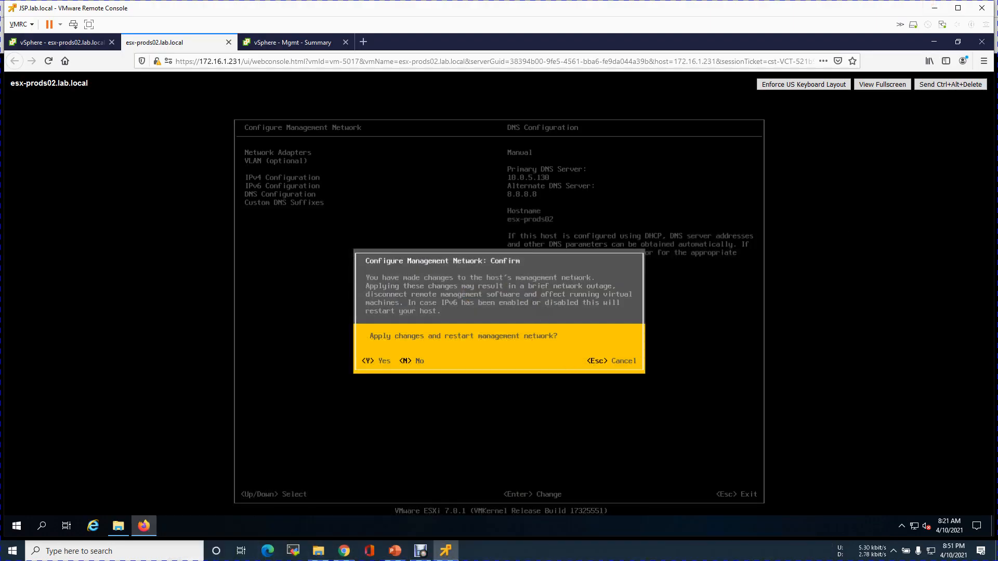
key("Escape")
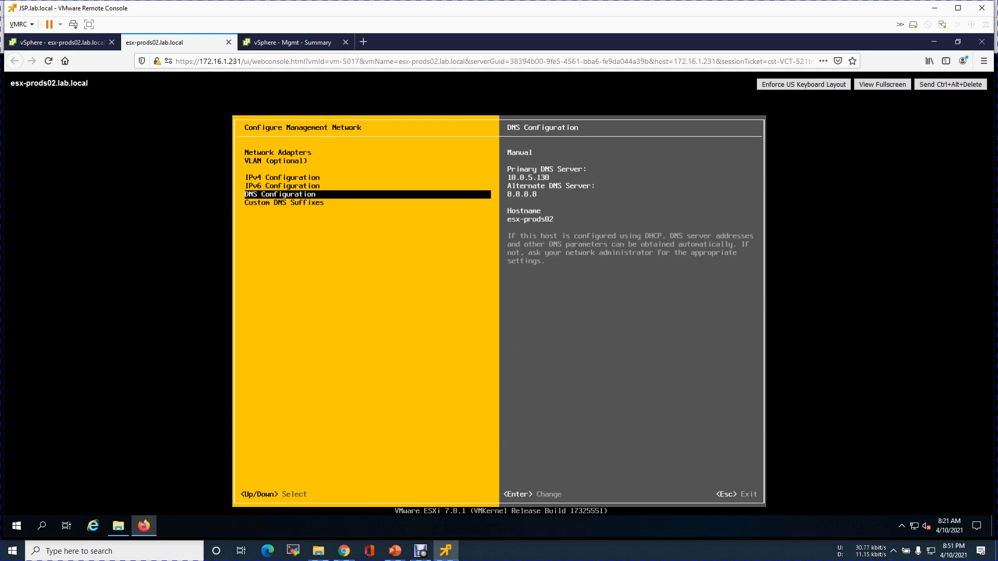
key("Escape")
key("Escape")
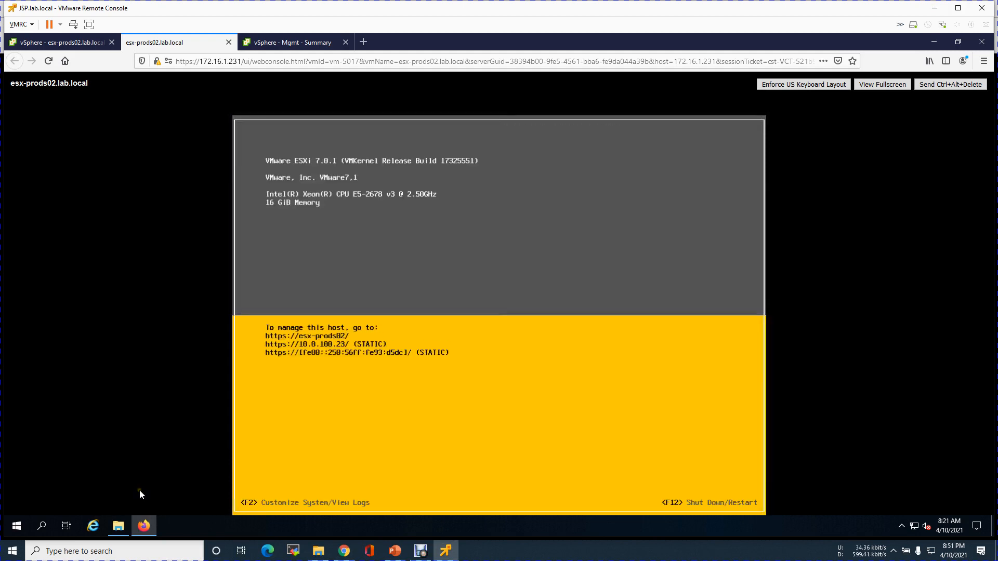
Ping the new management address 10.0.100.23 from the Run prompt.
right_click(17, 526)
left_click(41, 482)
key("End")
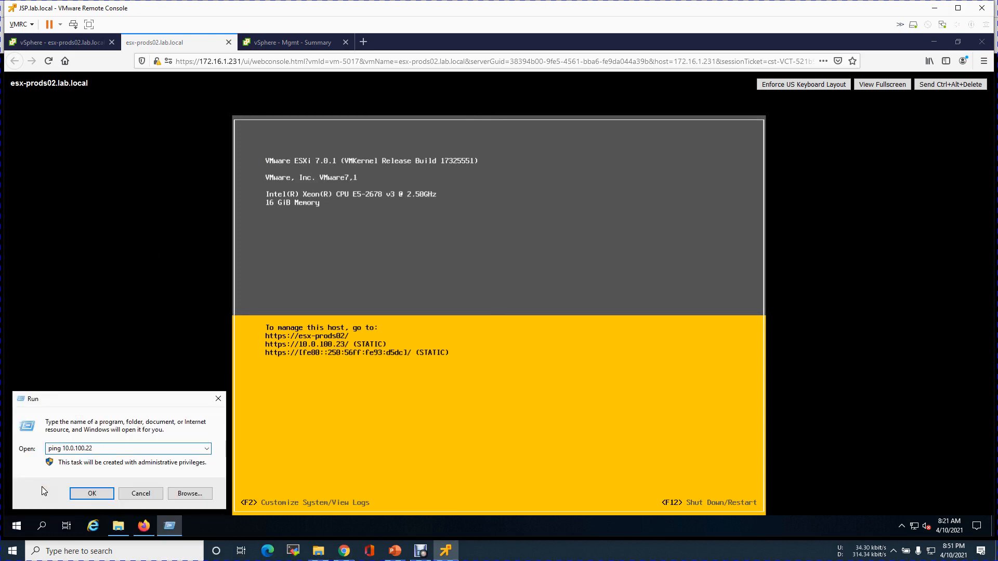
key("BackSpace")
type("3")
key("Return")
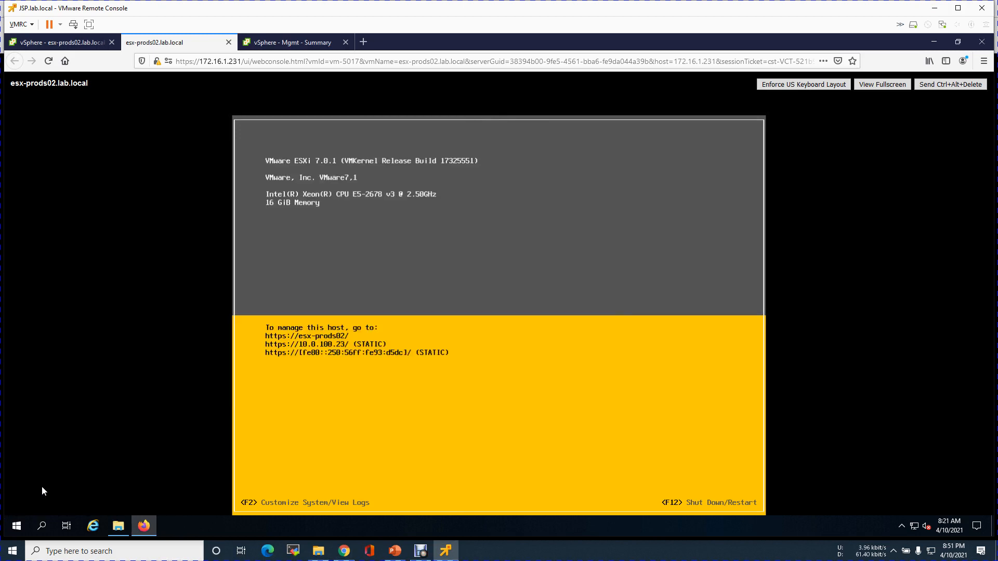
Close the esx-prods02 console tab and bring up the screen recorder.
left_click(227, 43)
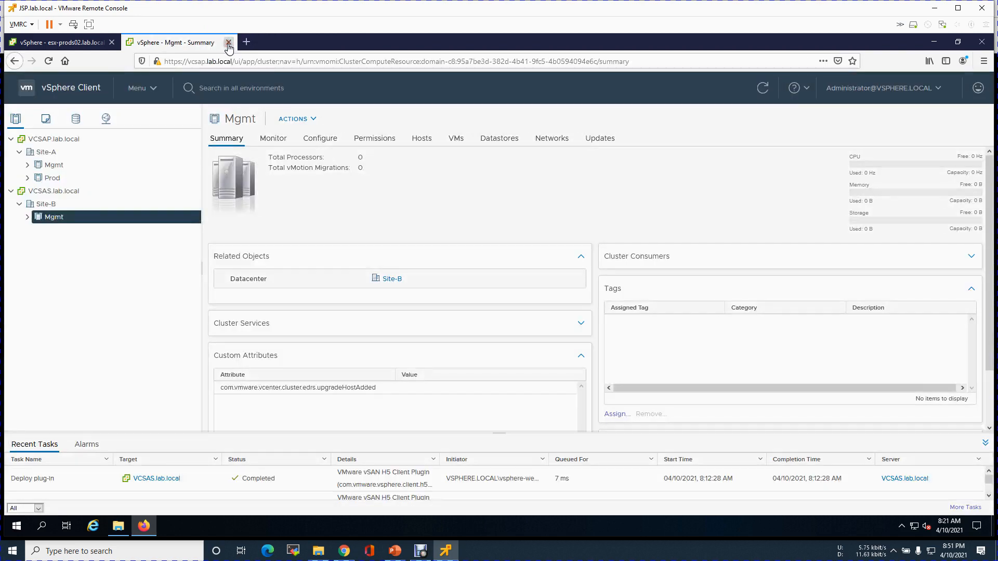
left_click(112, 263)
left_click(418, 552)
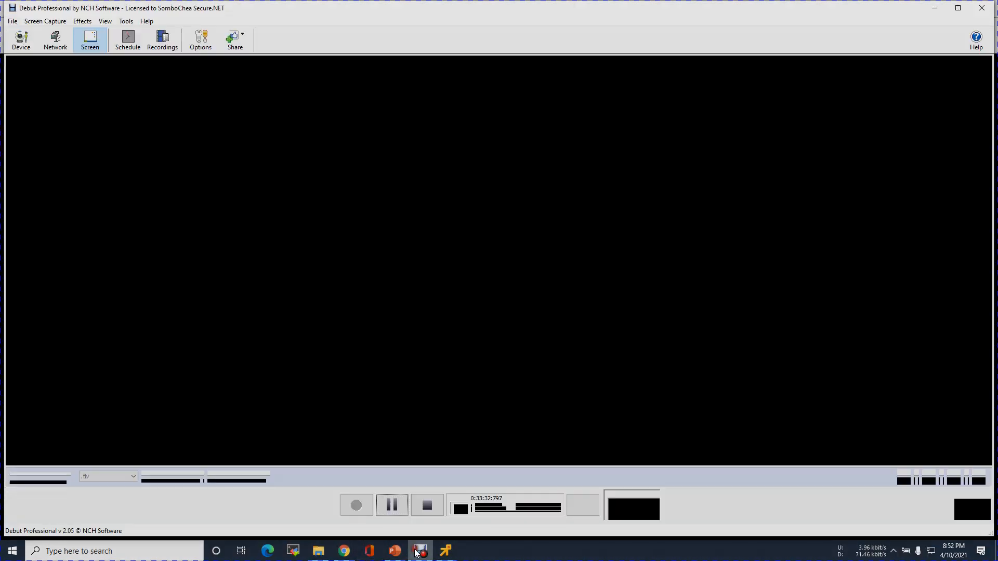